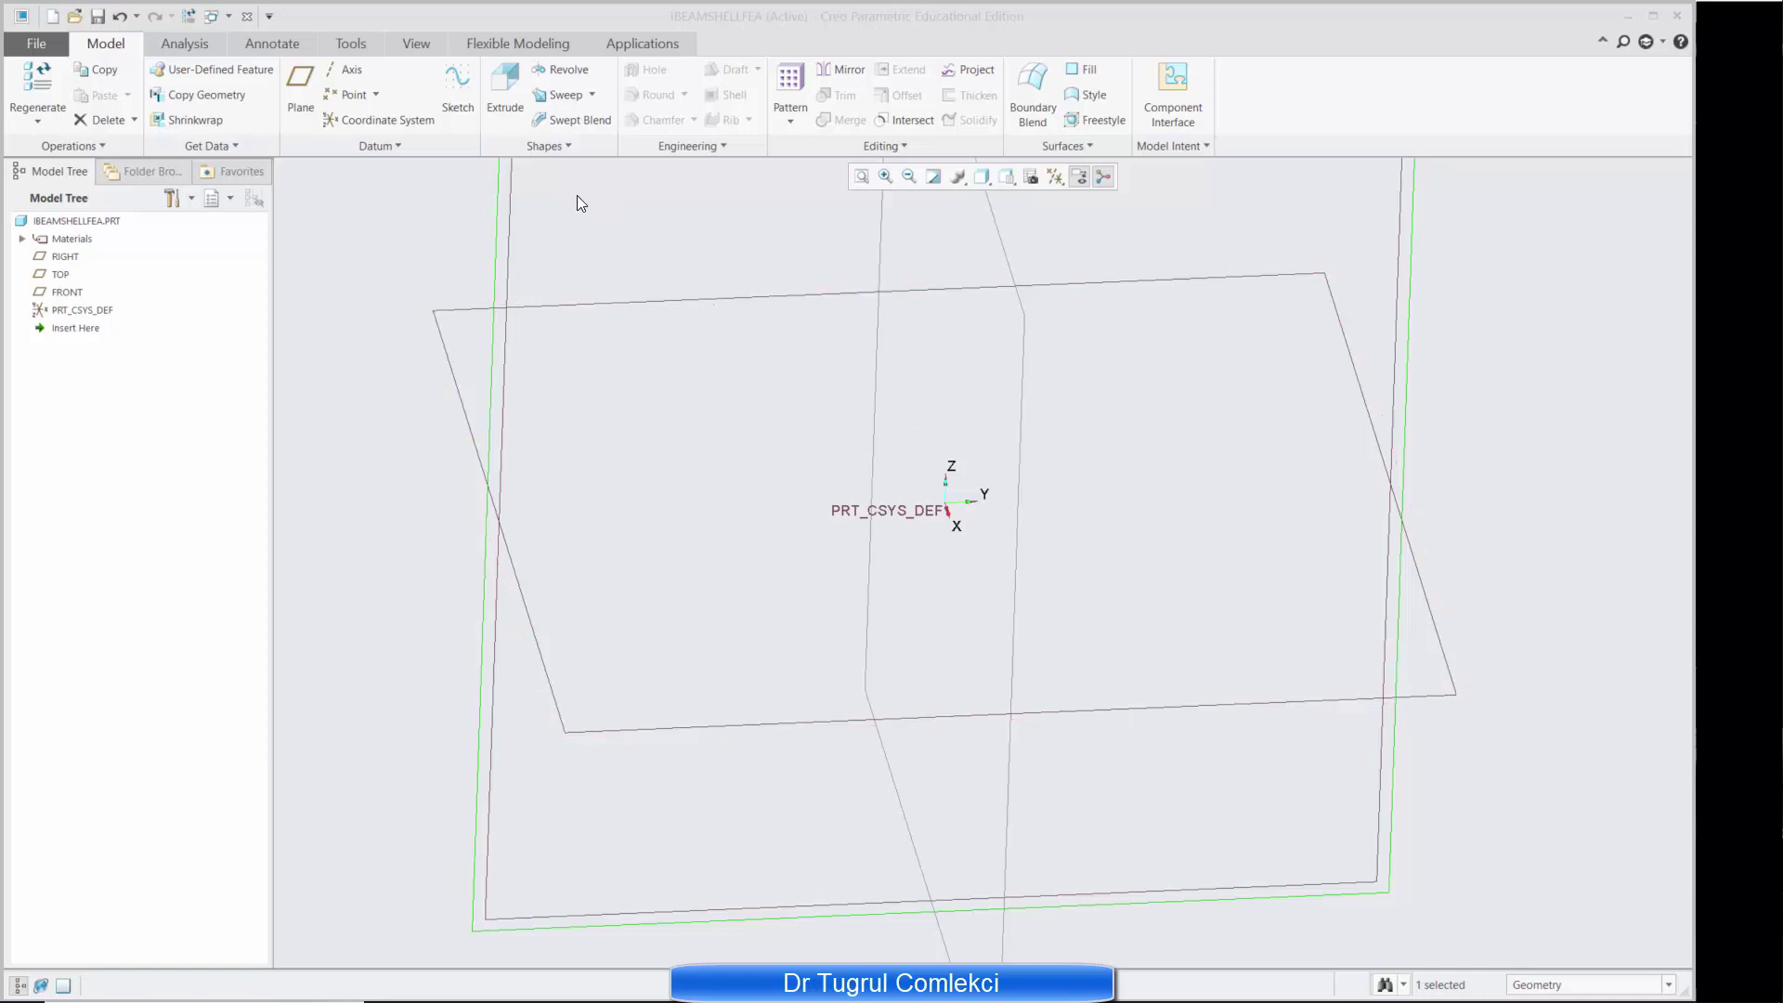
Step: Start an extrusion and draw the top flange, bottom flange and web rectangles
click(505, 91)
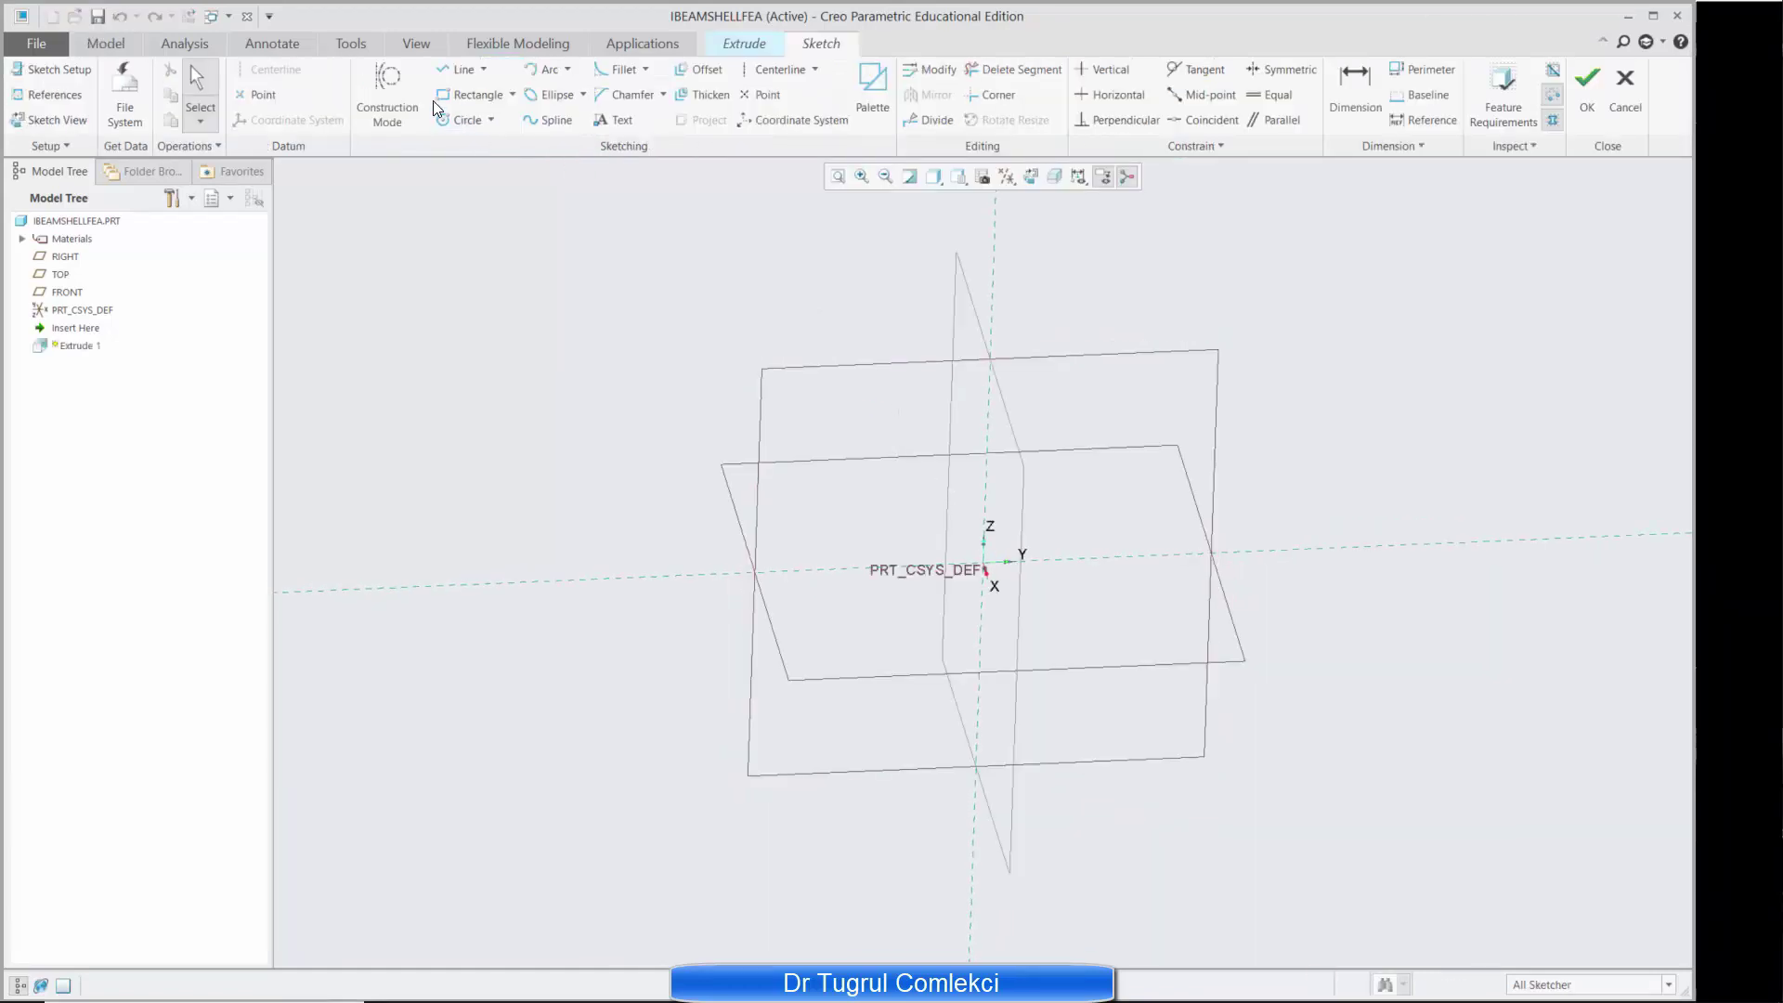
click(469, 95)
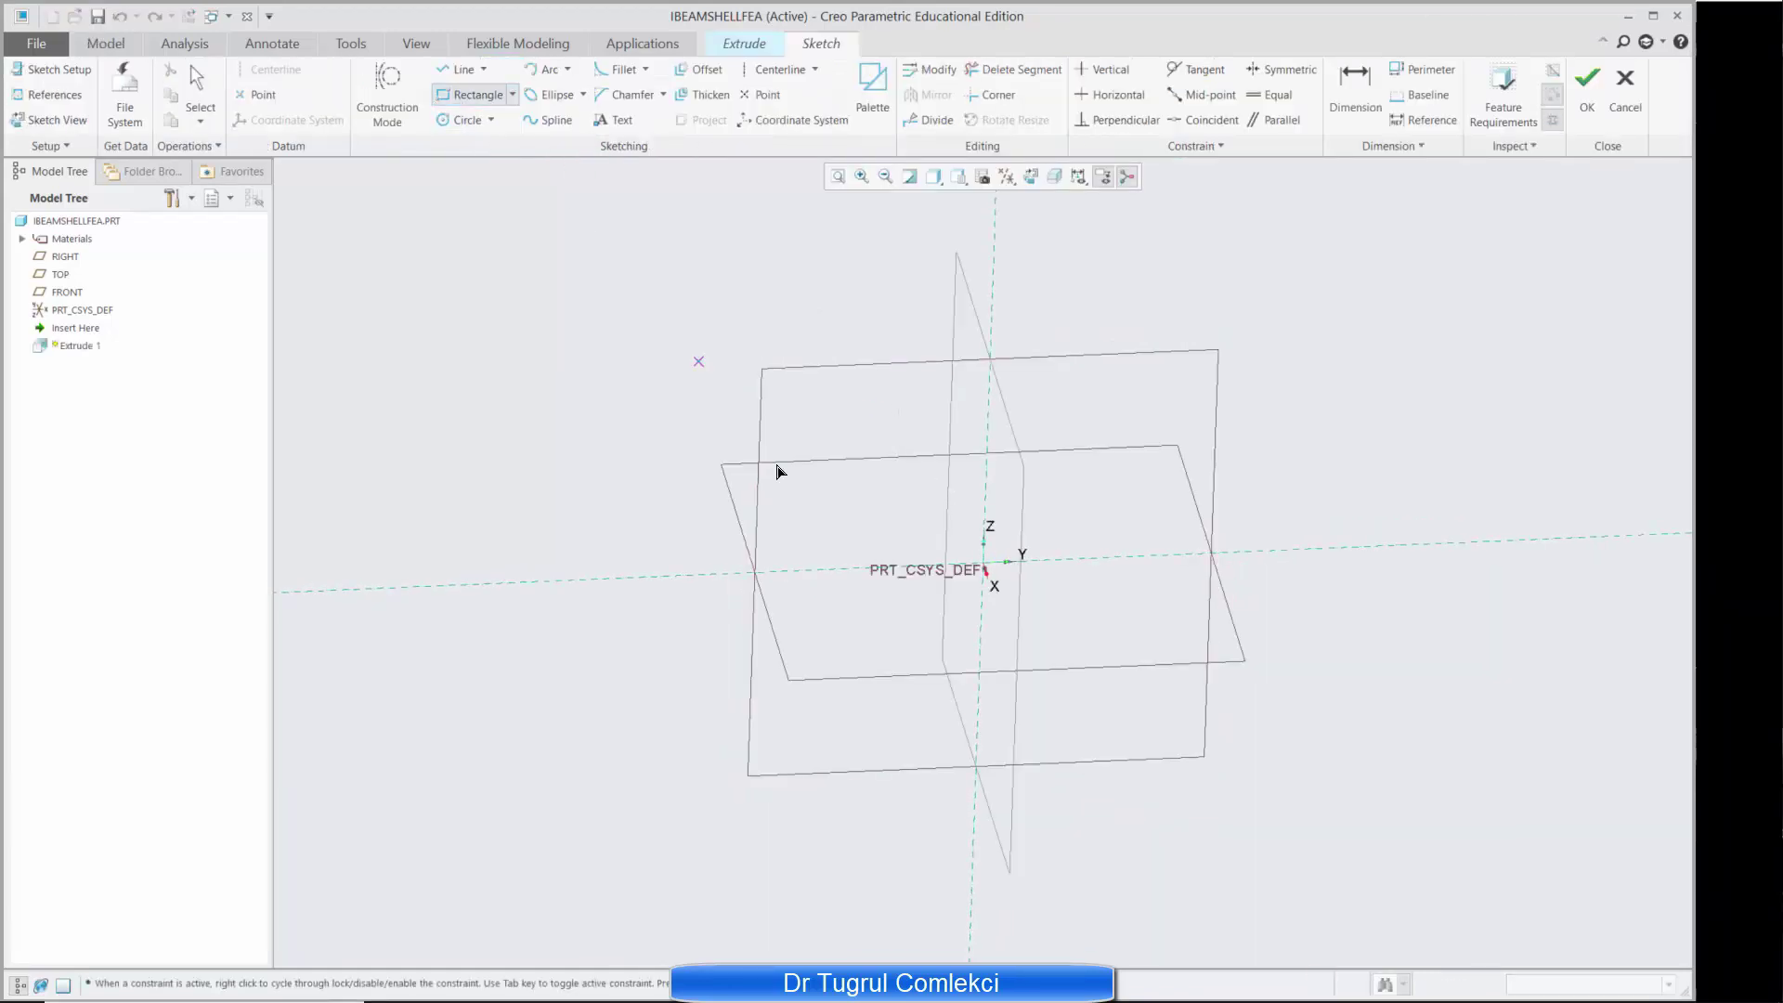
click(924, 477)
click(1039, 503)
click(920, 629)
click(1033, 652)
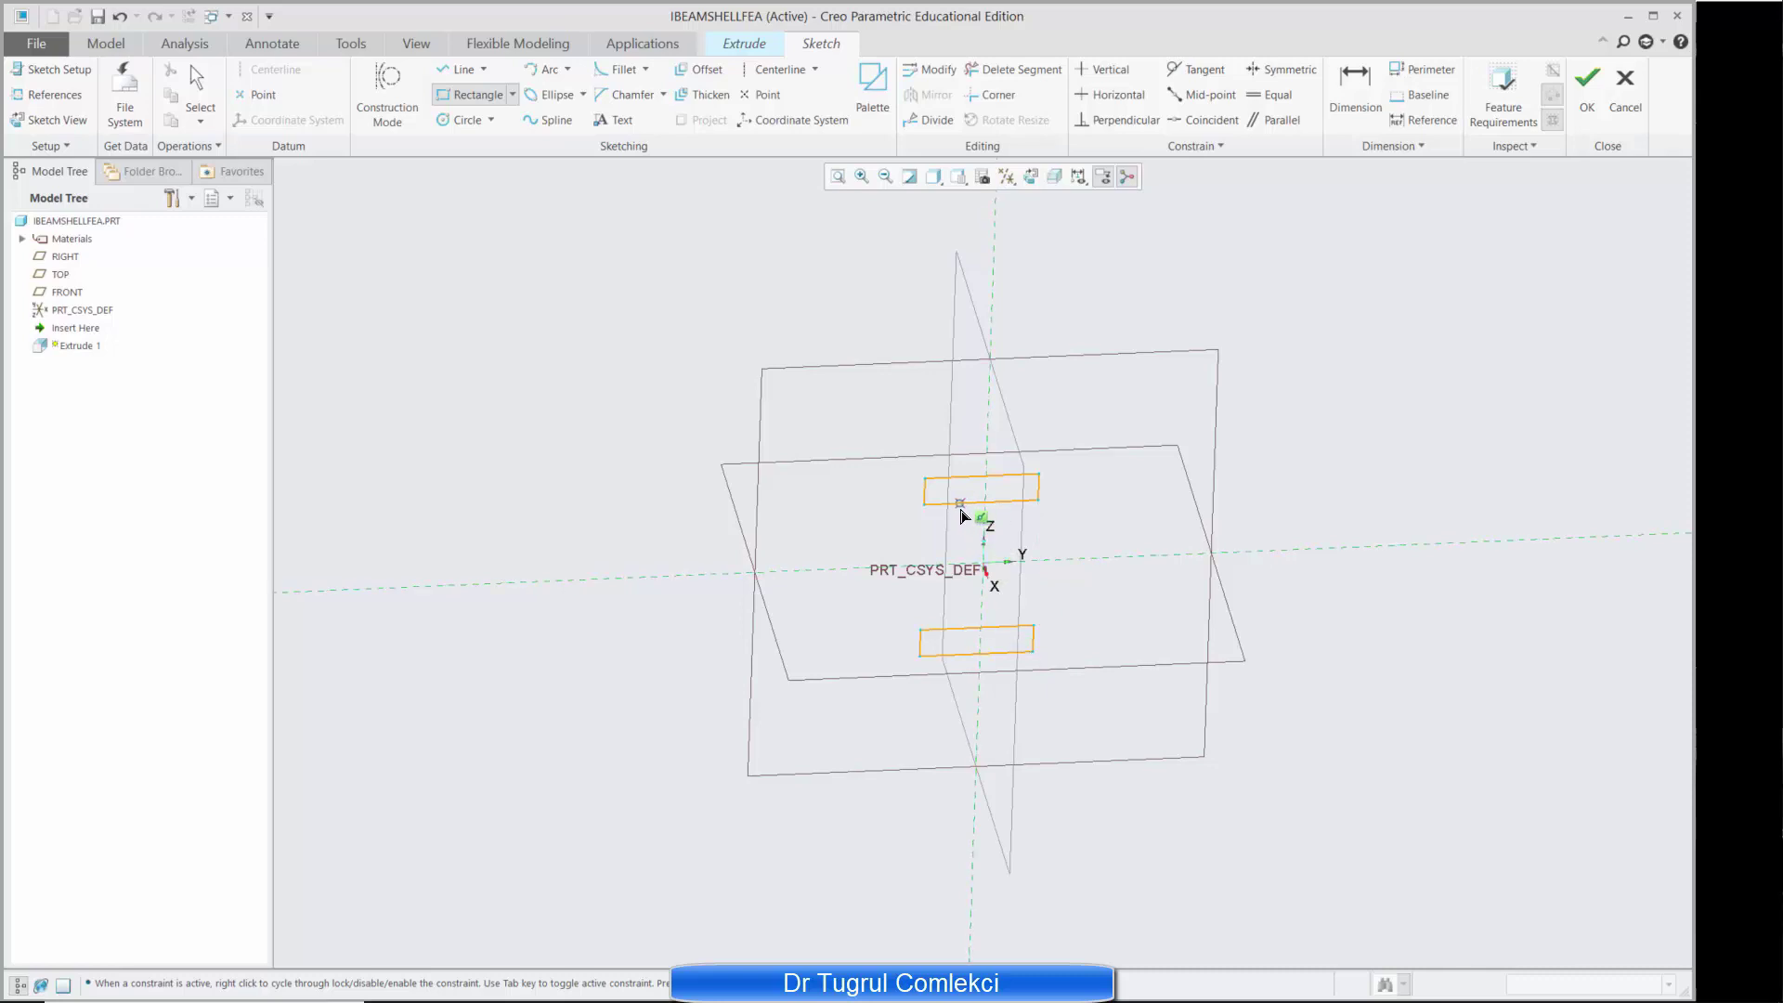
click(960, 503)
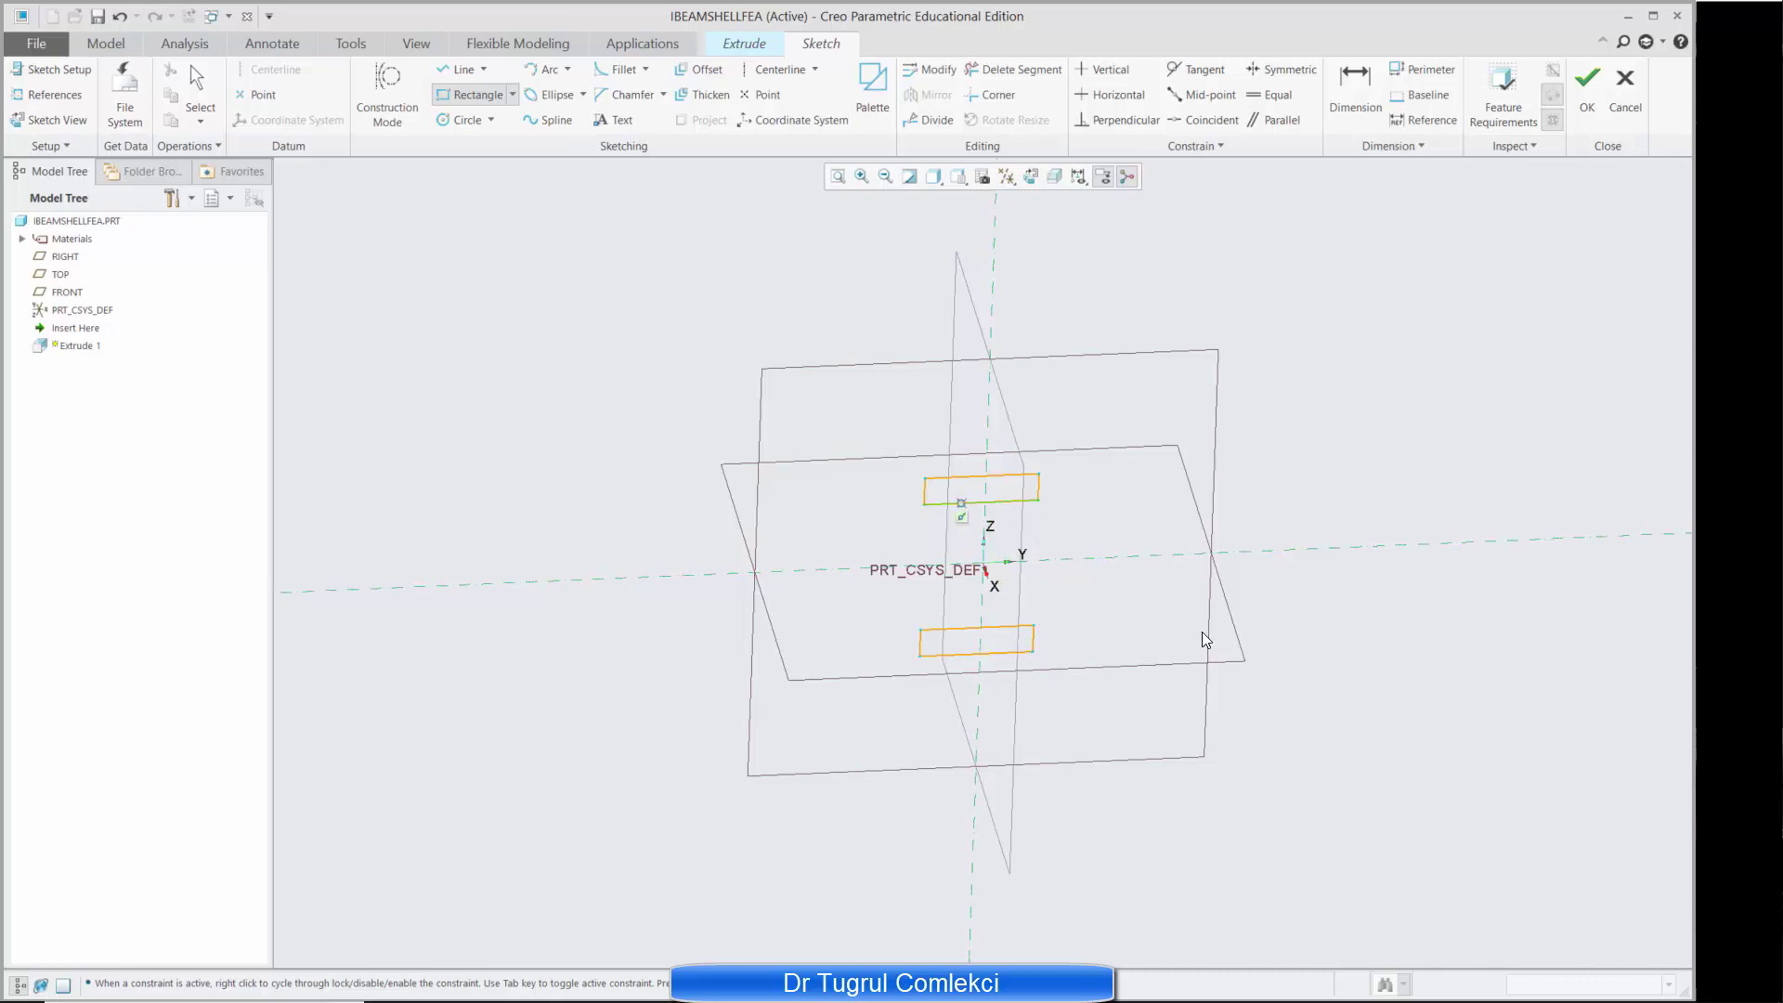
click(1001, 629)
Step: Set both flange widths to 100 and the web dimension to 10
middle_click(1014, 616)
key(ctrl+a)
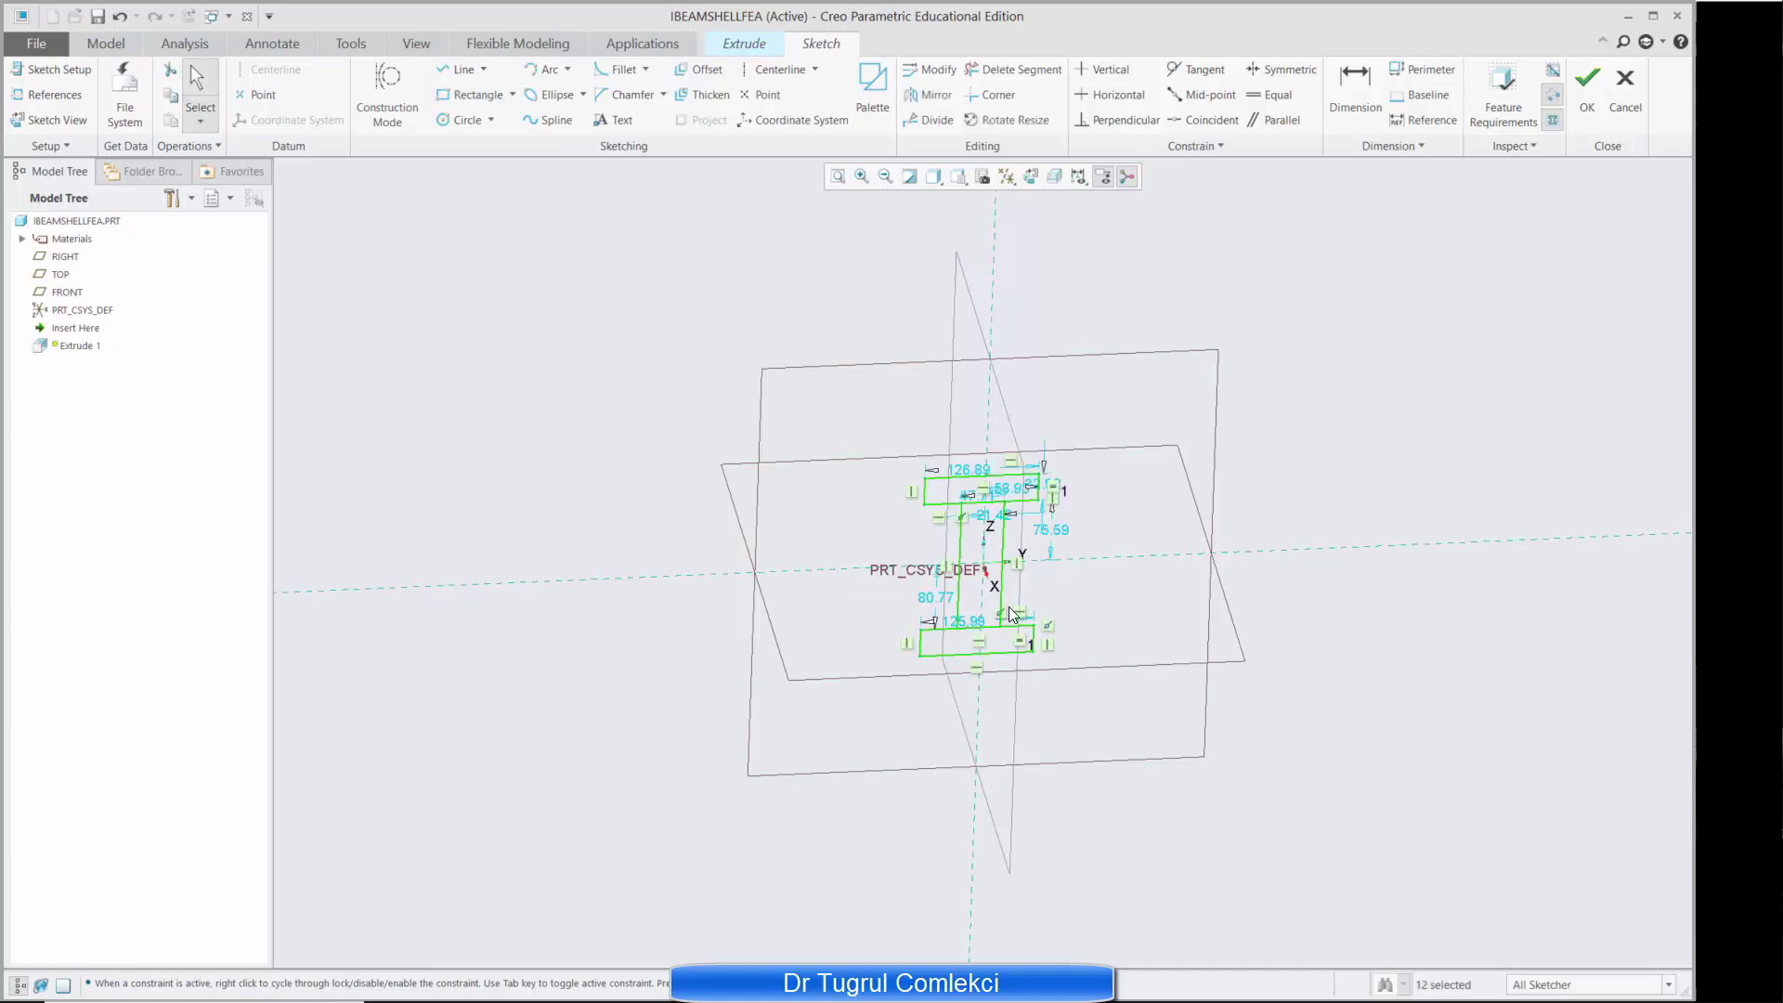
scroll(1036, 569, up, 5)
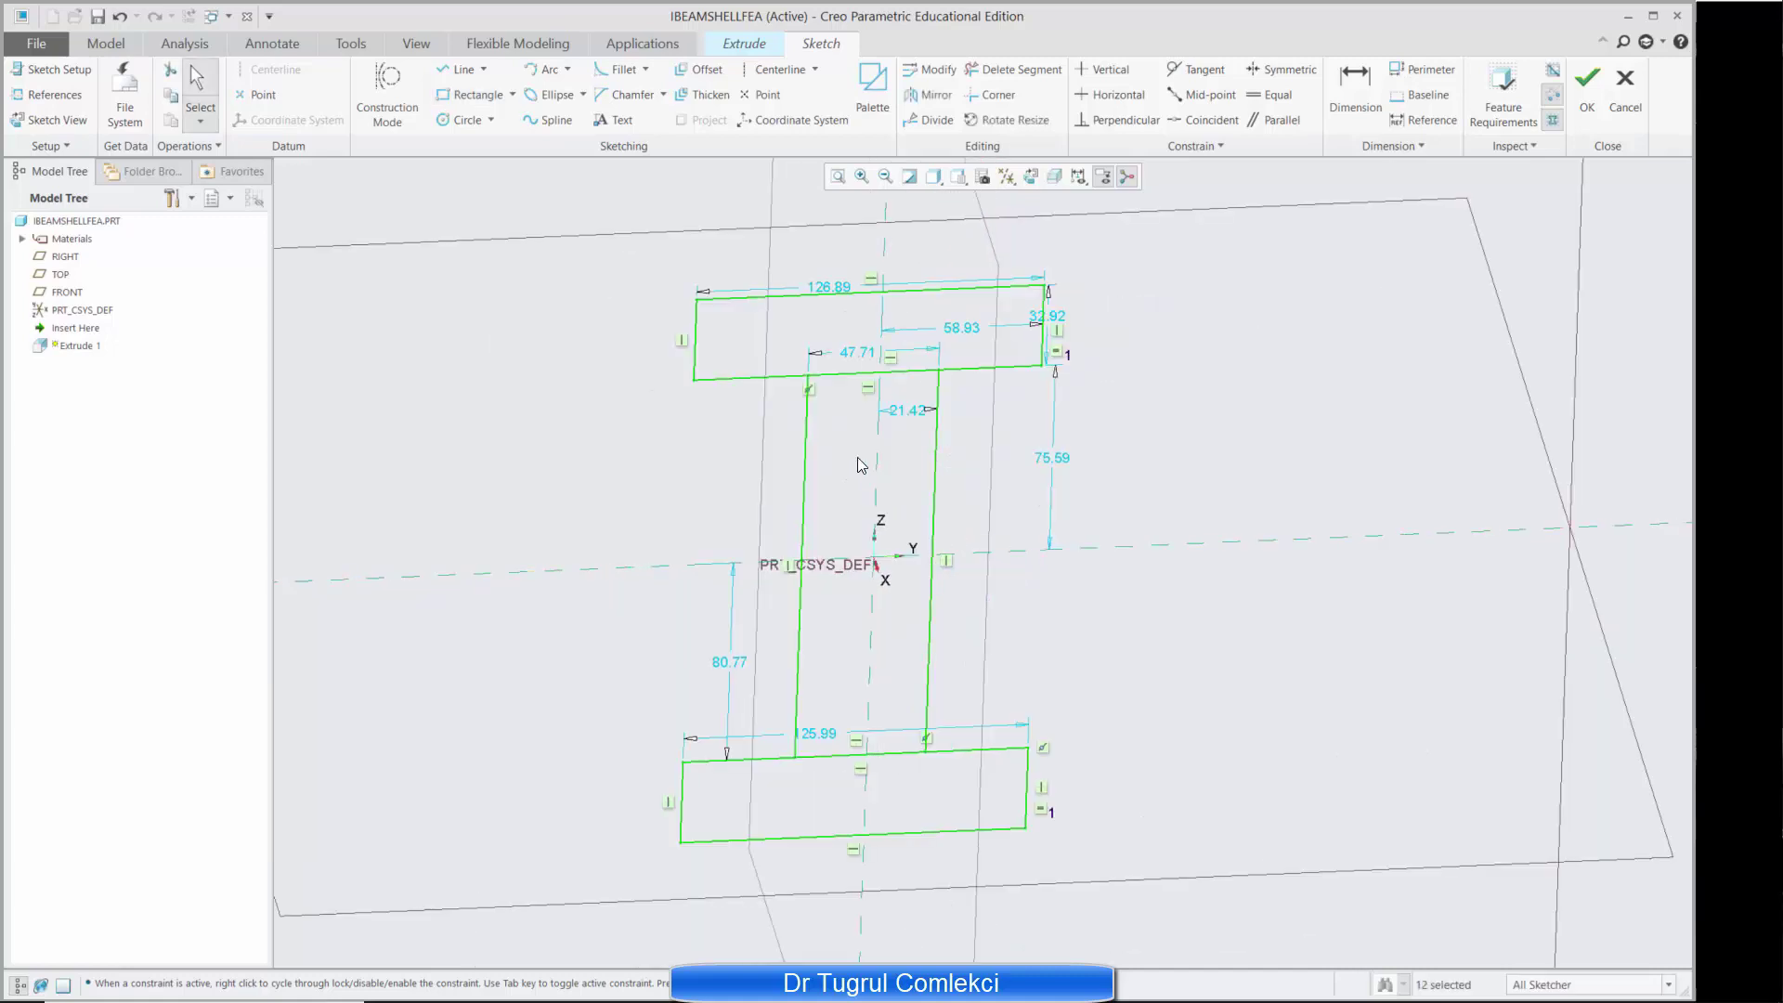
double_click(839, 293)
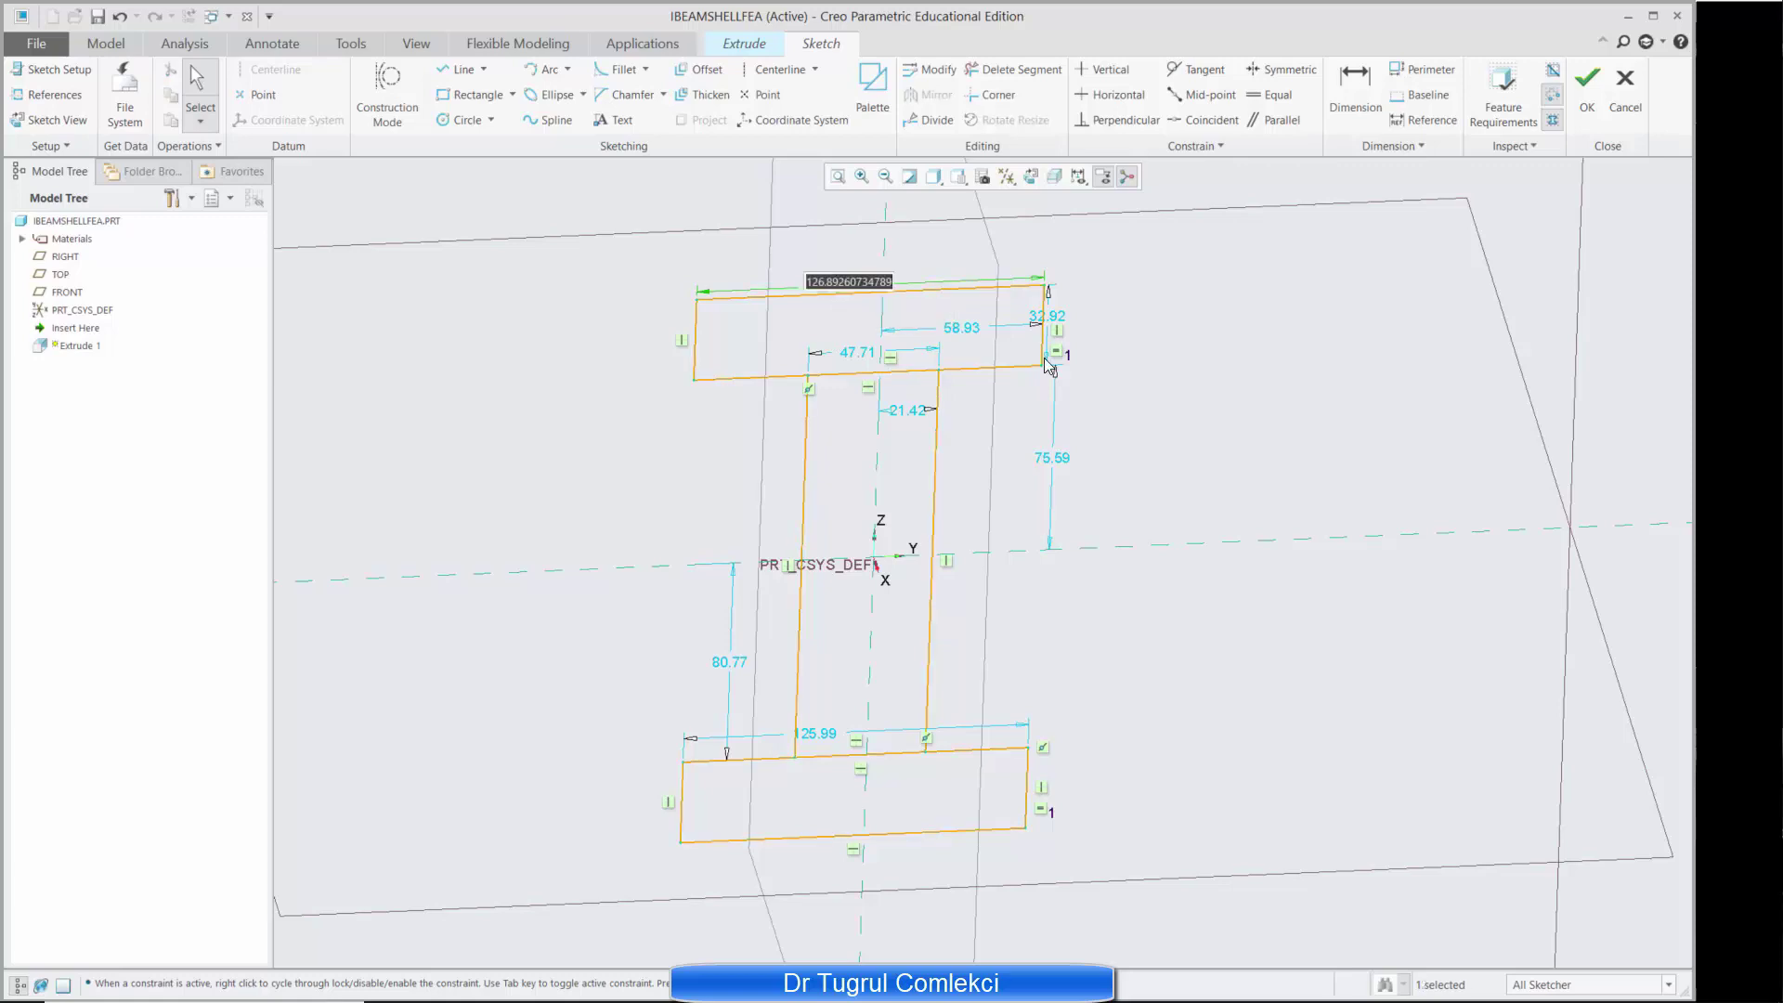
text(100)
key(Return)
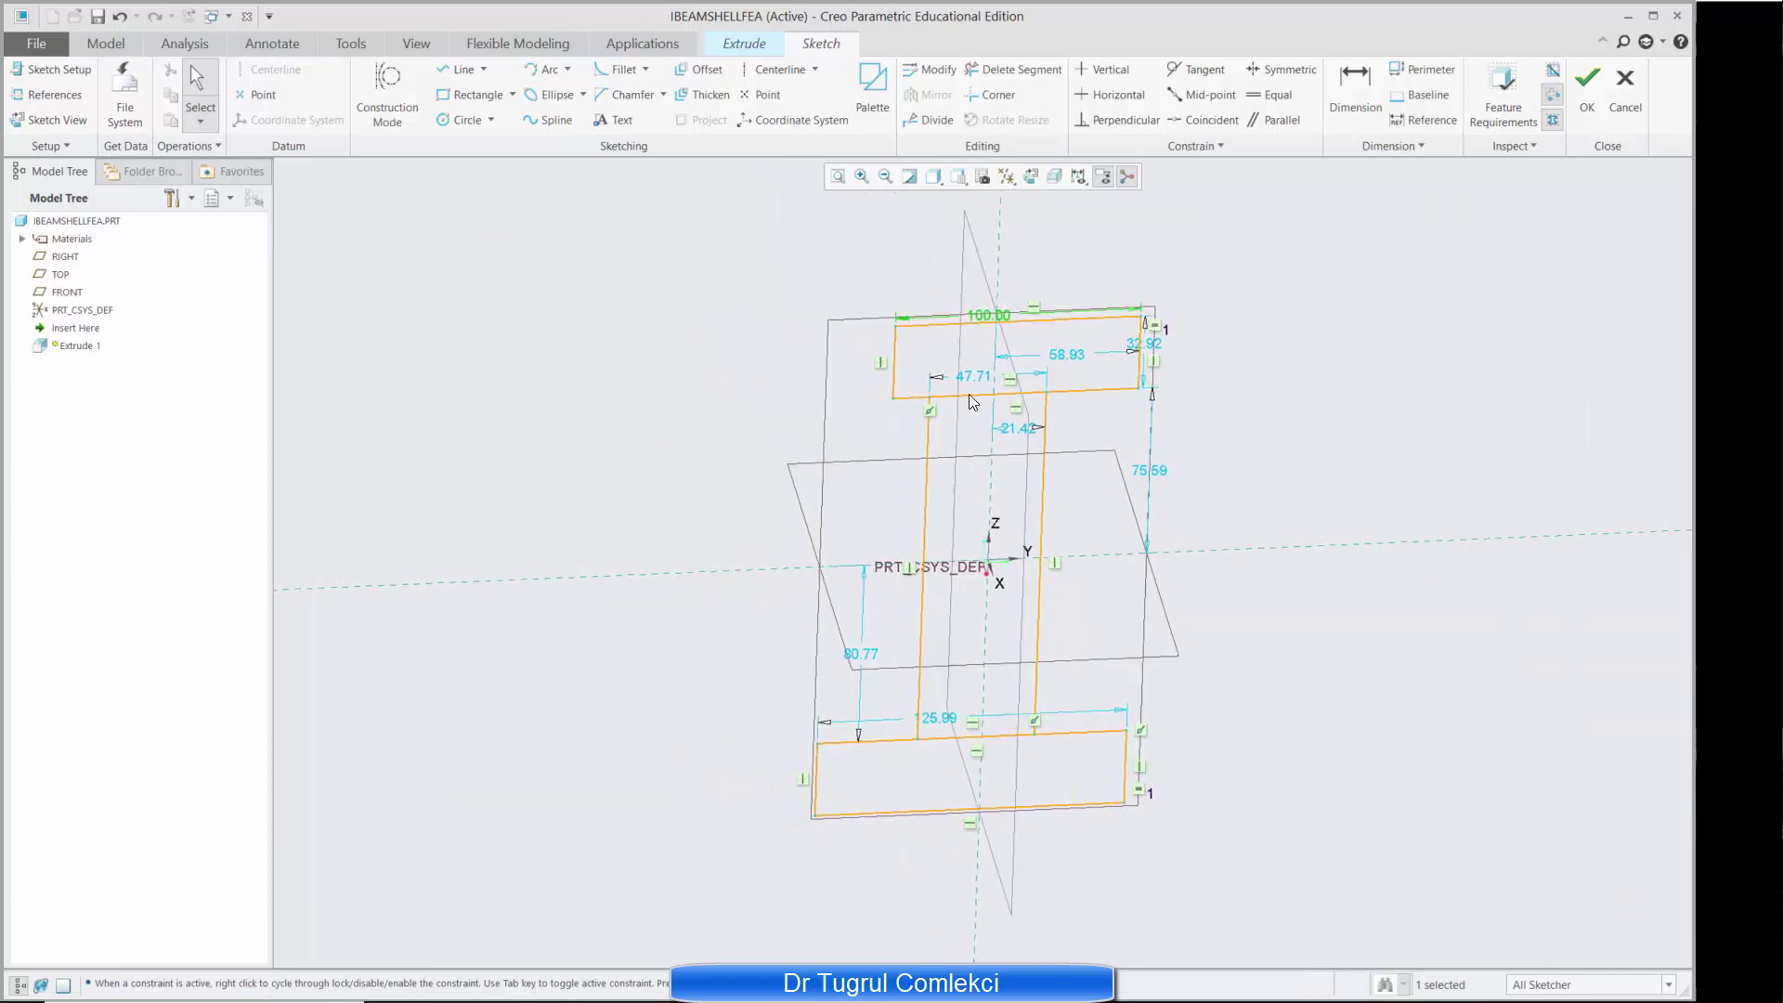
double_click(971, 377)
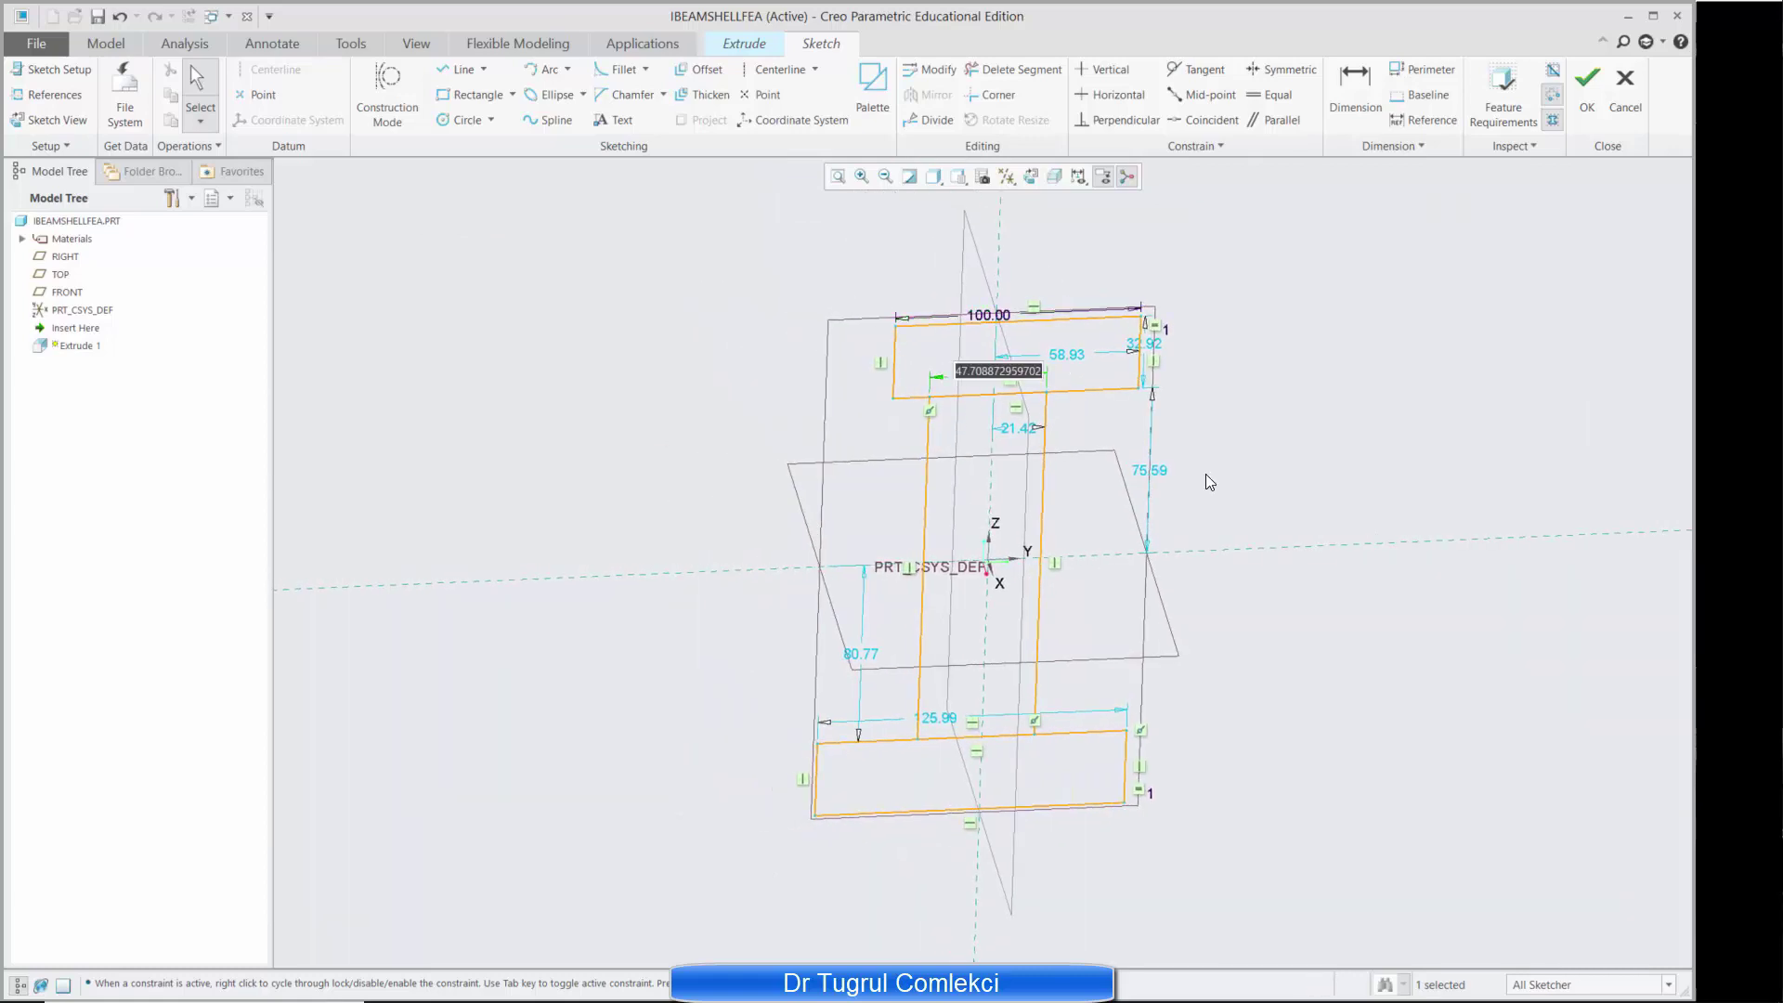
text(10)
key(Return)
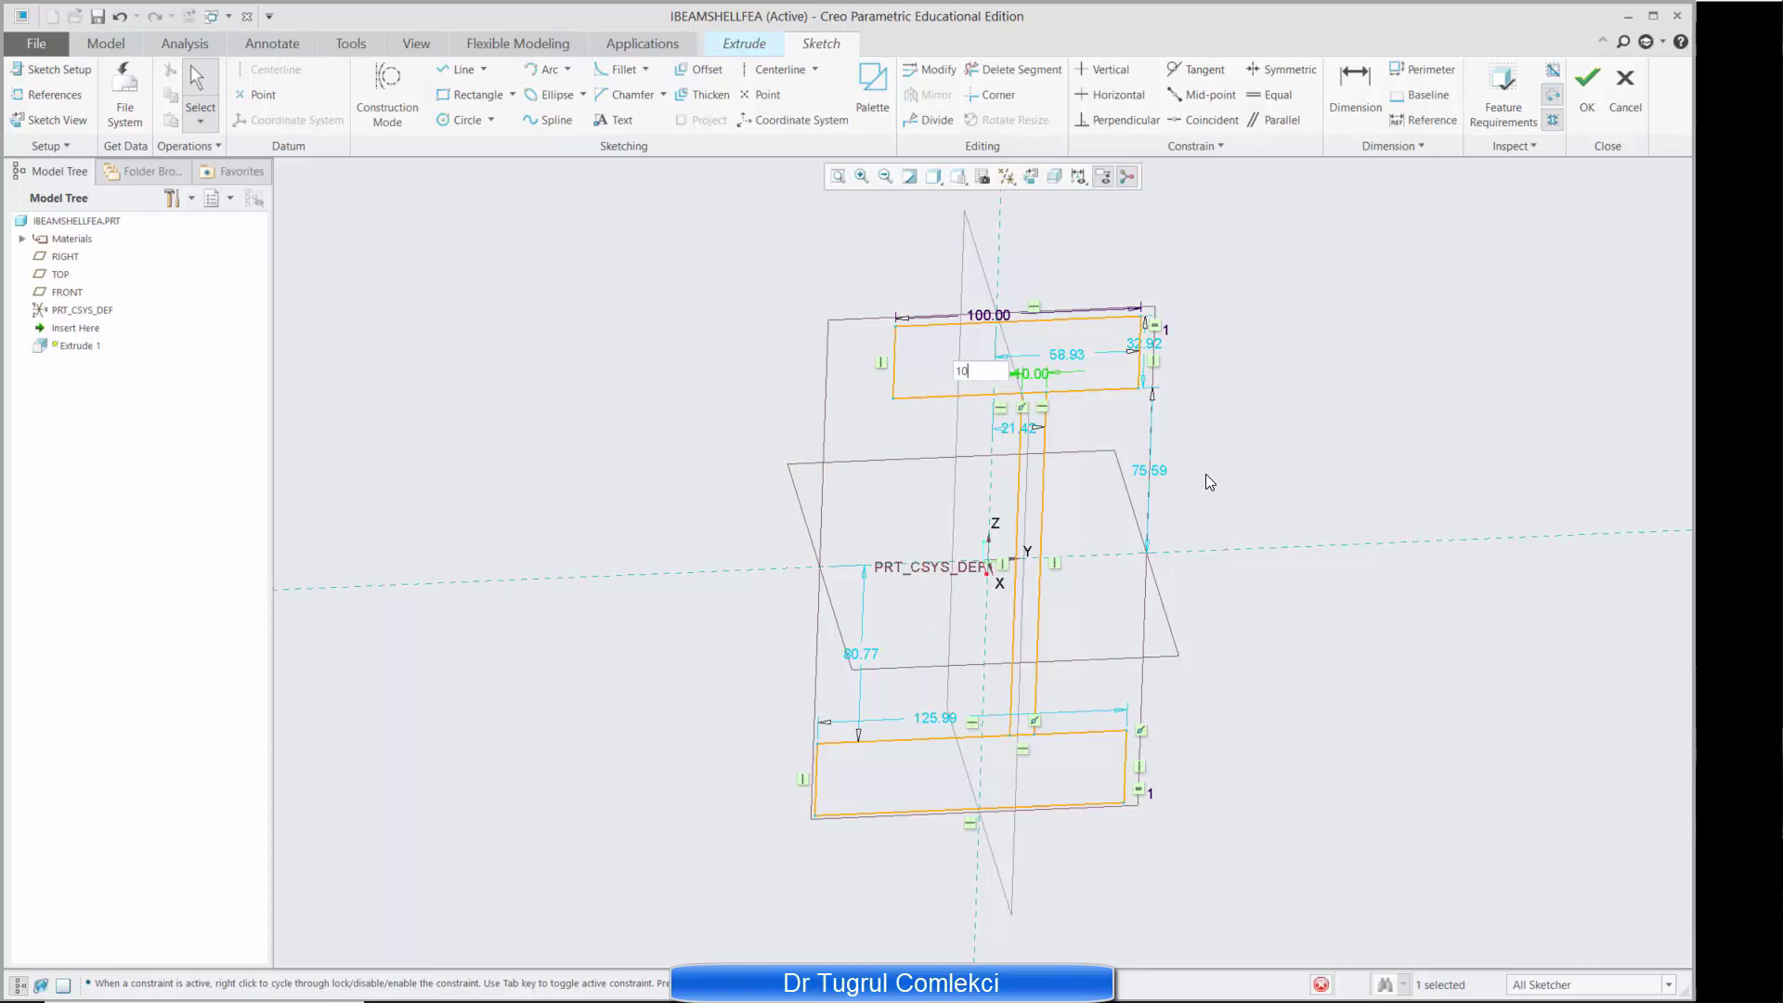
double_click(932, 719)
text(100)
key(Return)
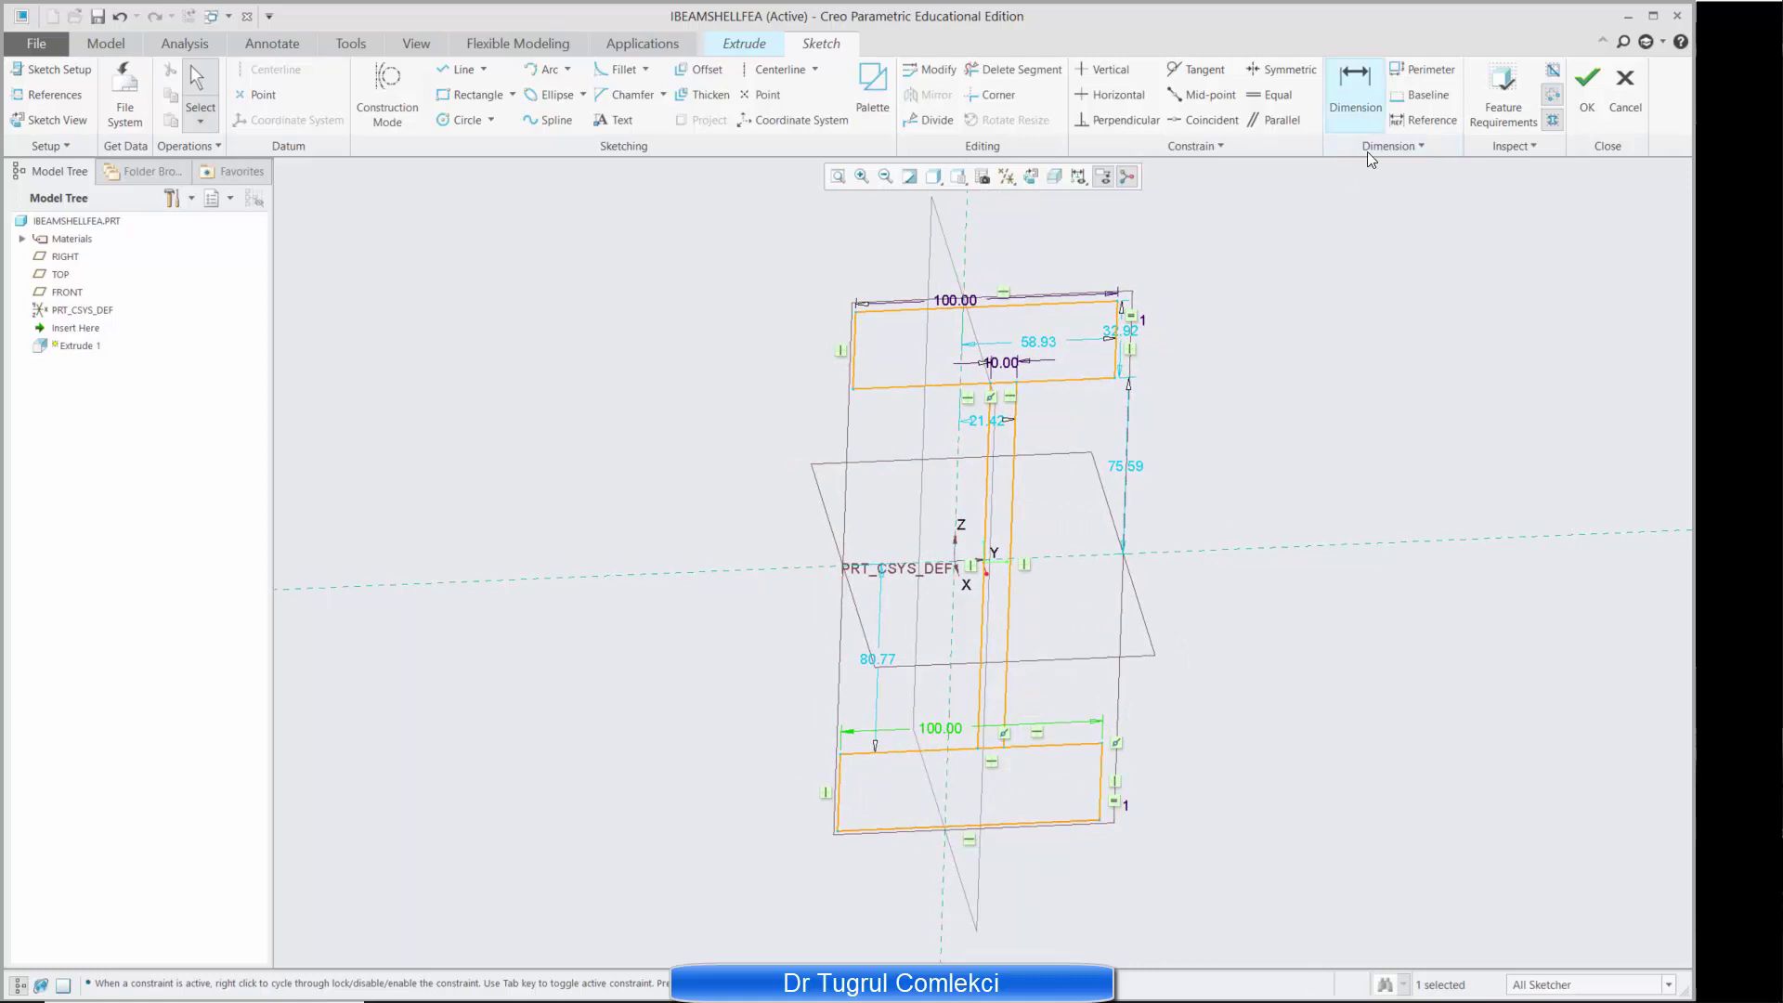
Step: Set flange thickness 10, both flange offsets 90, and the remaining dimensions 5 and 50
double_click(1125, 336)
text(10)
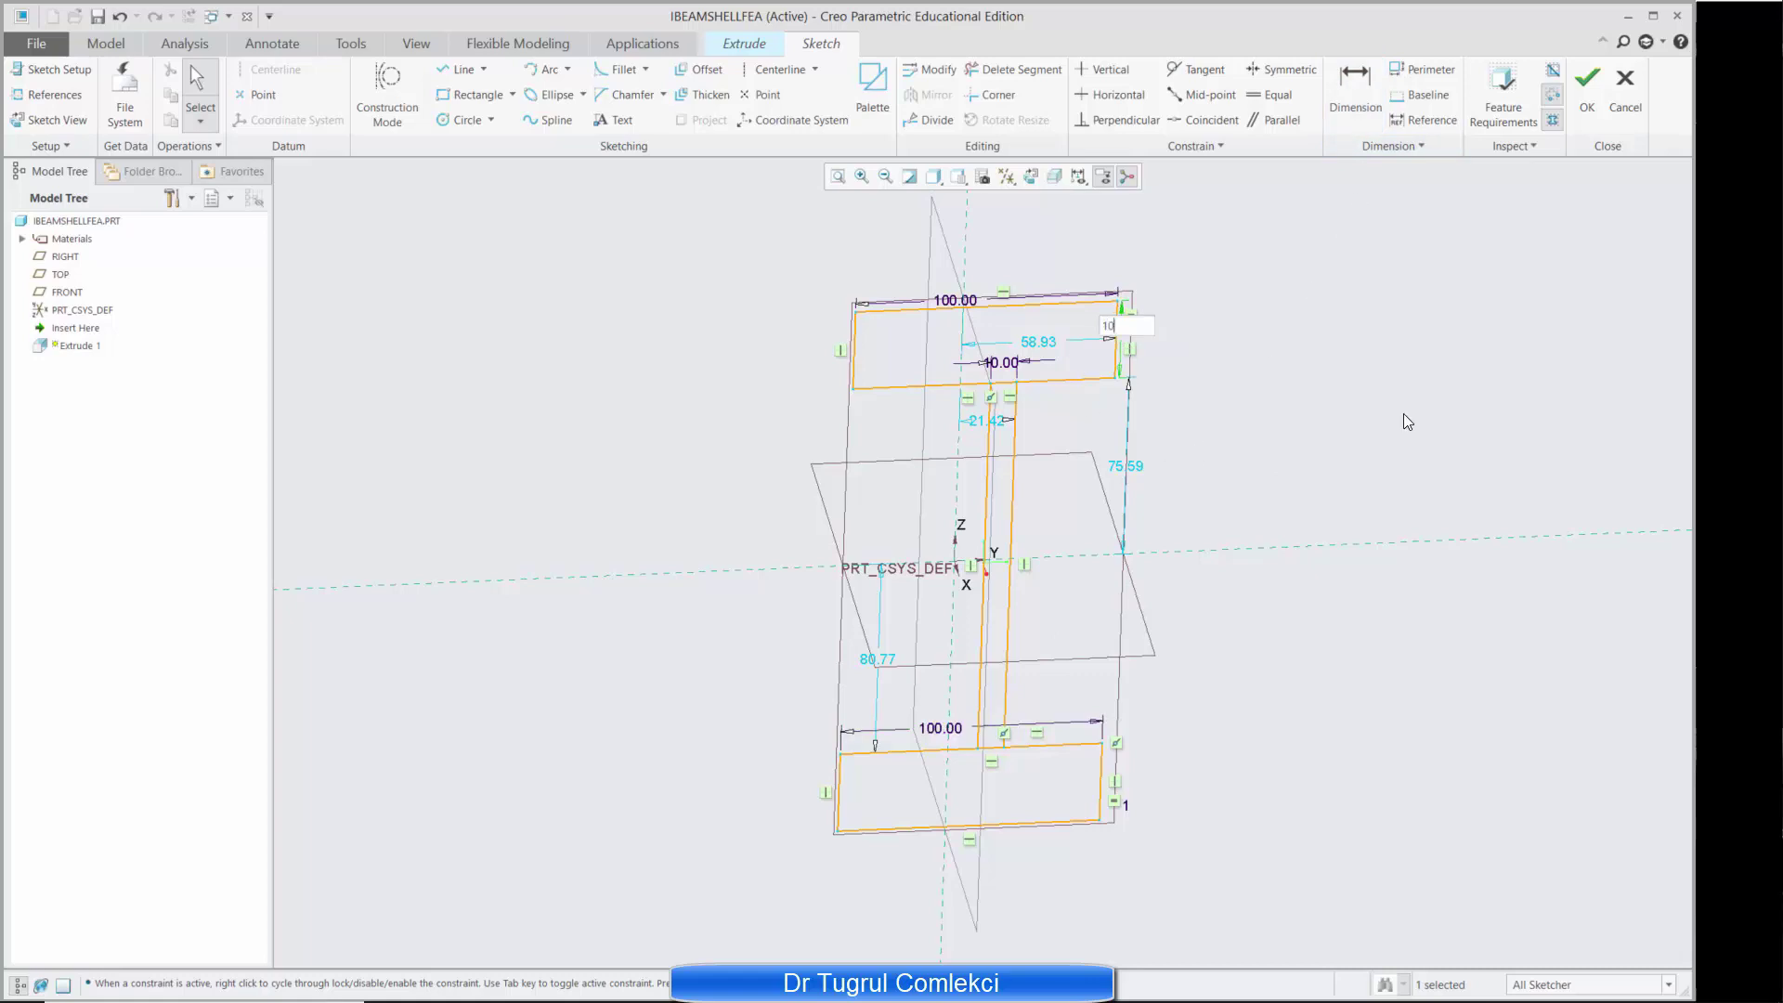
key(Return)
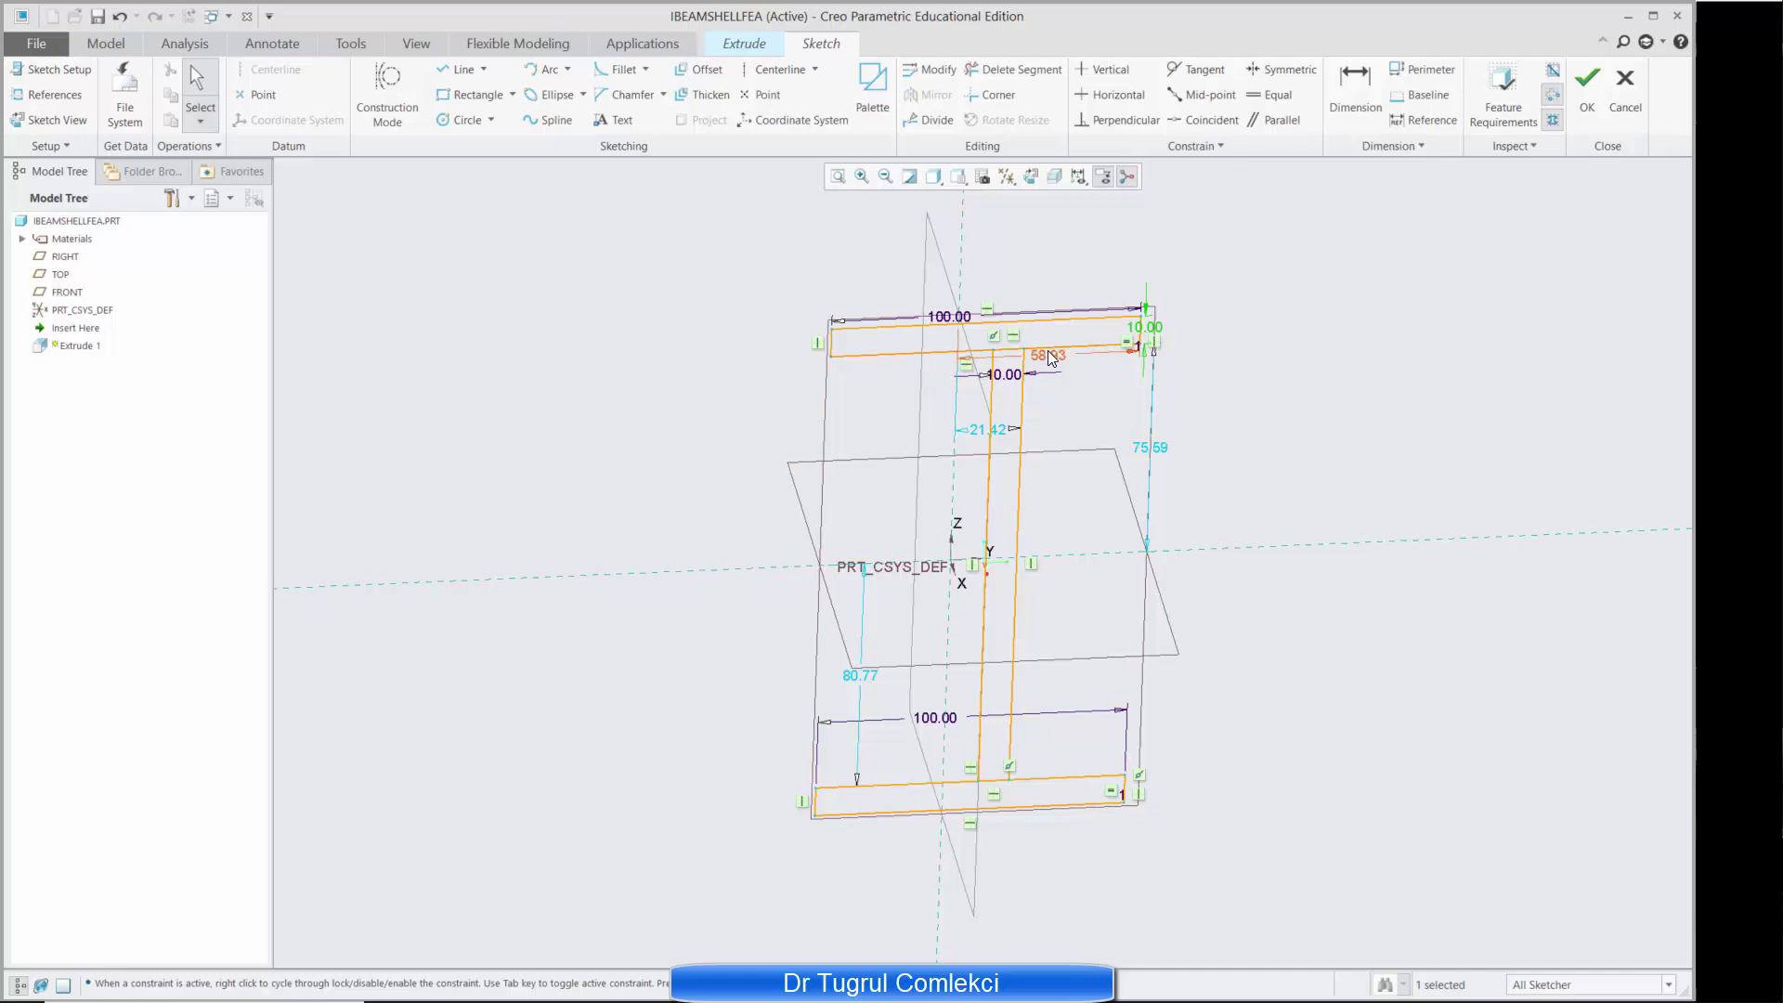
click(850, 677)
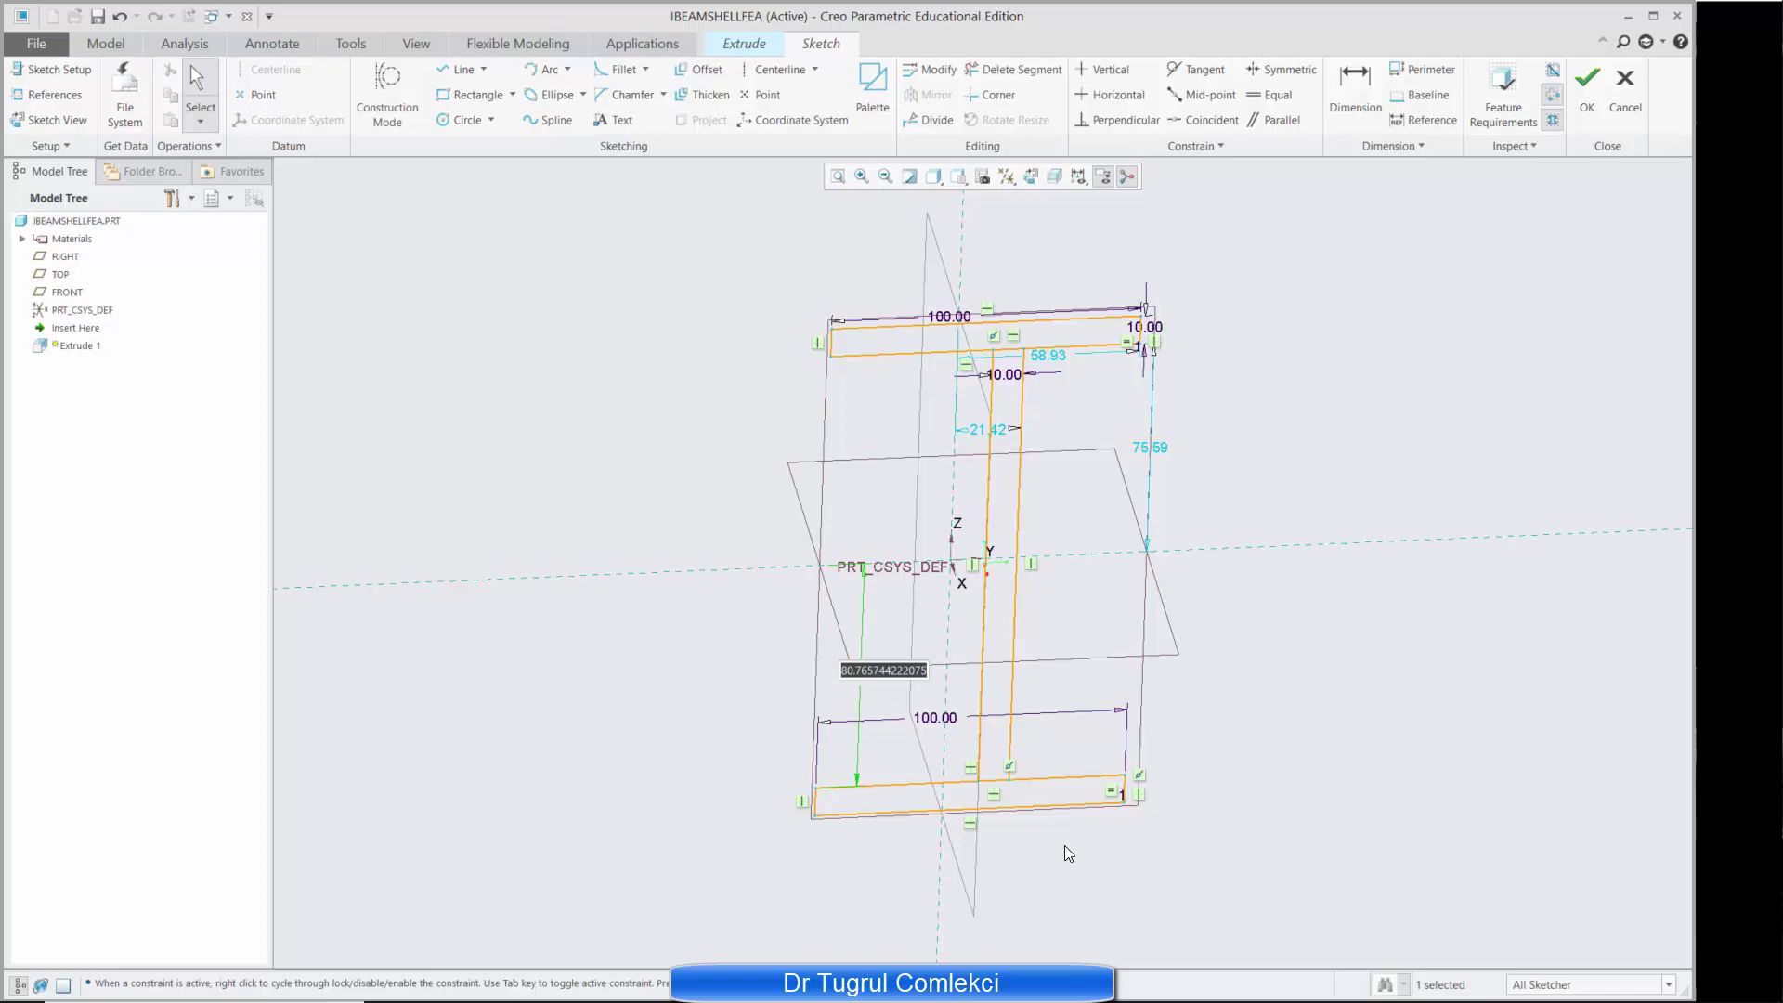
text(90)
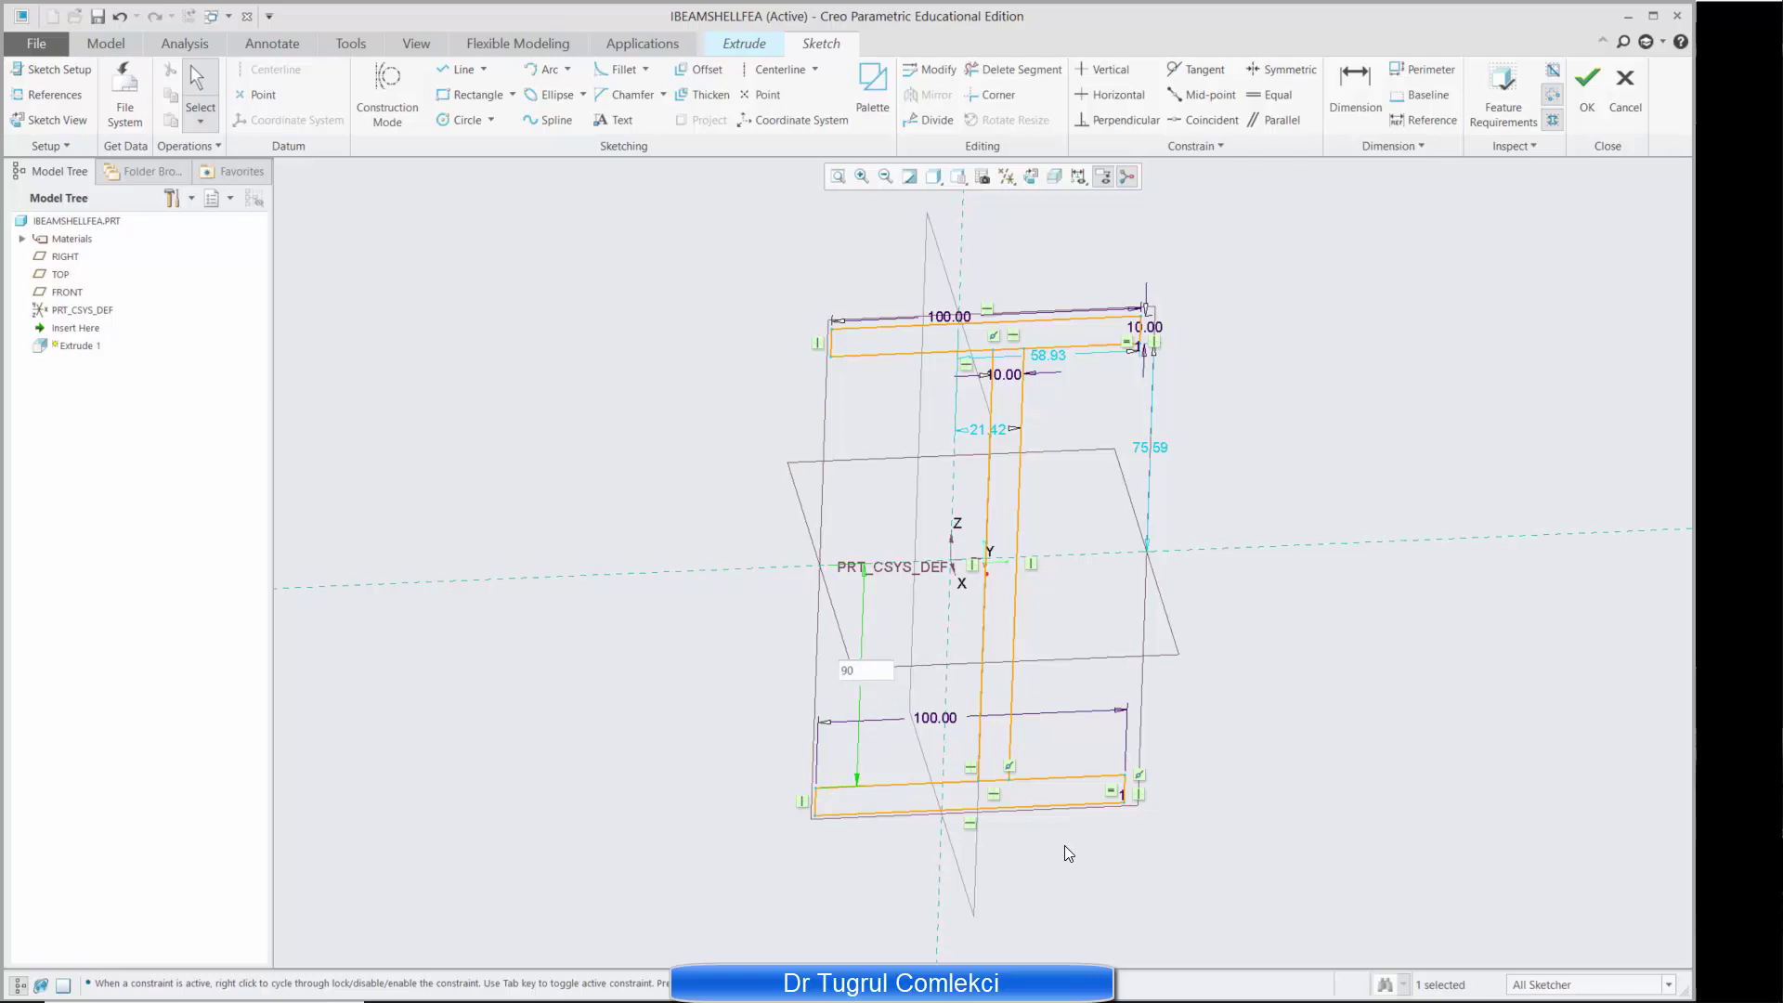
key(Return)
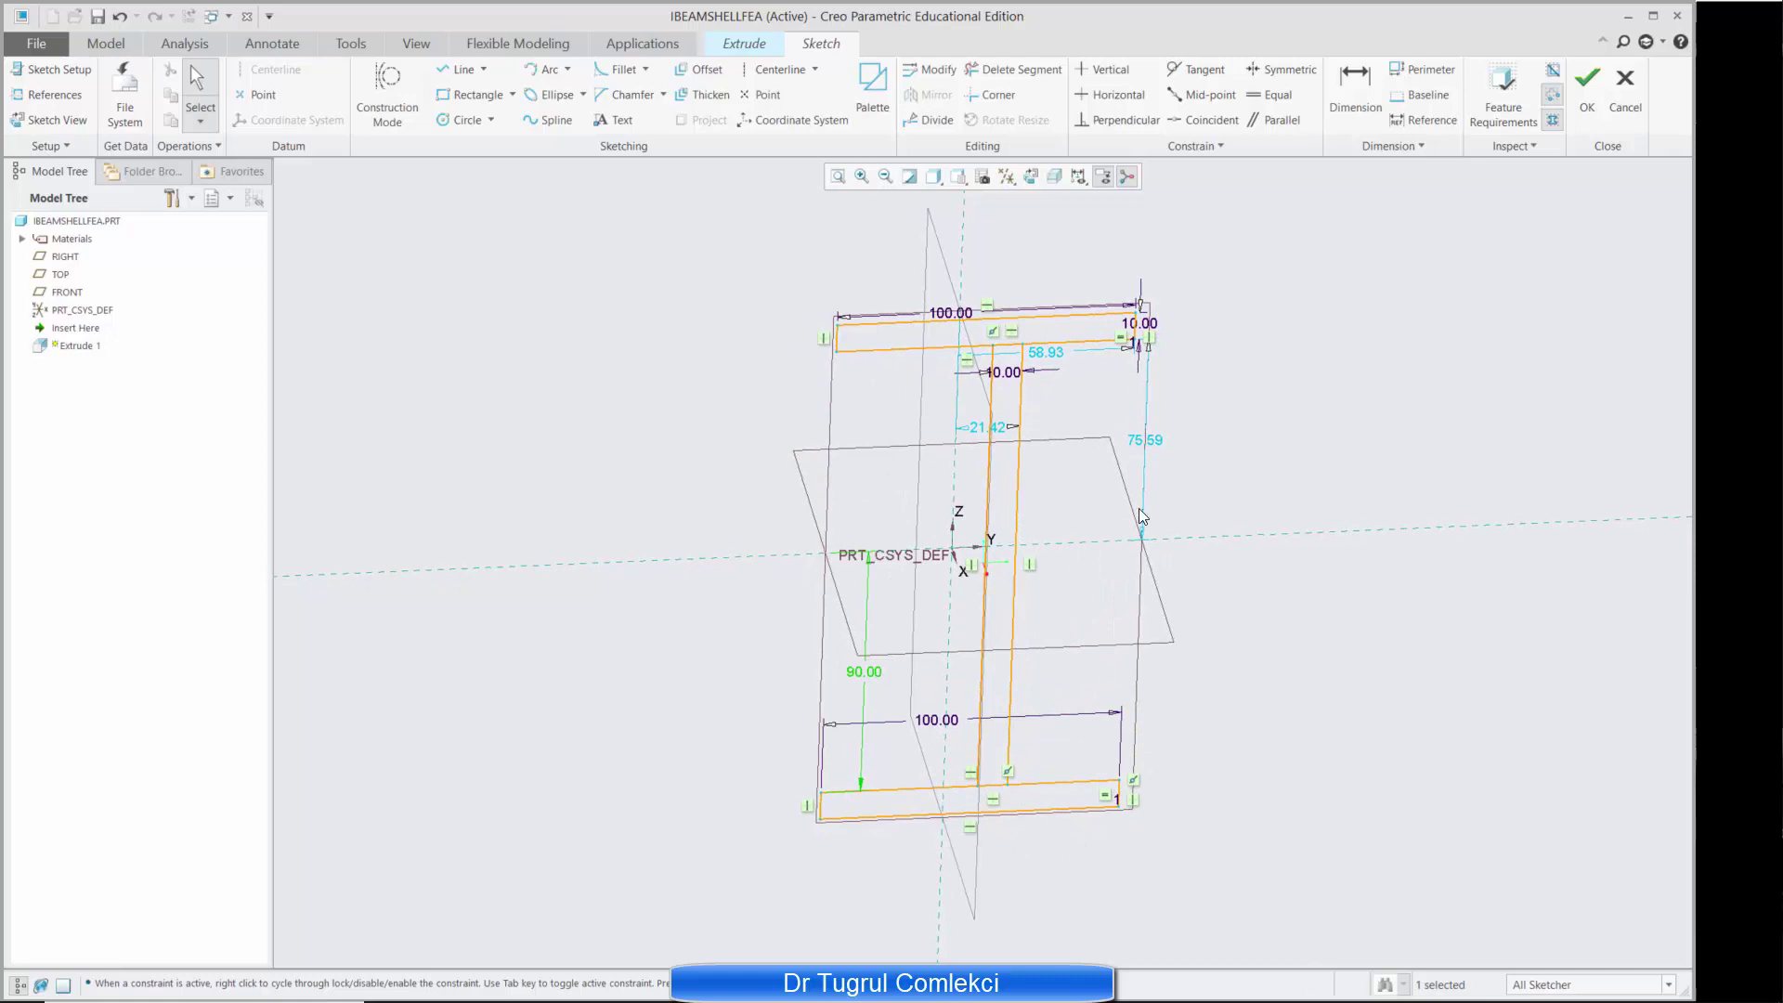
double_click(1142, 438)
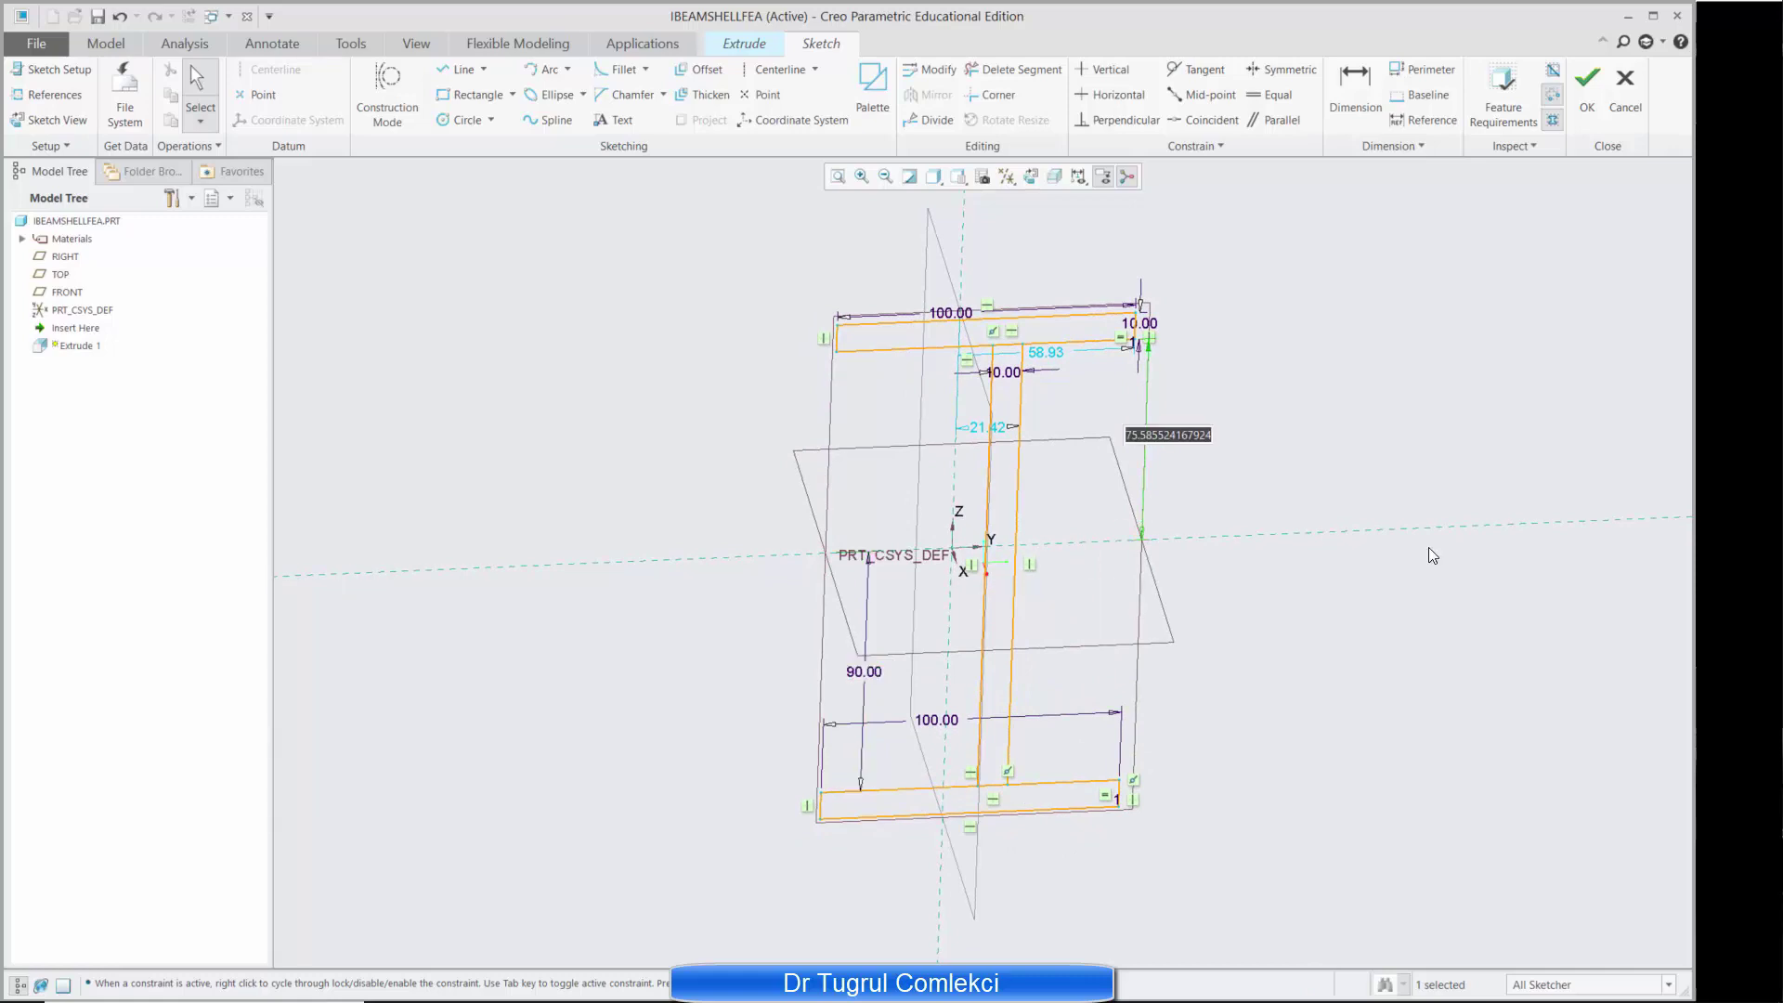
text(90)
key(Return)
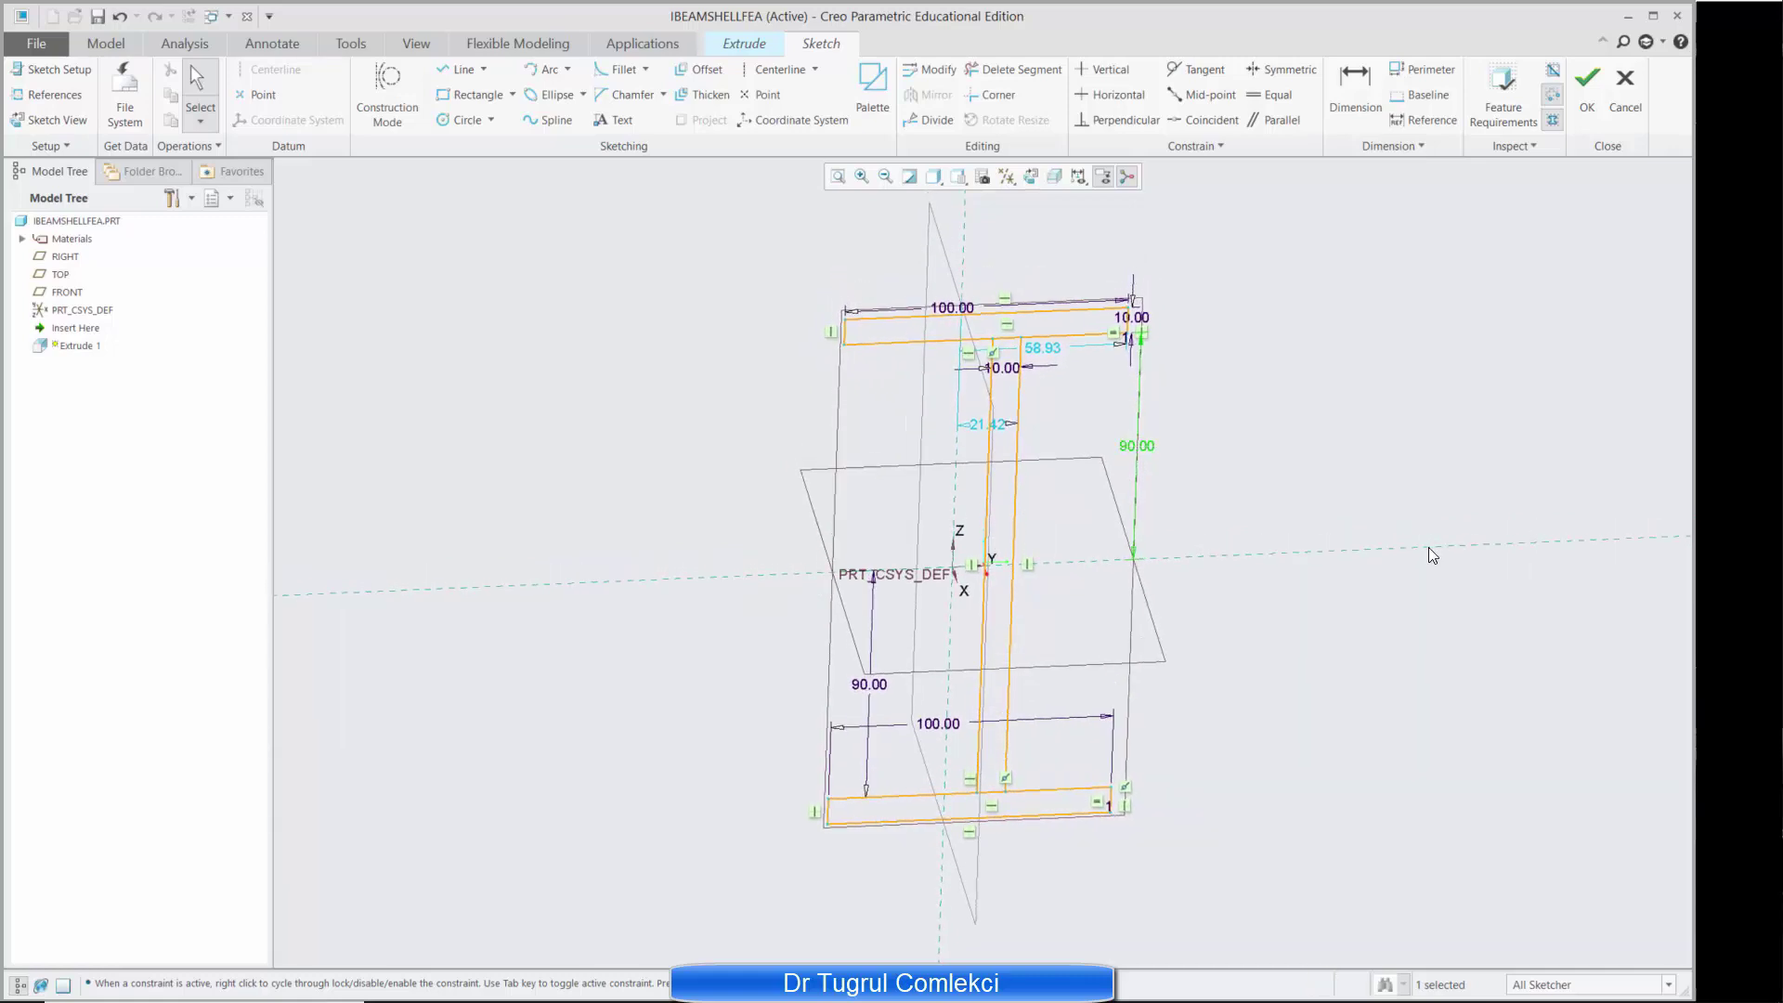
double_click(977, 425)
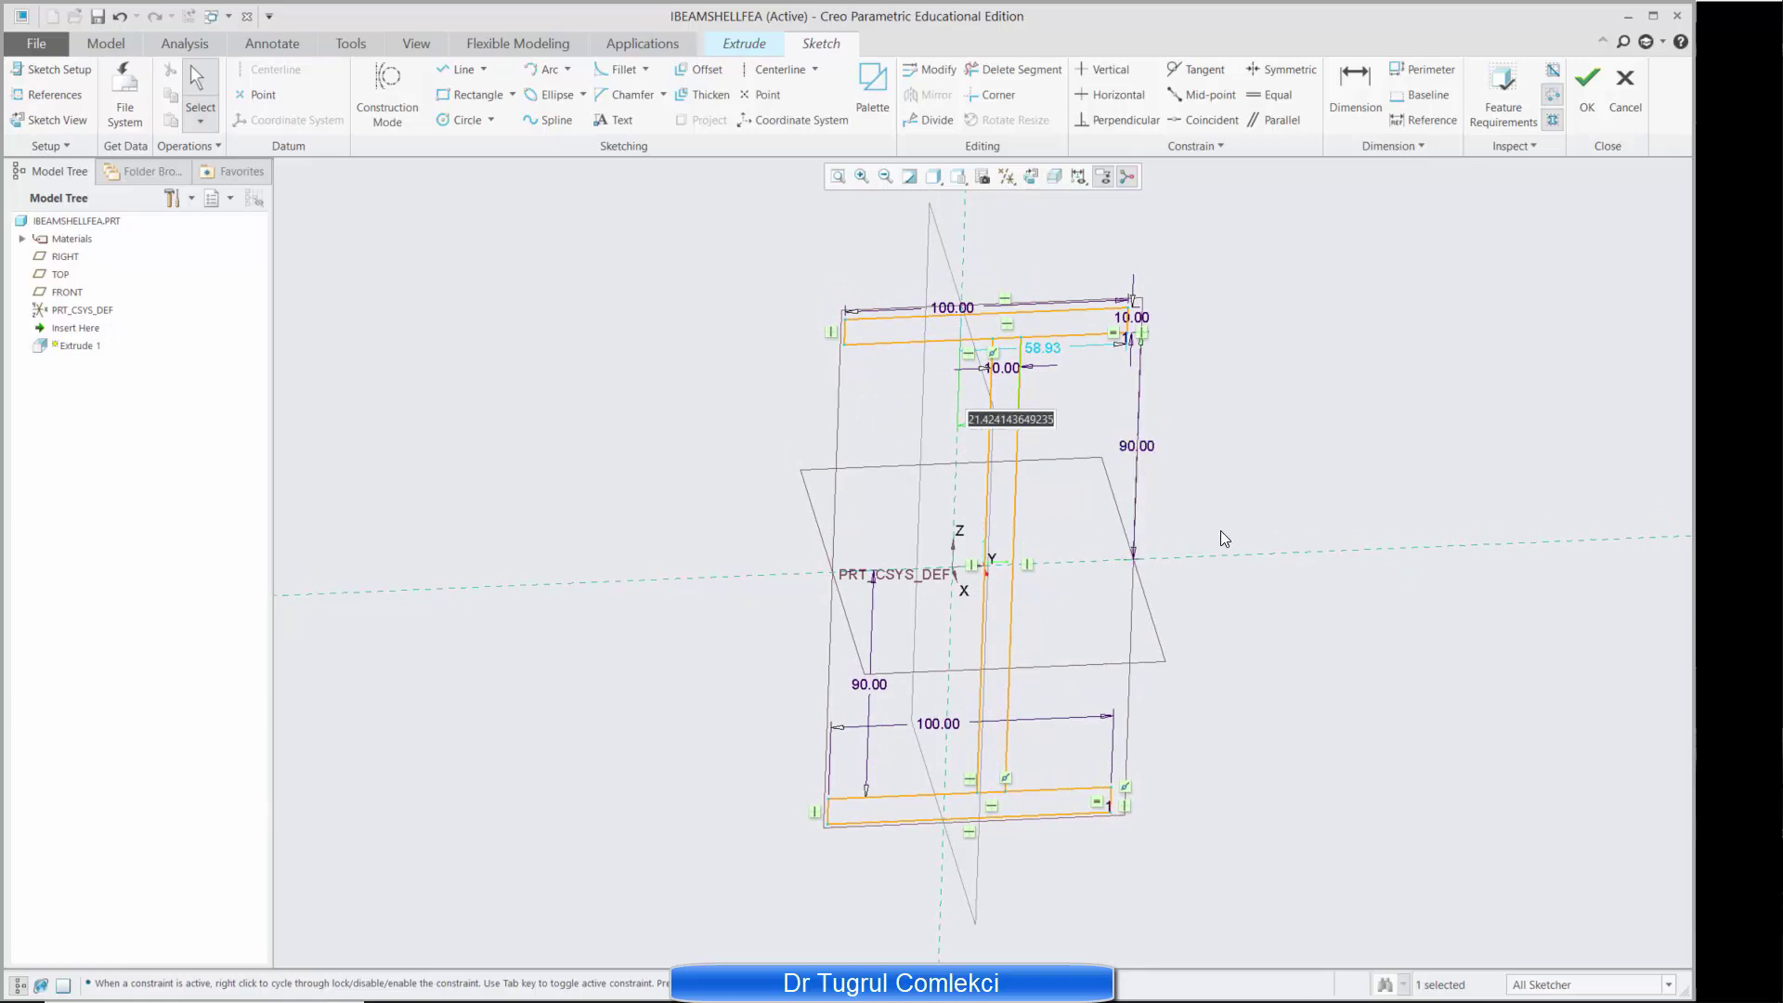
text(5)
key(Return)
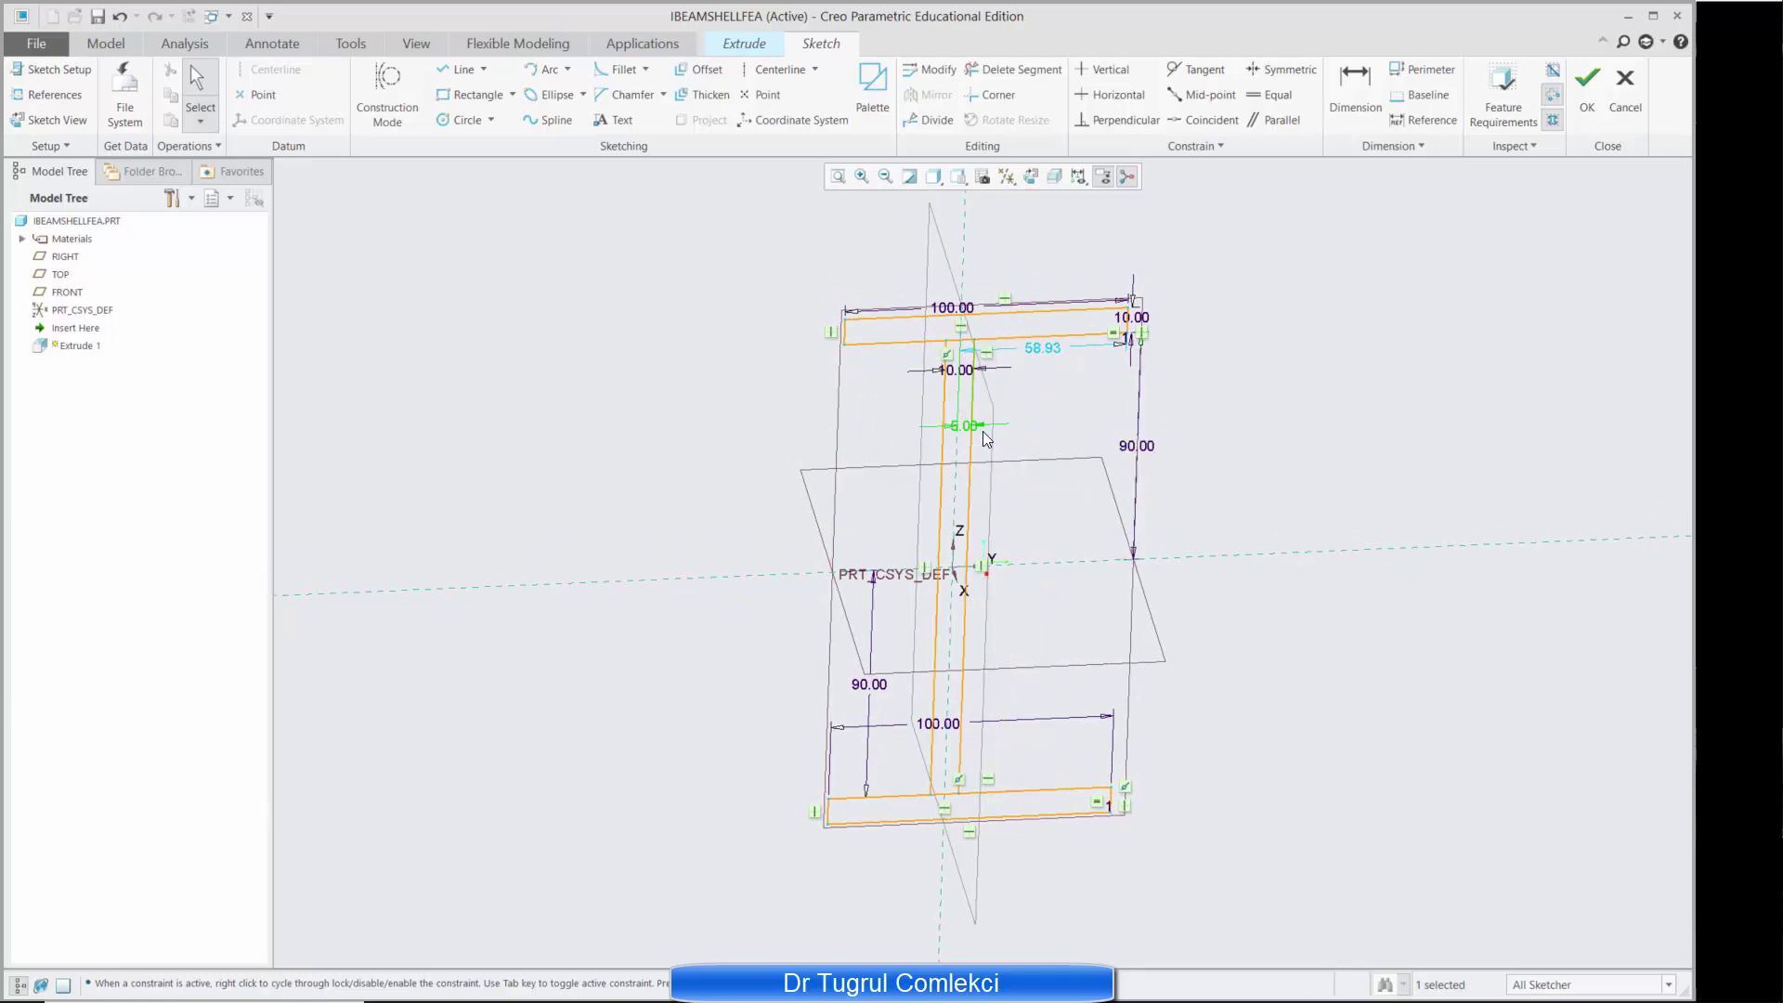
double_click(1044, 351)
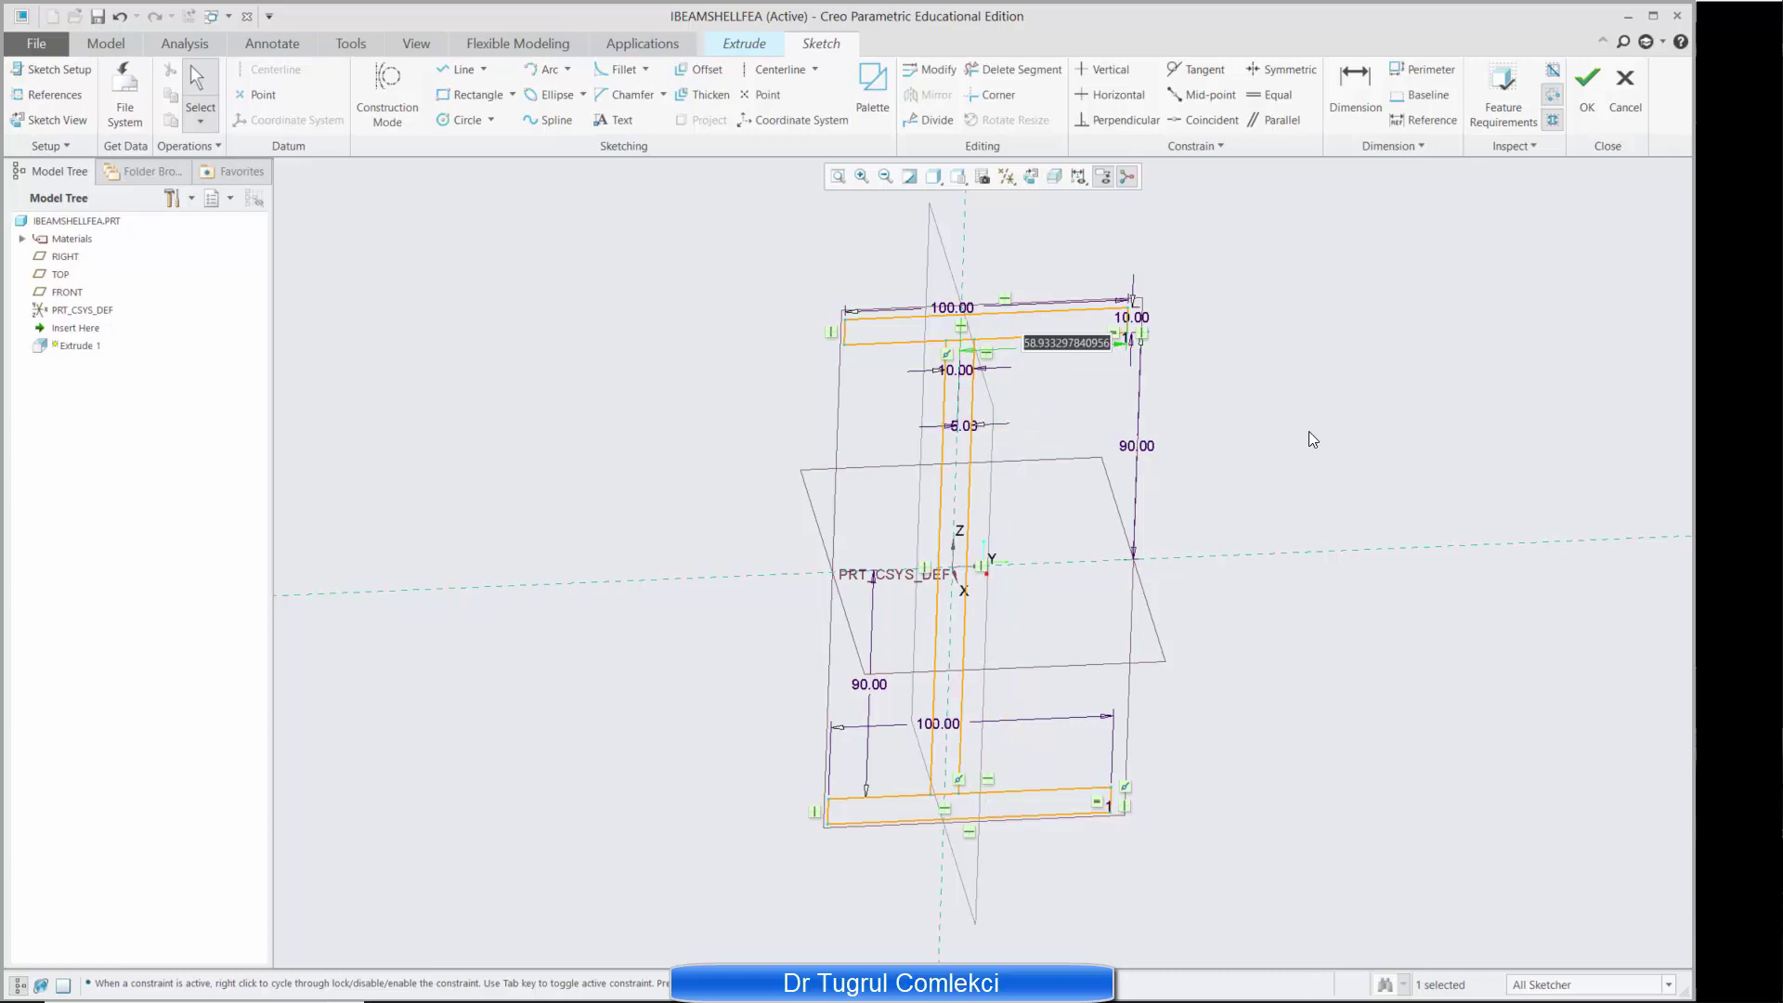
text(50)
key(Return)
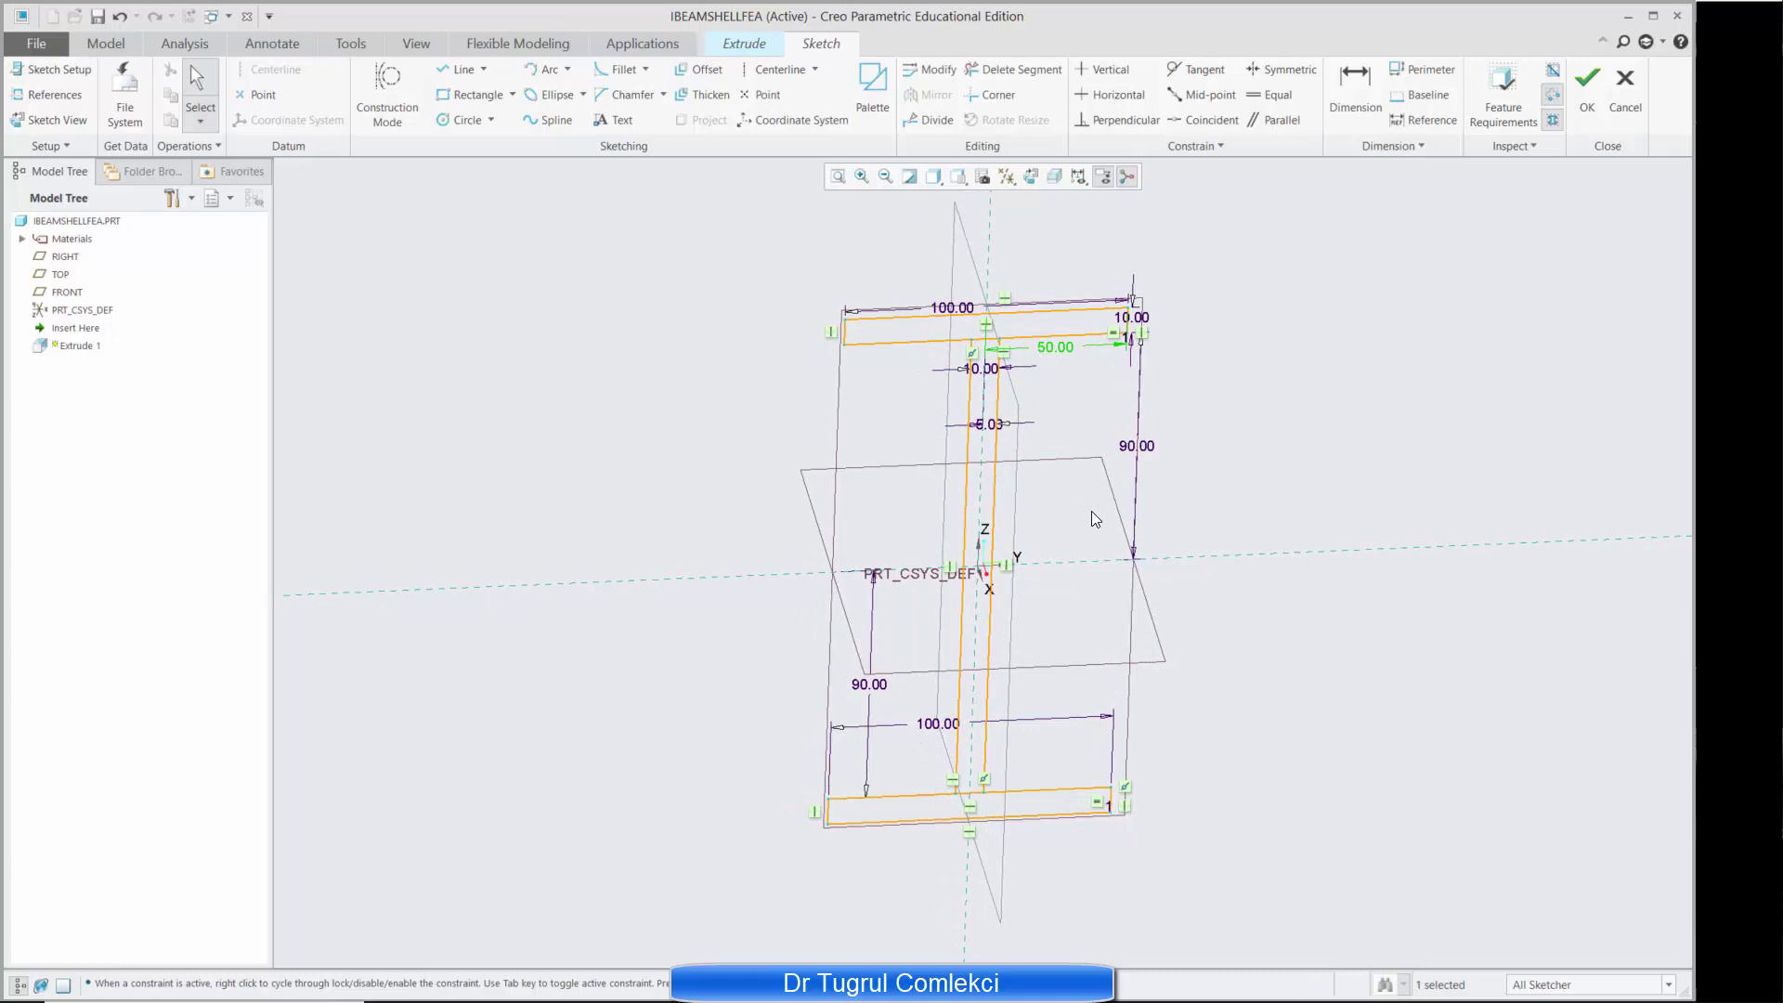
Step: Trim the top flange edge segments on both sides of the centreline
scroll(1021, 291, down, 4)
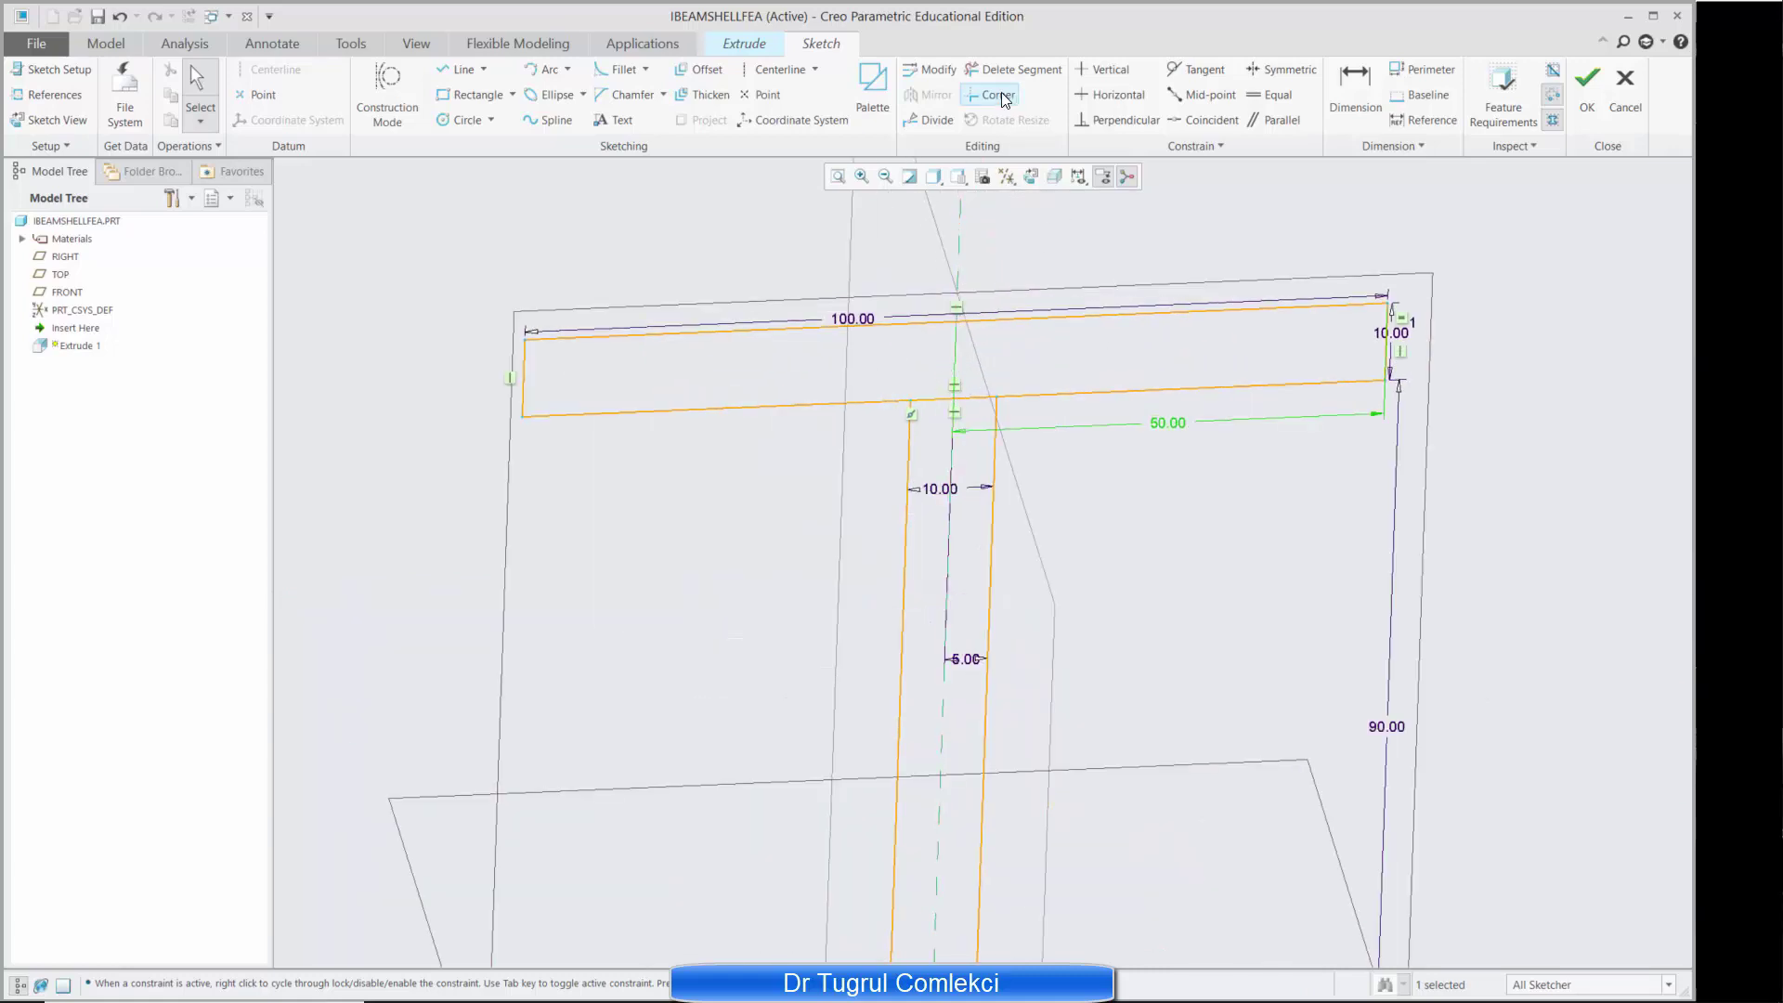
click(1010, 70)
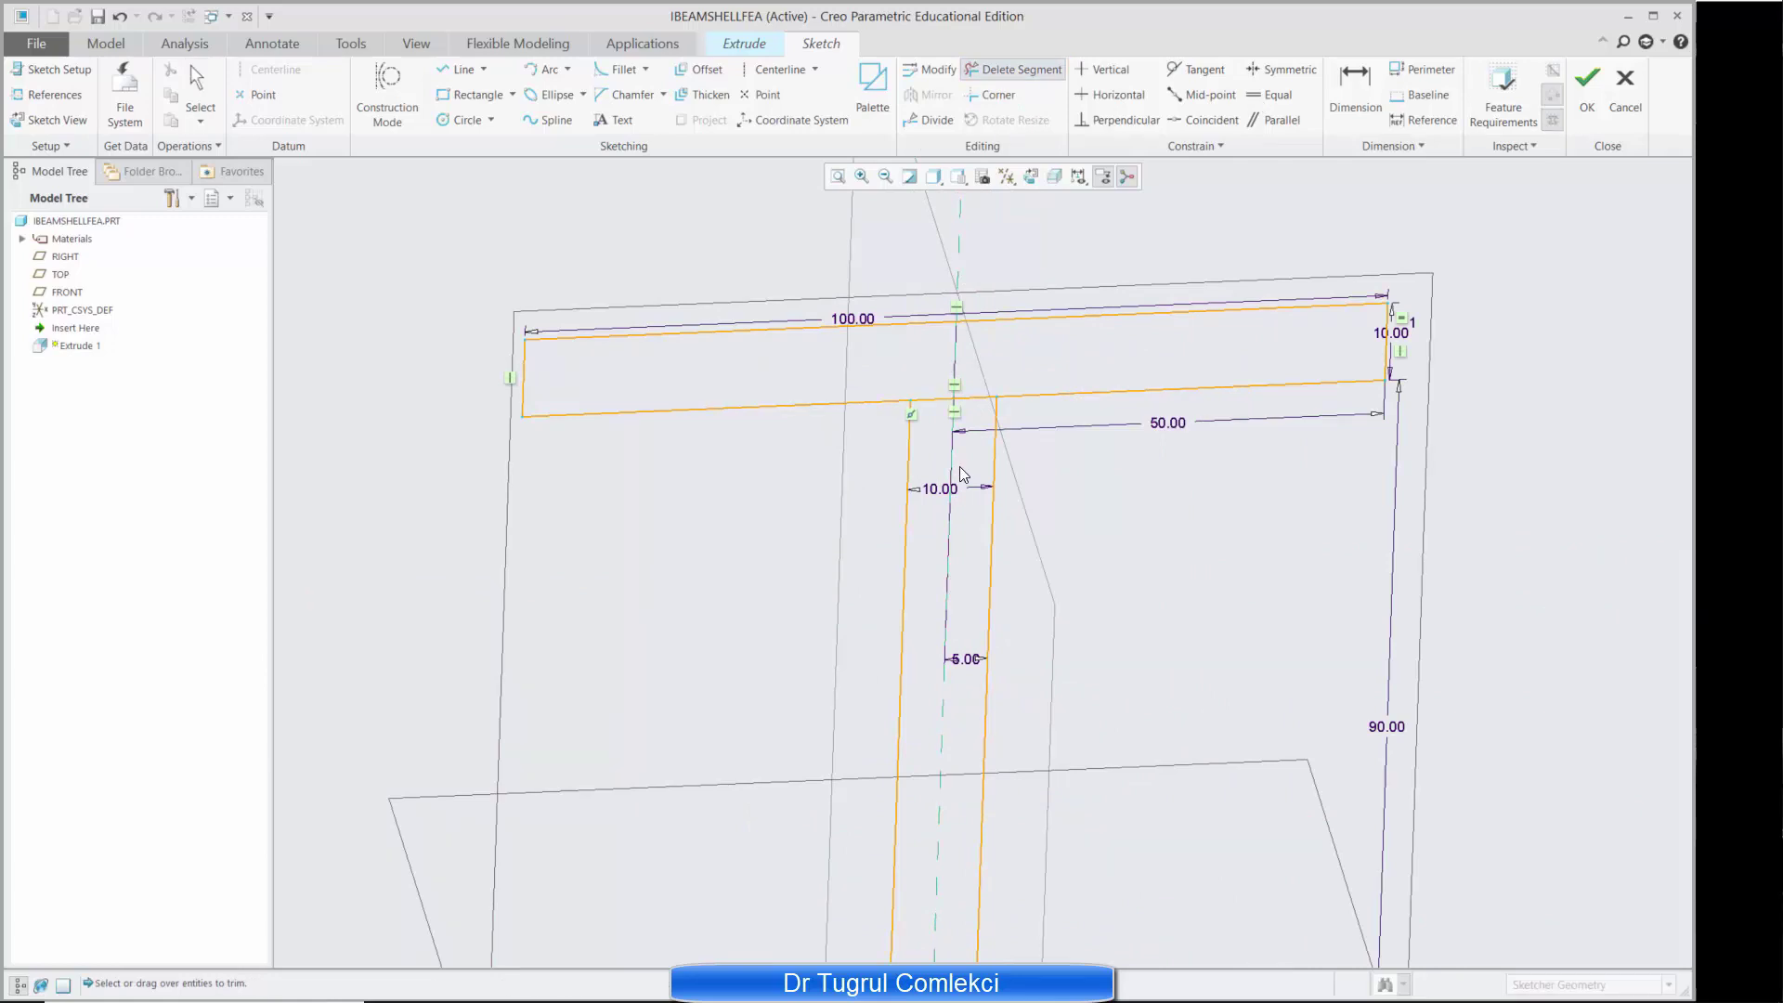
click(932, 401)
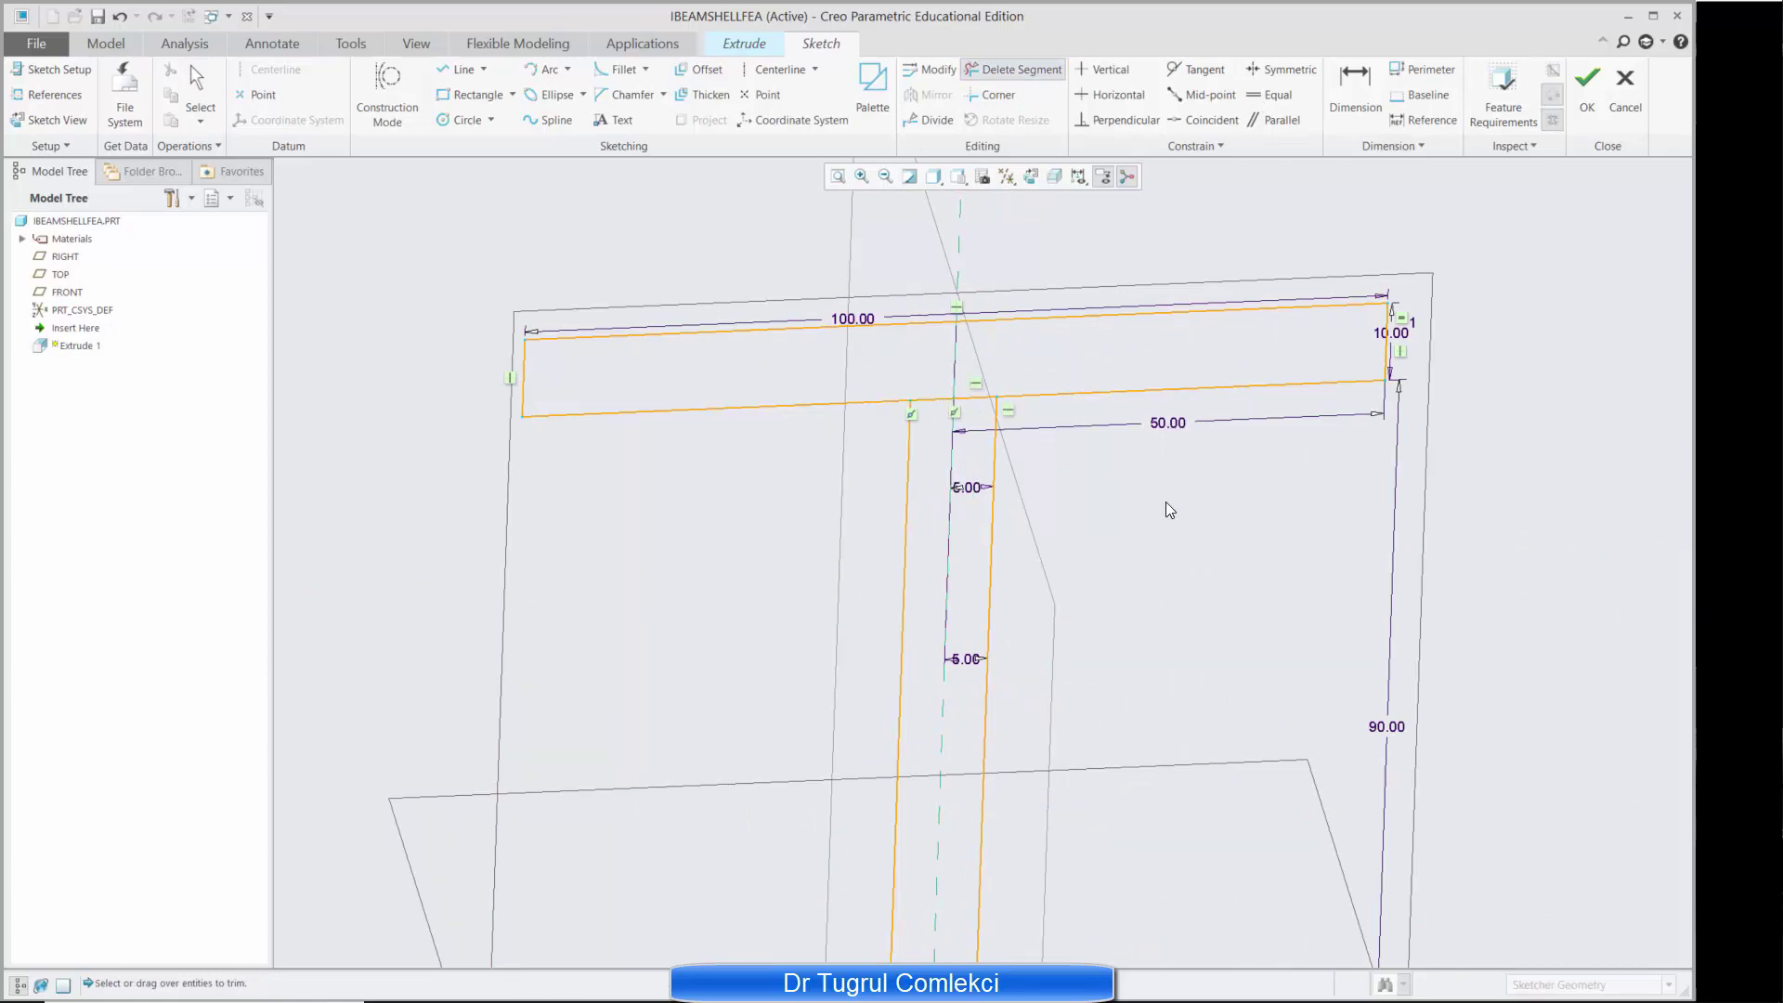
click(970, 397)
Step: Trim the bottom flange edge pieces inside the web, leaving a closed I-shaped outline
scroll(943, 581, down, 5)
shift+middle_drag(915, 786, 910, 464)
scroll(893, 750, up, 4)
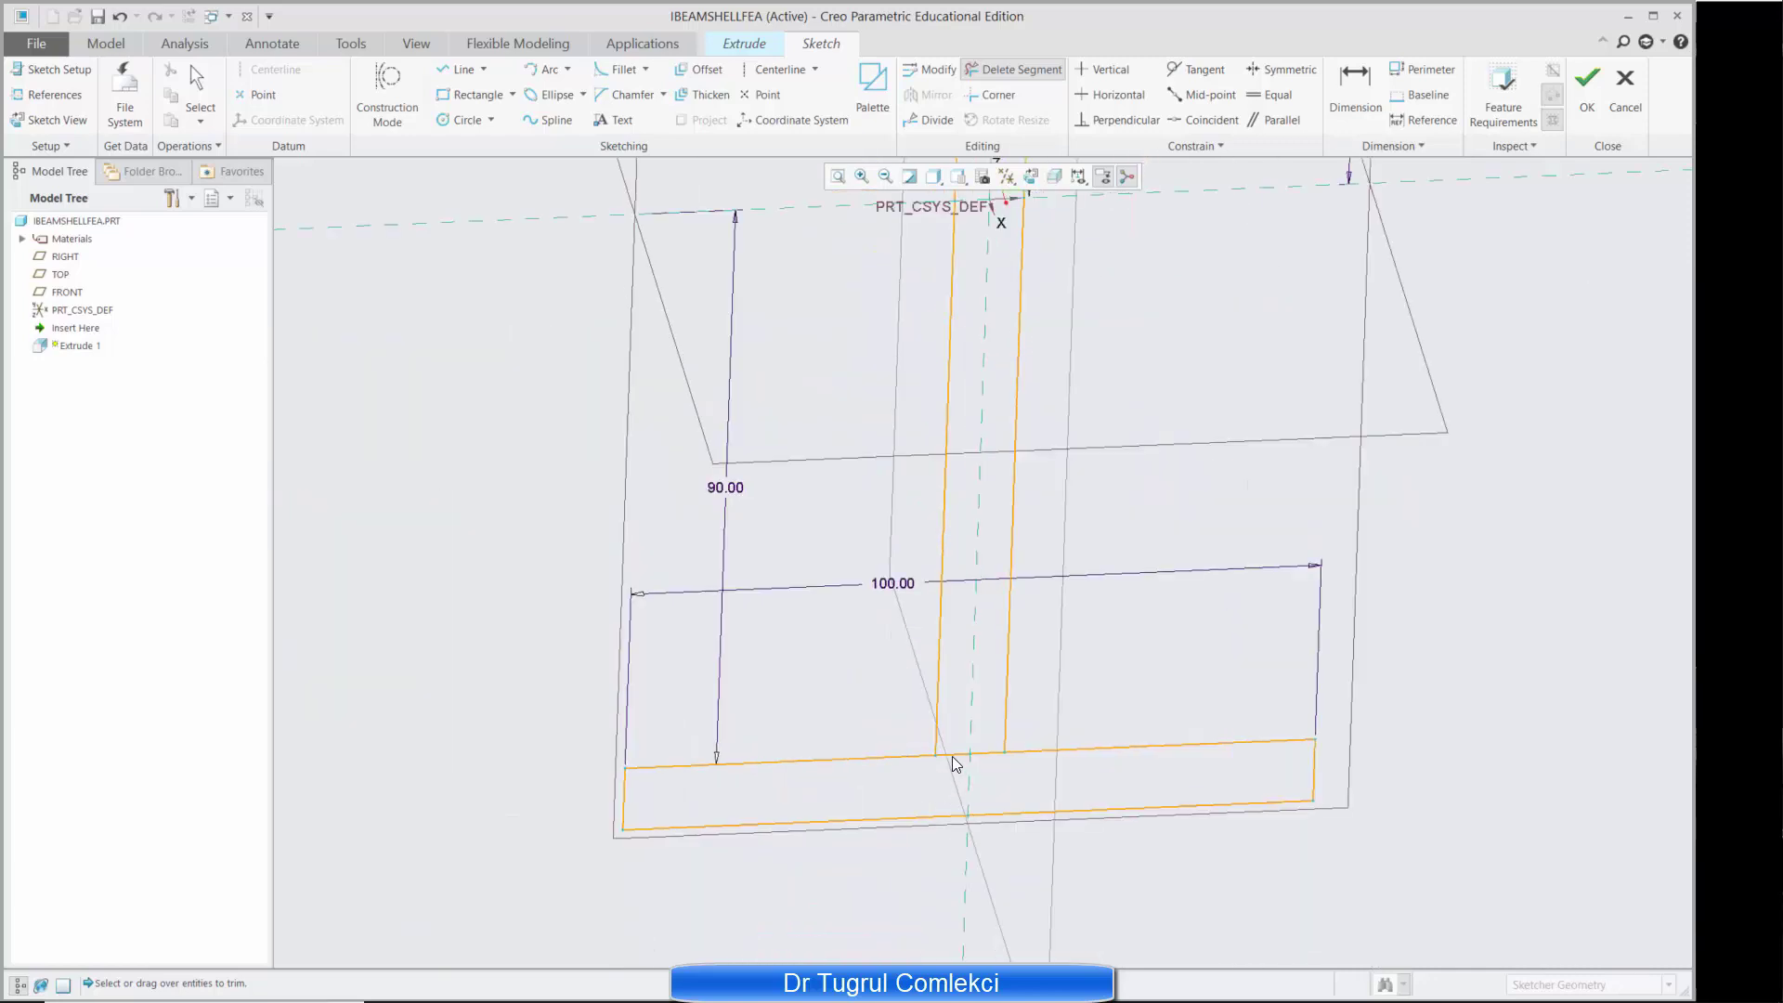
click(957, 756)
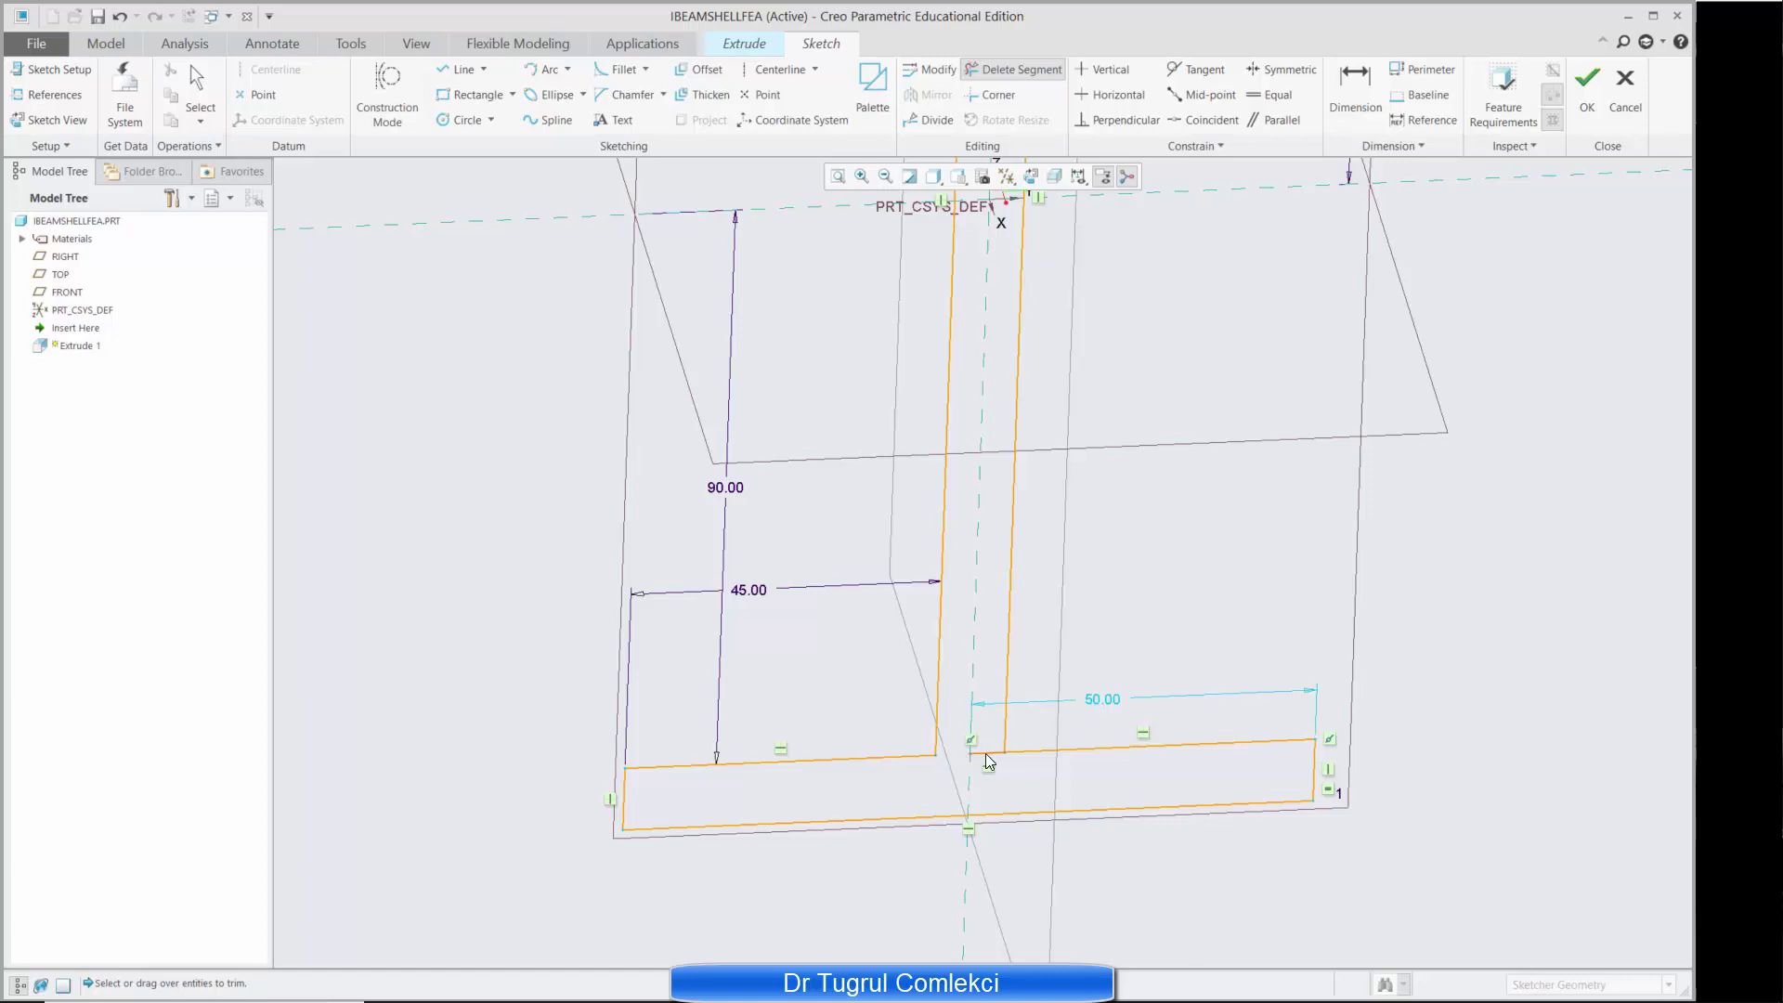
click(990, 763)
scroll(975, 733, down, 4)
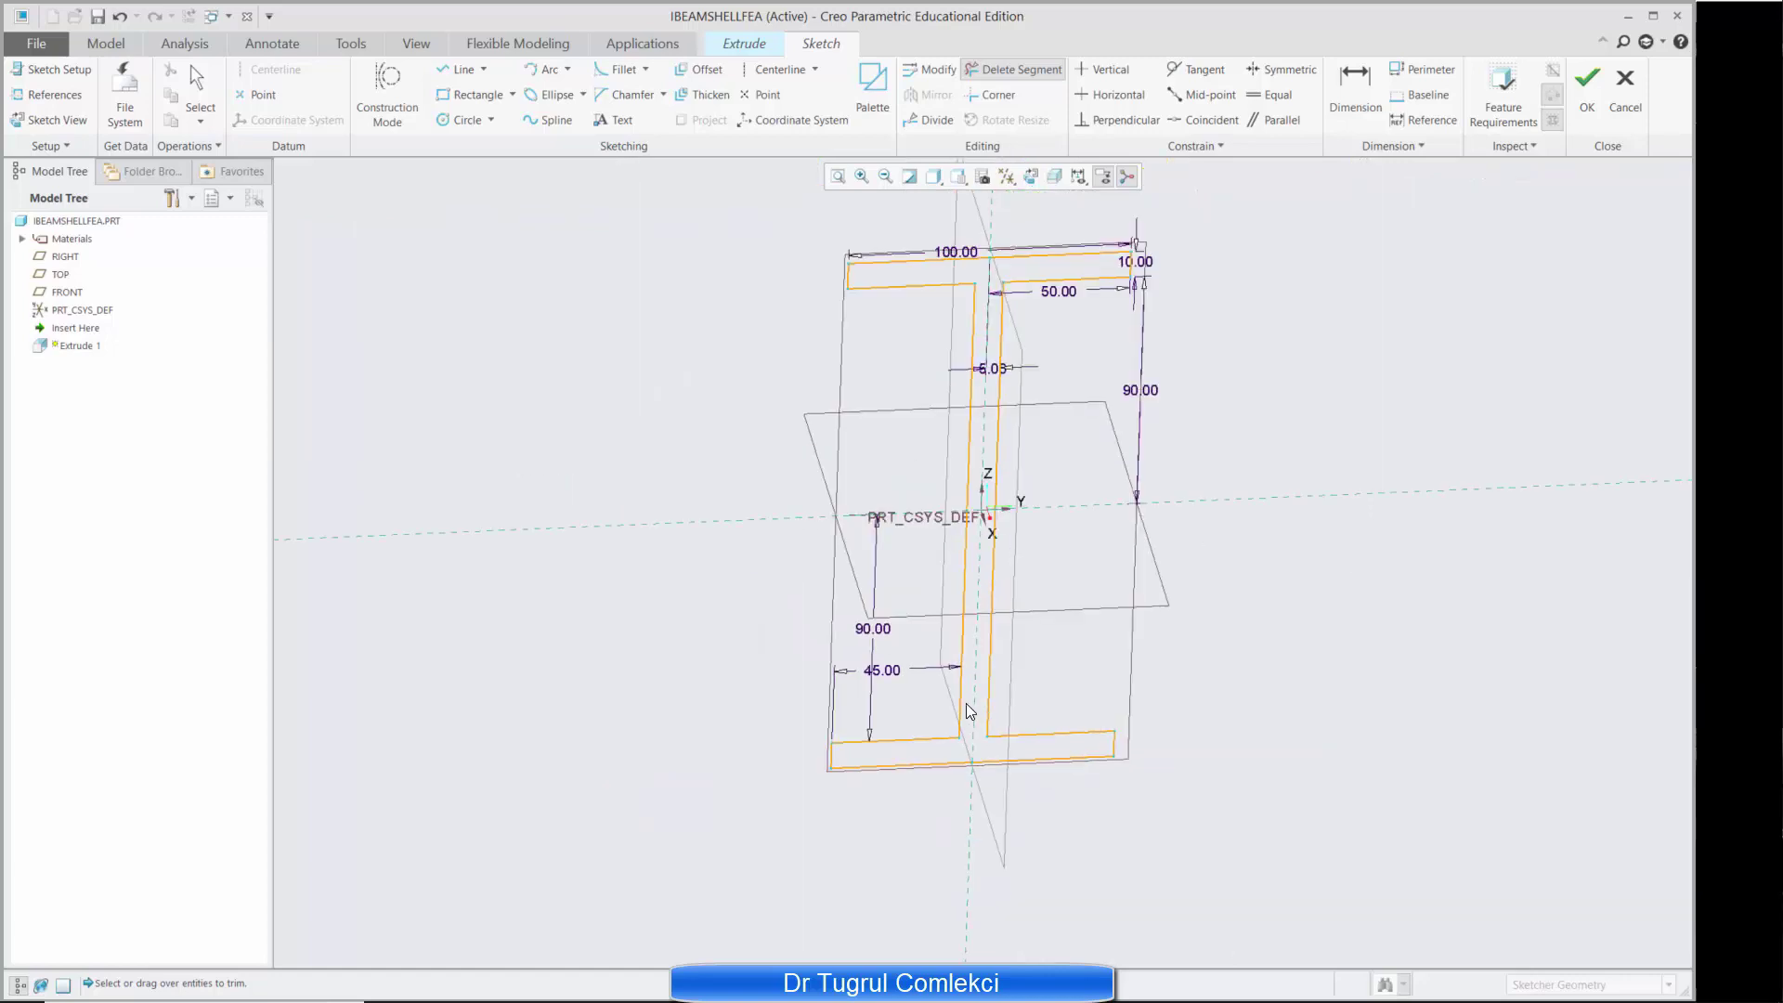
middle_click(1507, 554)
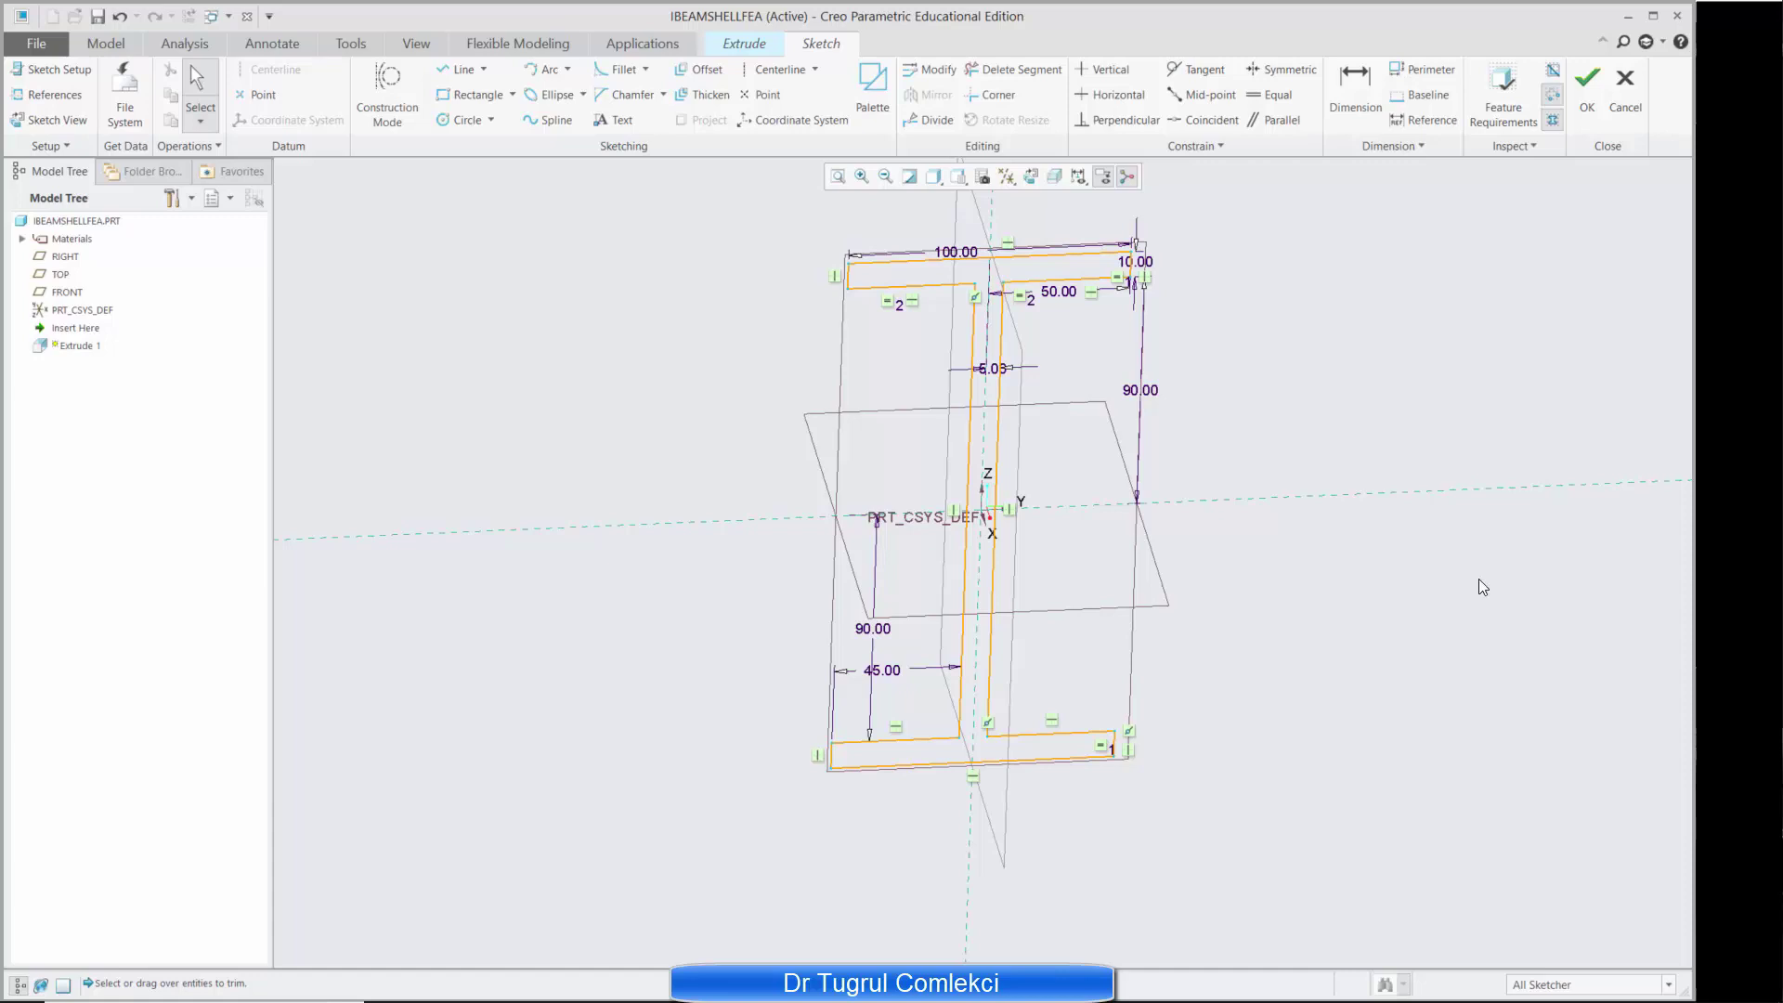
mouse_move(1073, 538)
middle_down()
mouse_move(1074, 514)
mouse_move(1346, 641)
mouse_move(1133, 532)
middle_up()
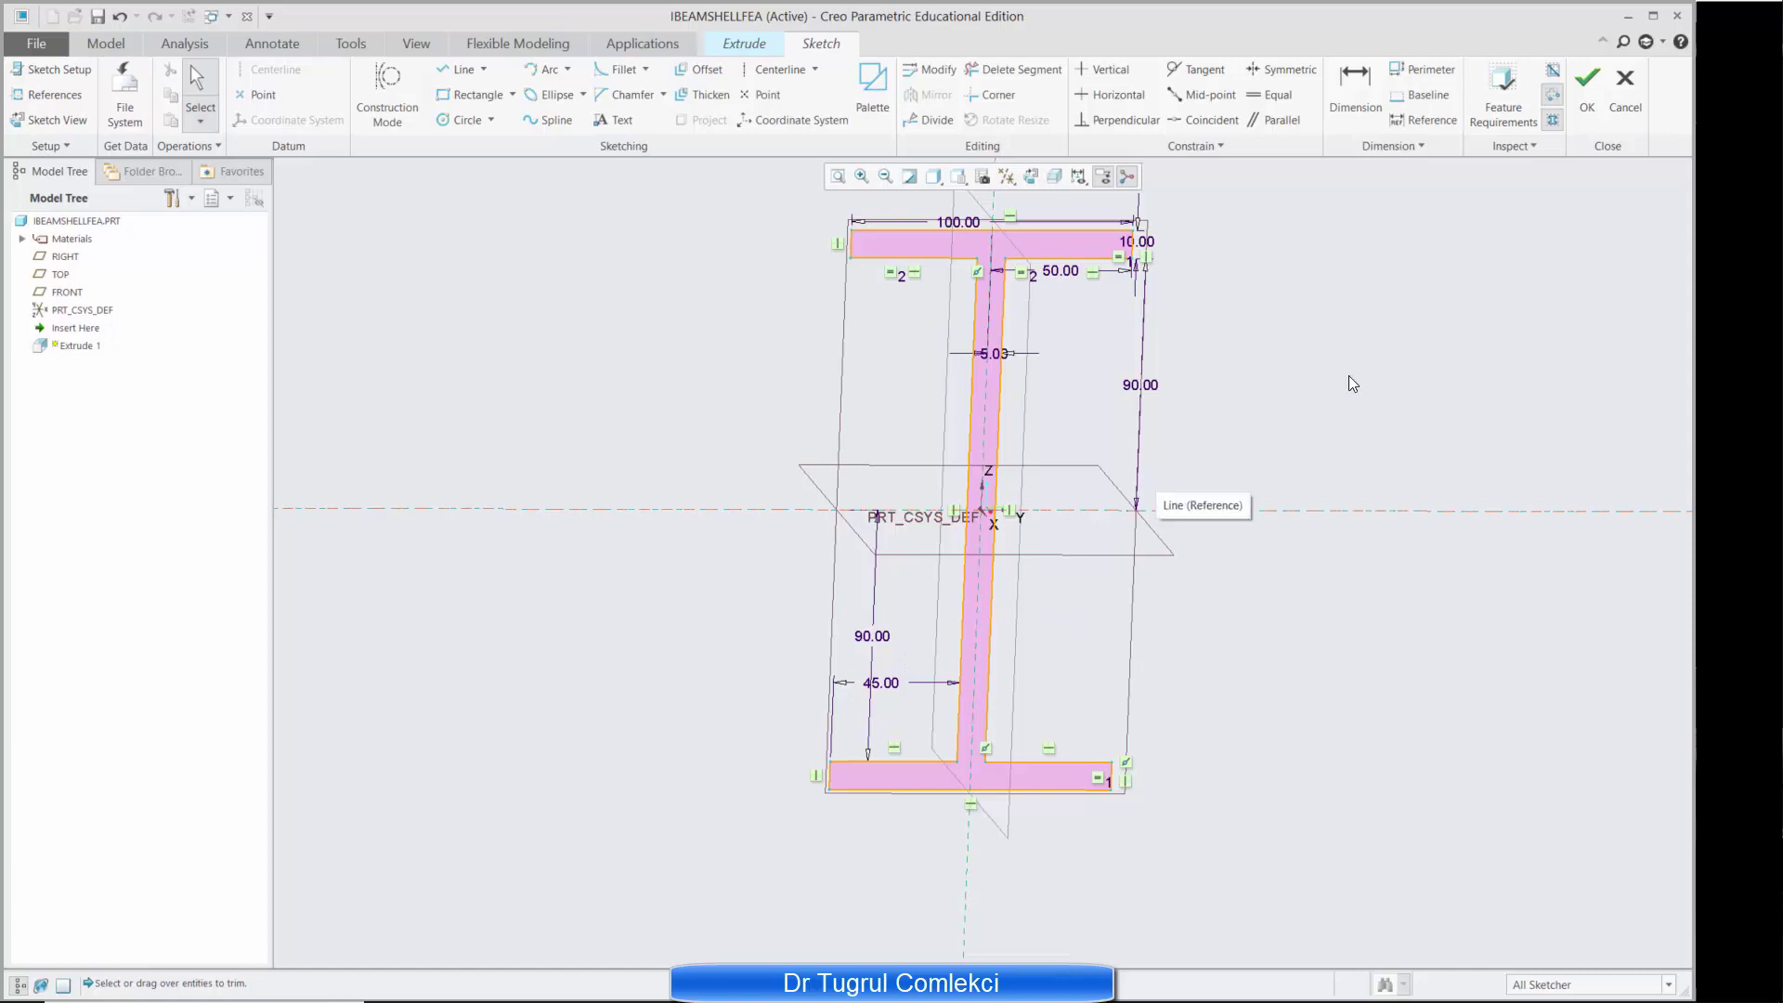
Step: Finish the cross-section sketch and set the extrusion depth to 2000
click(1586, 83)
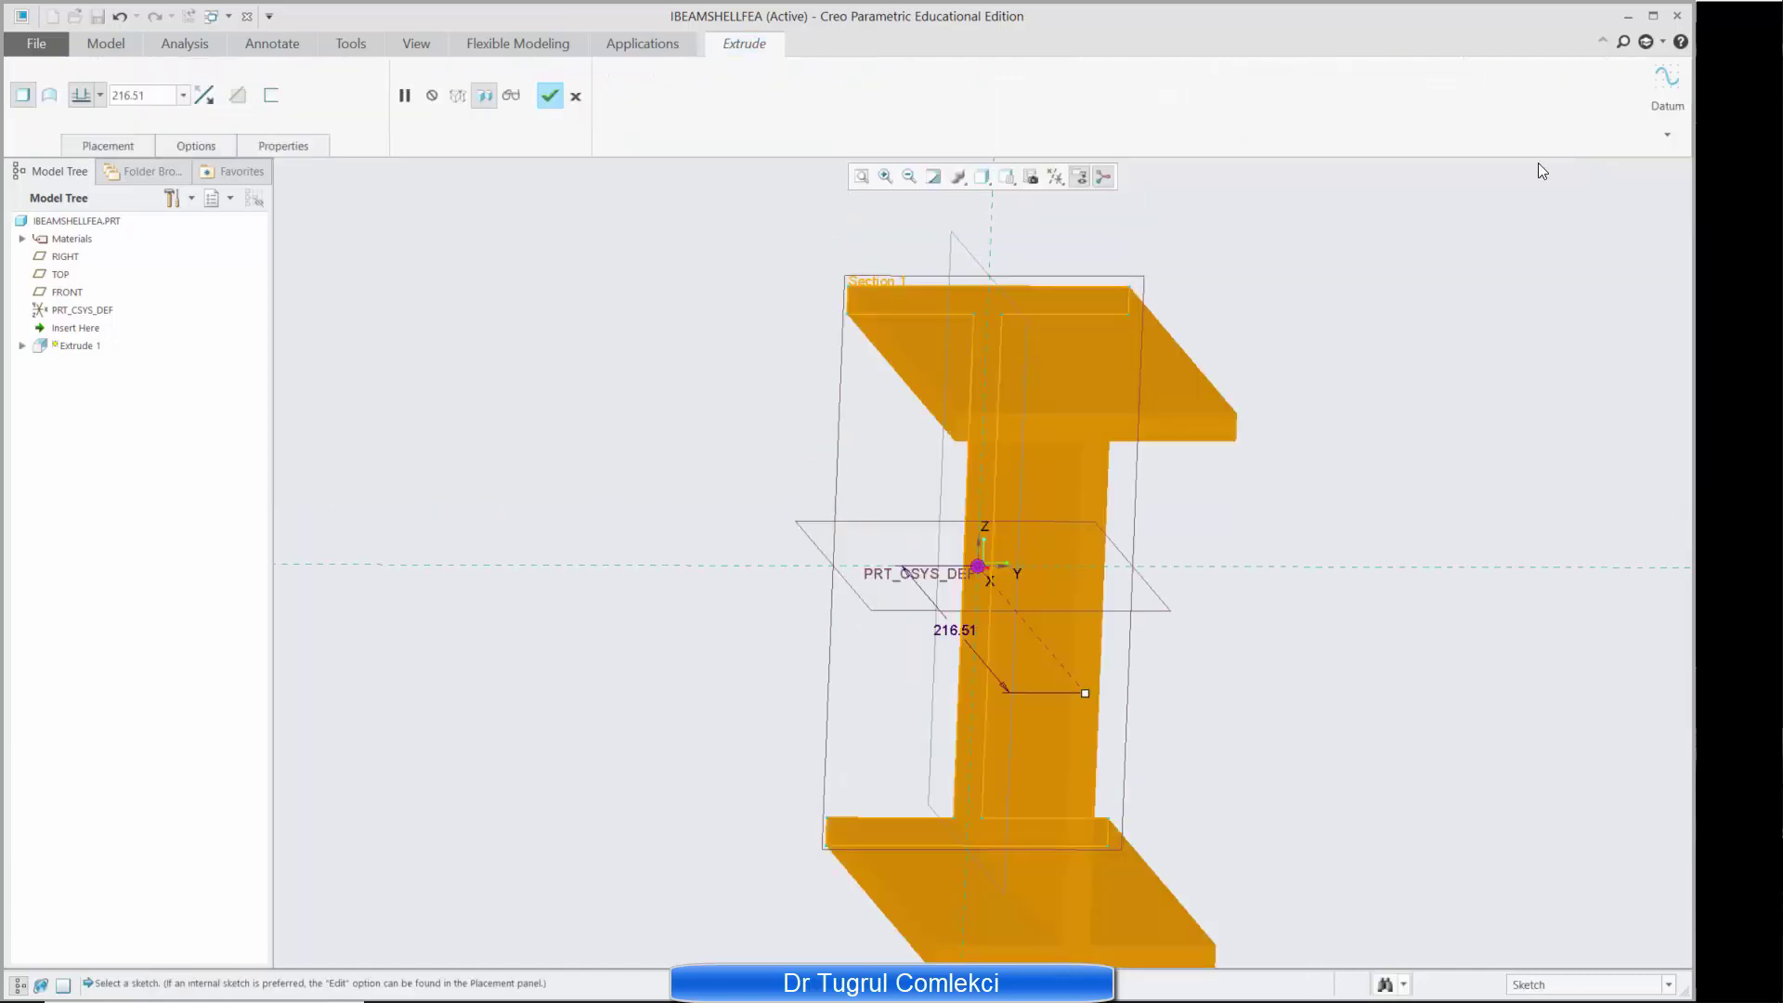
middle_drag(962, 579, 1015, 581)
double_click(1068, 615)
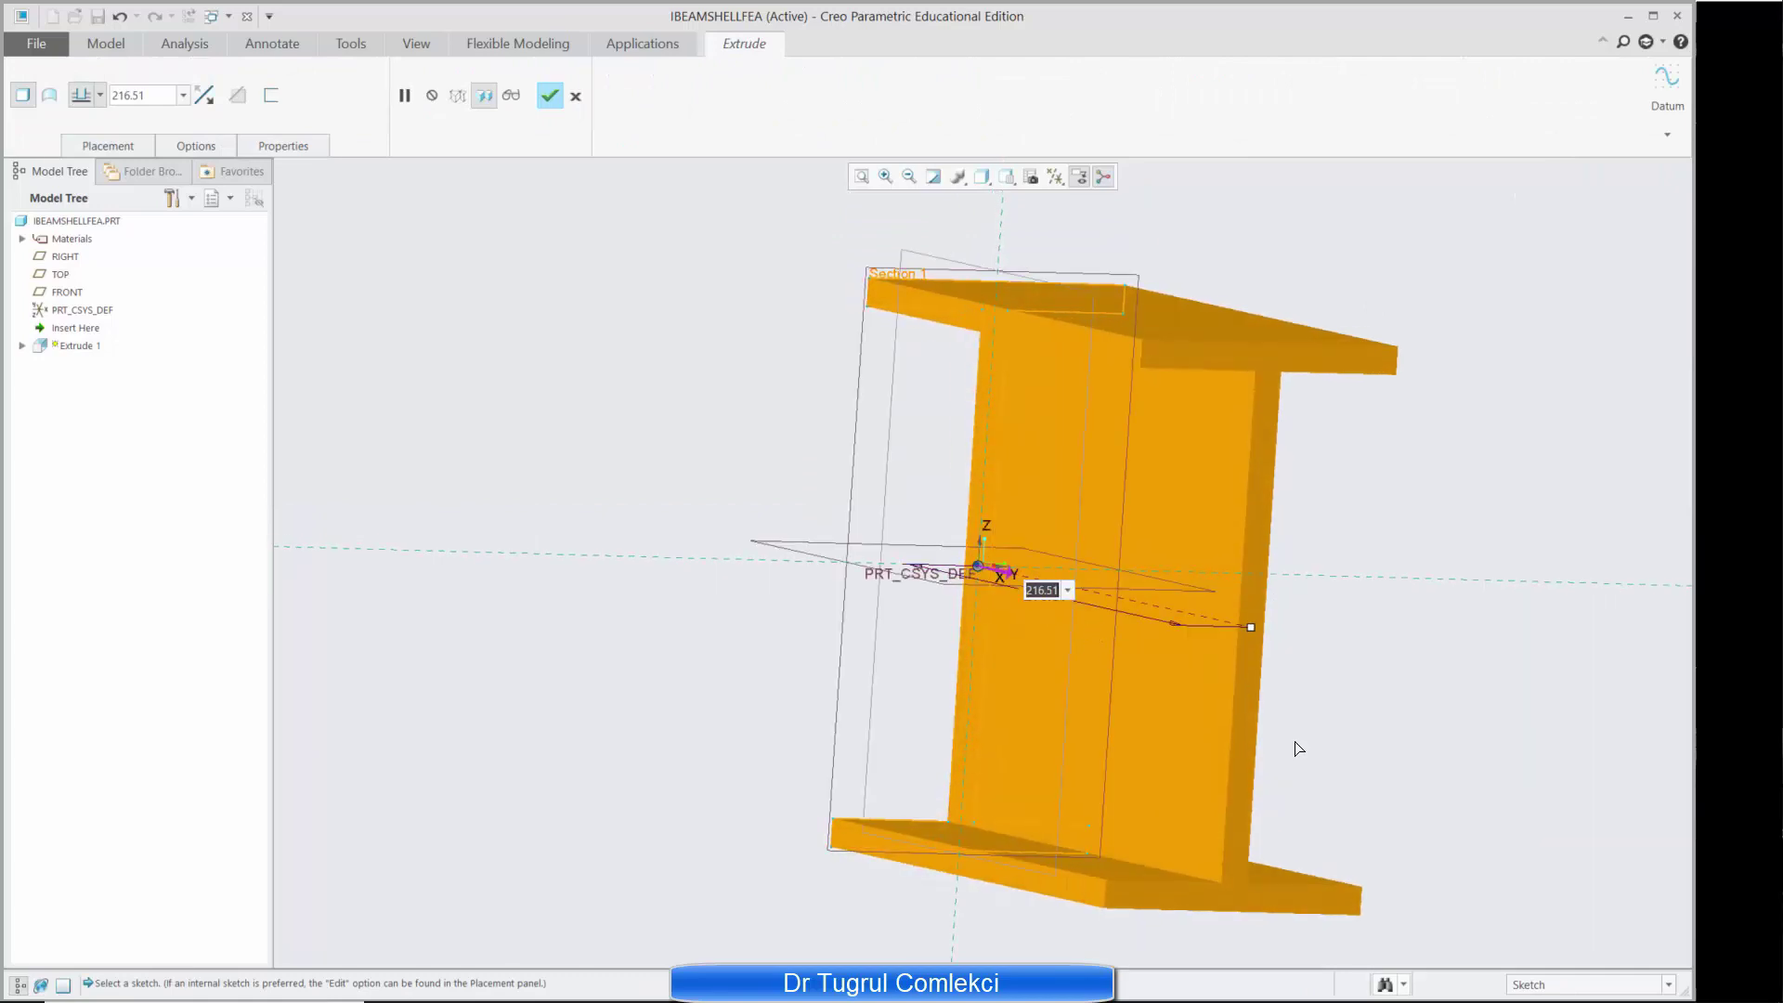
text(2000)
key(Return)
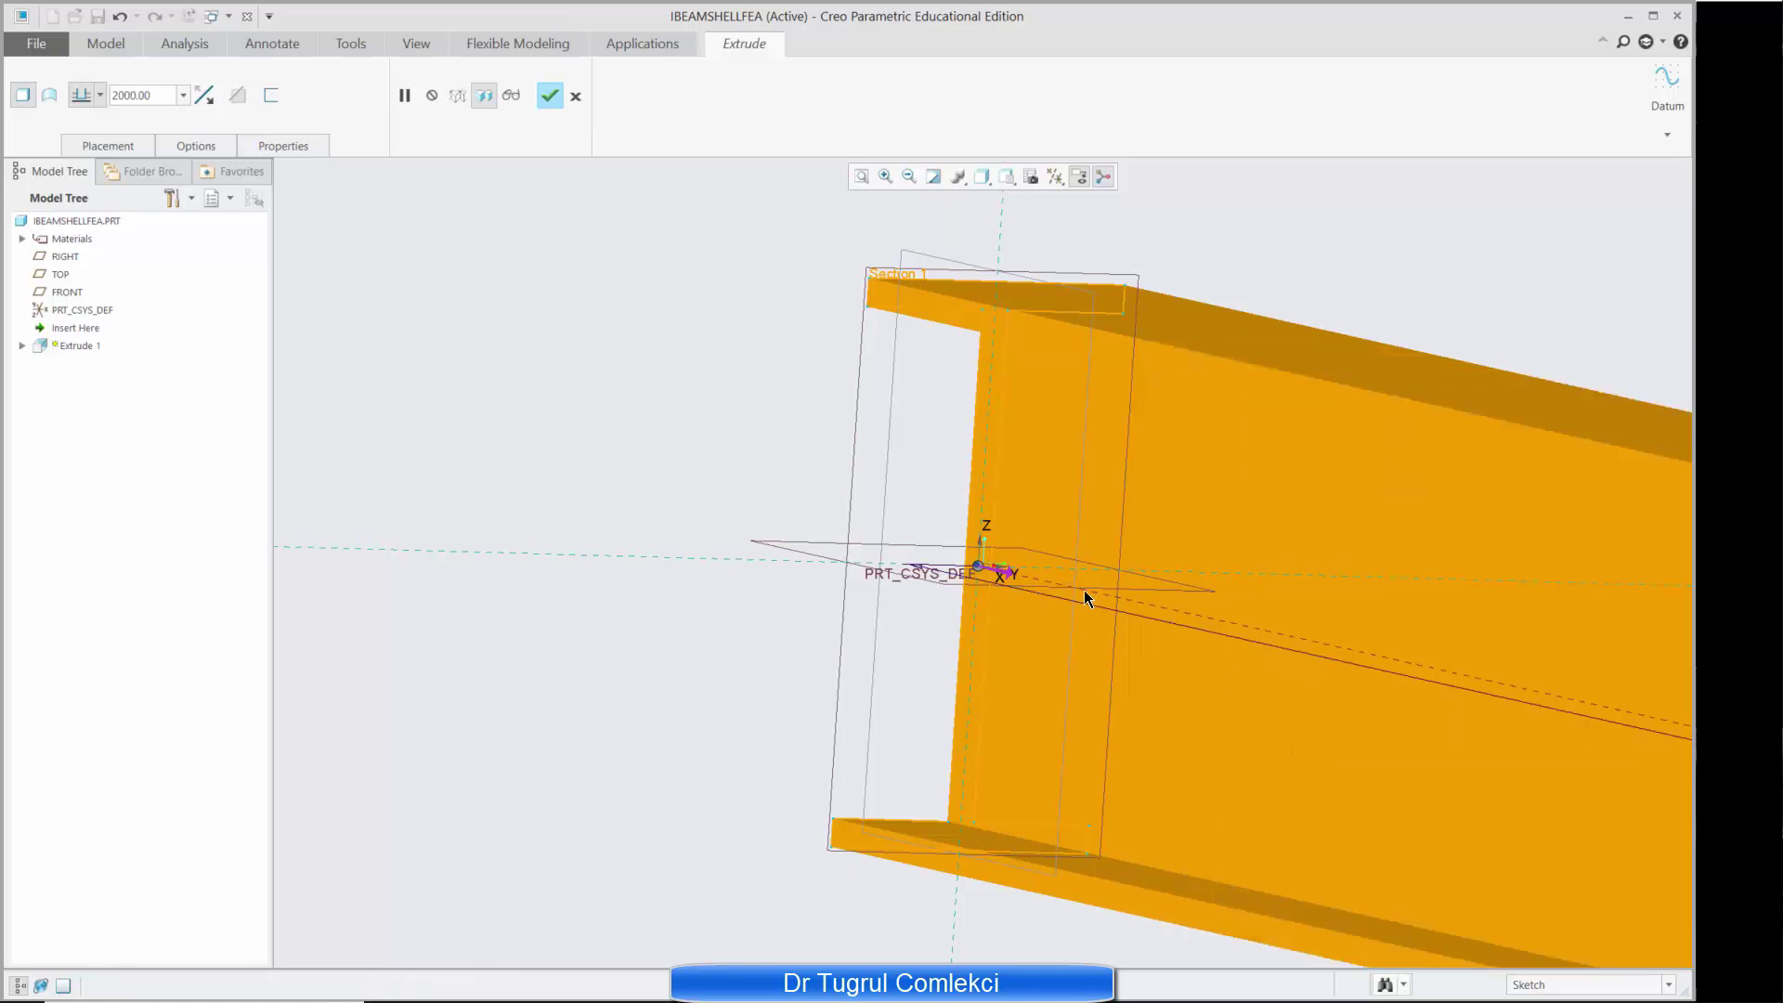
scroll(1126, 577, down, 4)
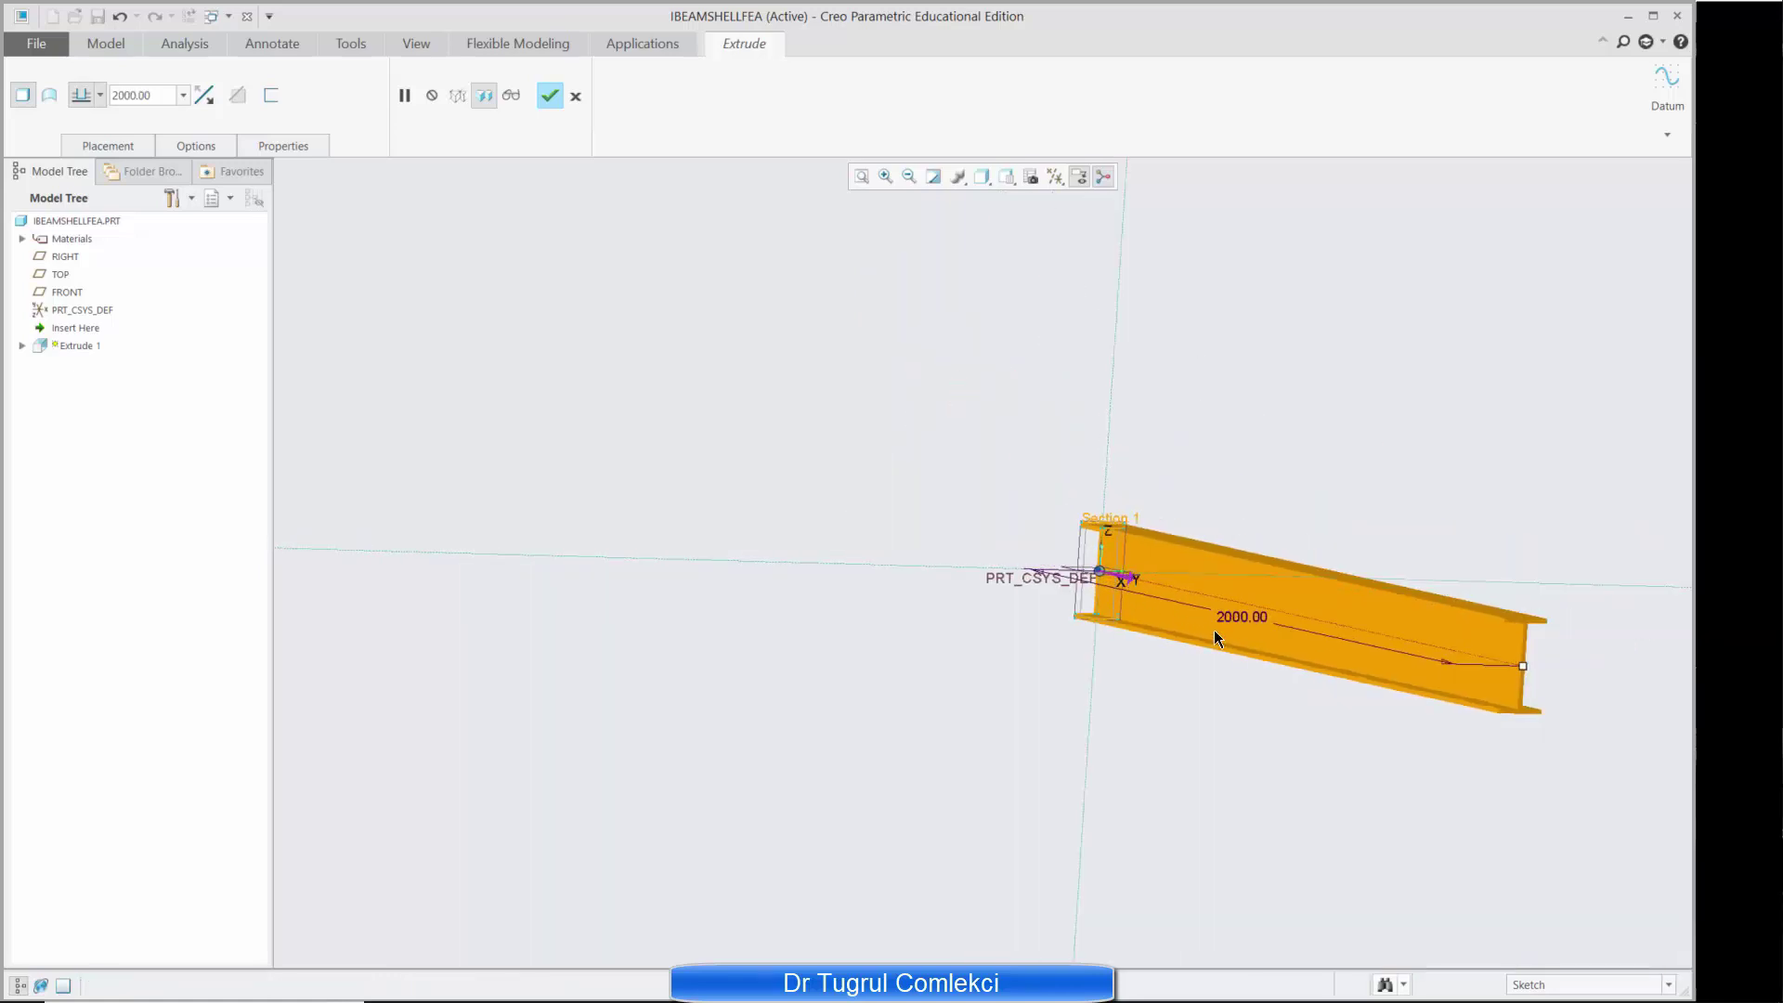
shift+middle_drag(1196, 629, 849, 552)
scroll(929, 650, up, 2)
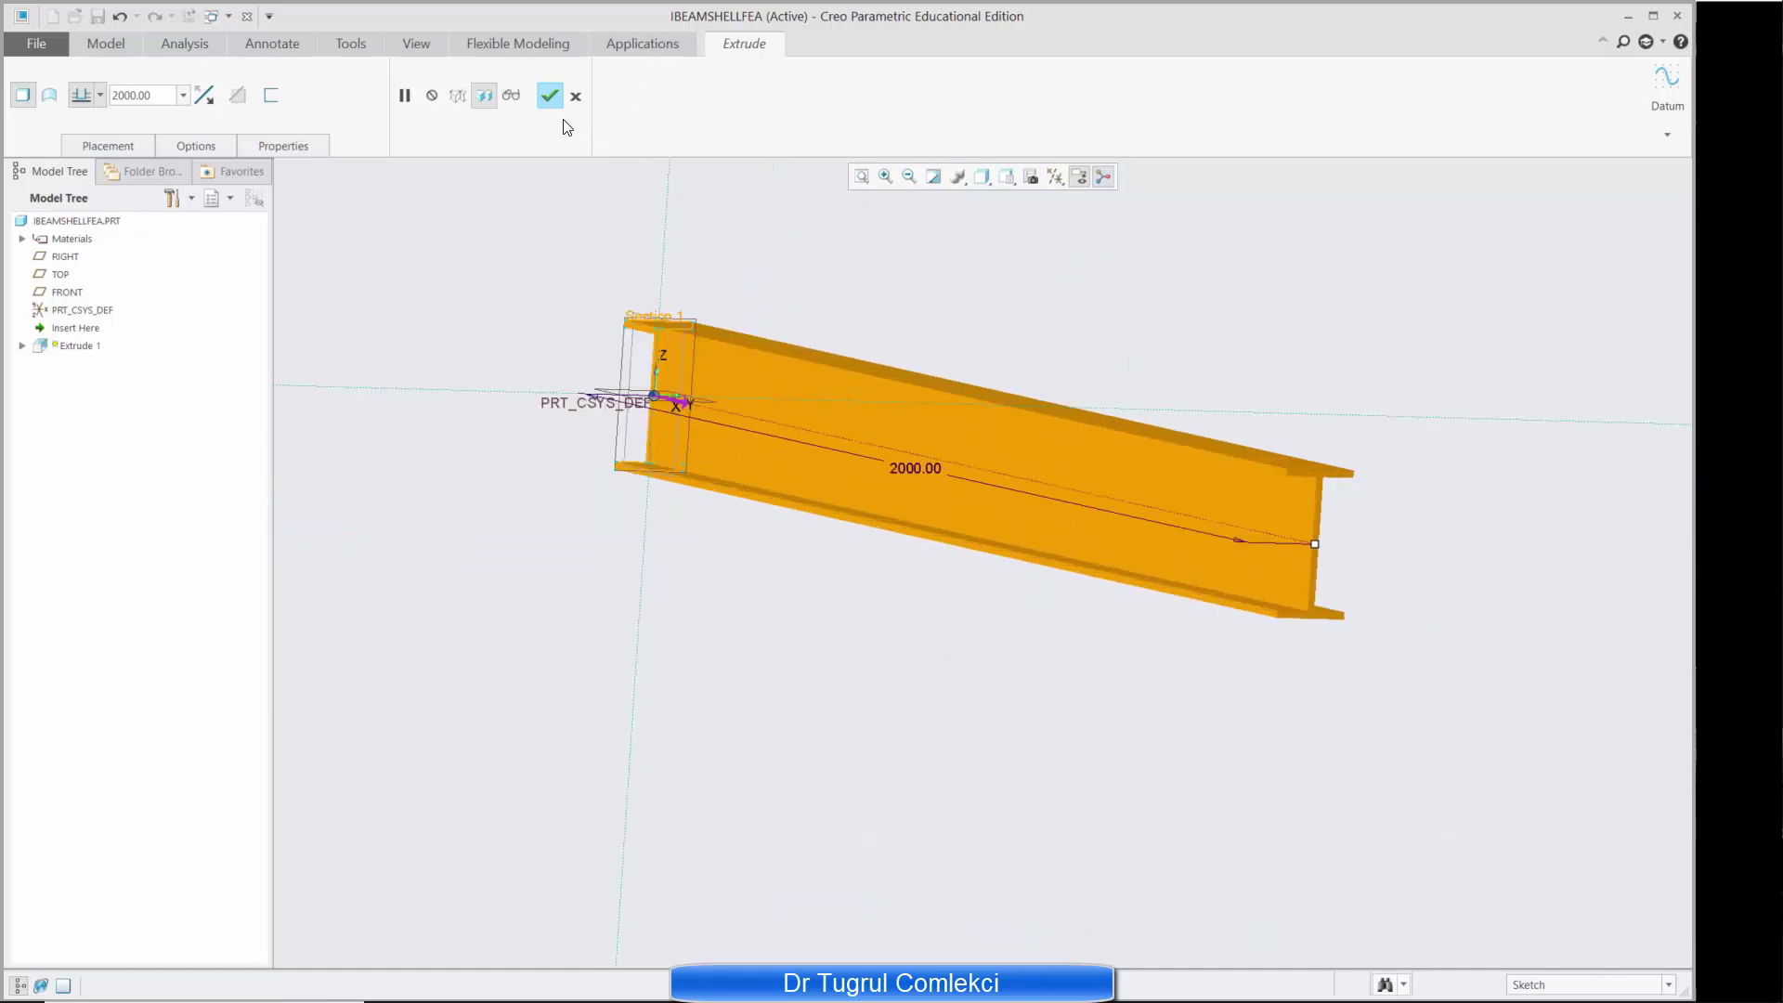
Step: Complete Extrude 1 and display the beam as Shading With Edges
click(549, 96)
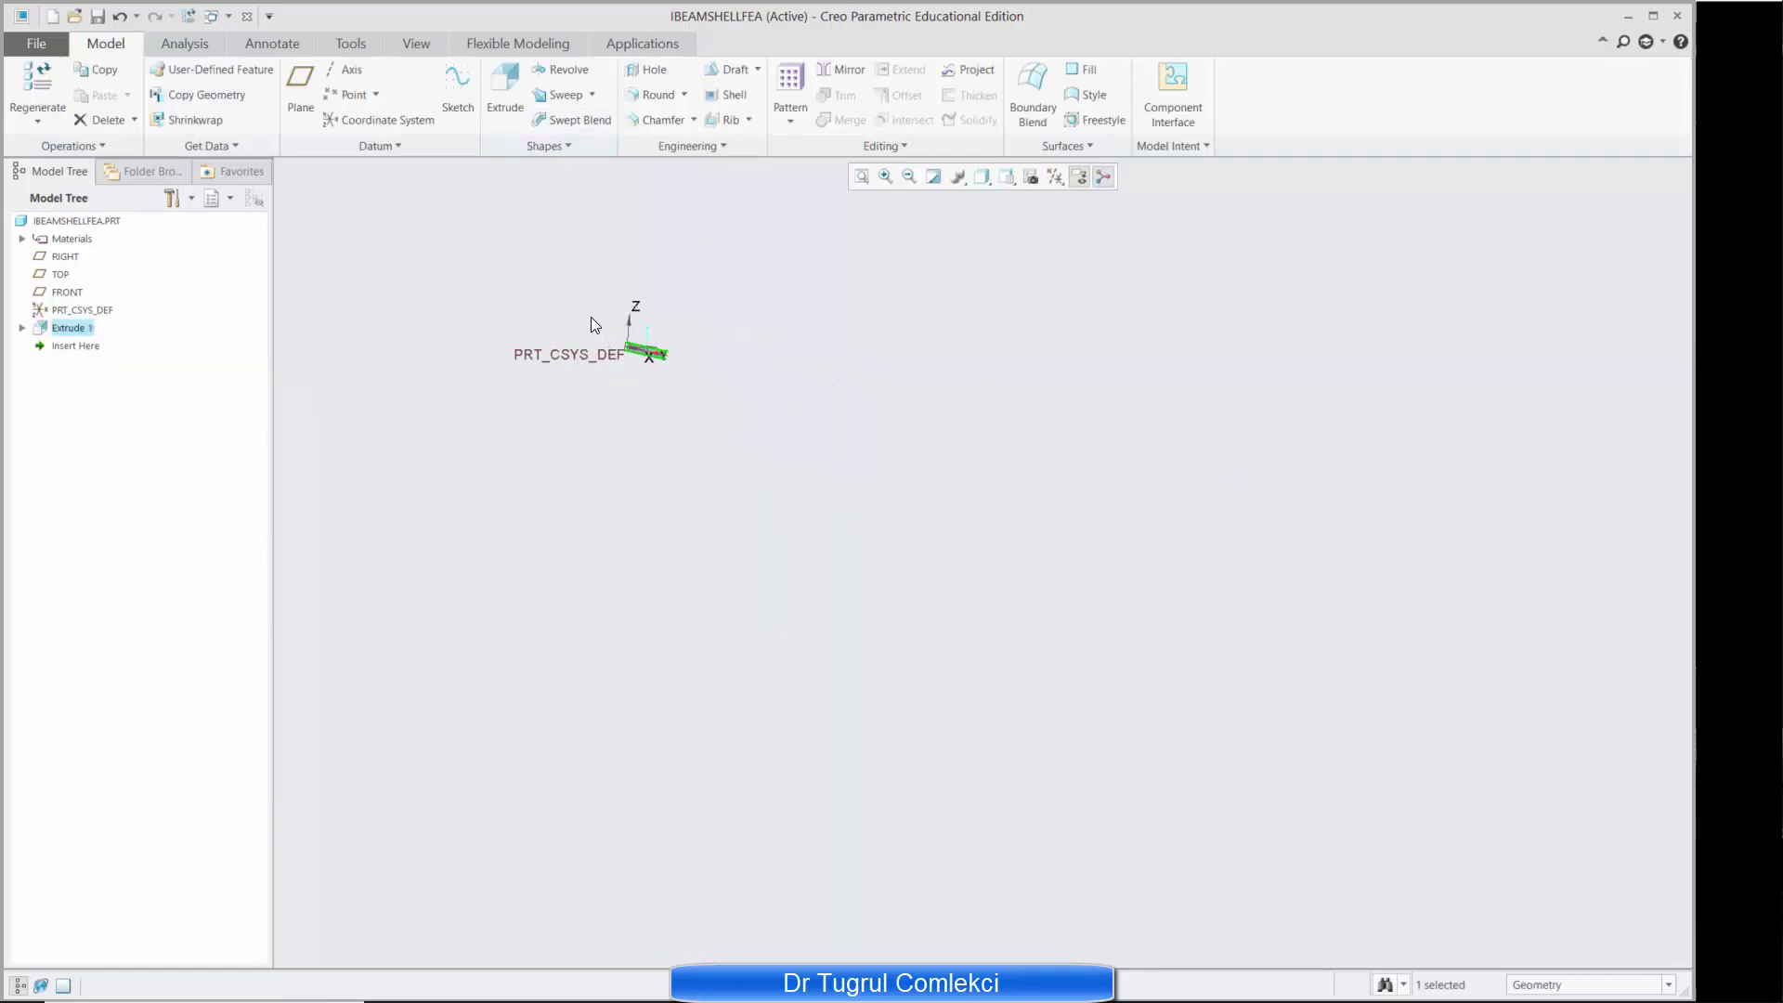
scroll(569, 298, up, 3)
scroll(1026, 696, up, 3)
scroll(1021, 575, up, 4)
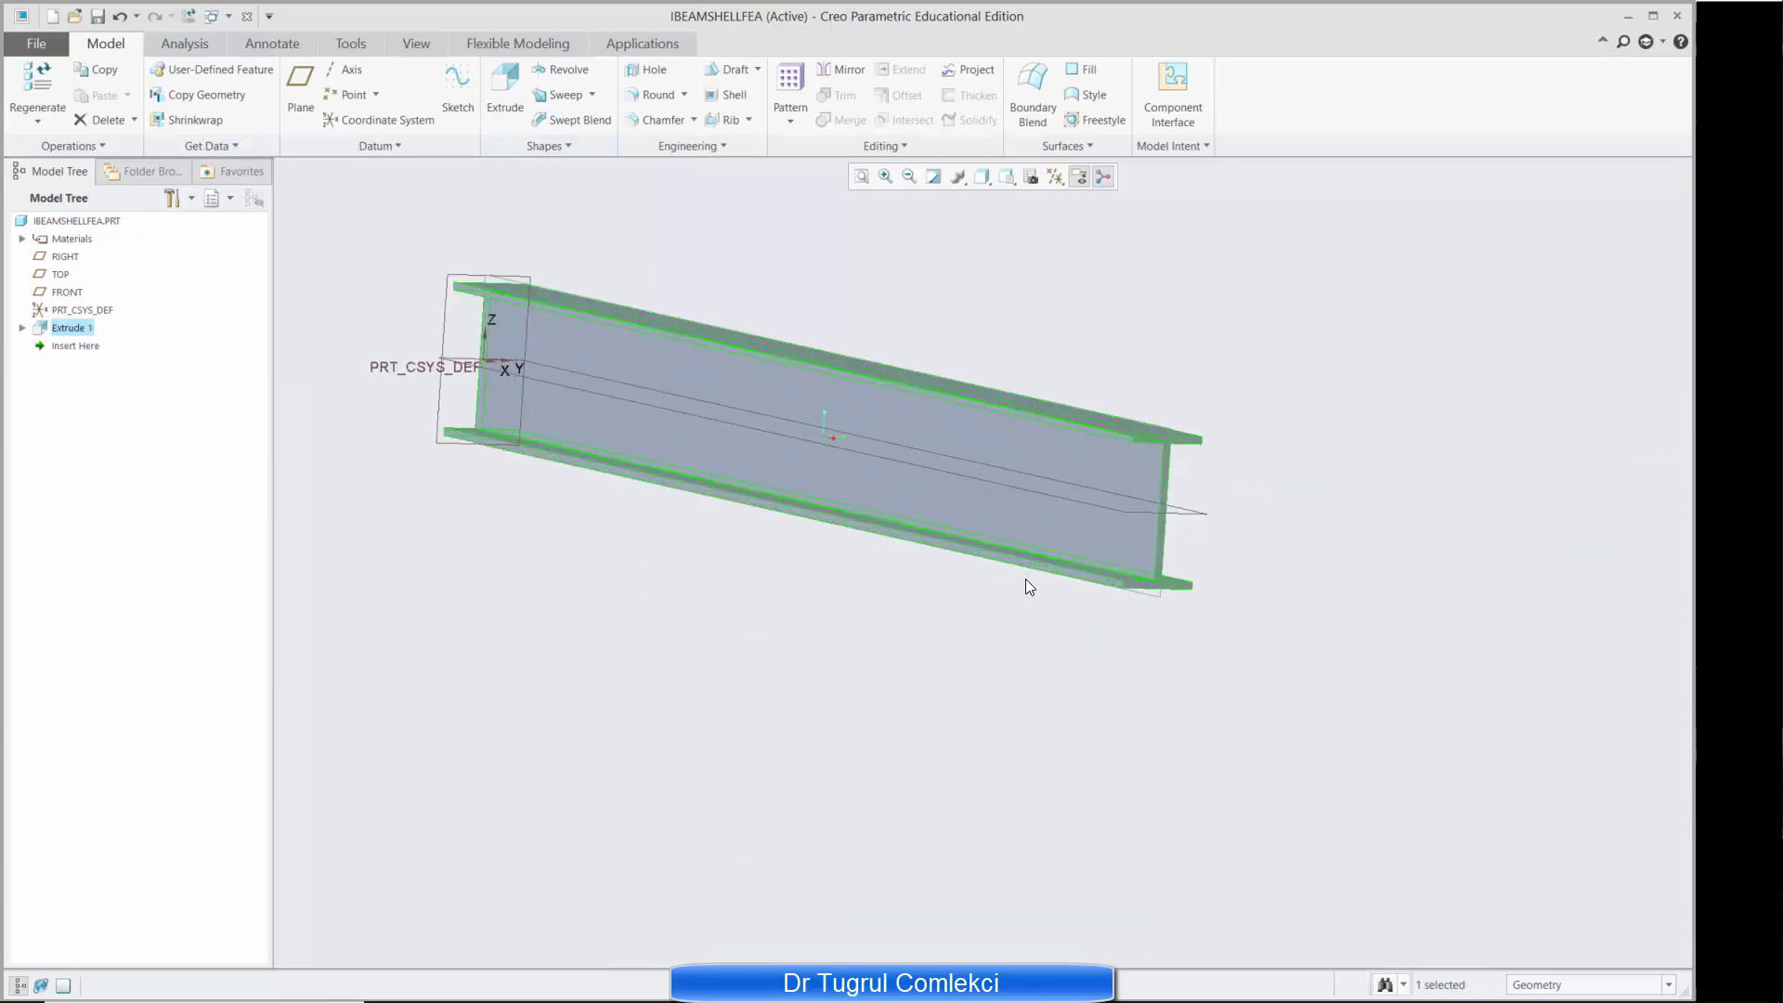
scroll(485, 270, up, 1)
click(855, 245)
click(994, 176)
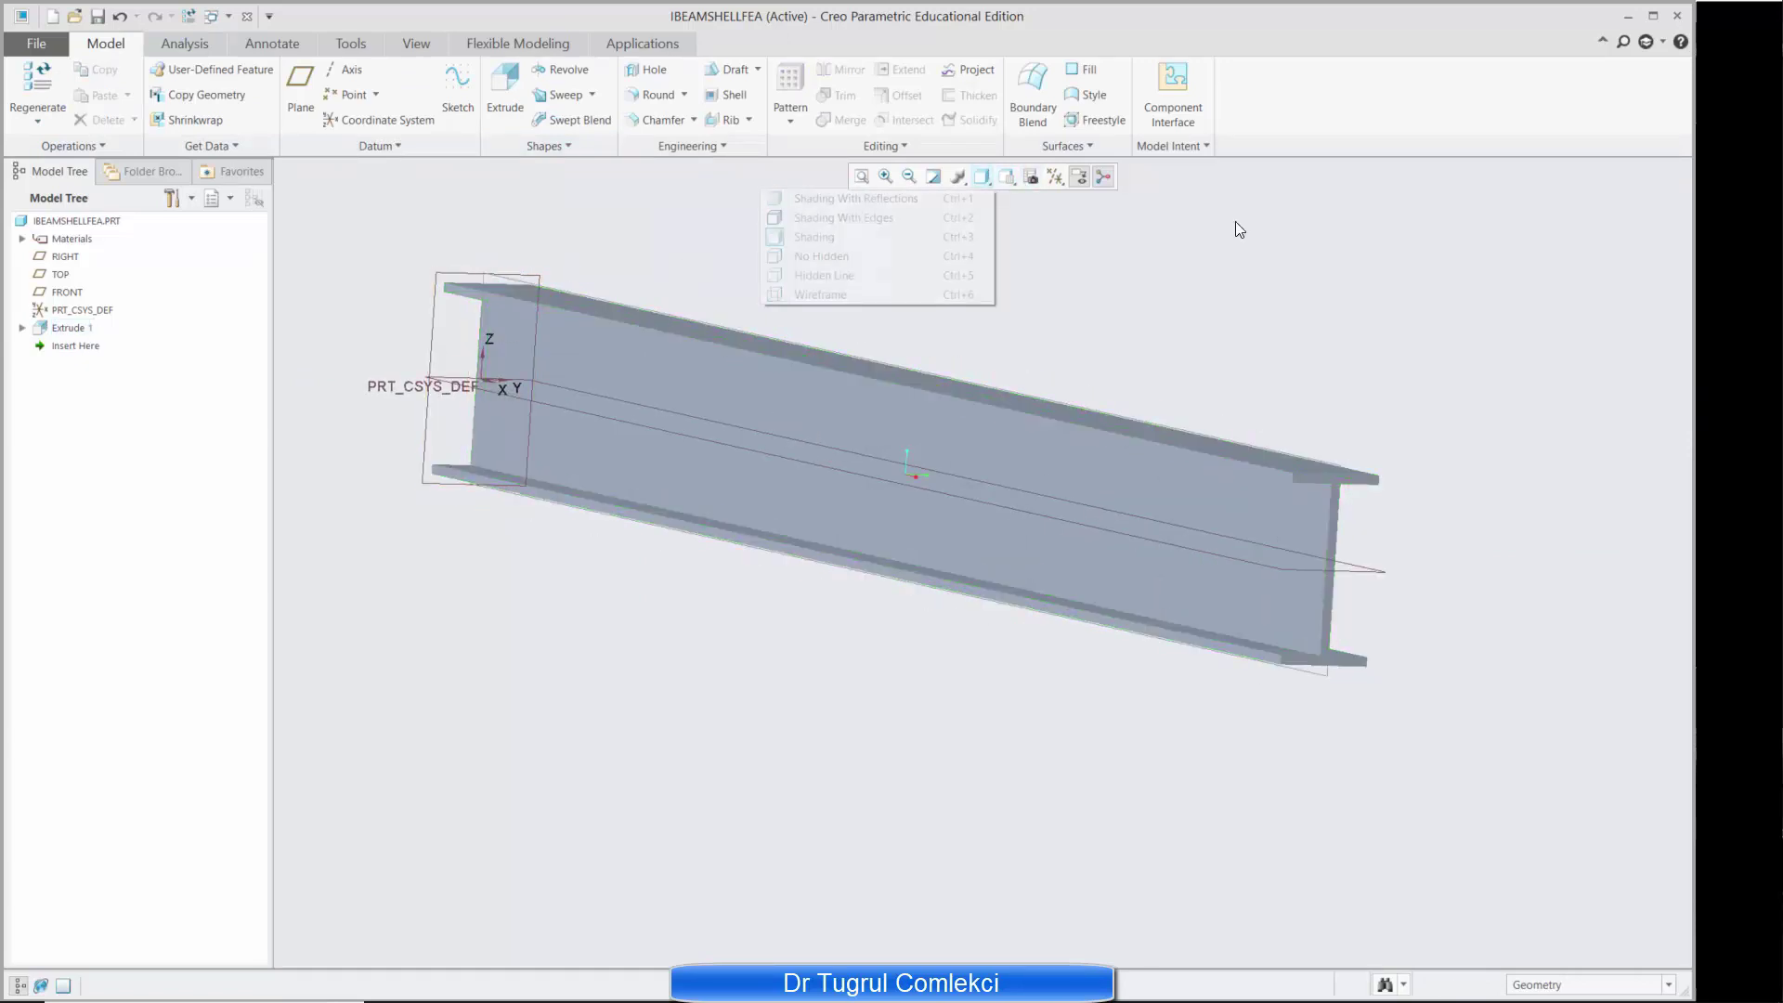
click(949, 214)
mouse_move(826, 302)
middle_down()
mouse_move(769, 303)
mouse_move(689, 397)
mouse_move(716, 415)
middle_up()
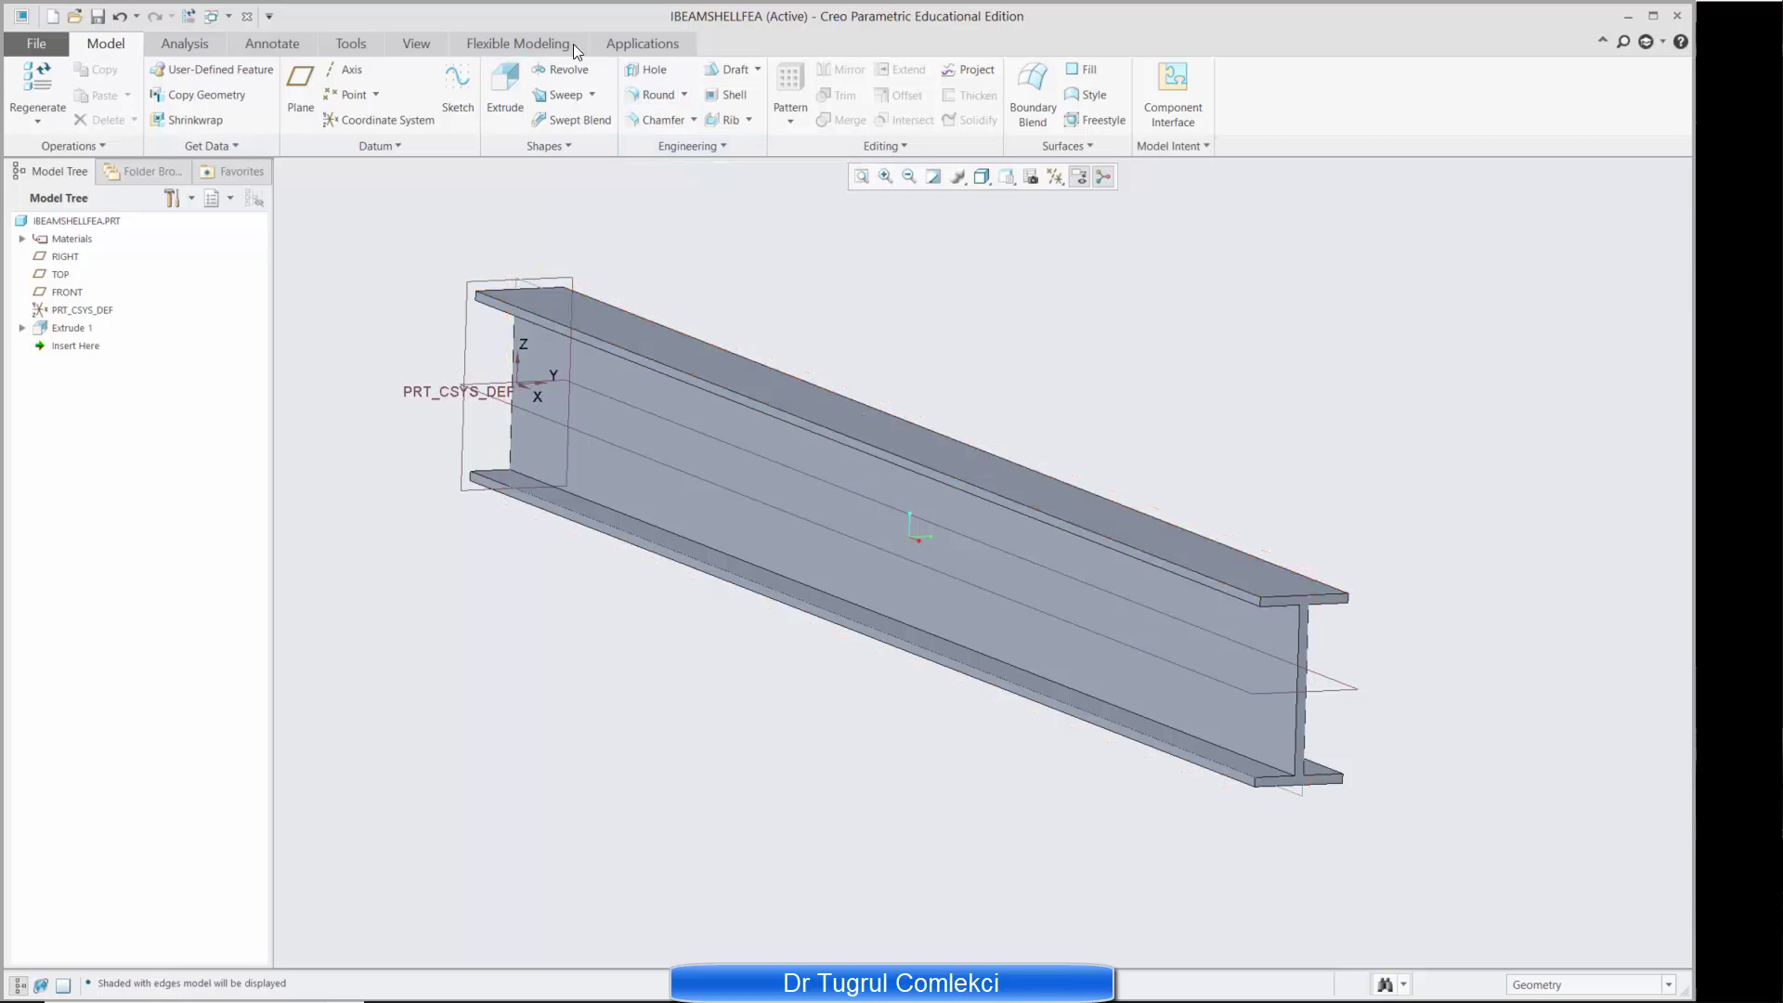
Step: Switch to Creo Simulate and start Surface Region 1, defining its splitting sketch
scroll(783, 47, down, 6)
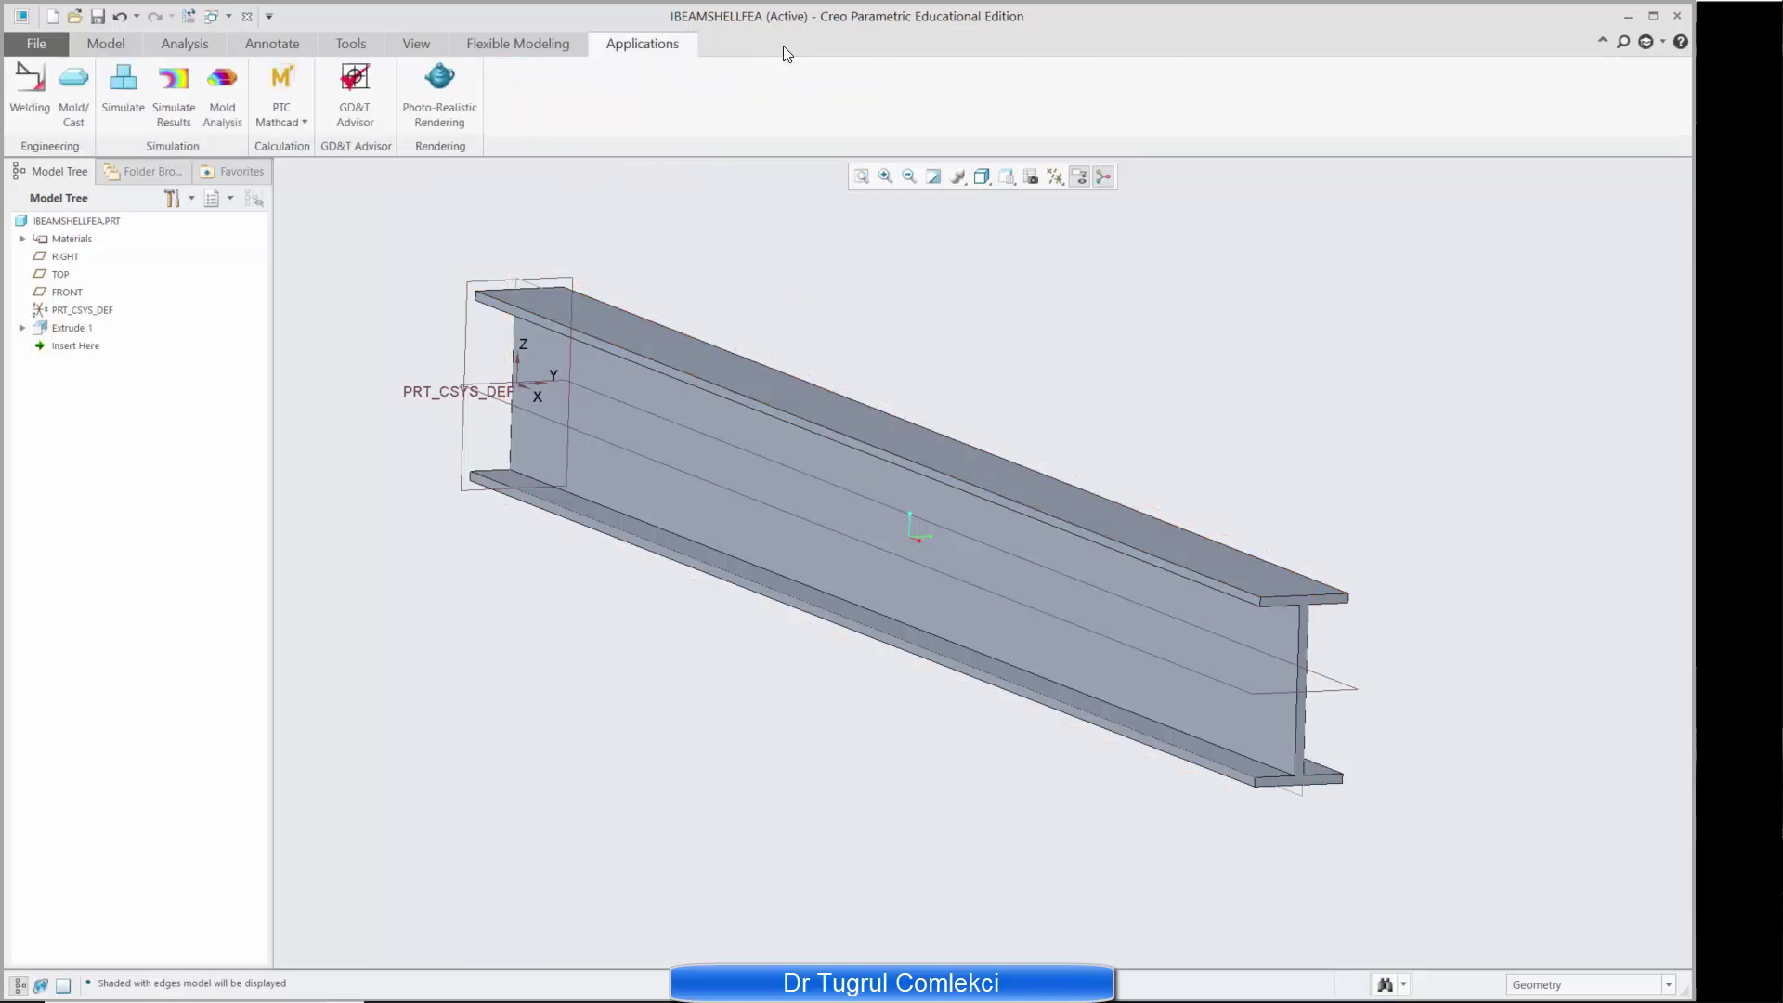
click(111, 79)
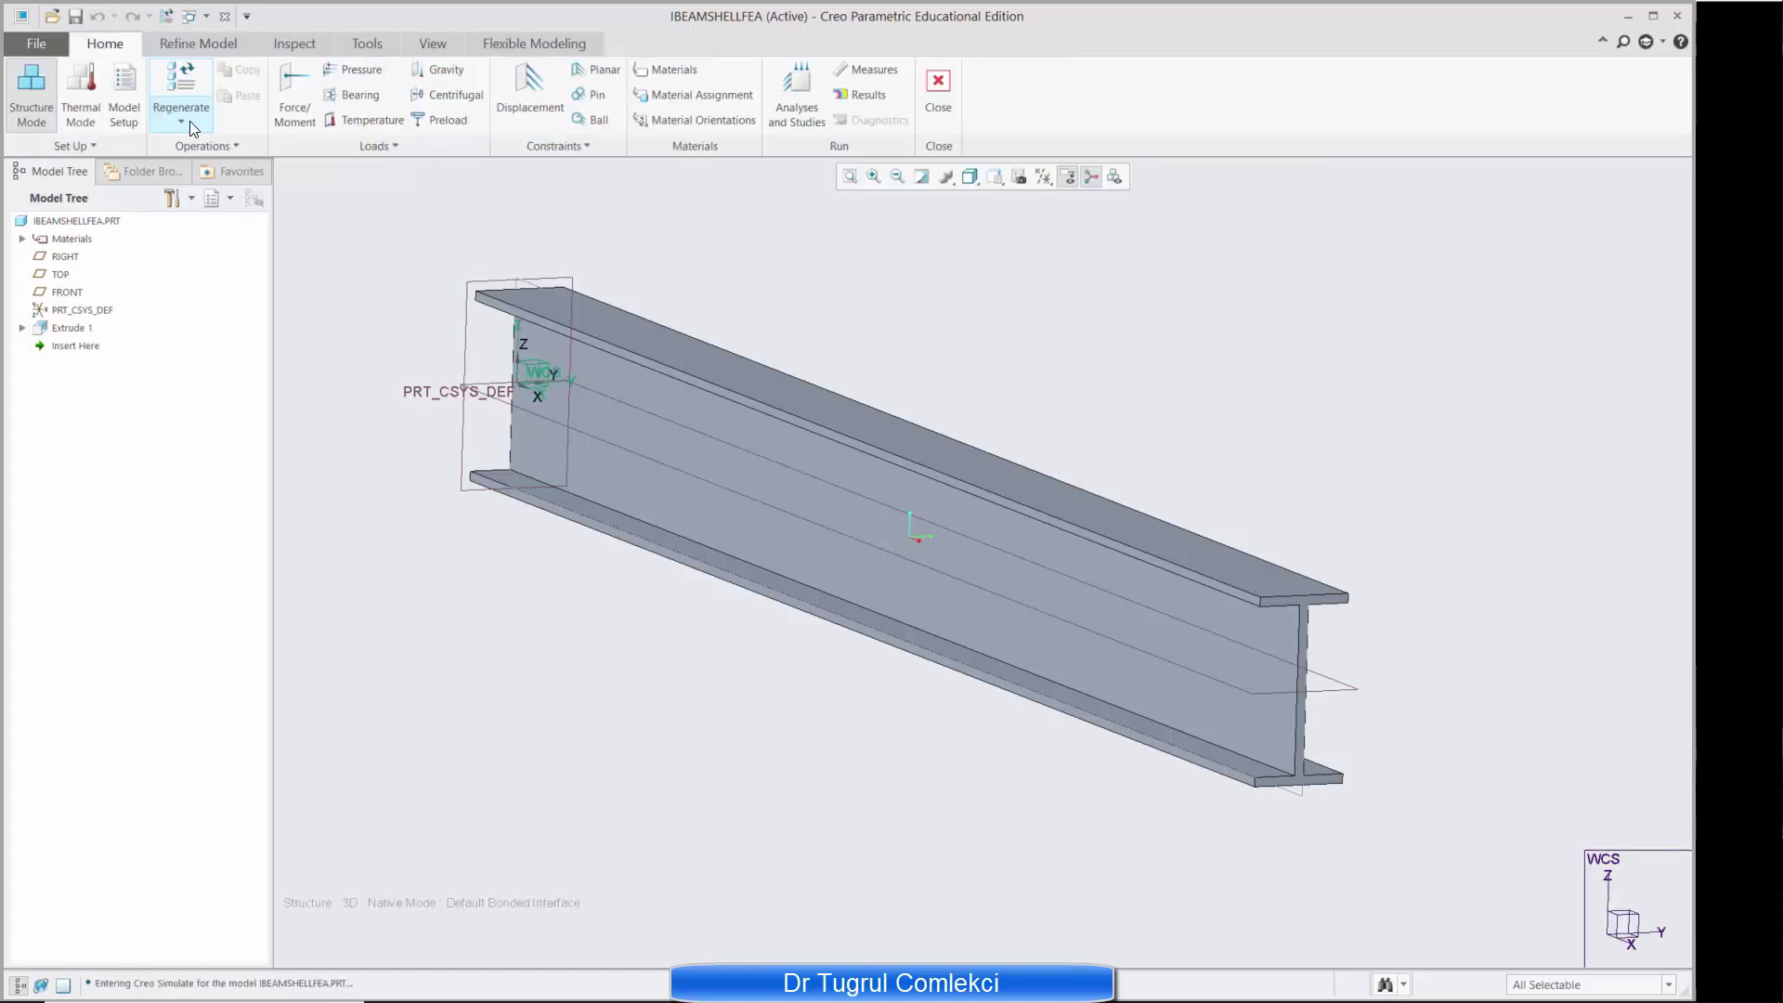
click(238, 48)
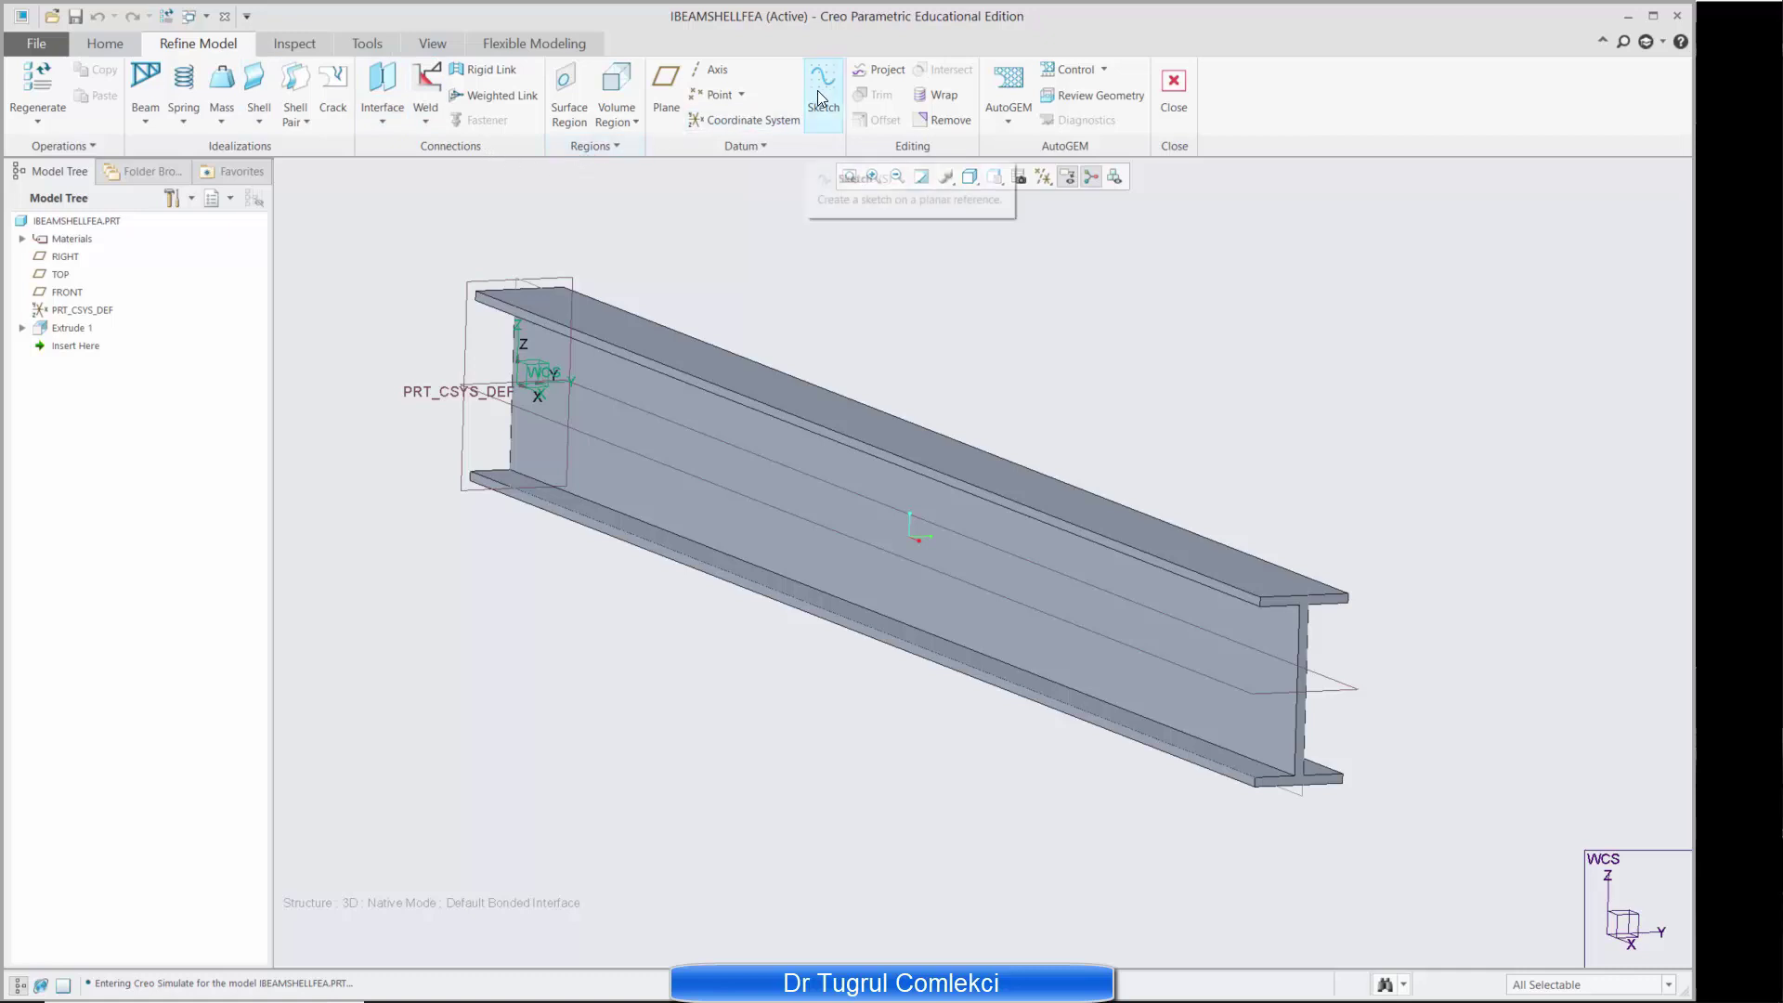
click(569, 114)
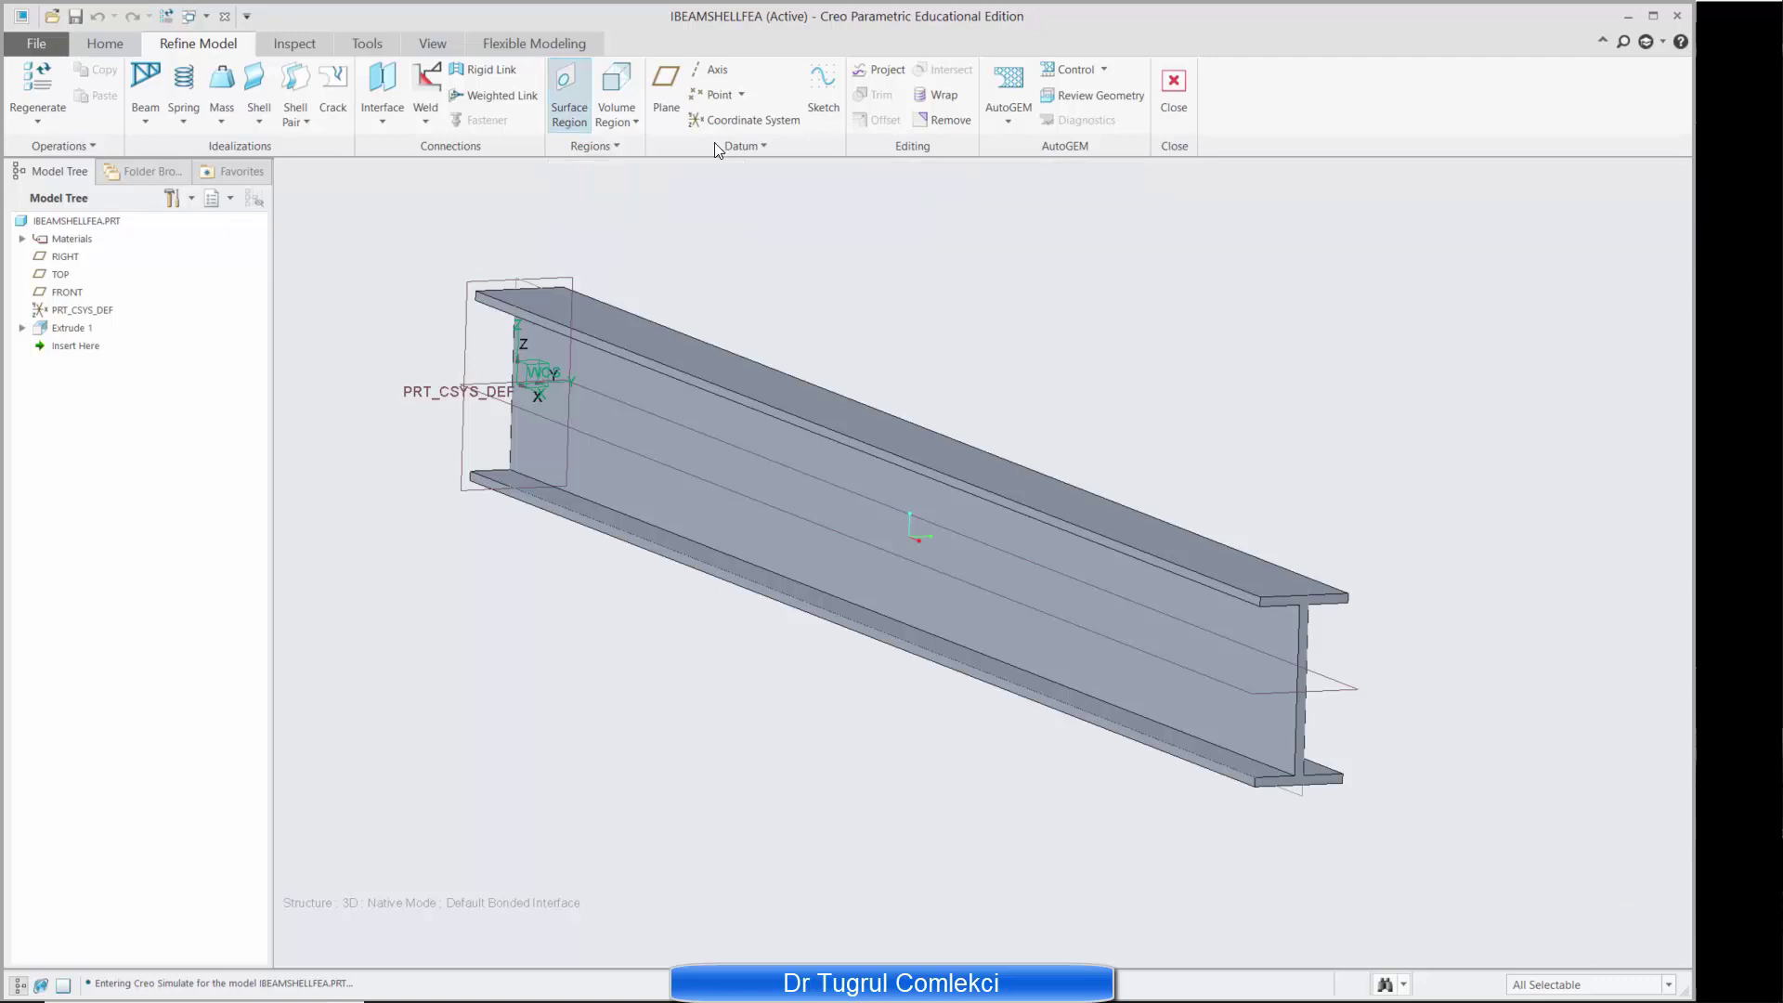
click(132, 148)
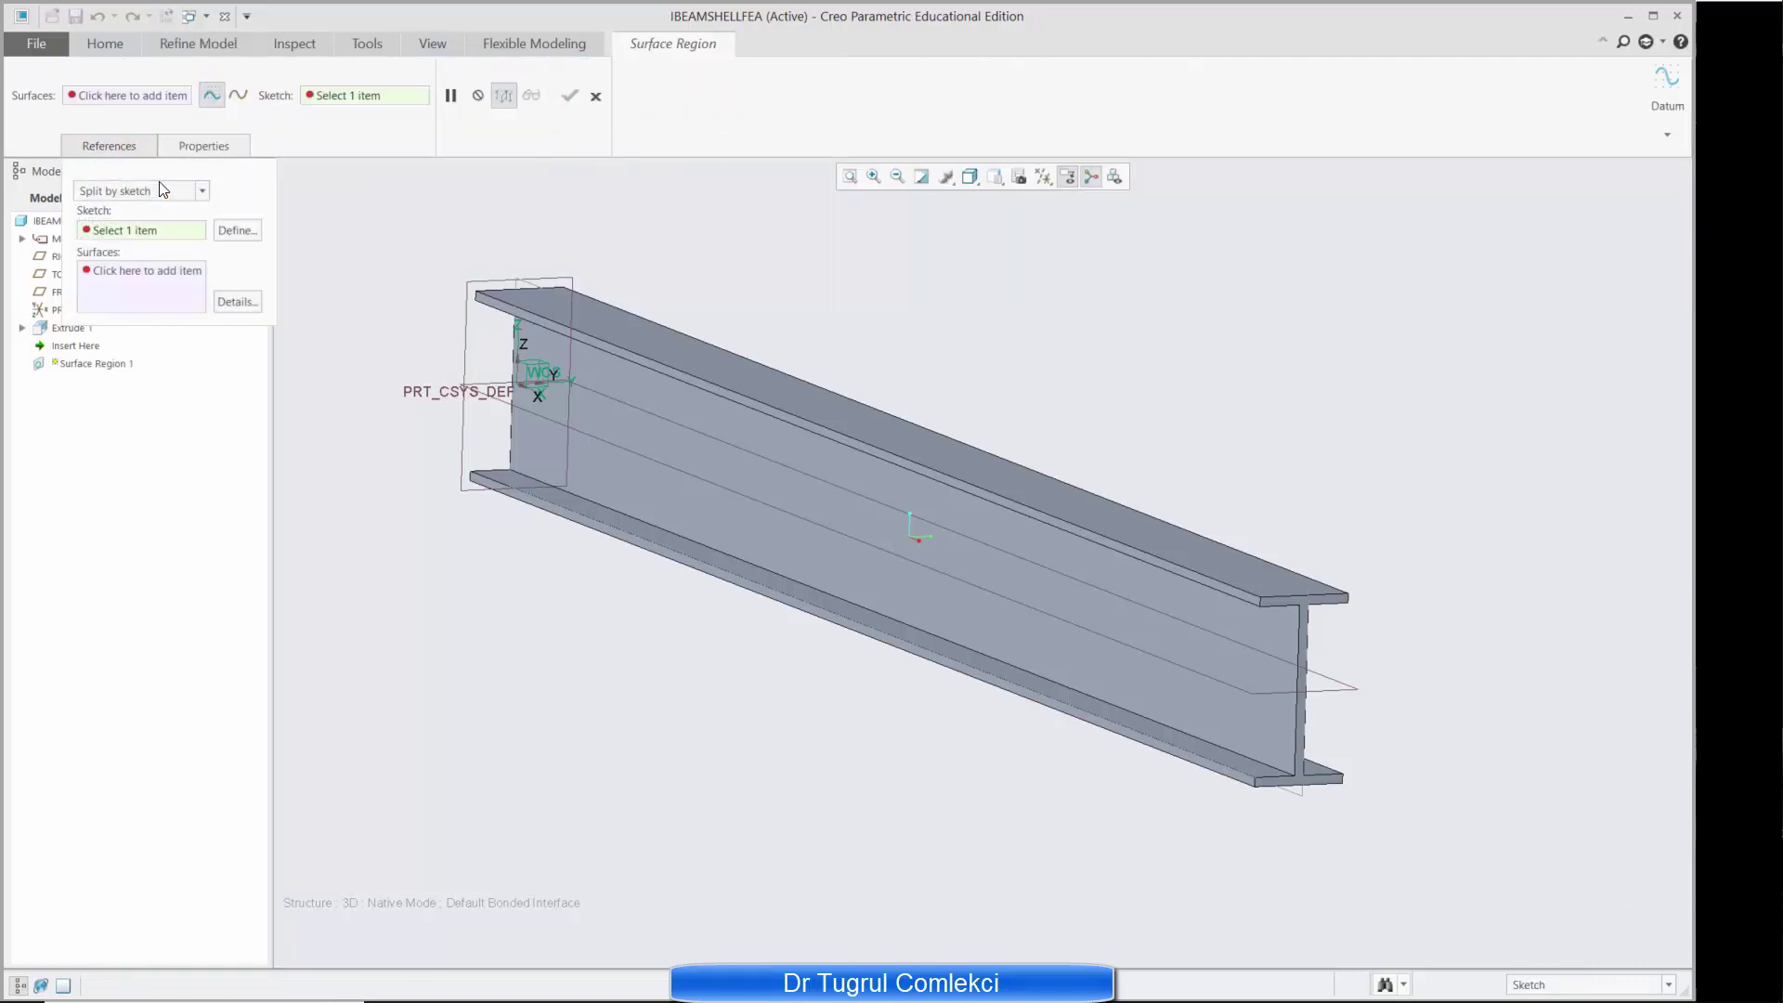
click(235, 230)
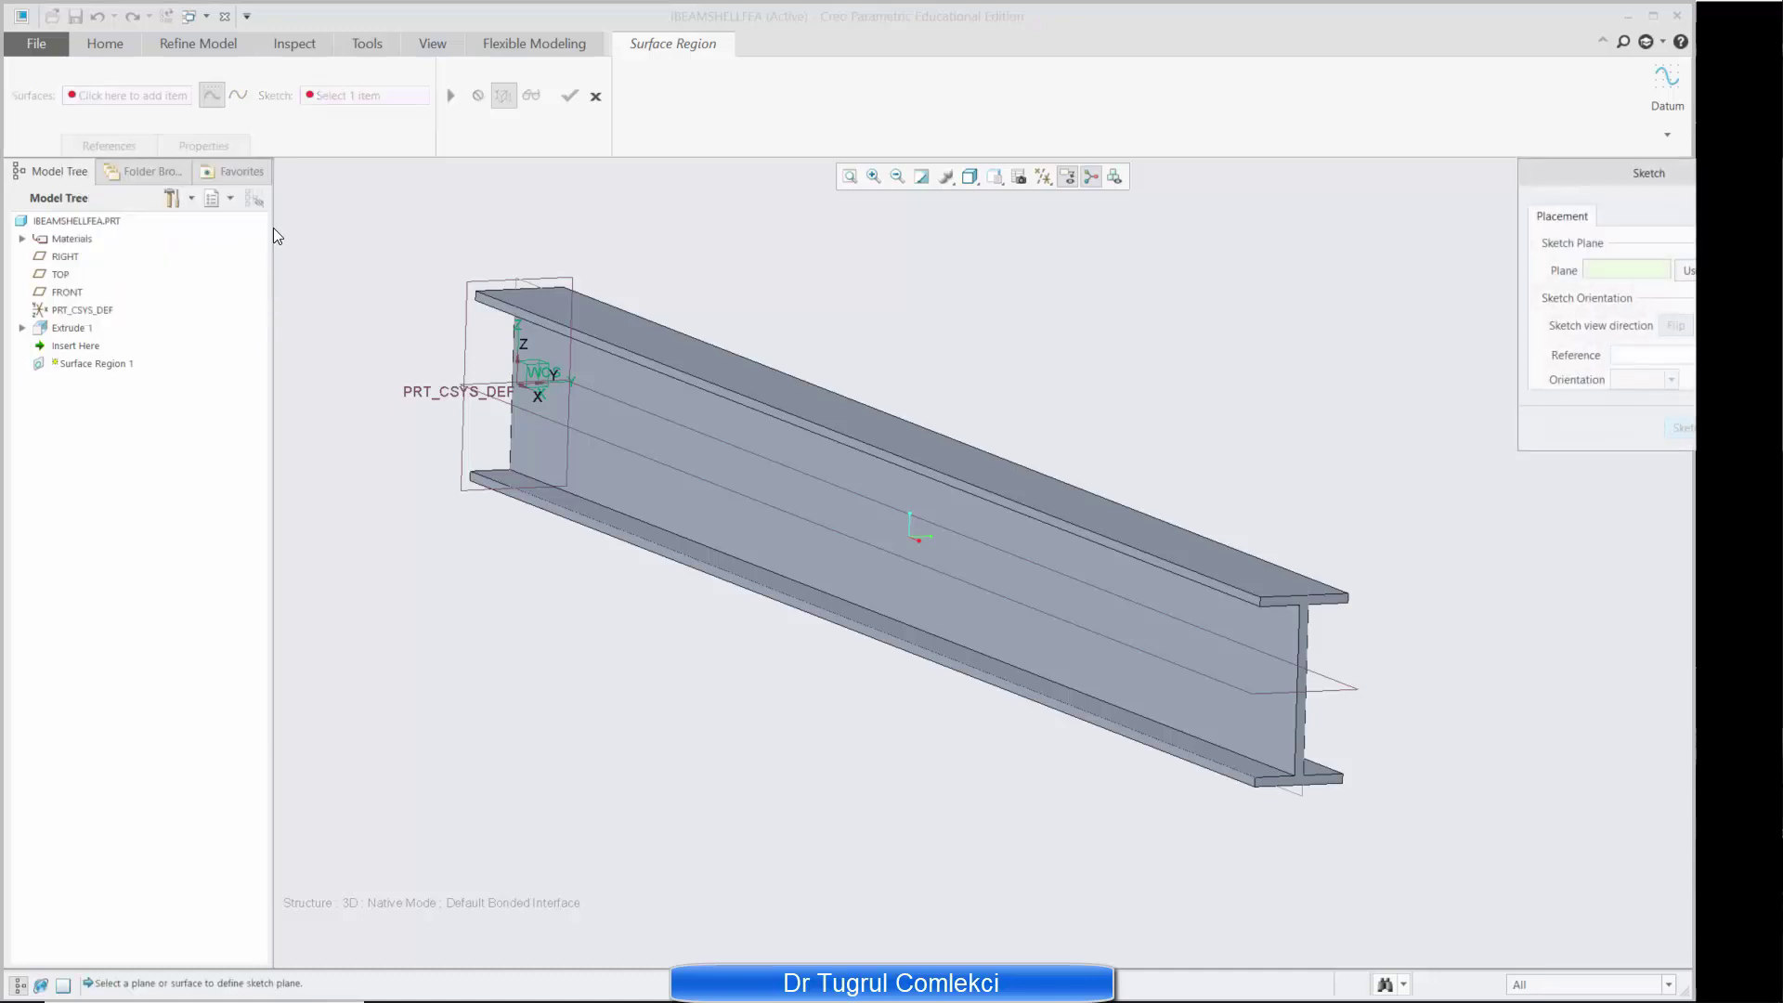
Step: Sketch on the top flange and draw a line across it
click(874, 432)
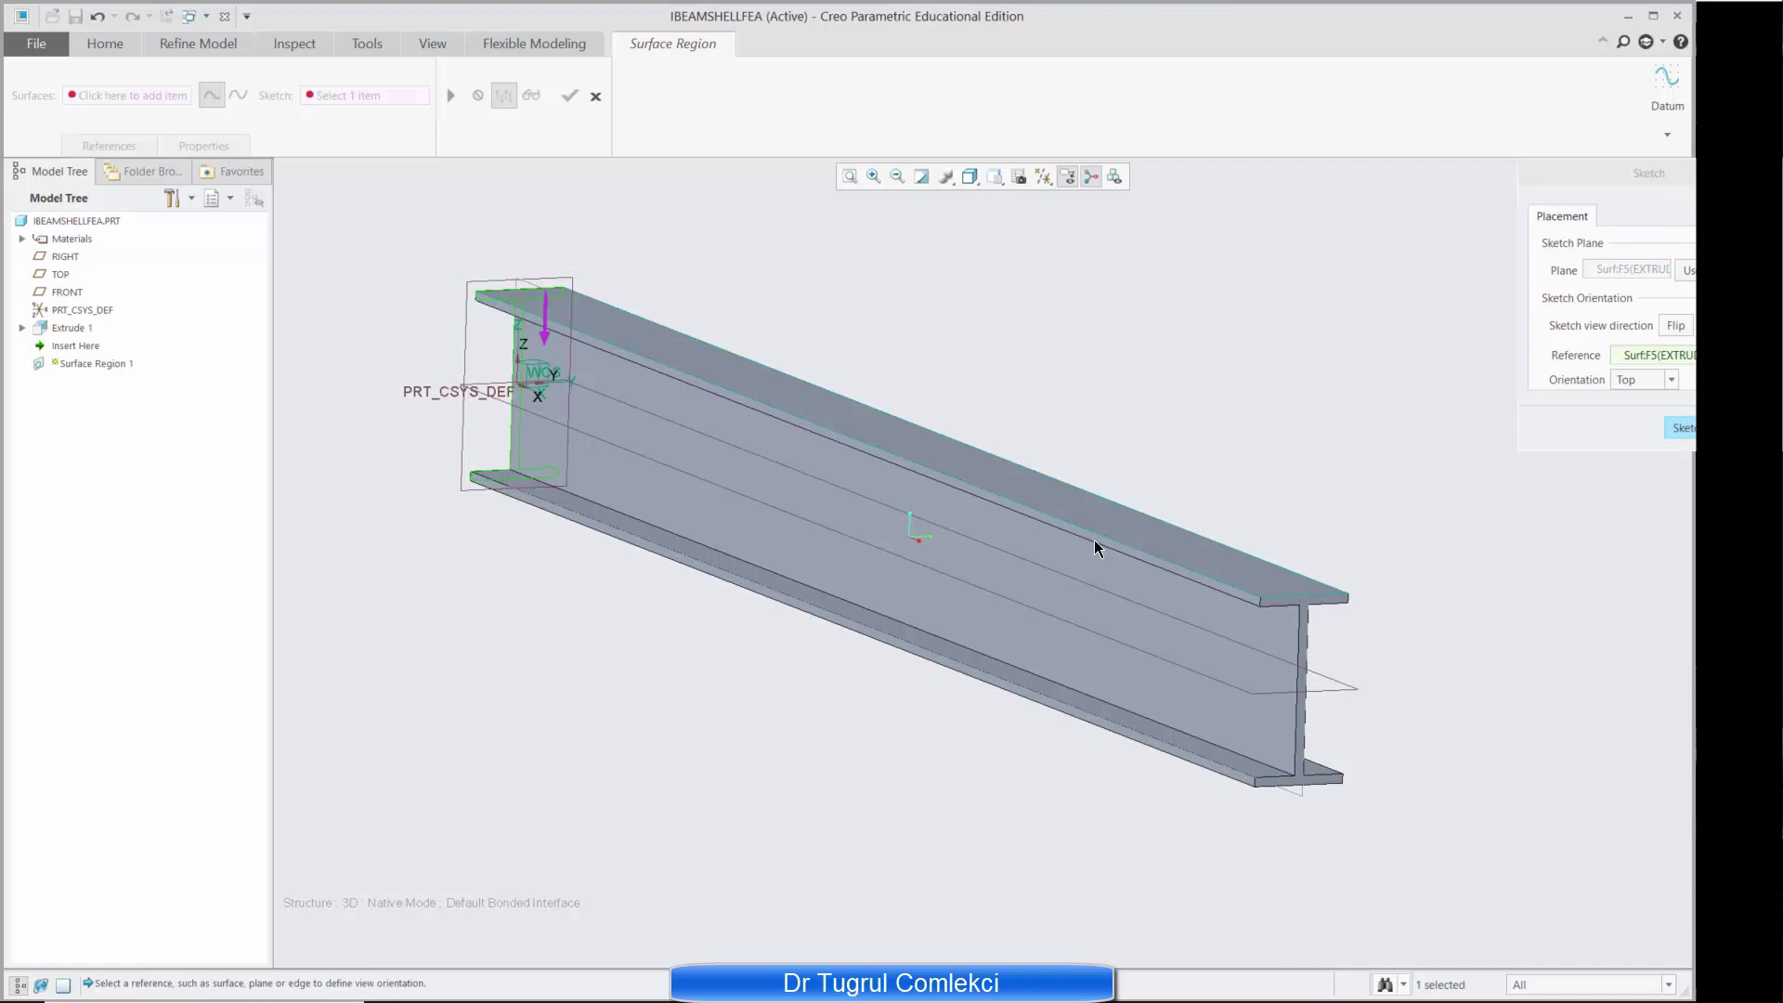
click(1682, 429)
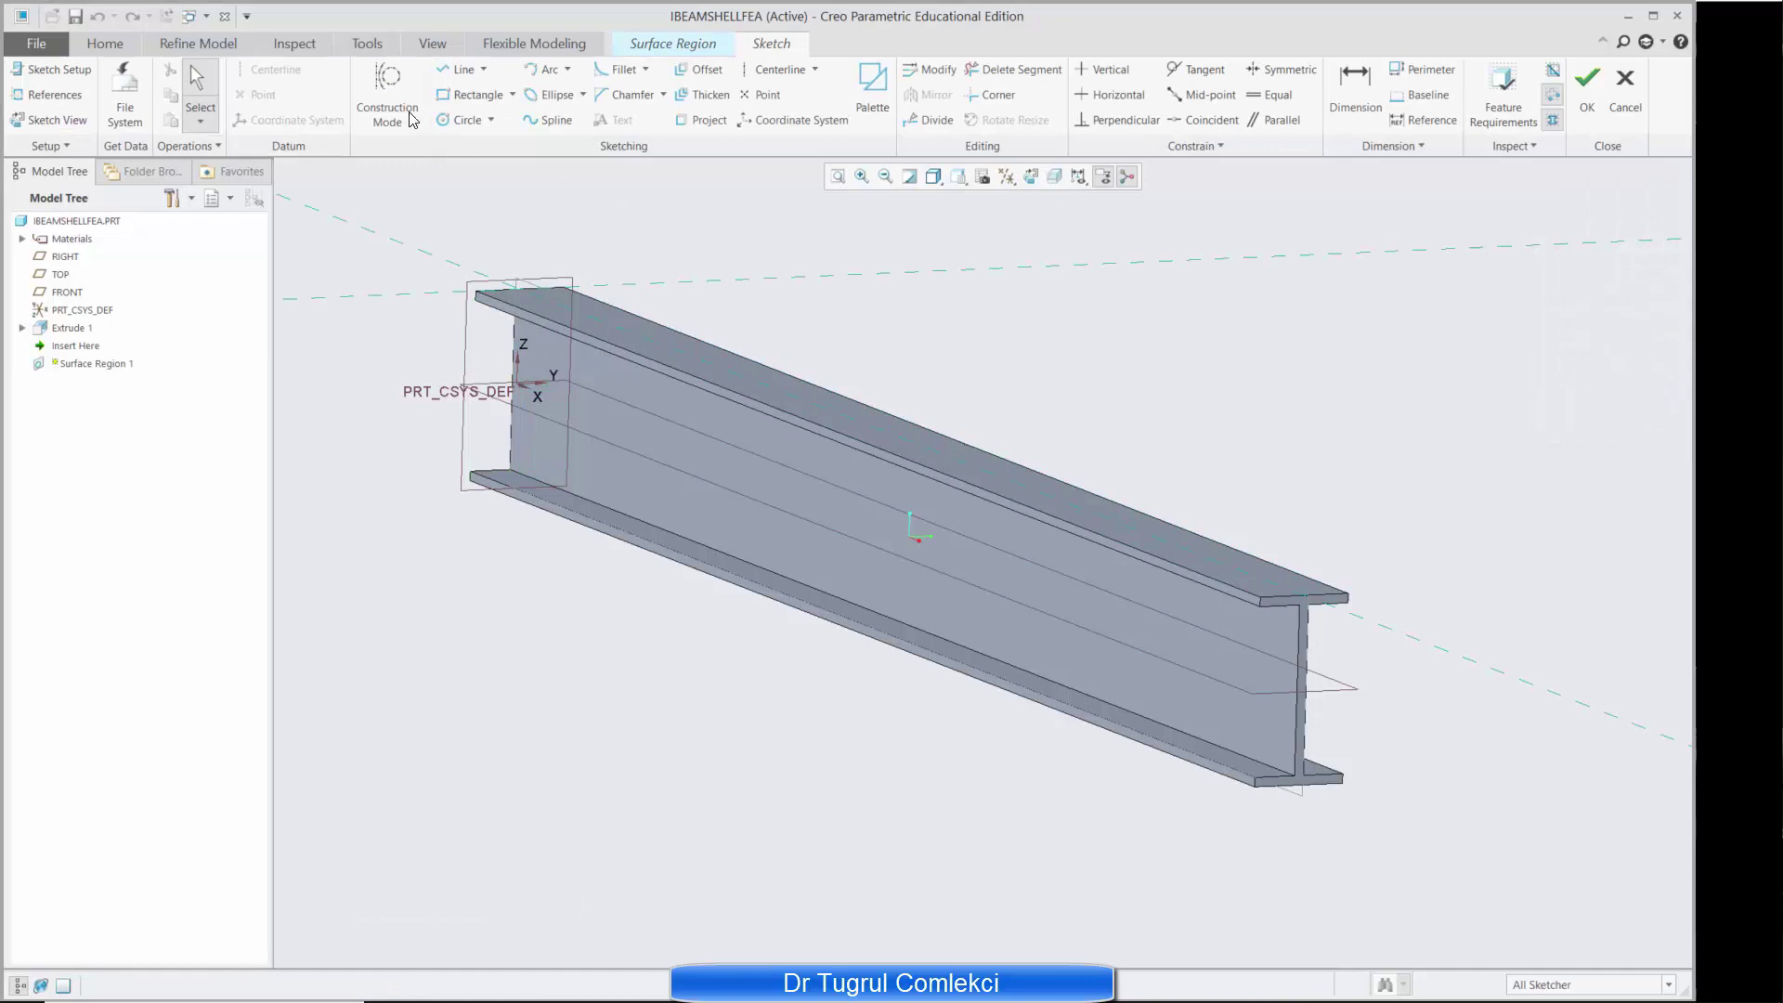
click(455, 71)
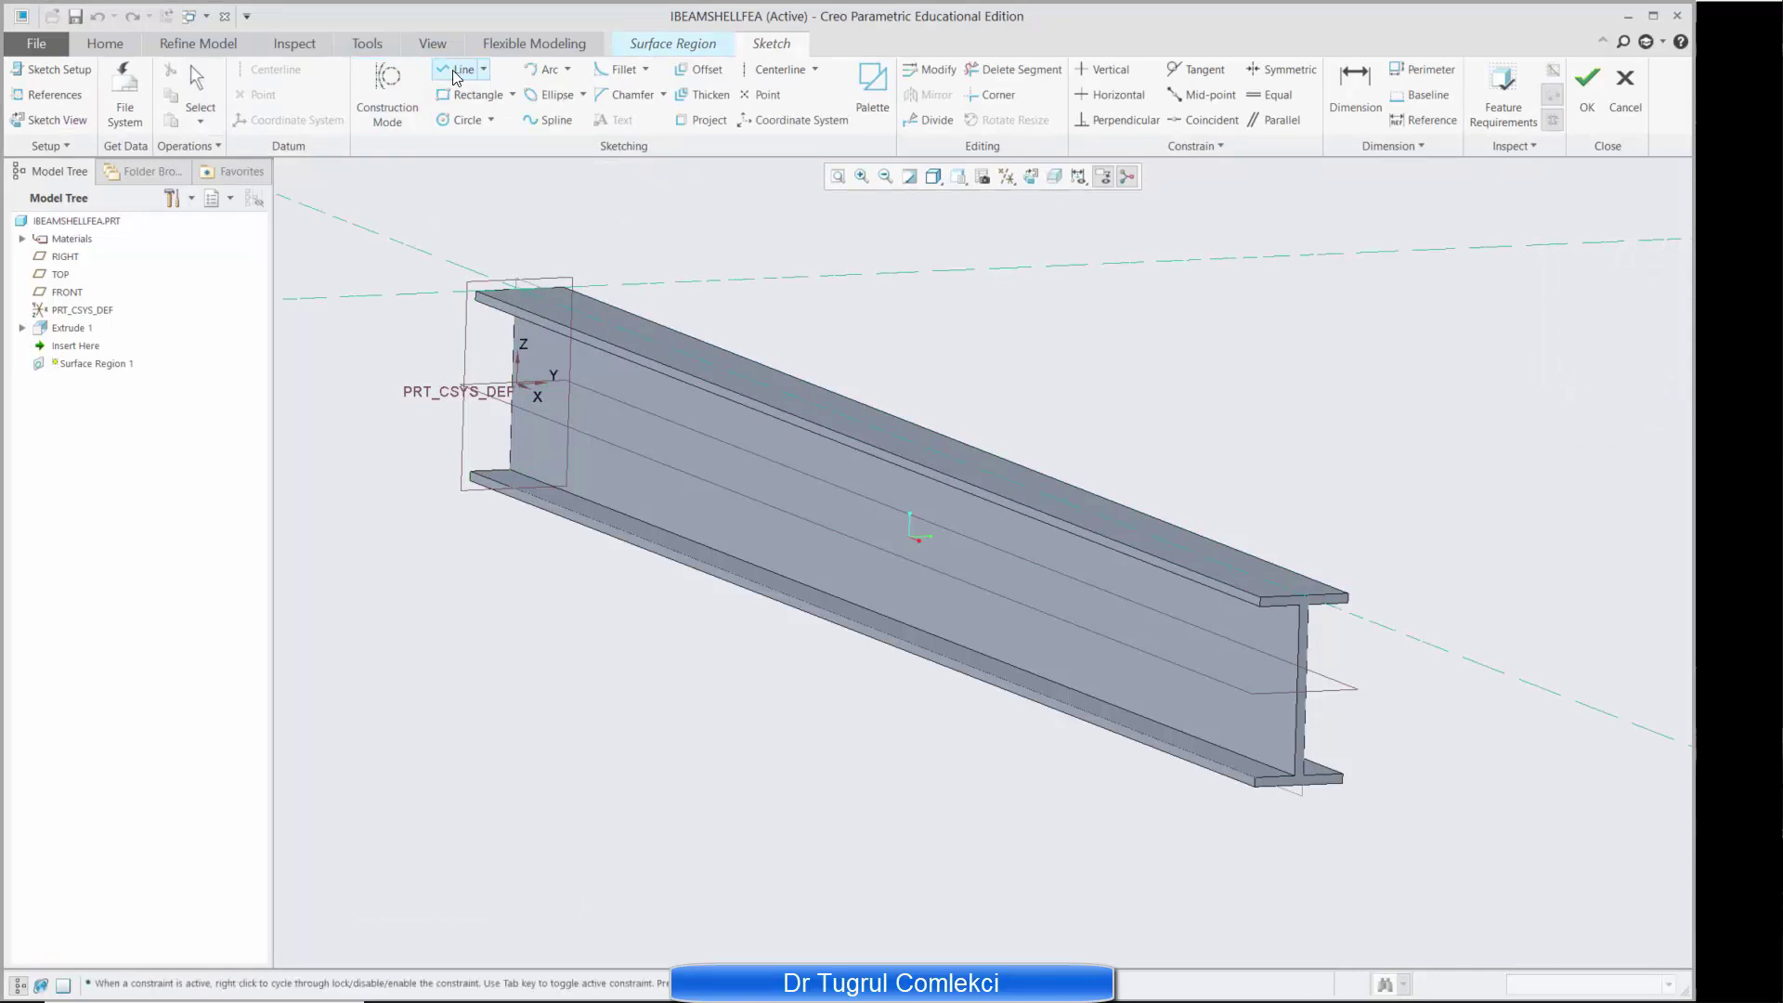
click(757, 448)
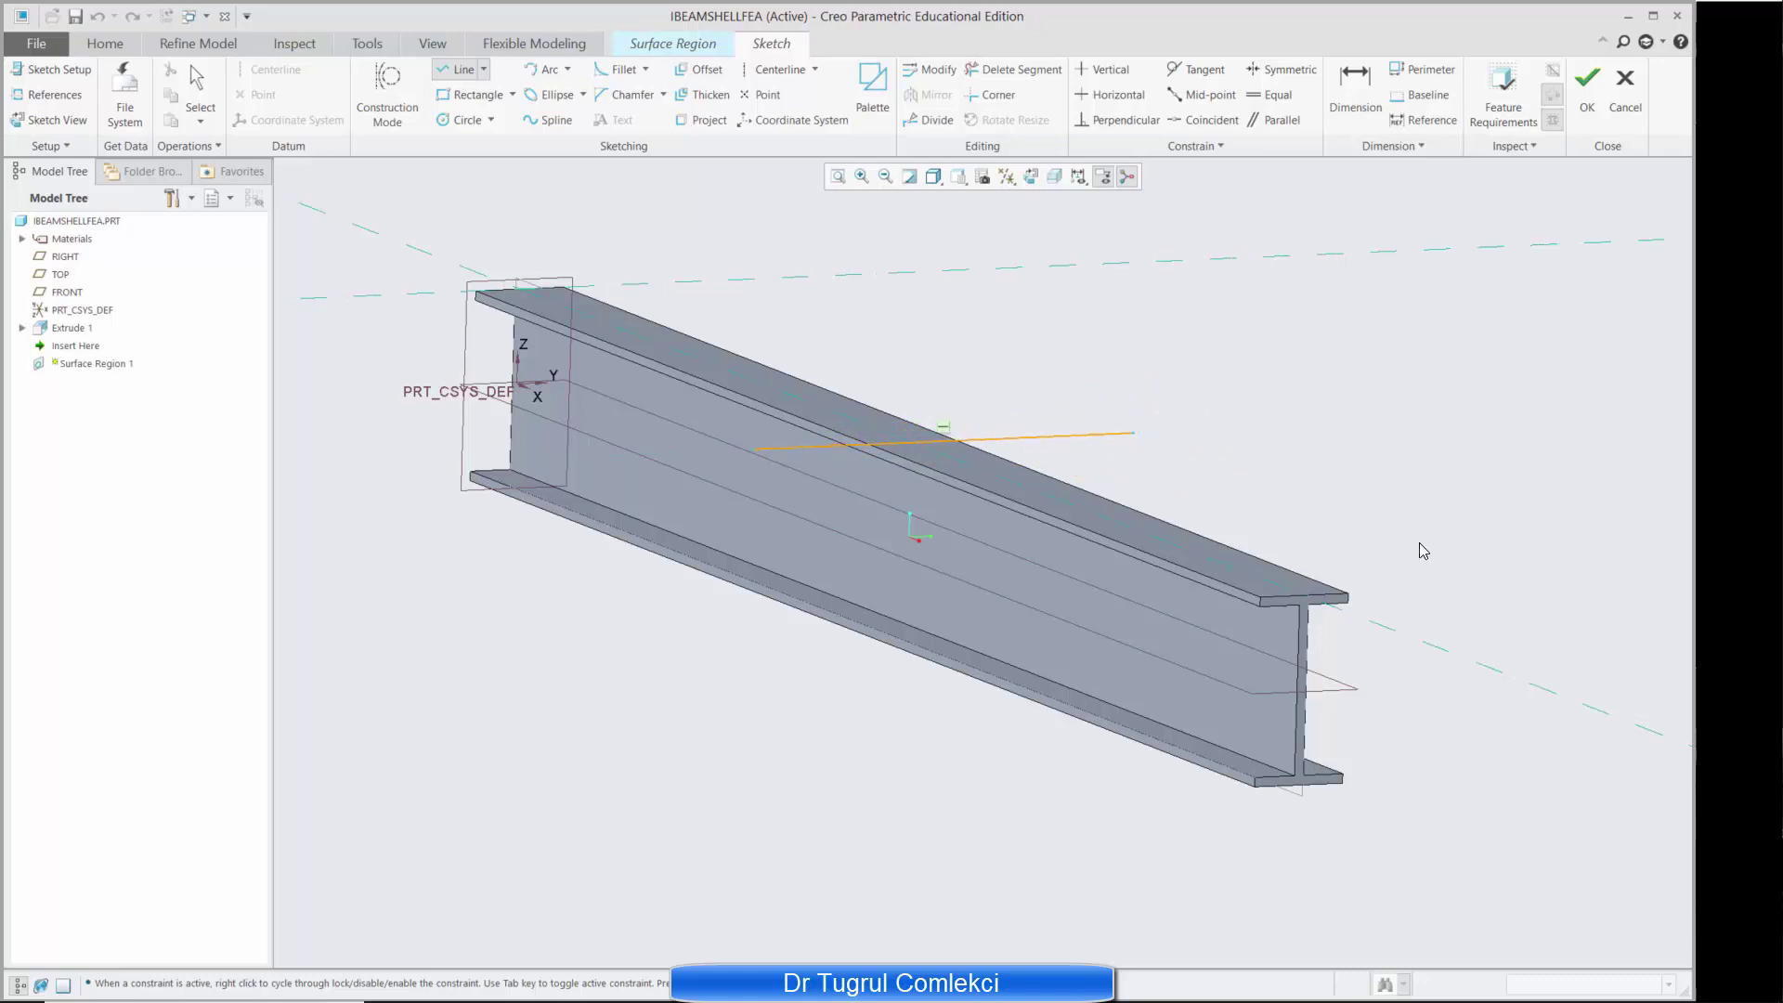
click(1134, 433)
middle_click(1133, 390)
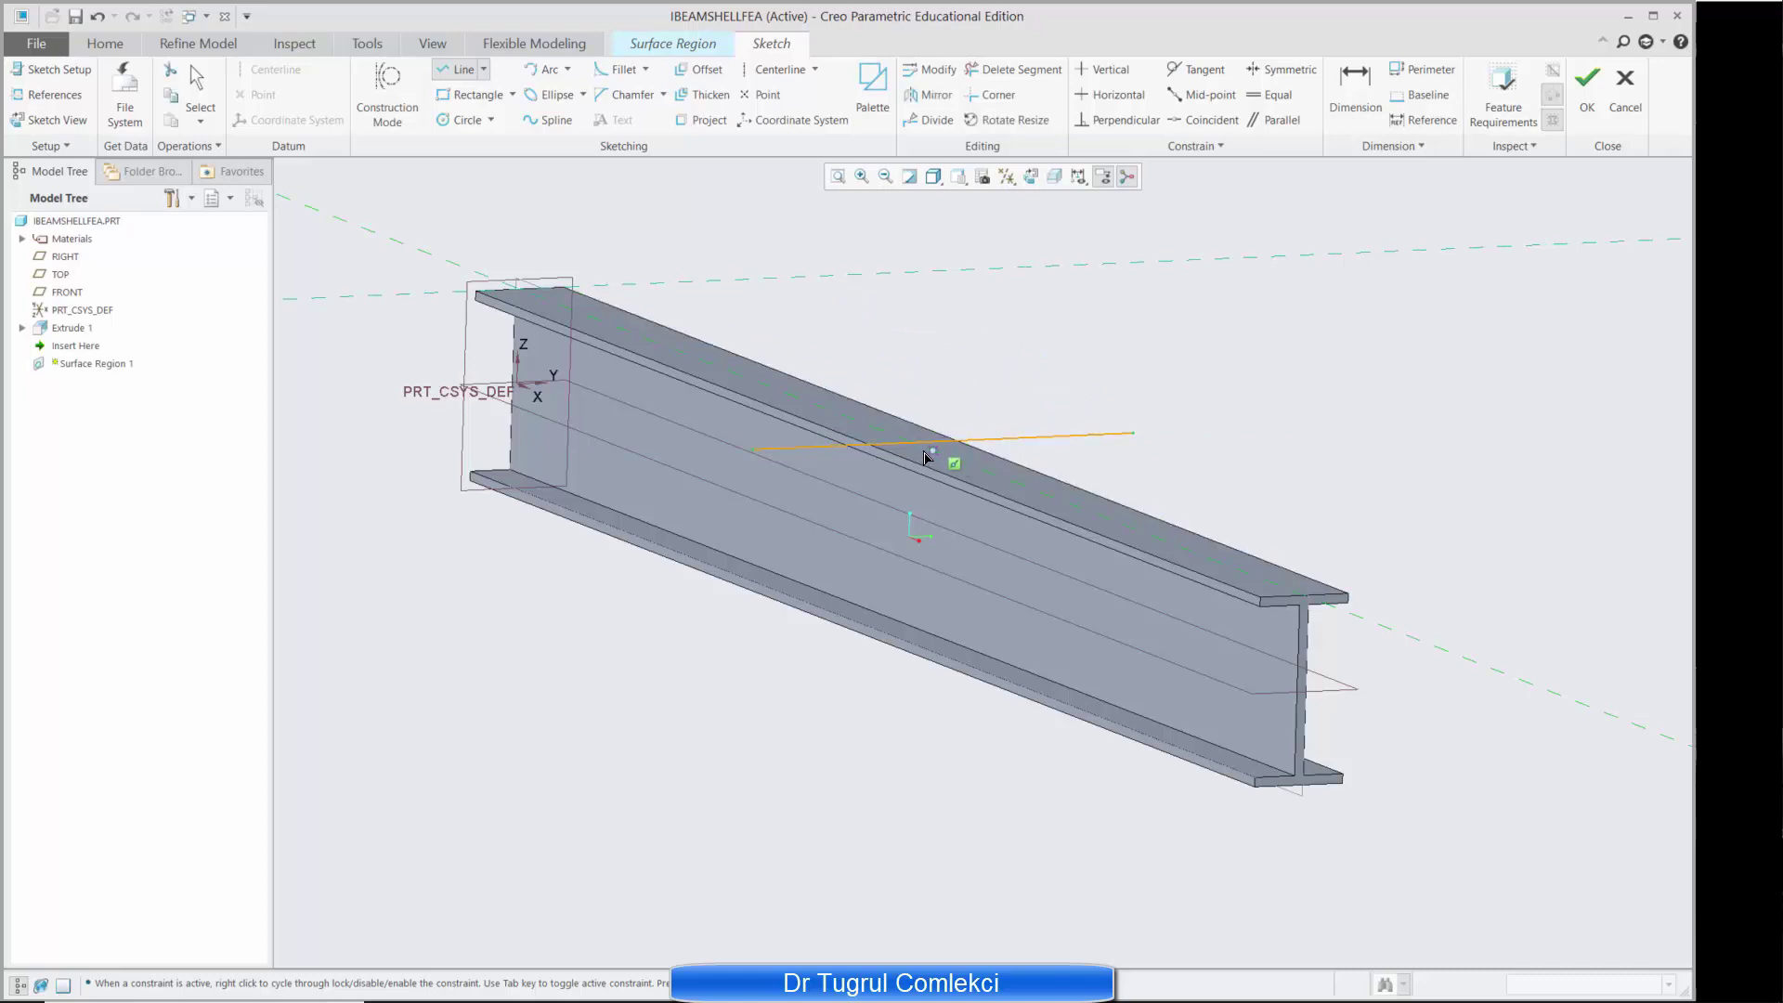
middle_click(936, 377)
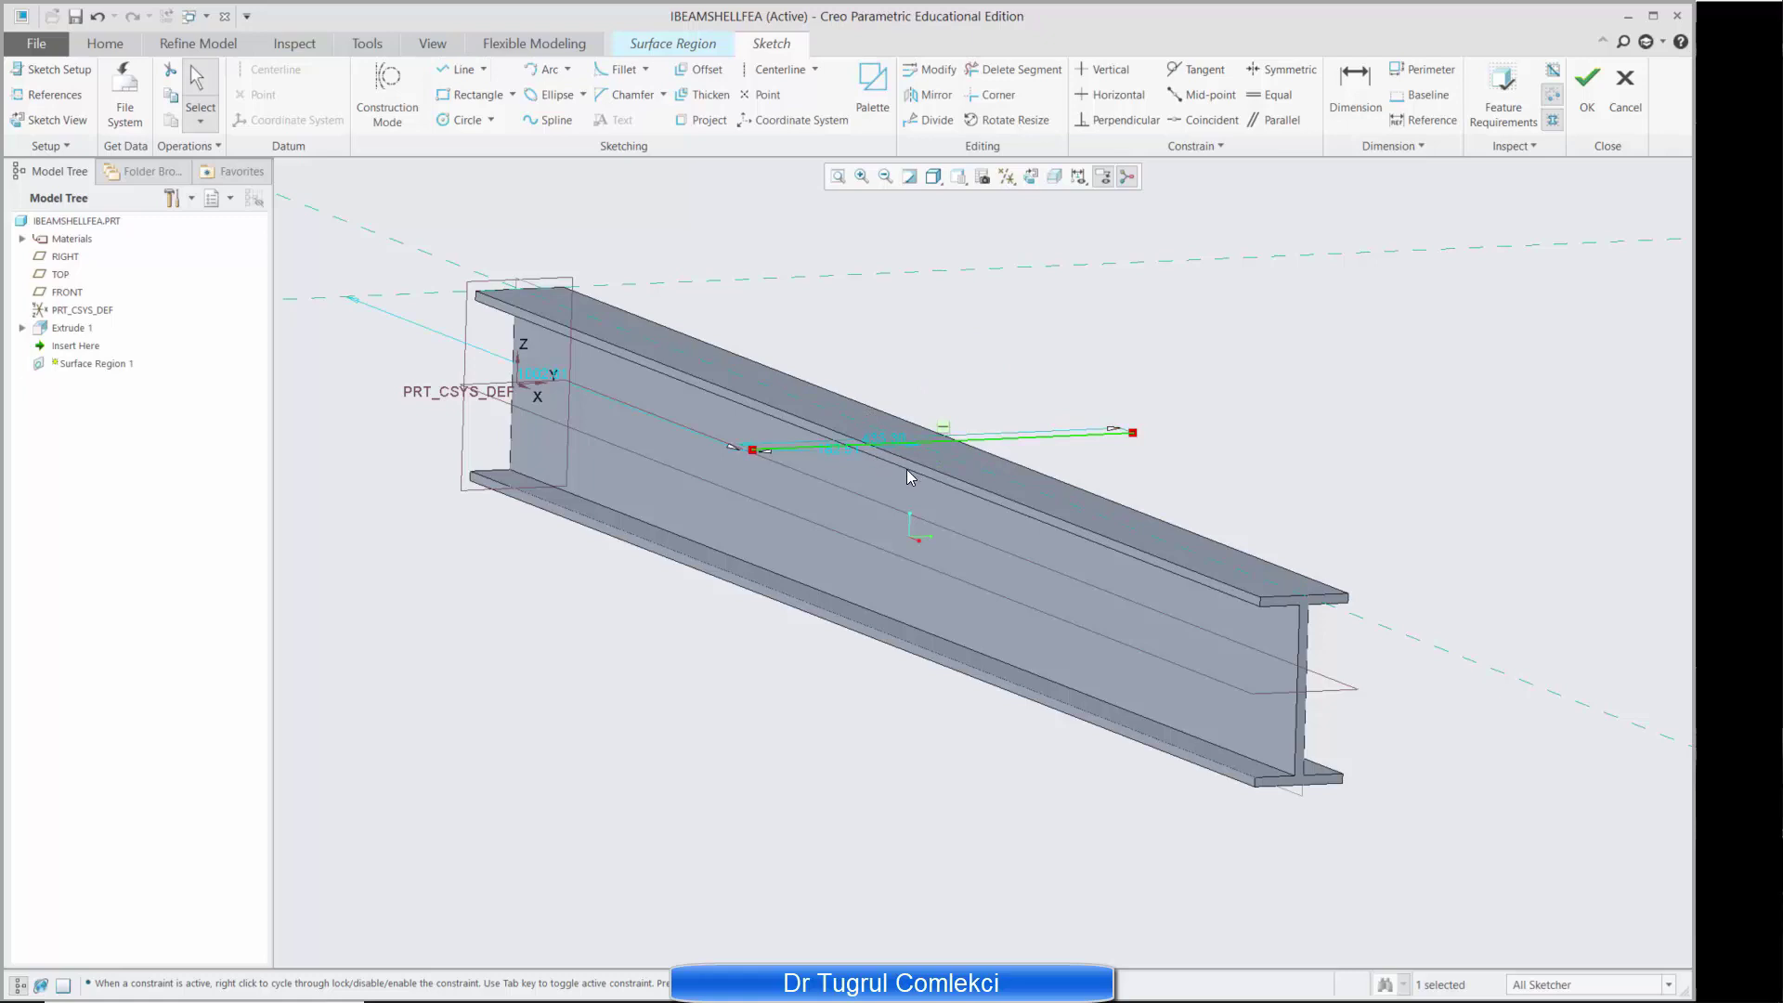
Step: Set the line's distance dimension to 1000
scroll(533, 394, up, 3)
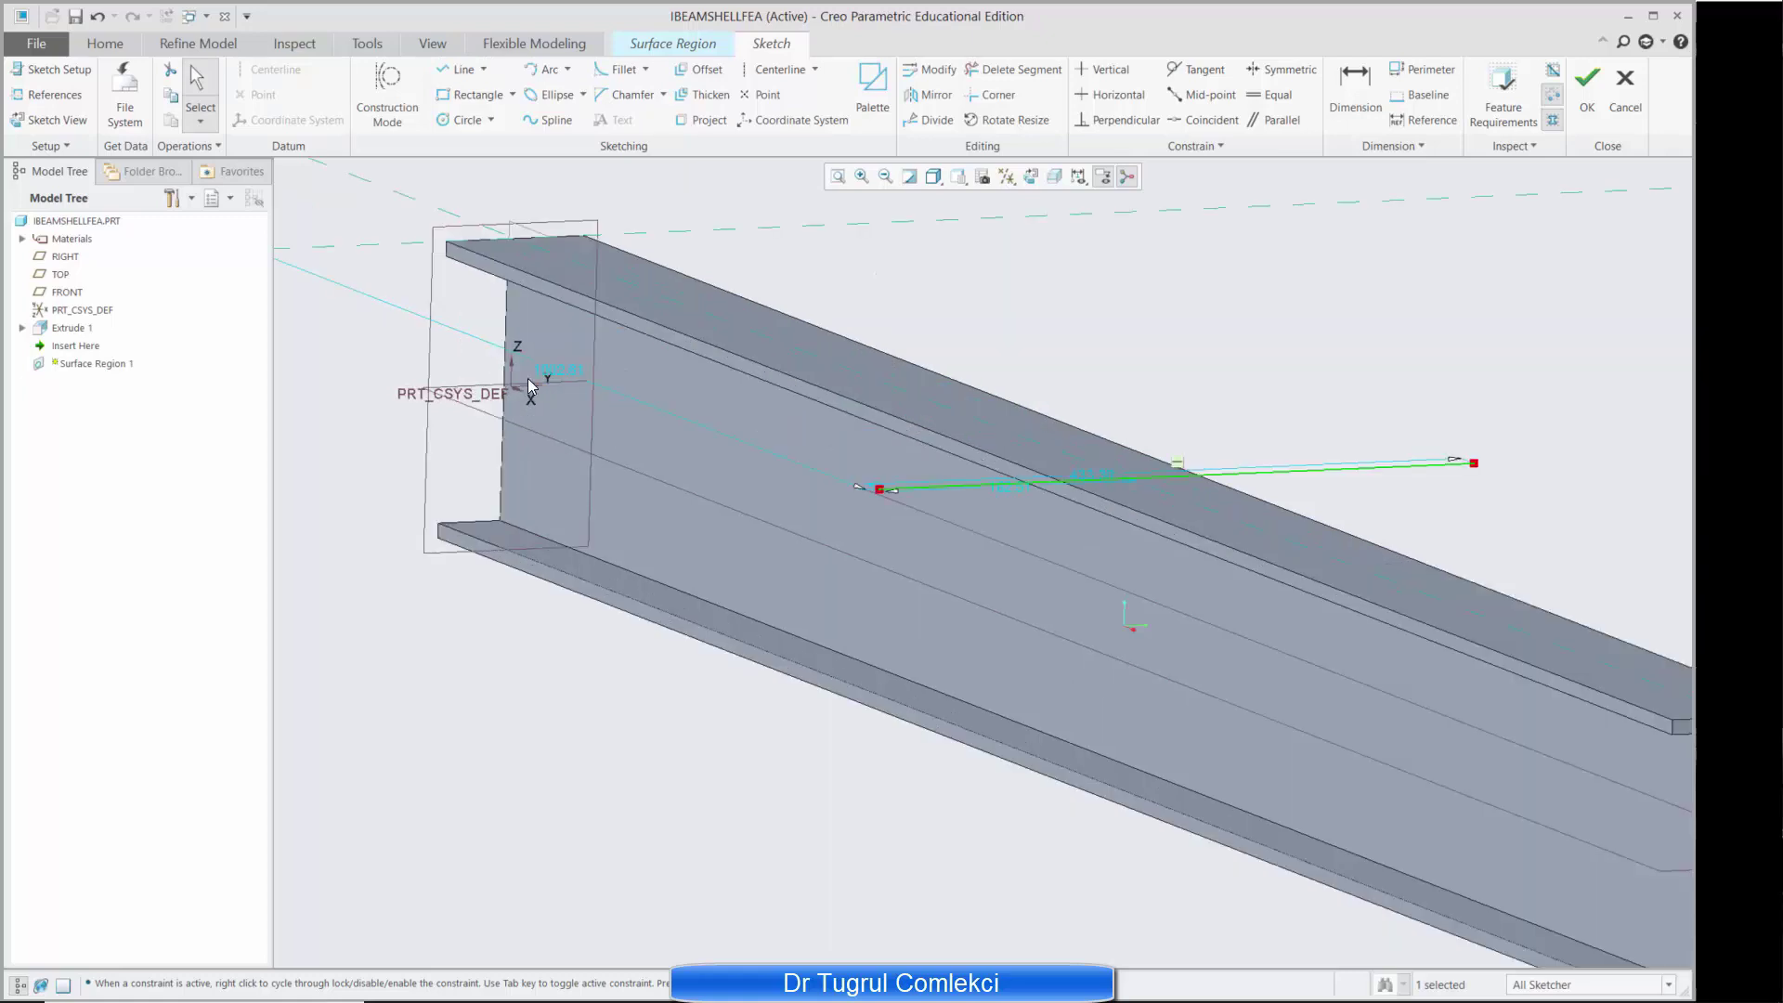
double_click(553, 369)
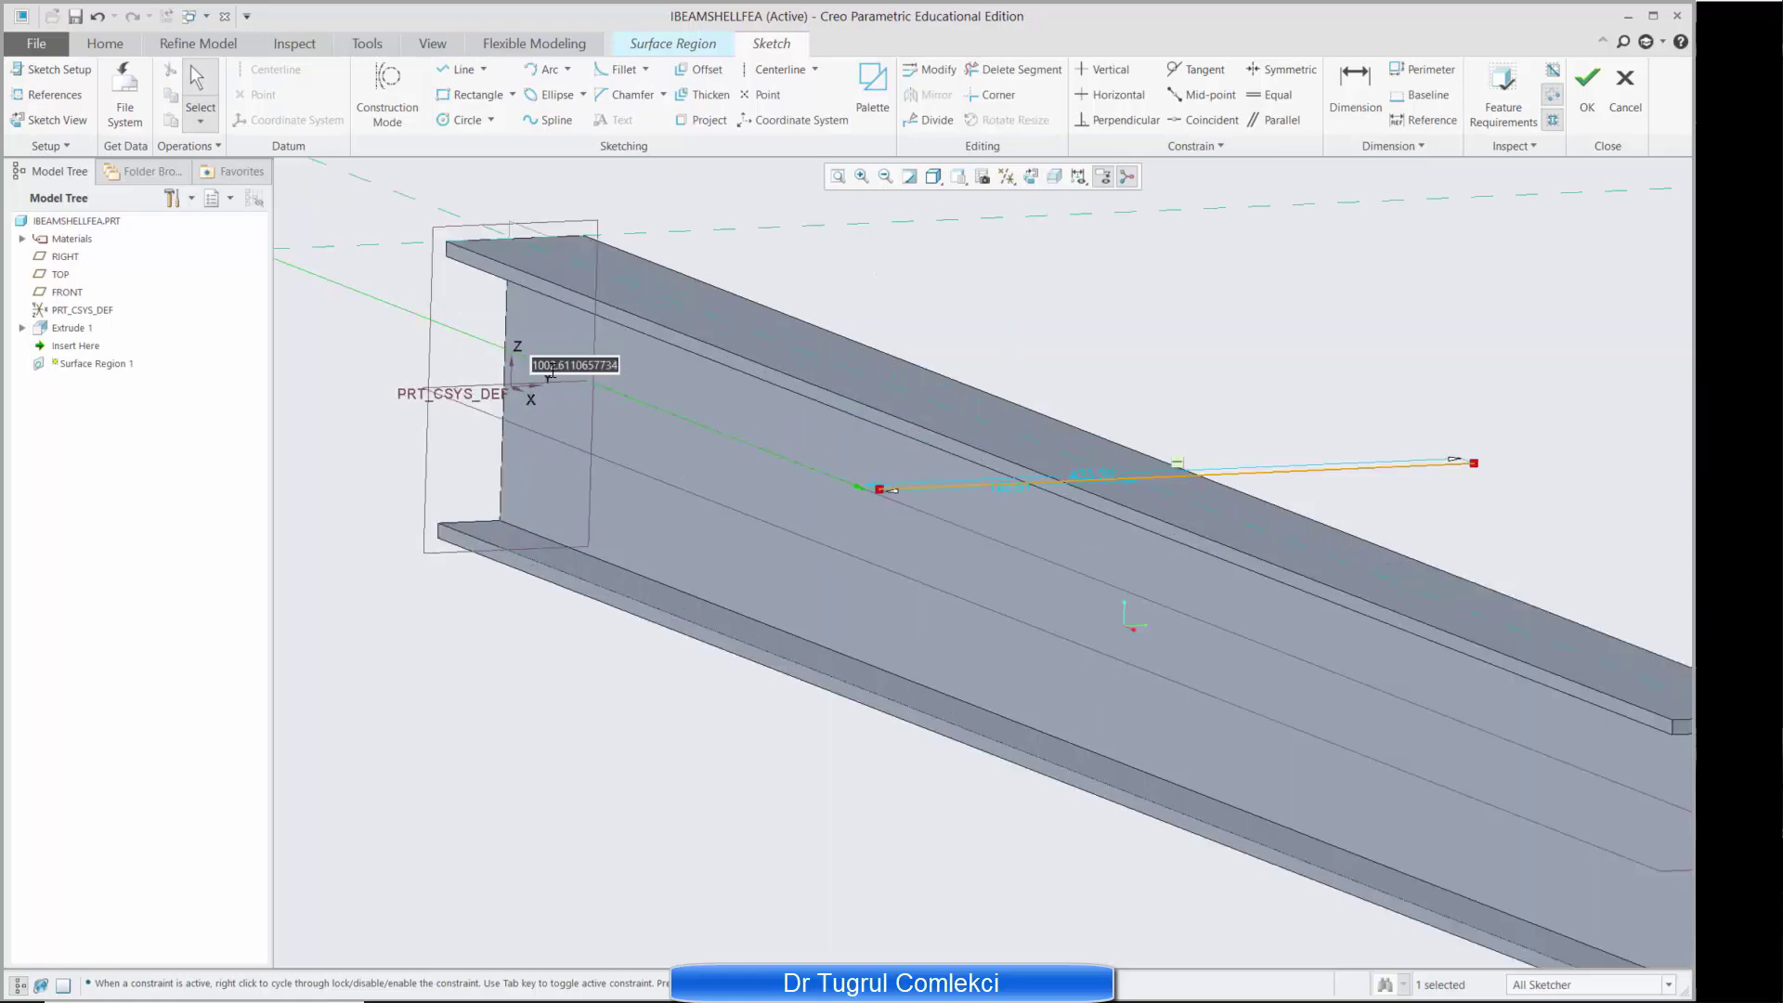
text(1000)
key(Return)
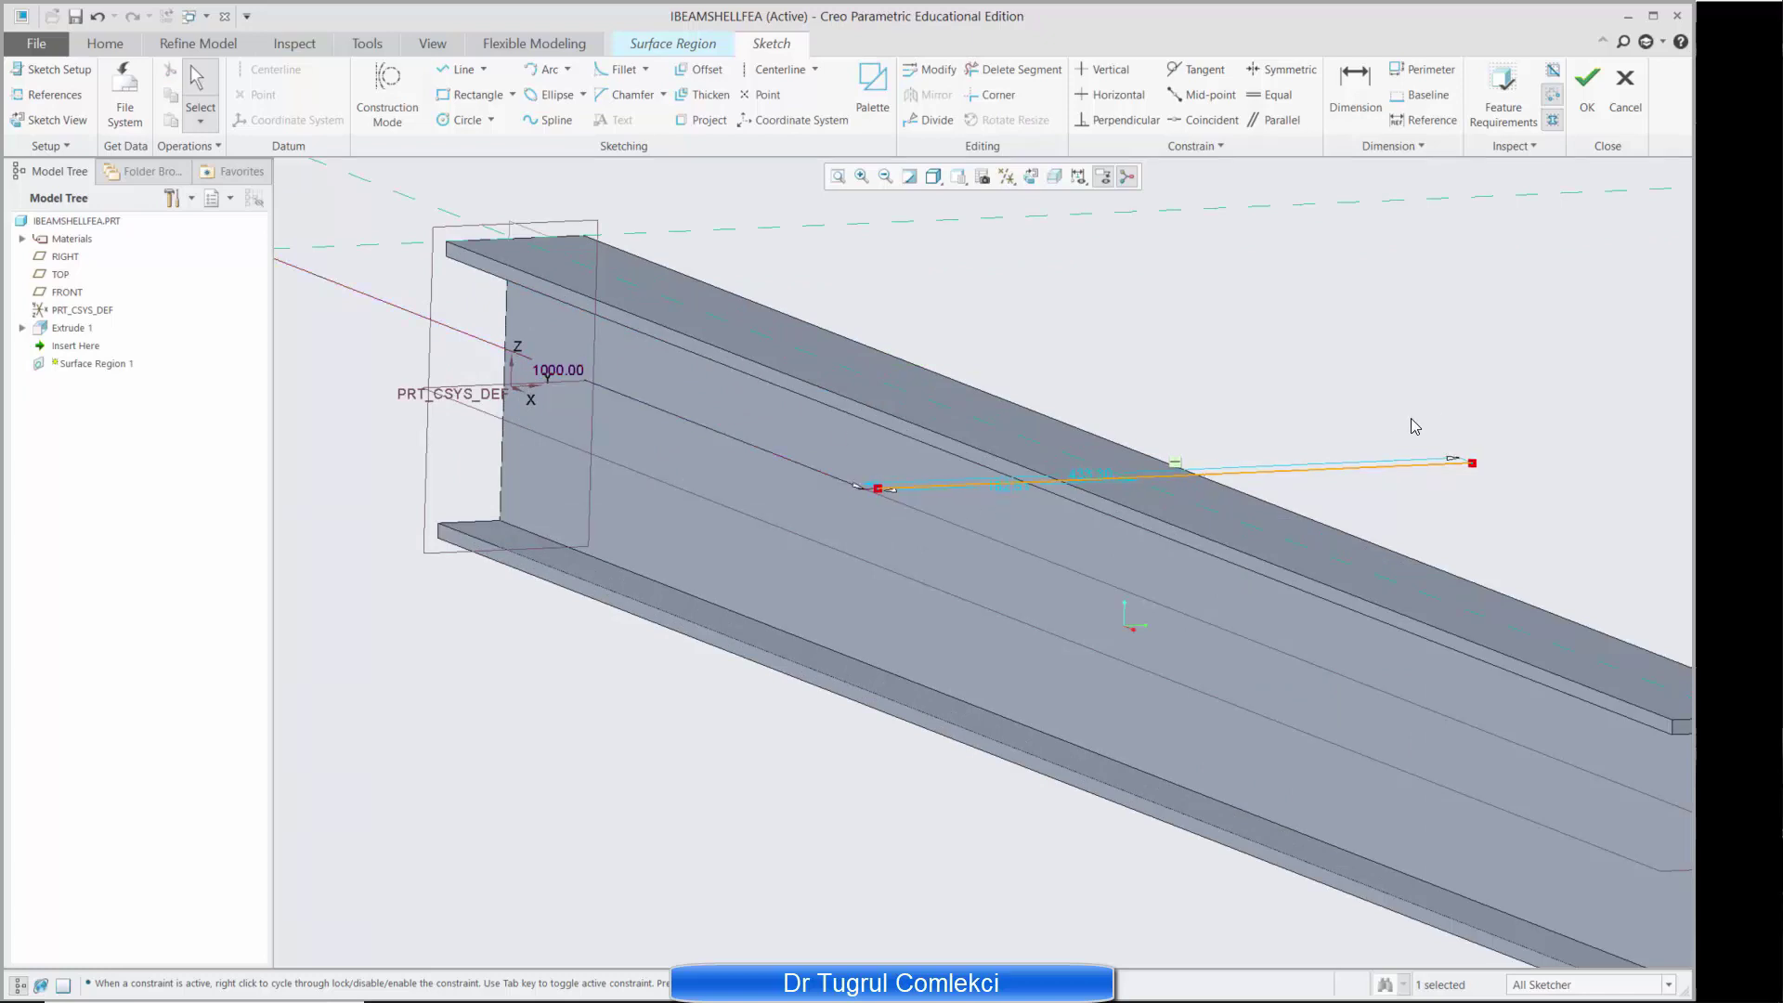
scroll(1409, 423, down, 5)
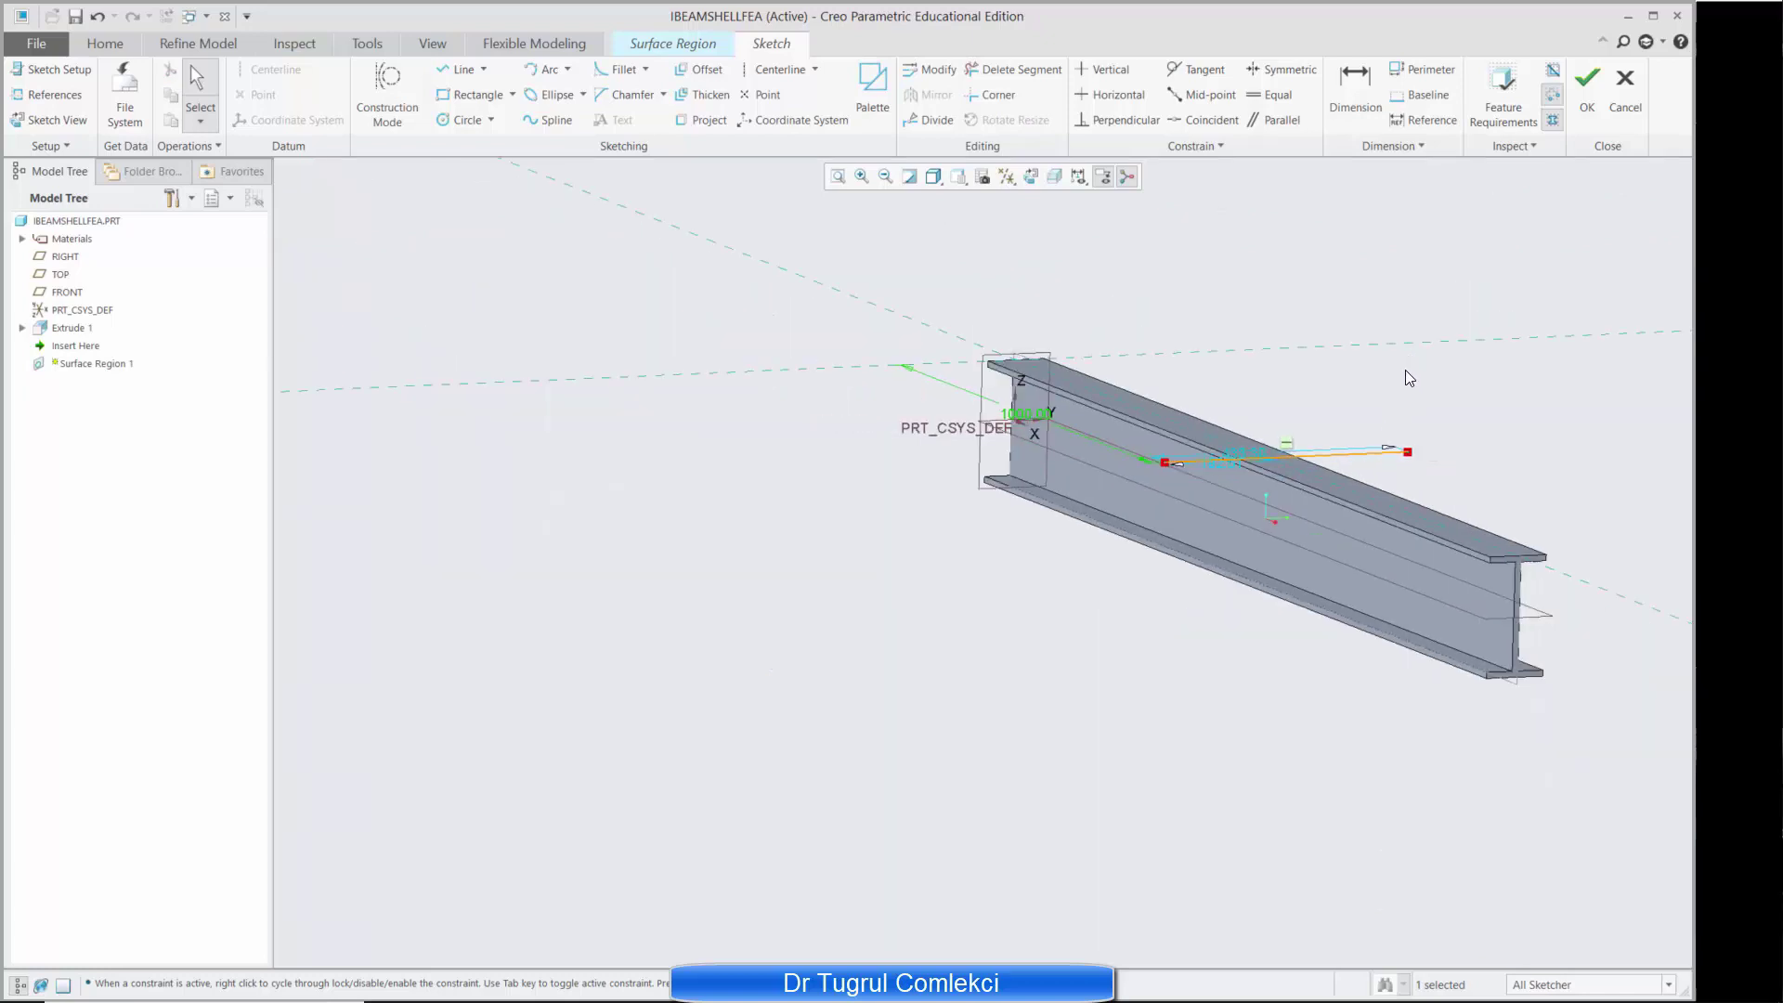
mouse_move(1392, 377)
middle_down()
mouse_move(1261, 378)
mouse_move(1397, 382)
mouse_move(1401, 397)
mouse_move(1059, 437)
middle_up()
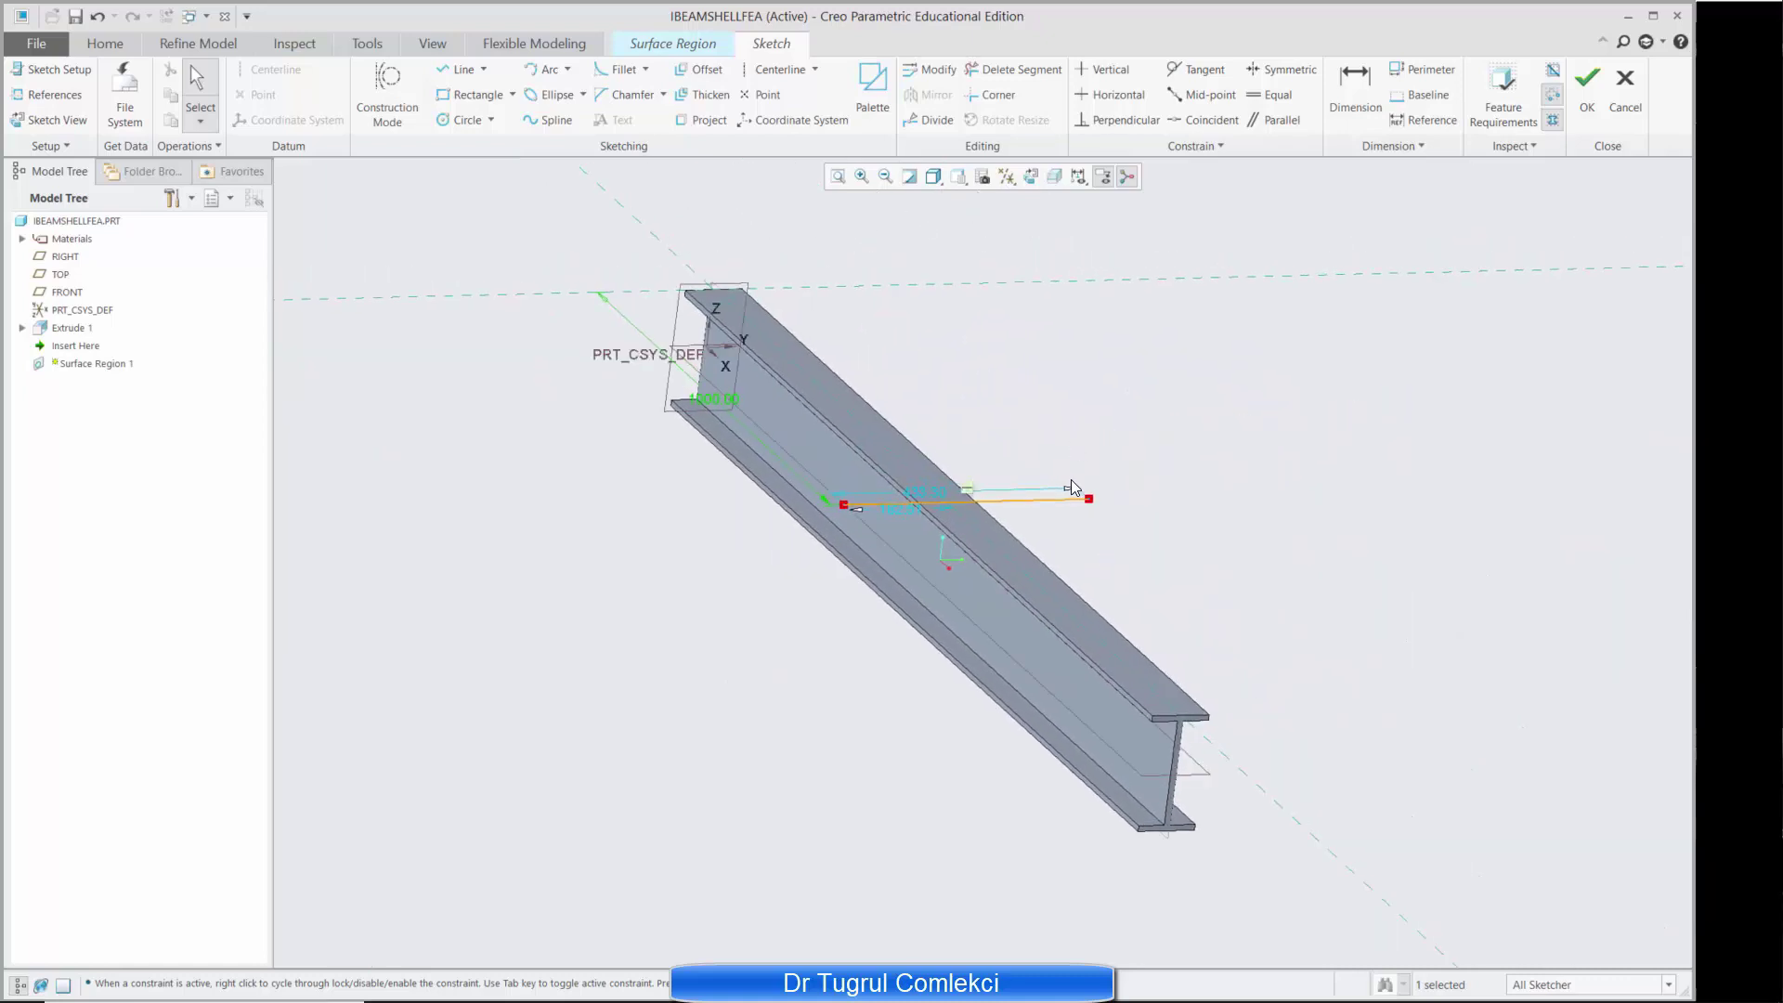
Step: Finish the sketch and split the top flange surface at the line into Surface Region 1
click(1584, 101)
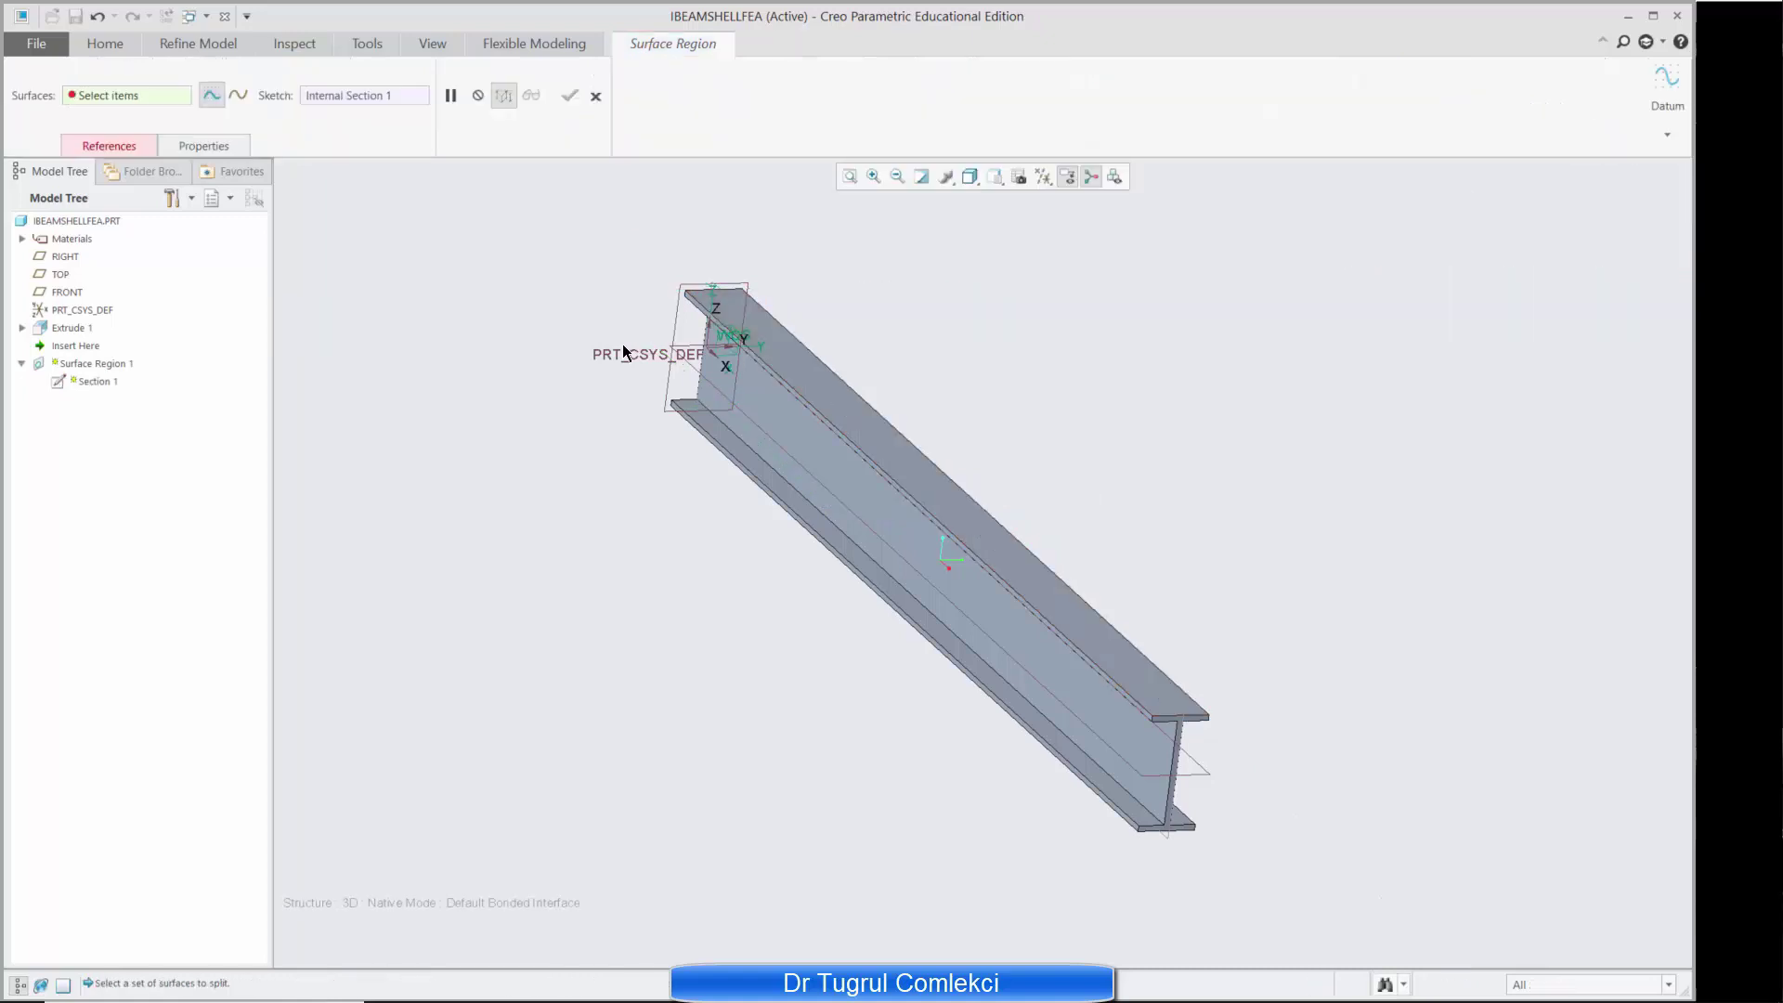
click(147, 147)
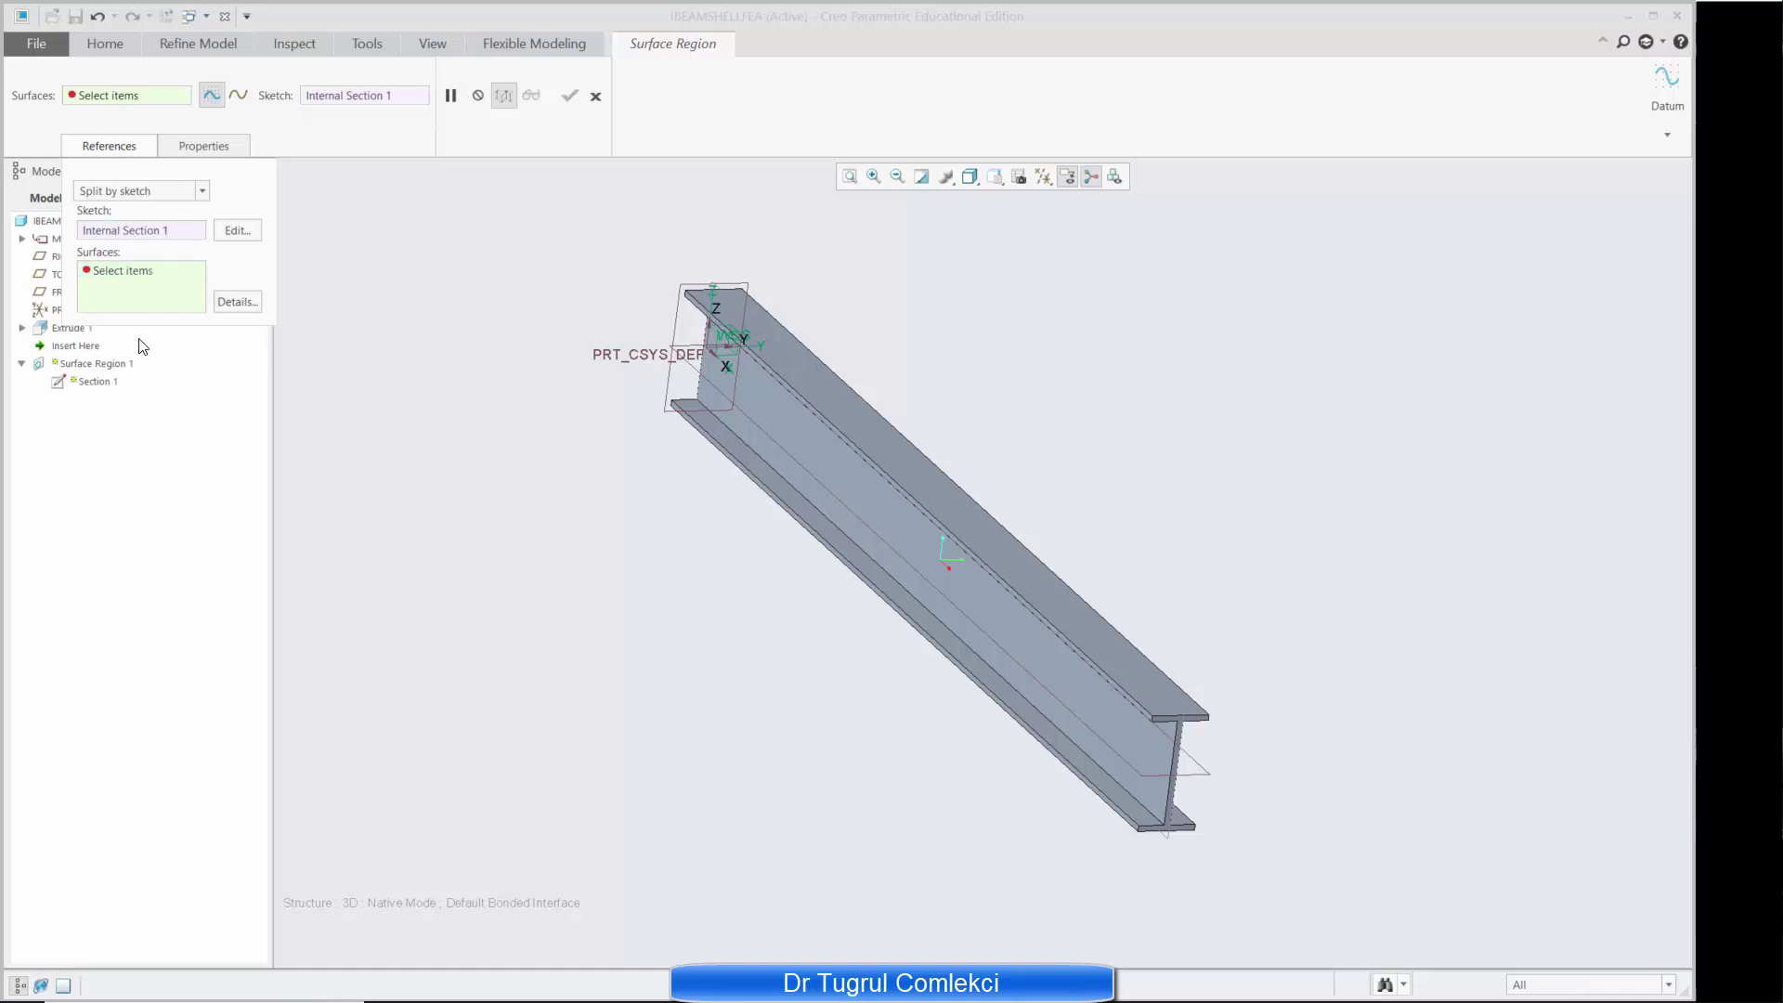
click(841, 400)
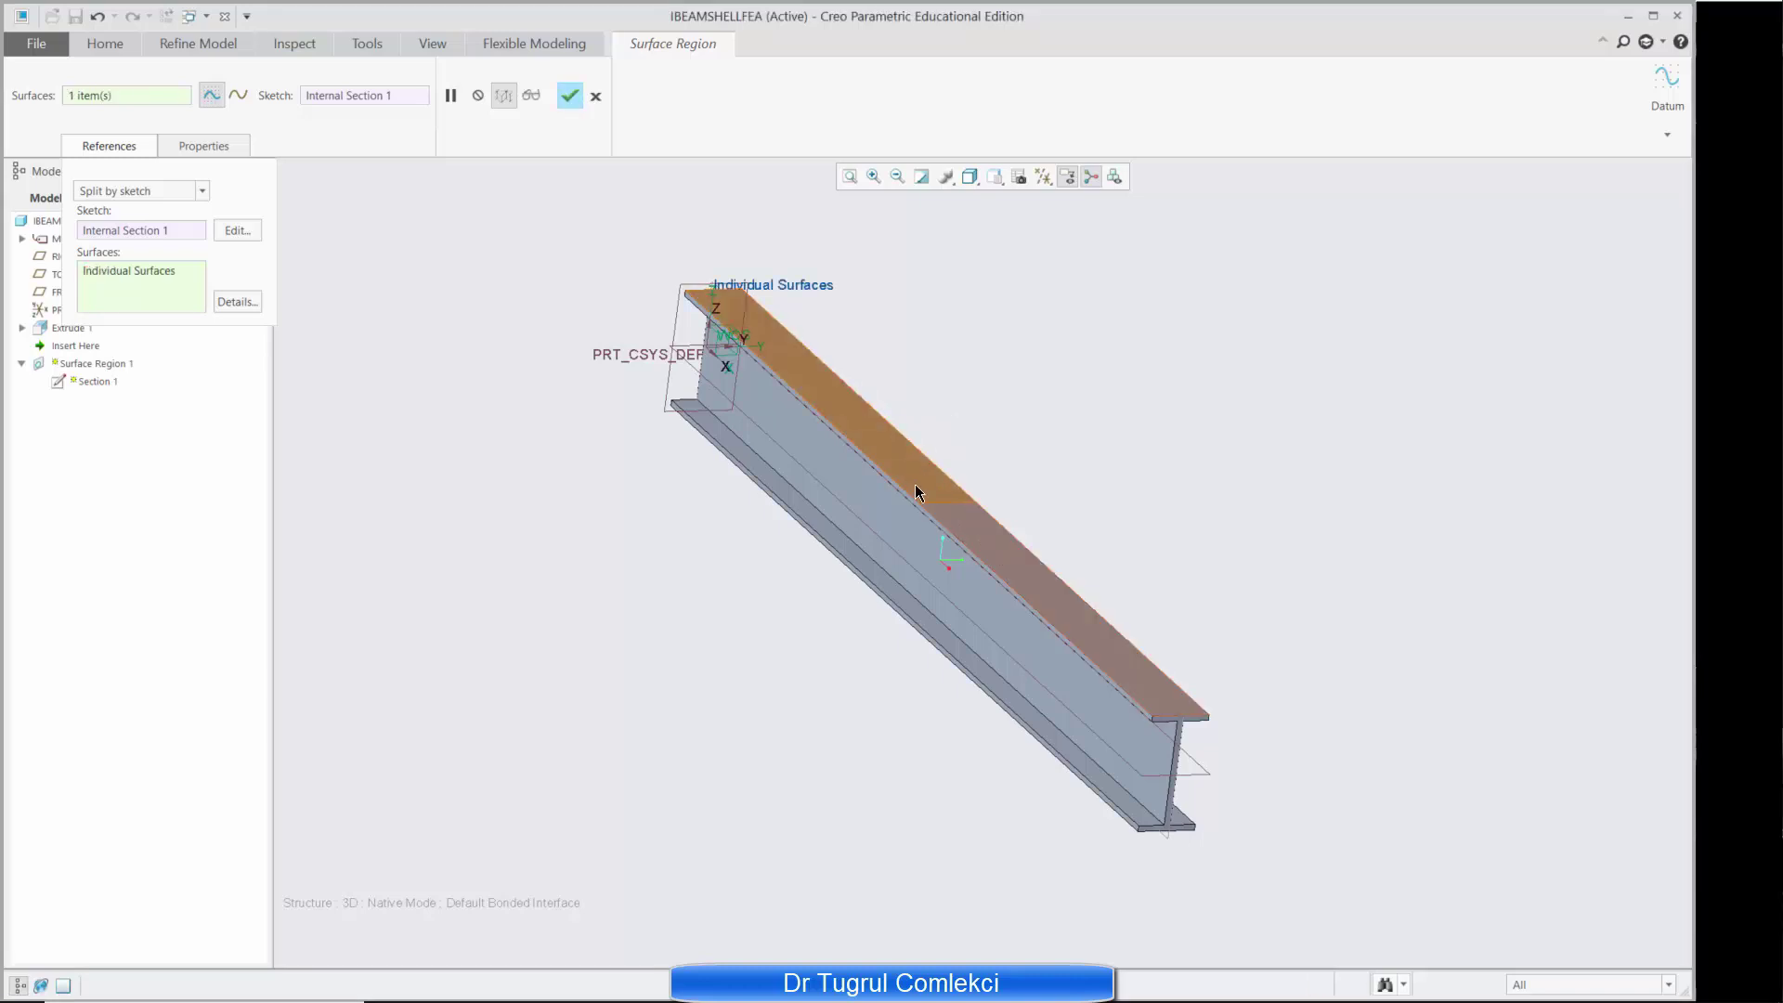
click(569, 96)
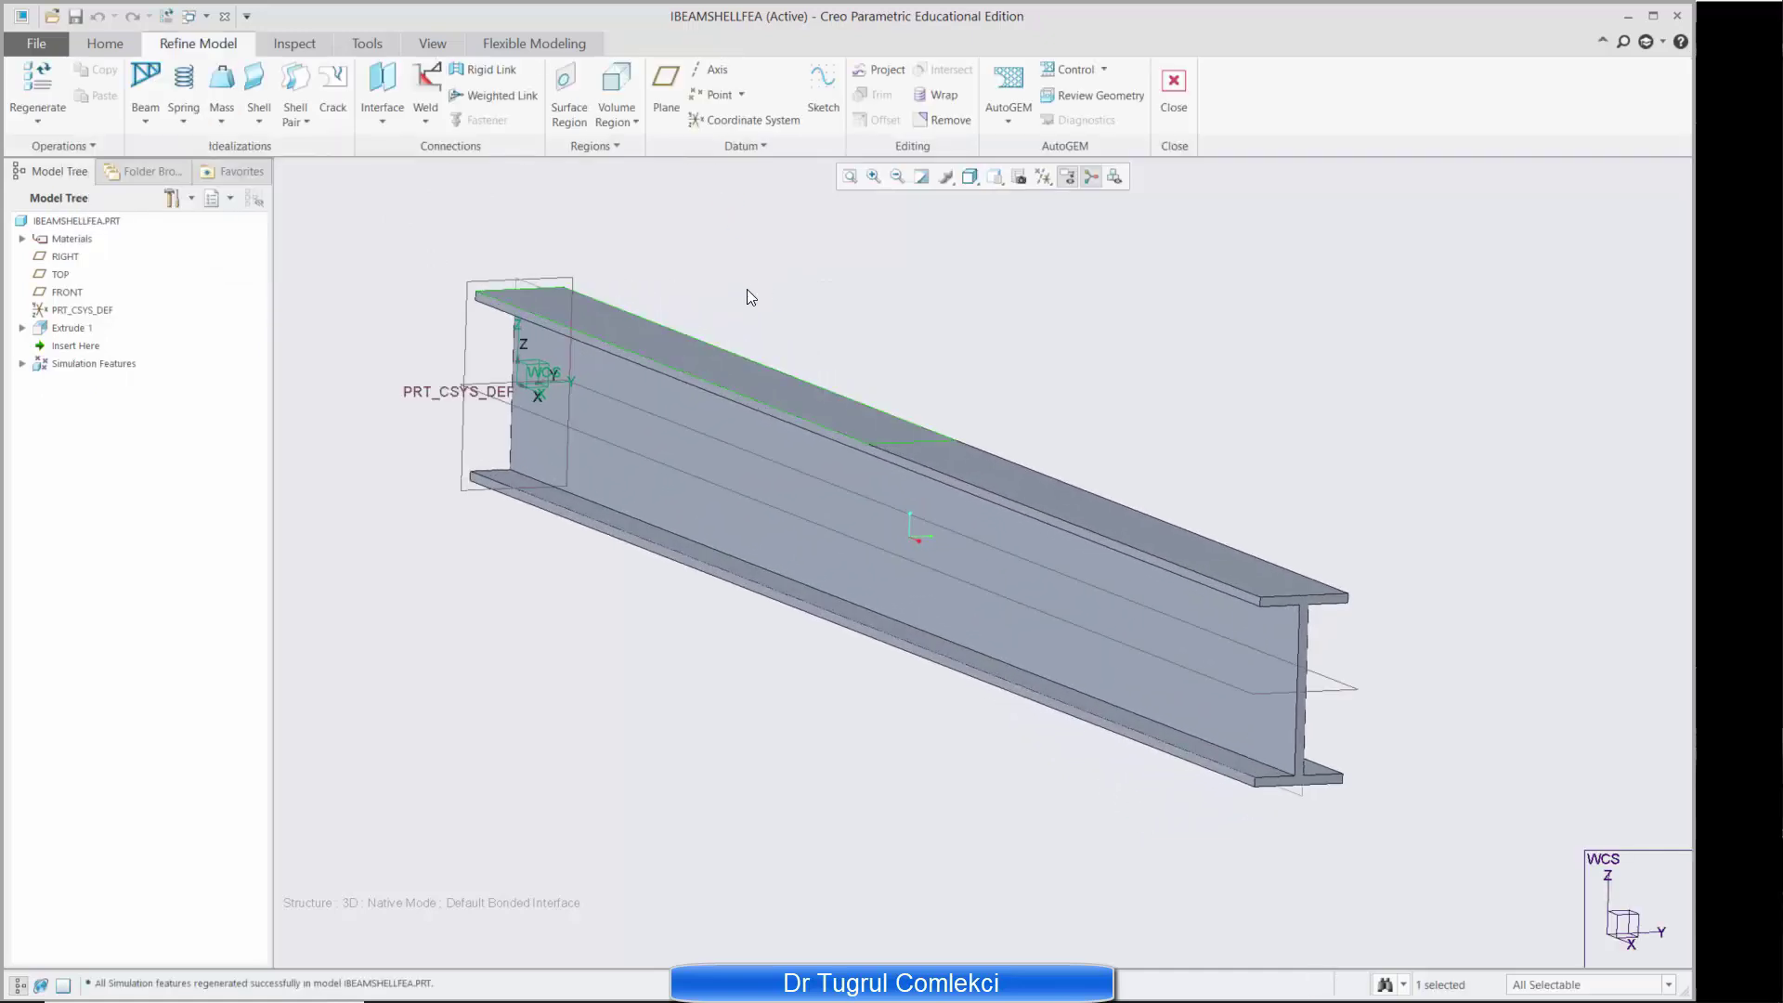
click(891, 450)
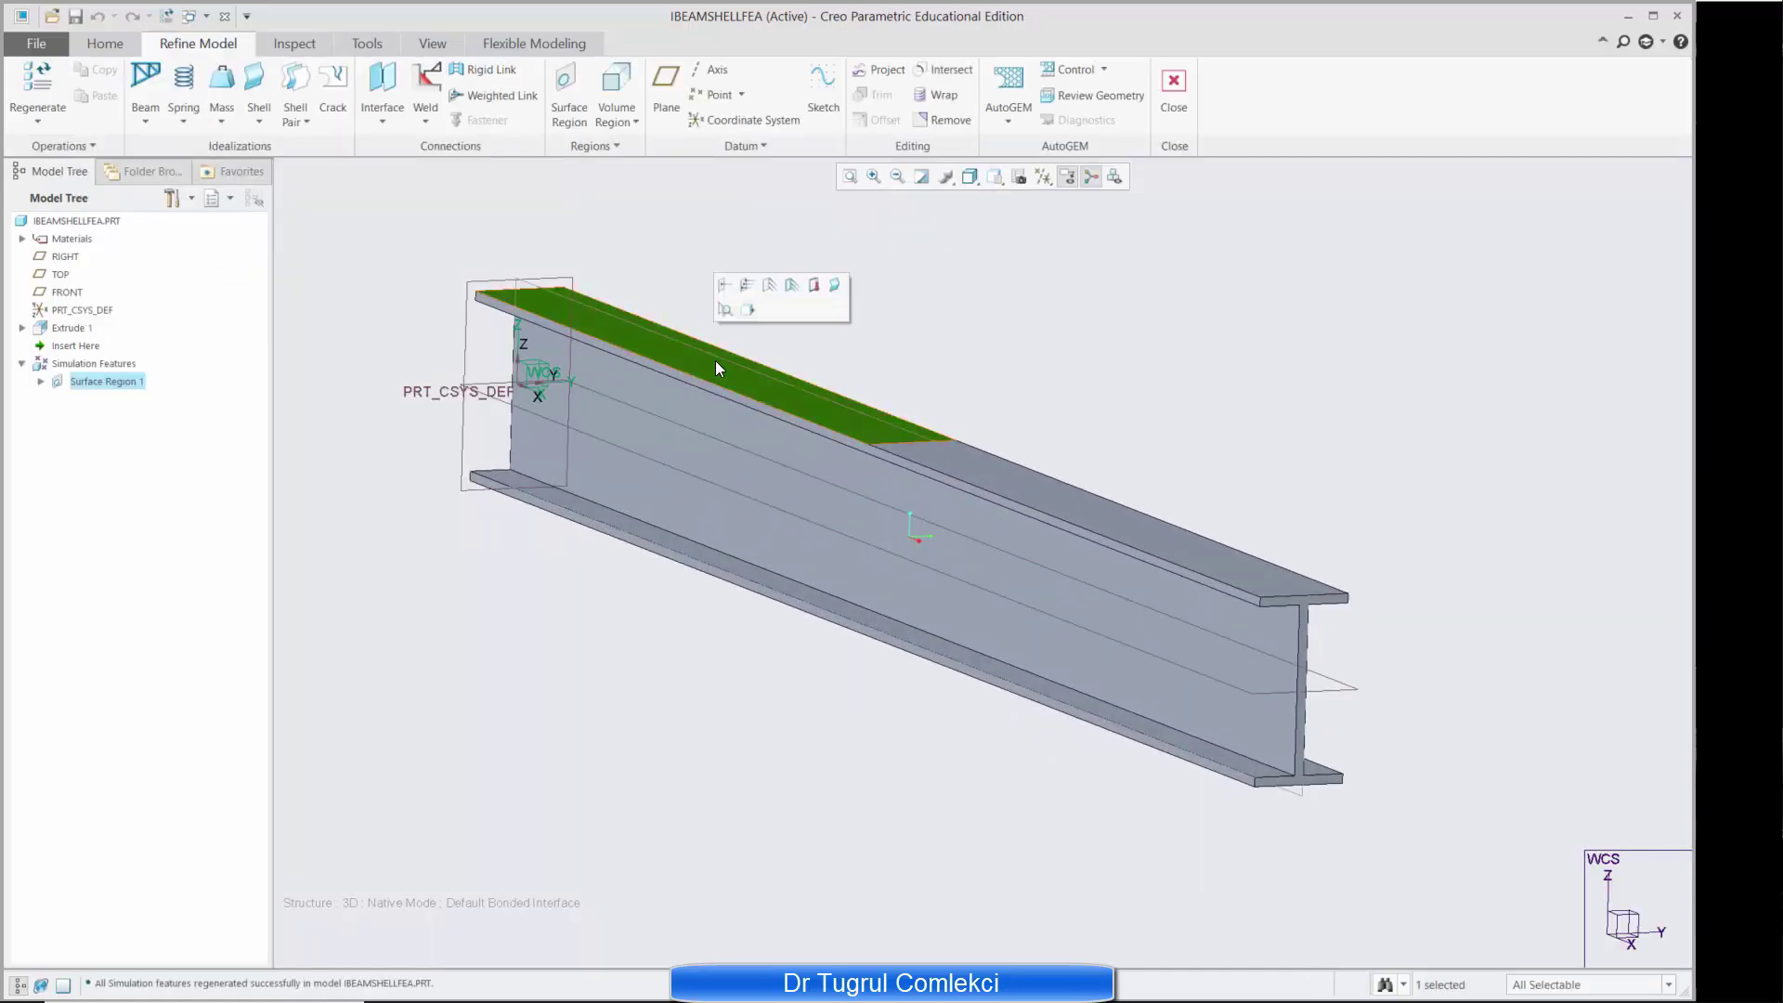
click(1021, 505)
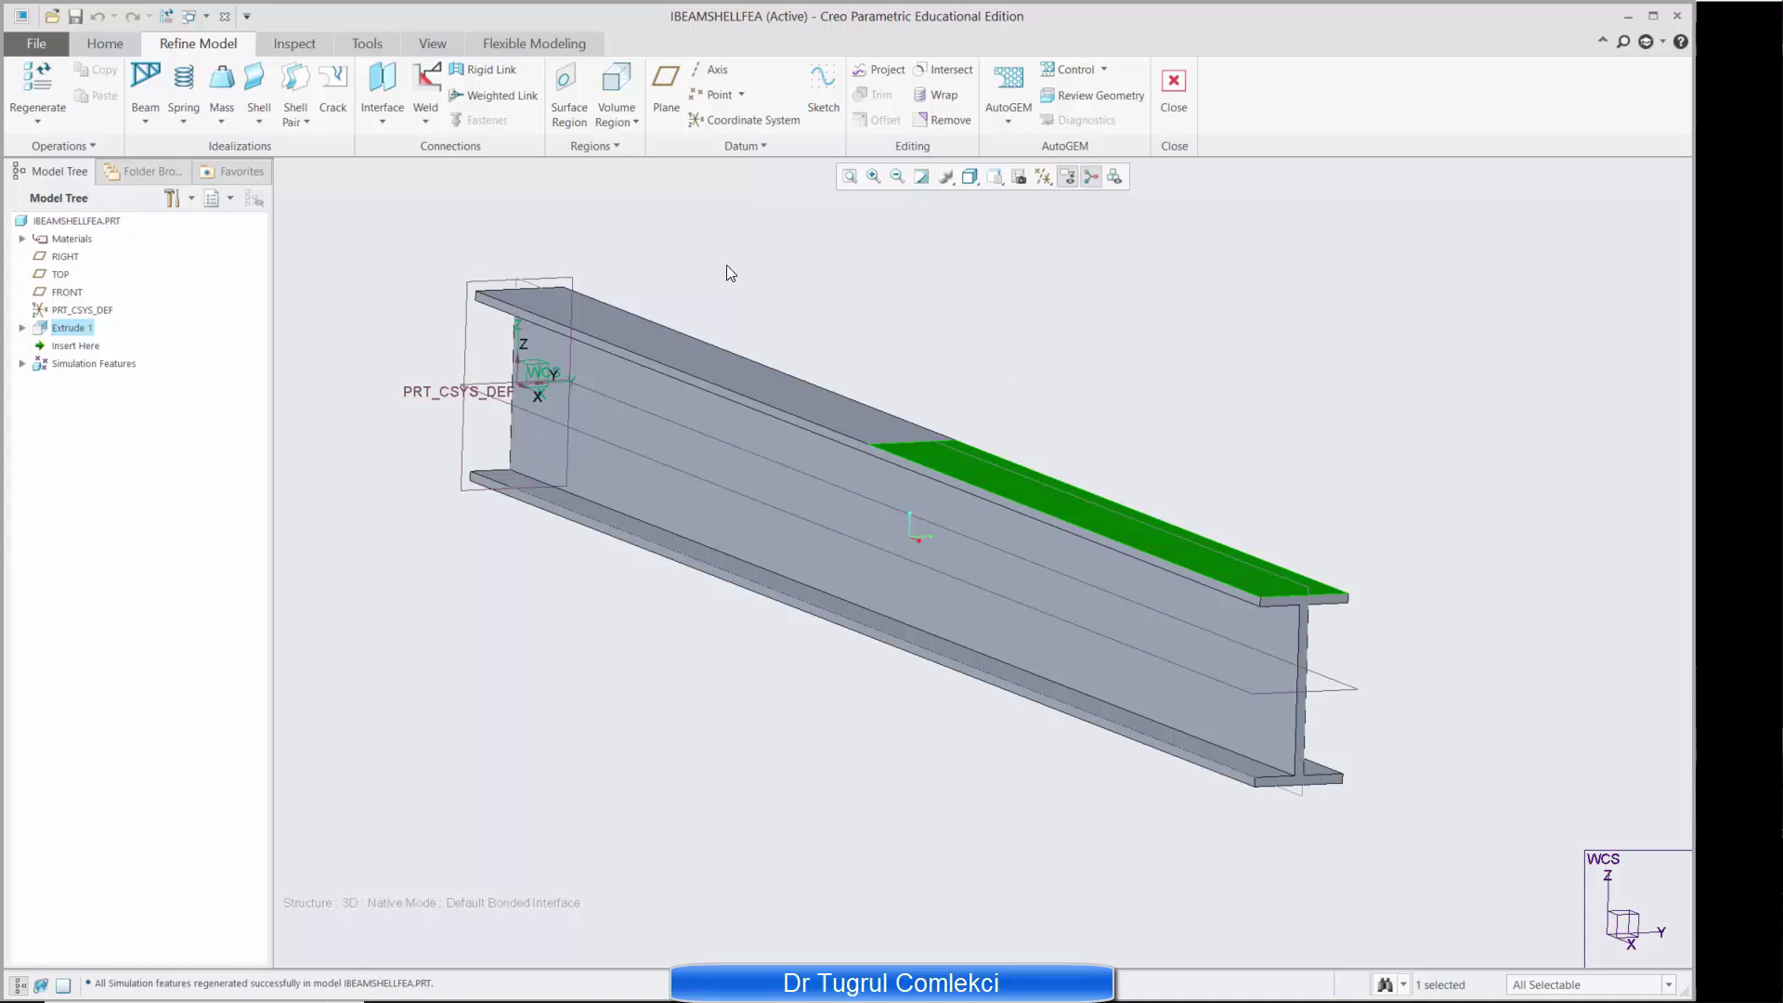
click(434, 277)
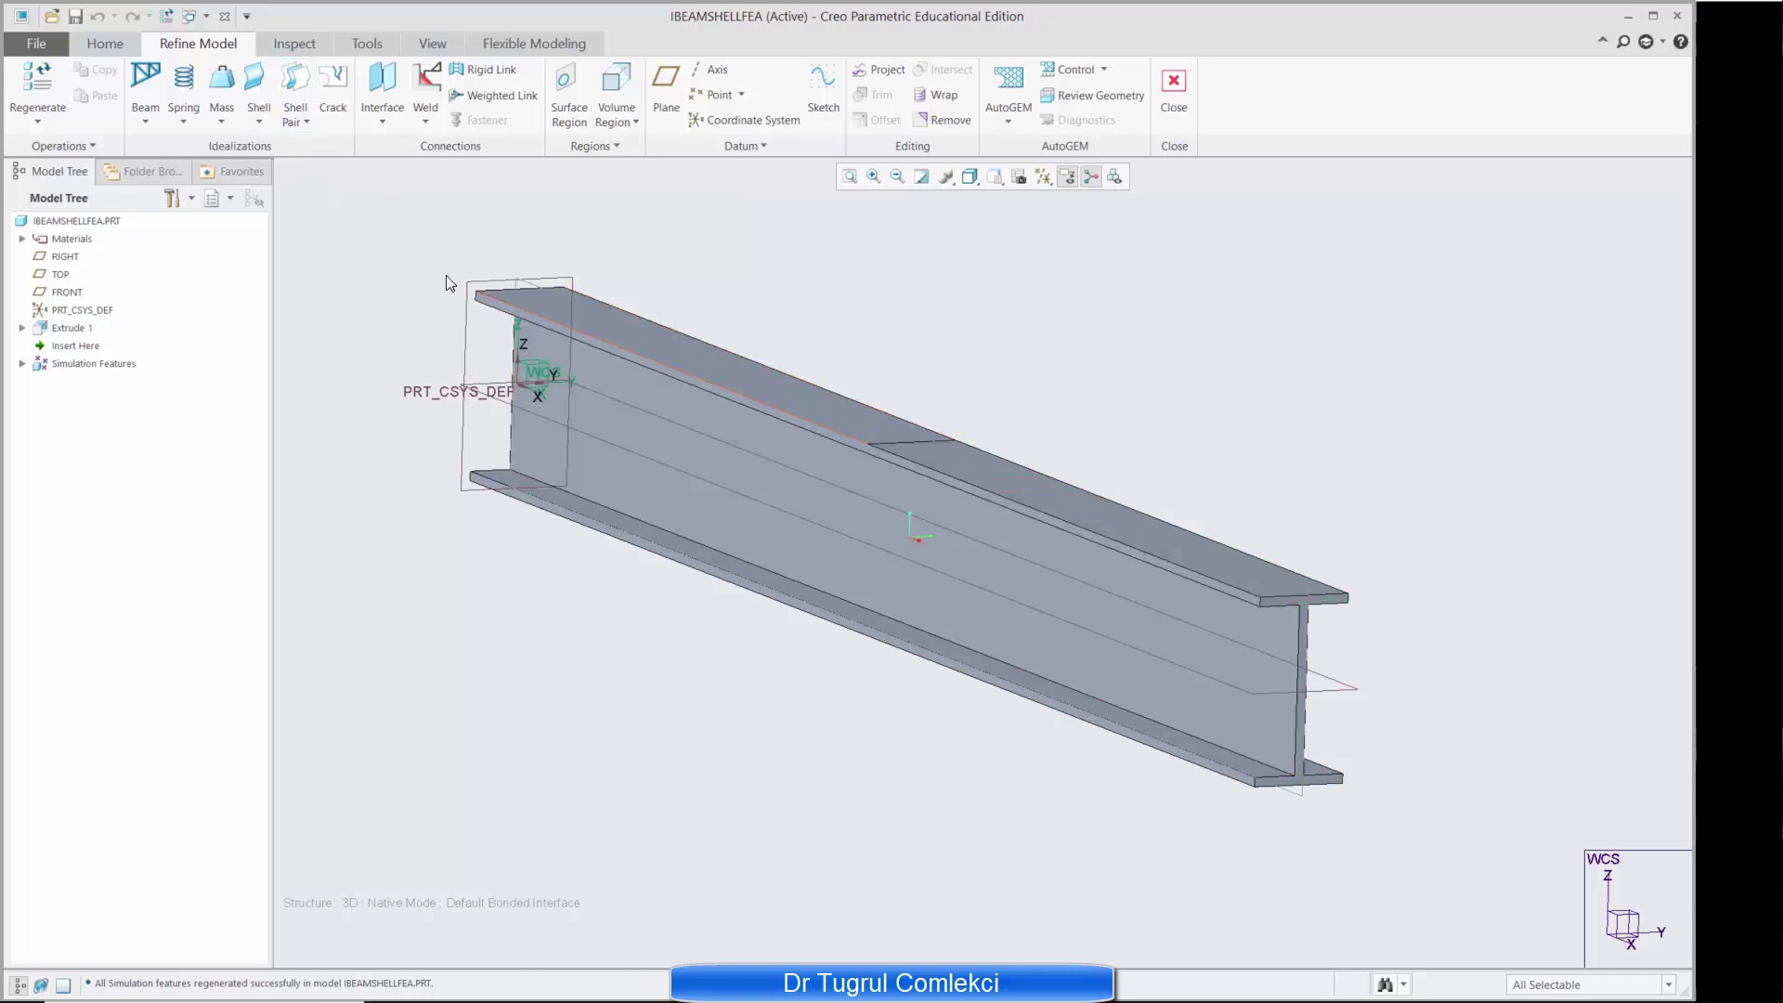
Step: Start a new shell pair and select both portions of the top flange surfaces
click(298, 125)
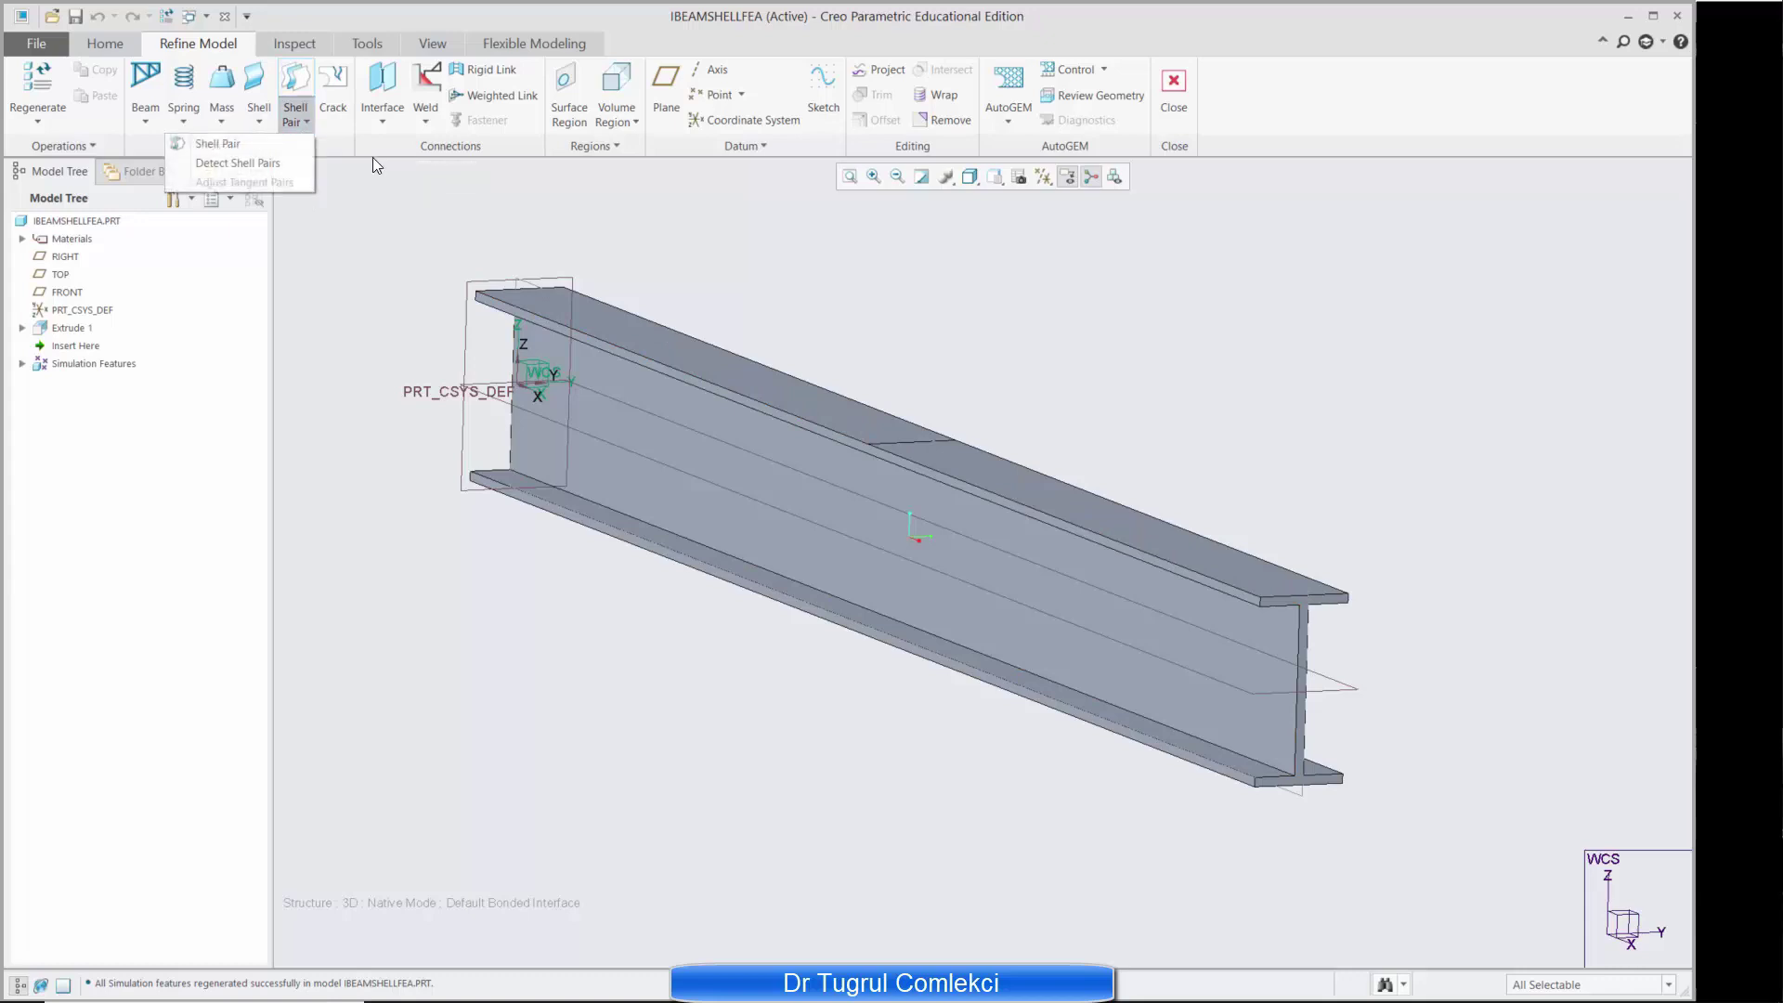
click(234, 145)
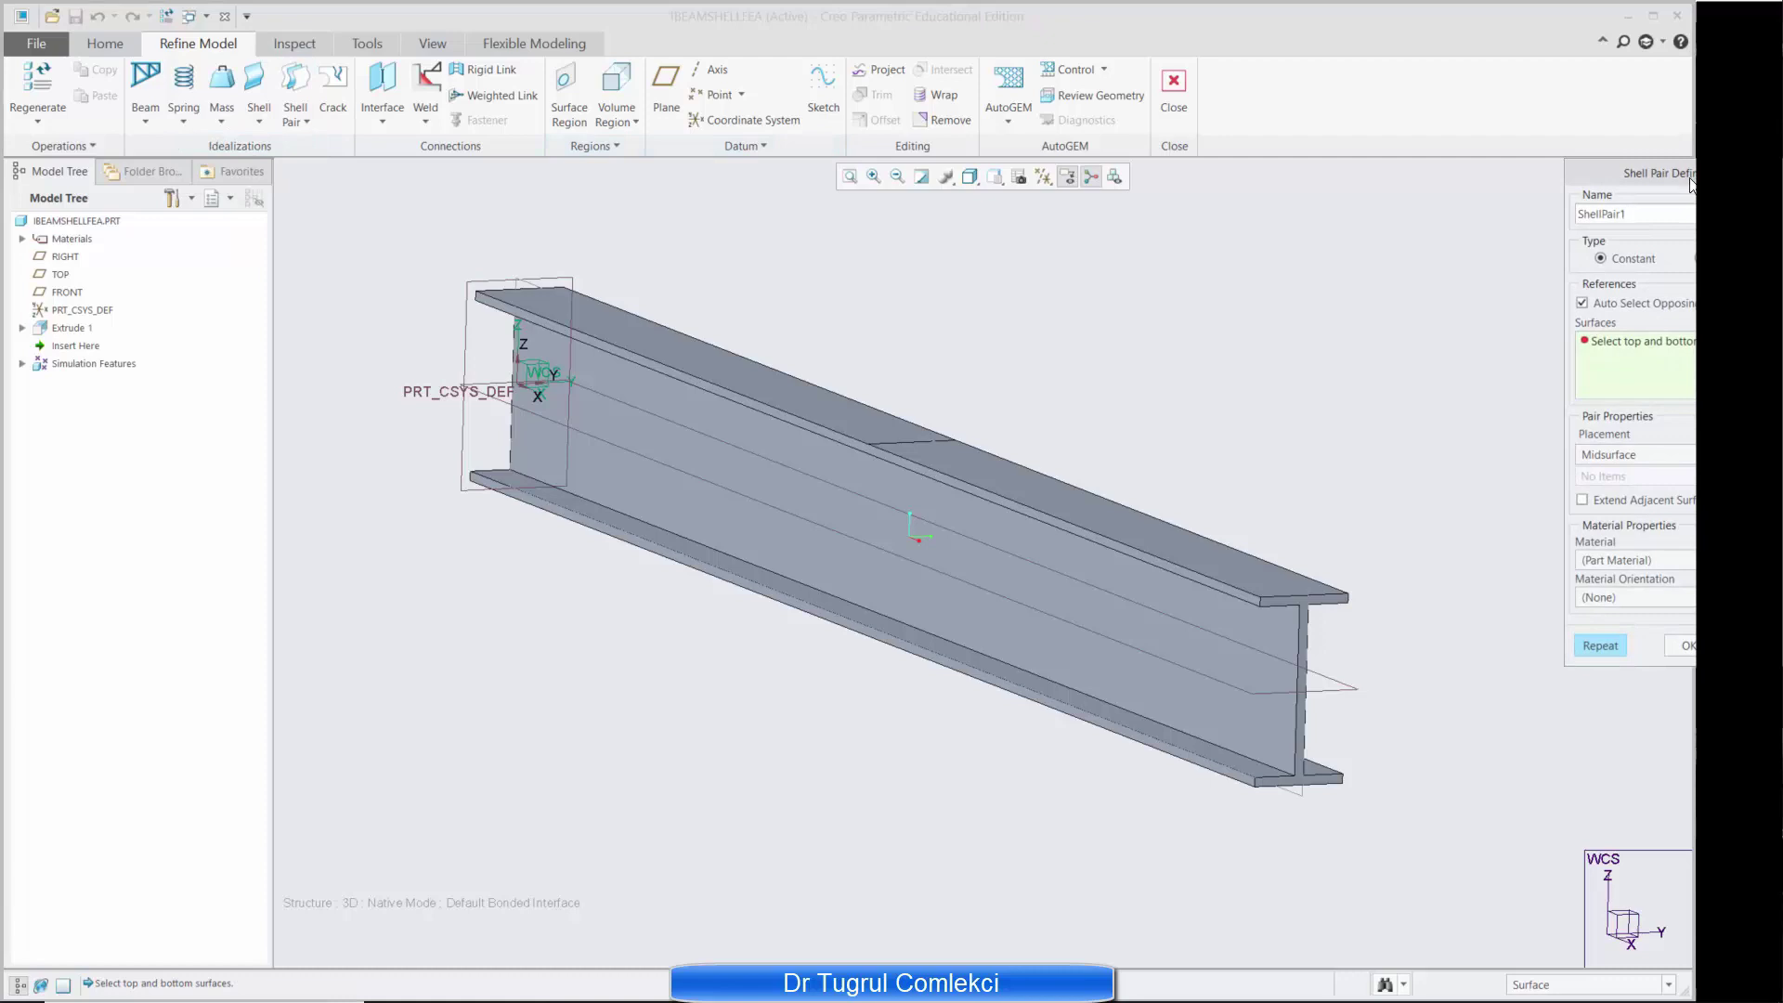
drag(1657, 172, 1404, 211)
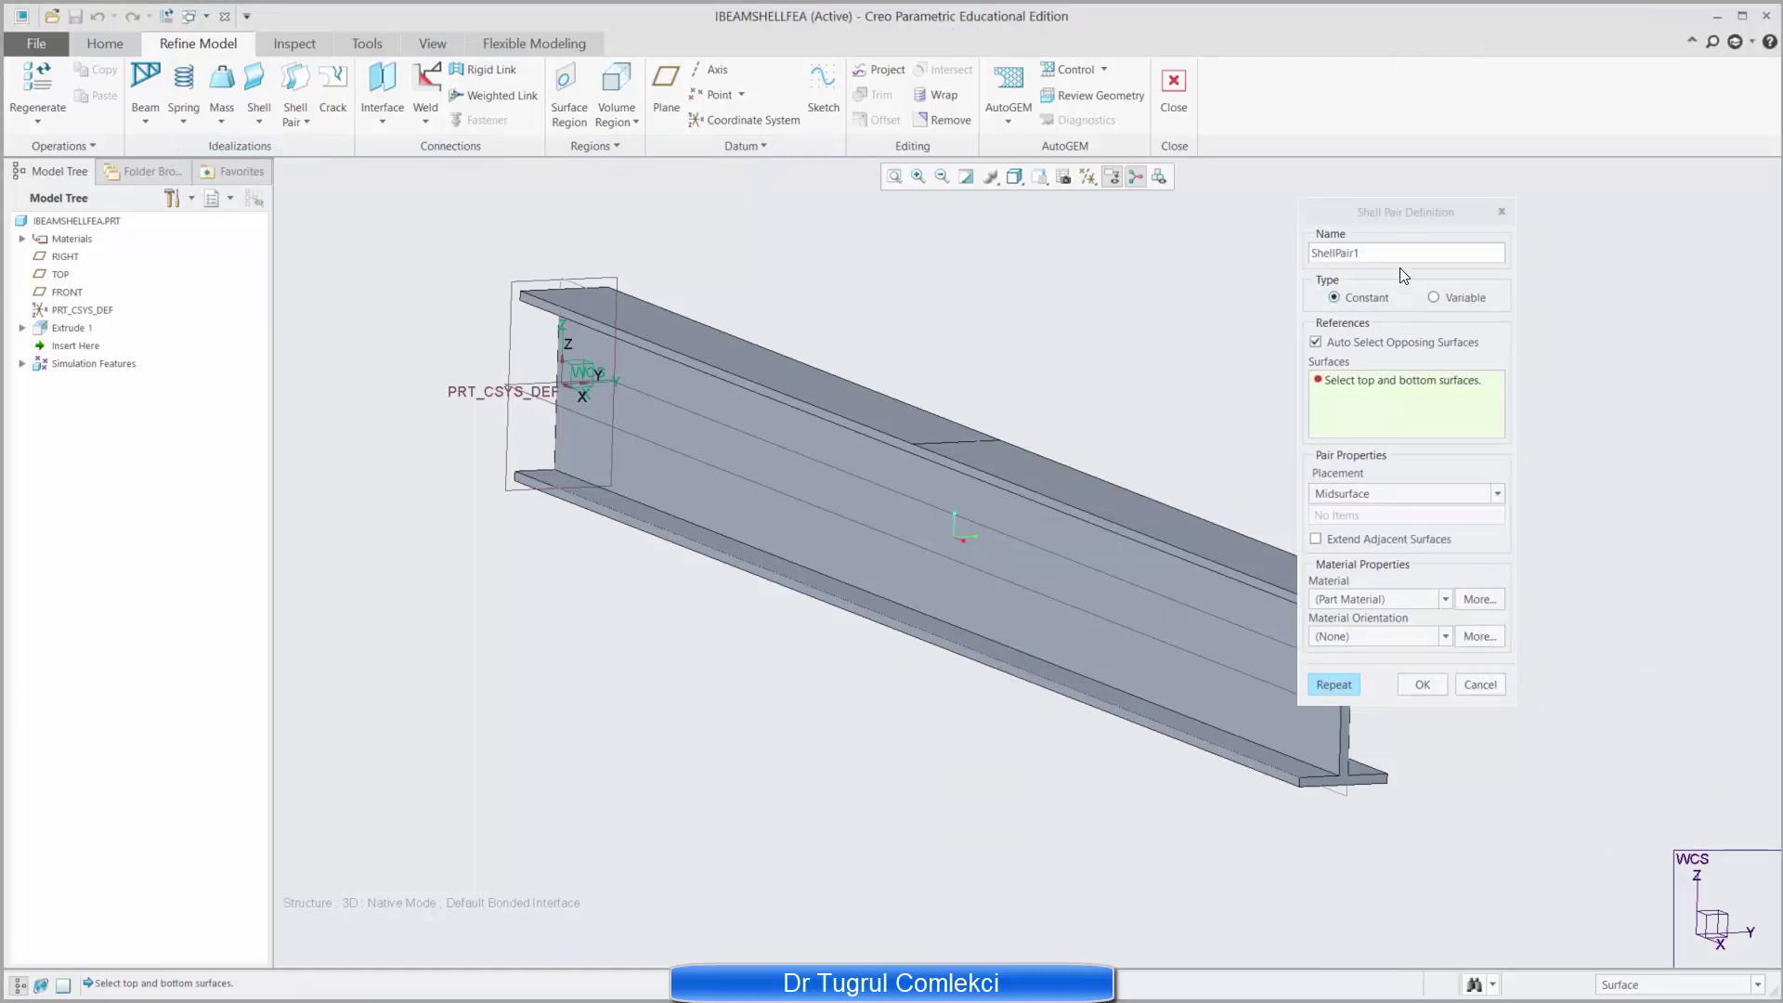
click(1387, 288)
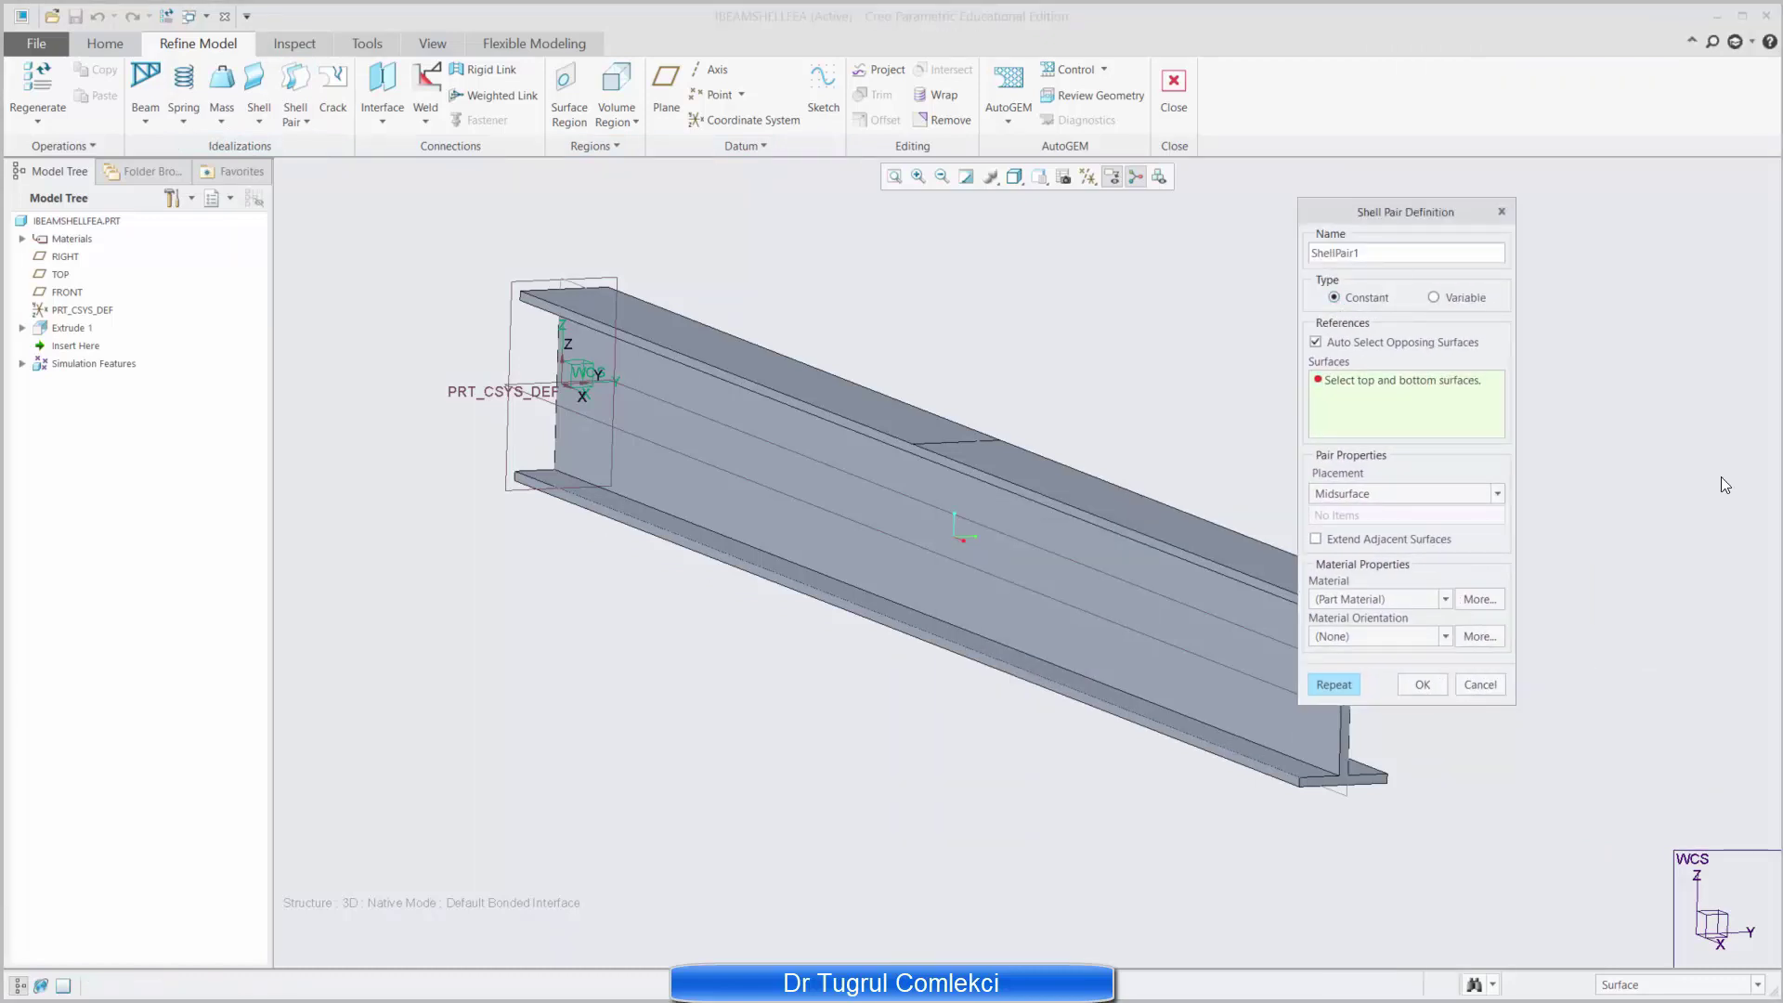
click(1101, 533)
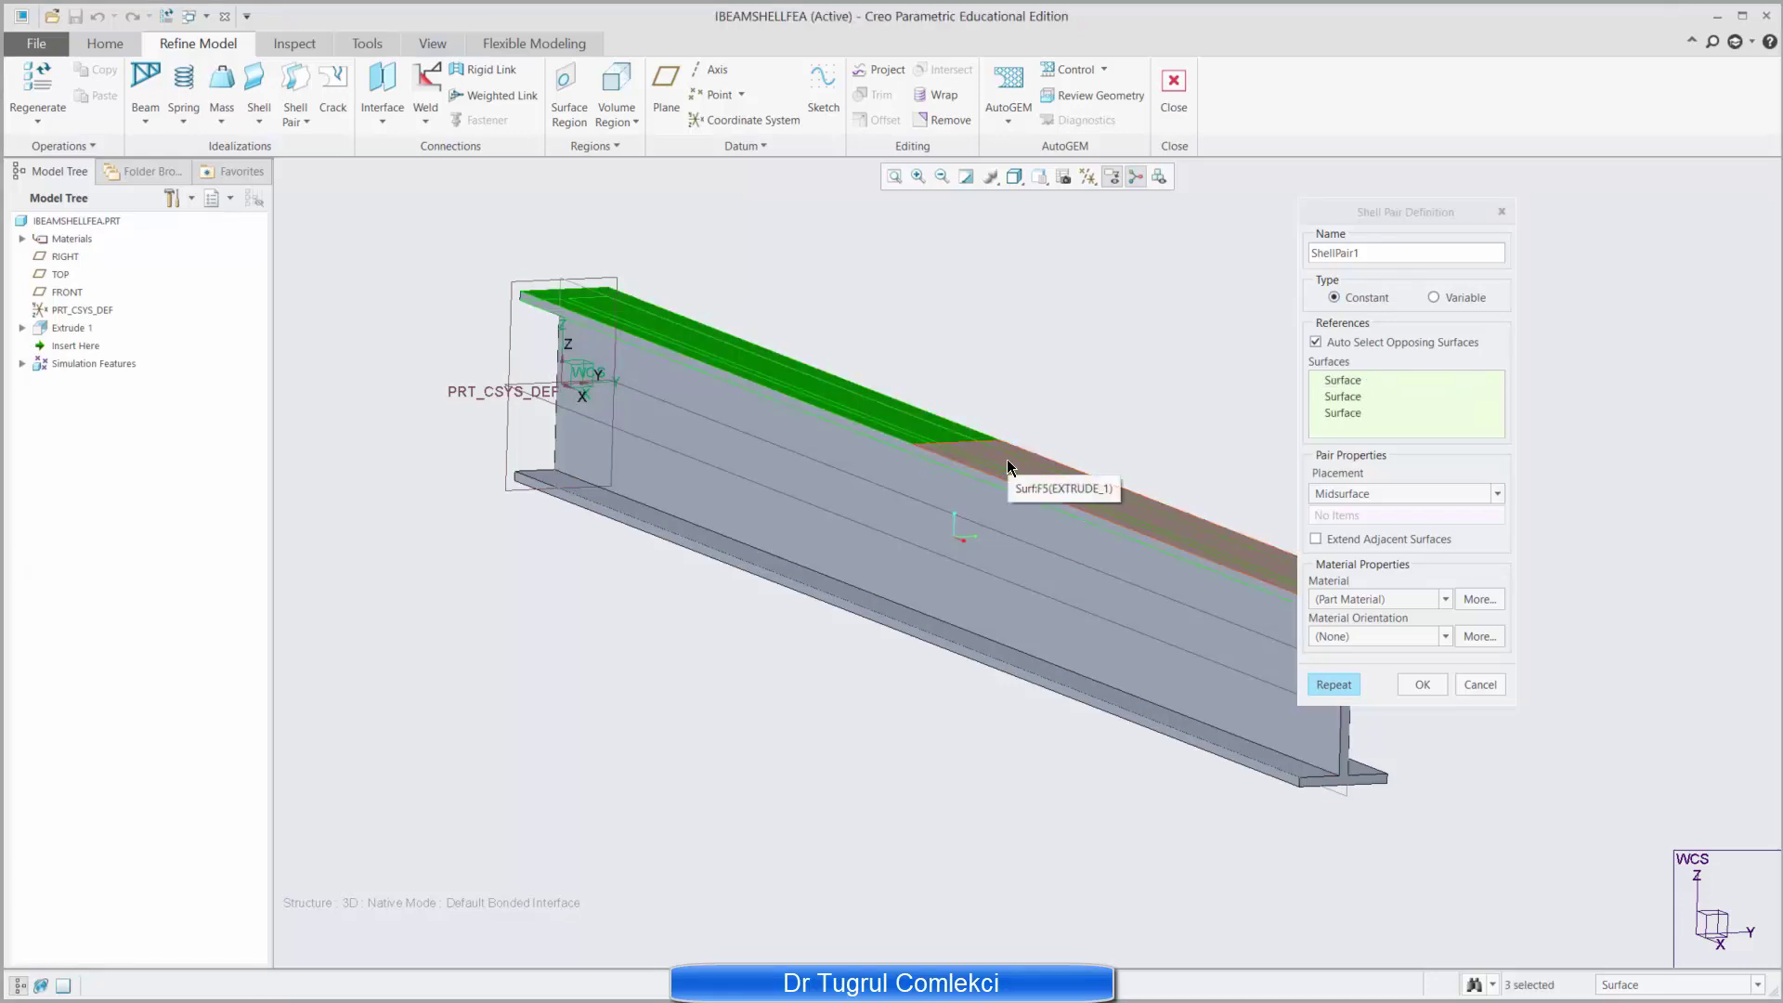
click(1258, 574)
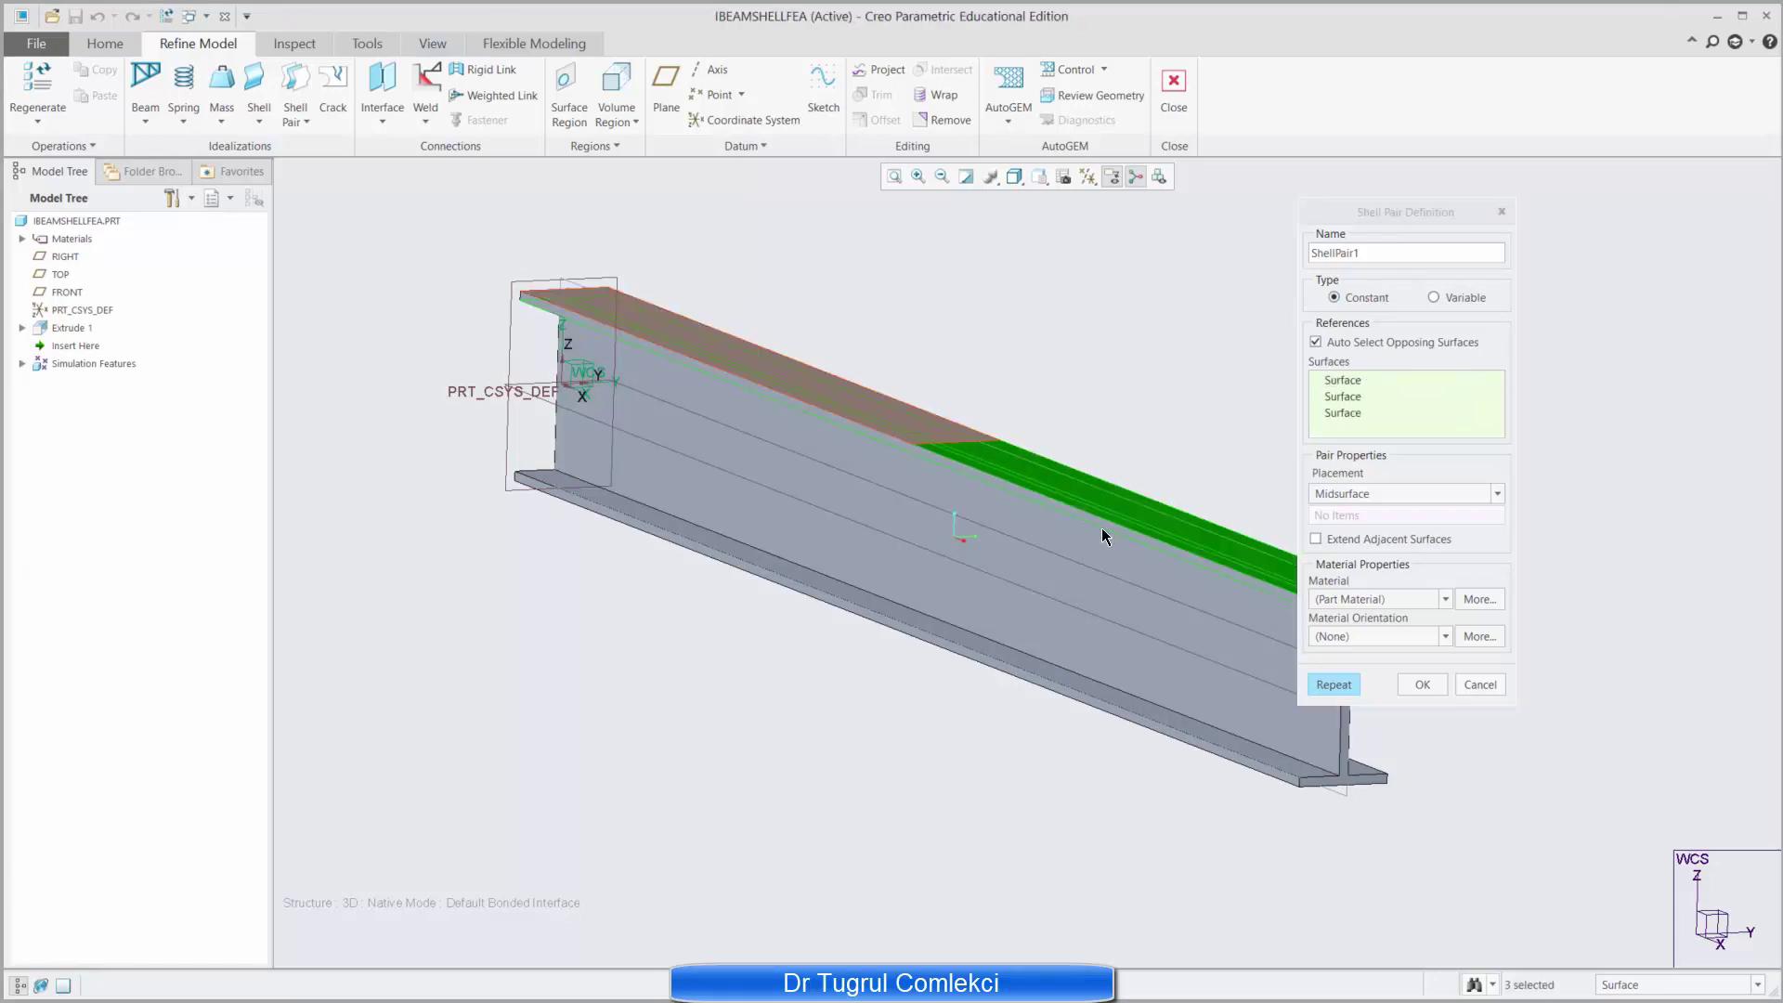
ctrl+click(883, 423)
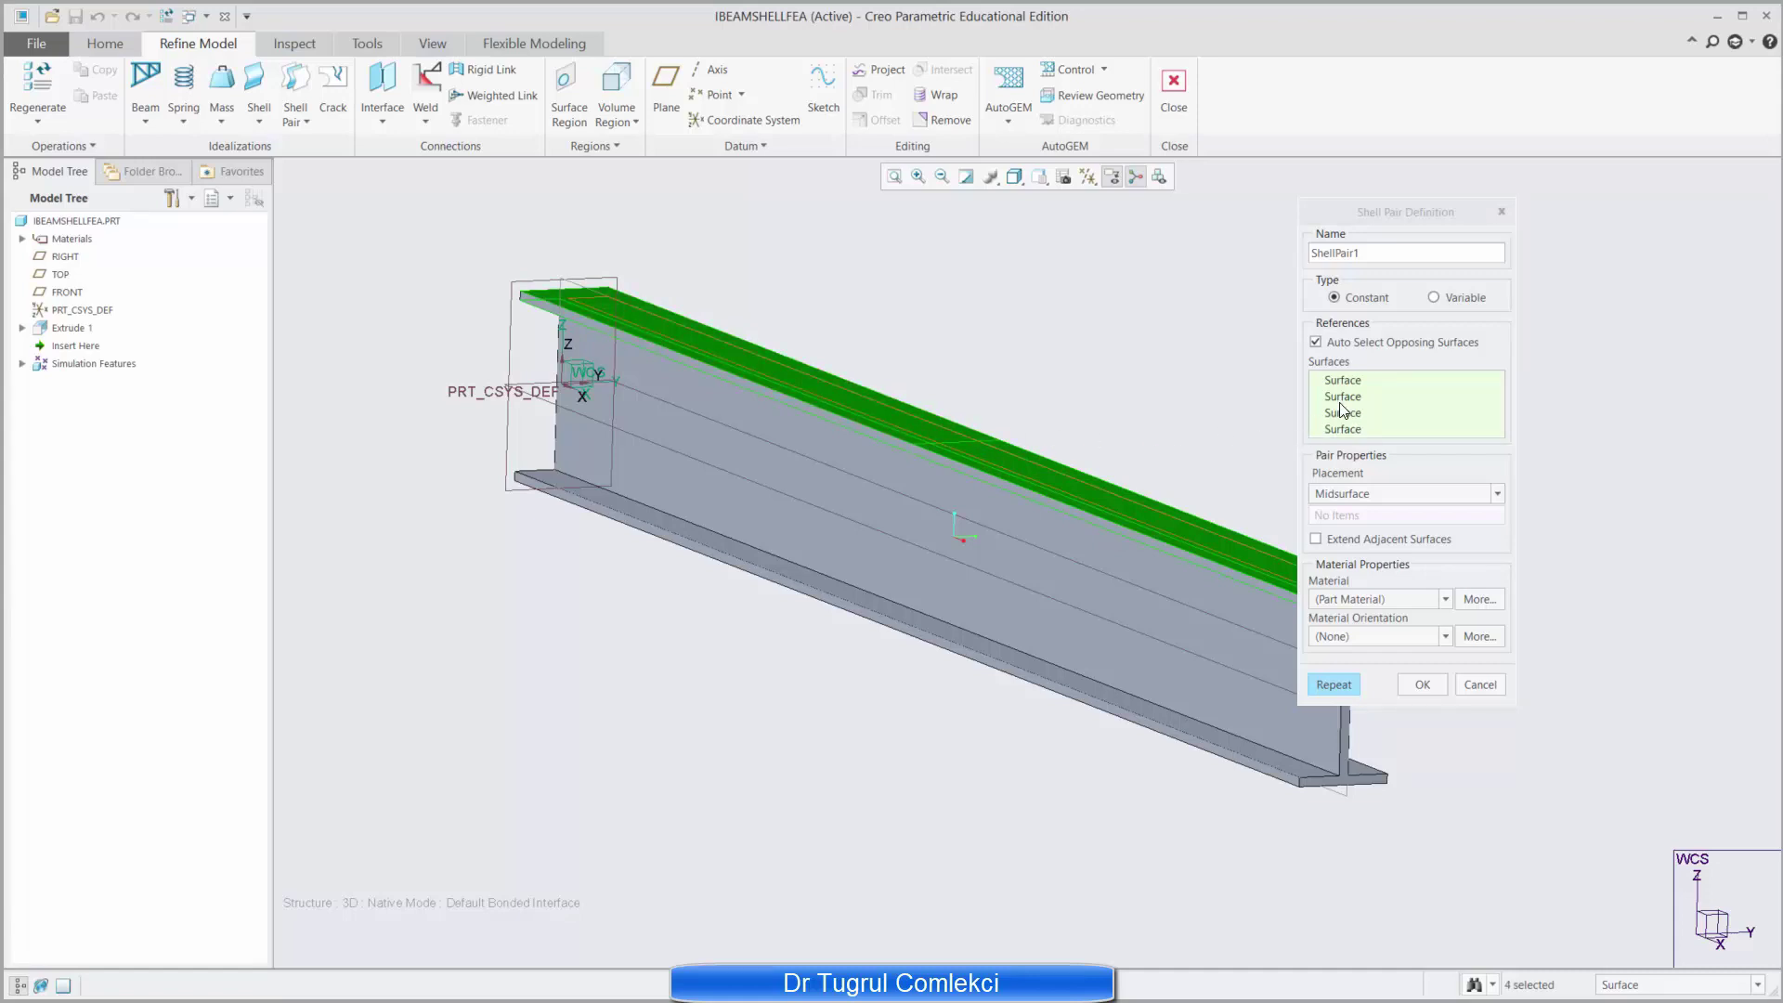
Step: Assign STEEL_LOW_CARBON material with Midsurface placement and create ShellPair1
click(1351, 598)
click(1357, 630)
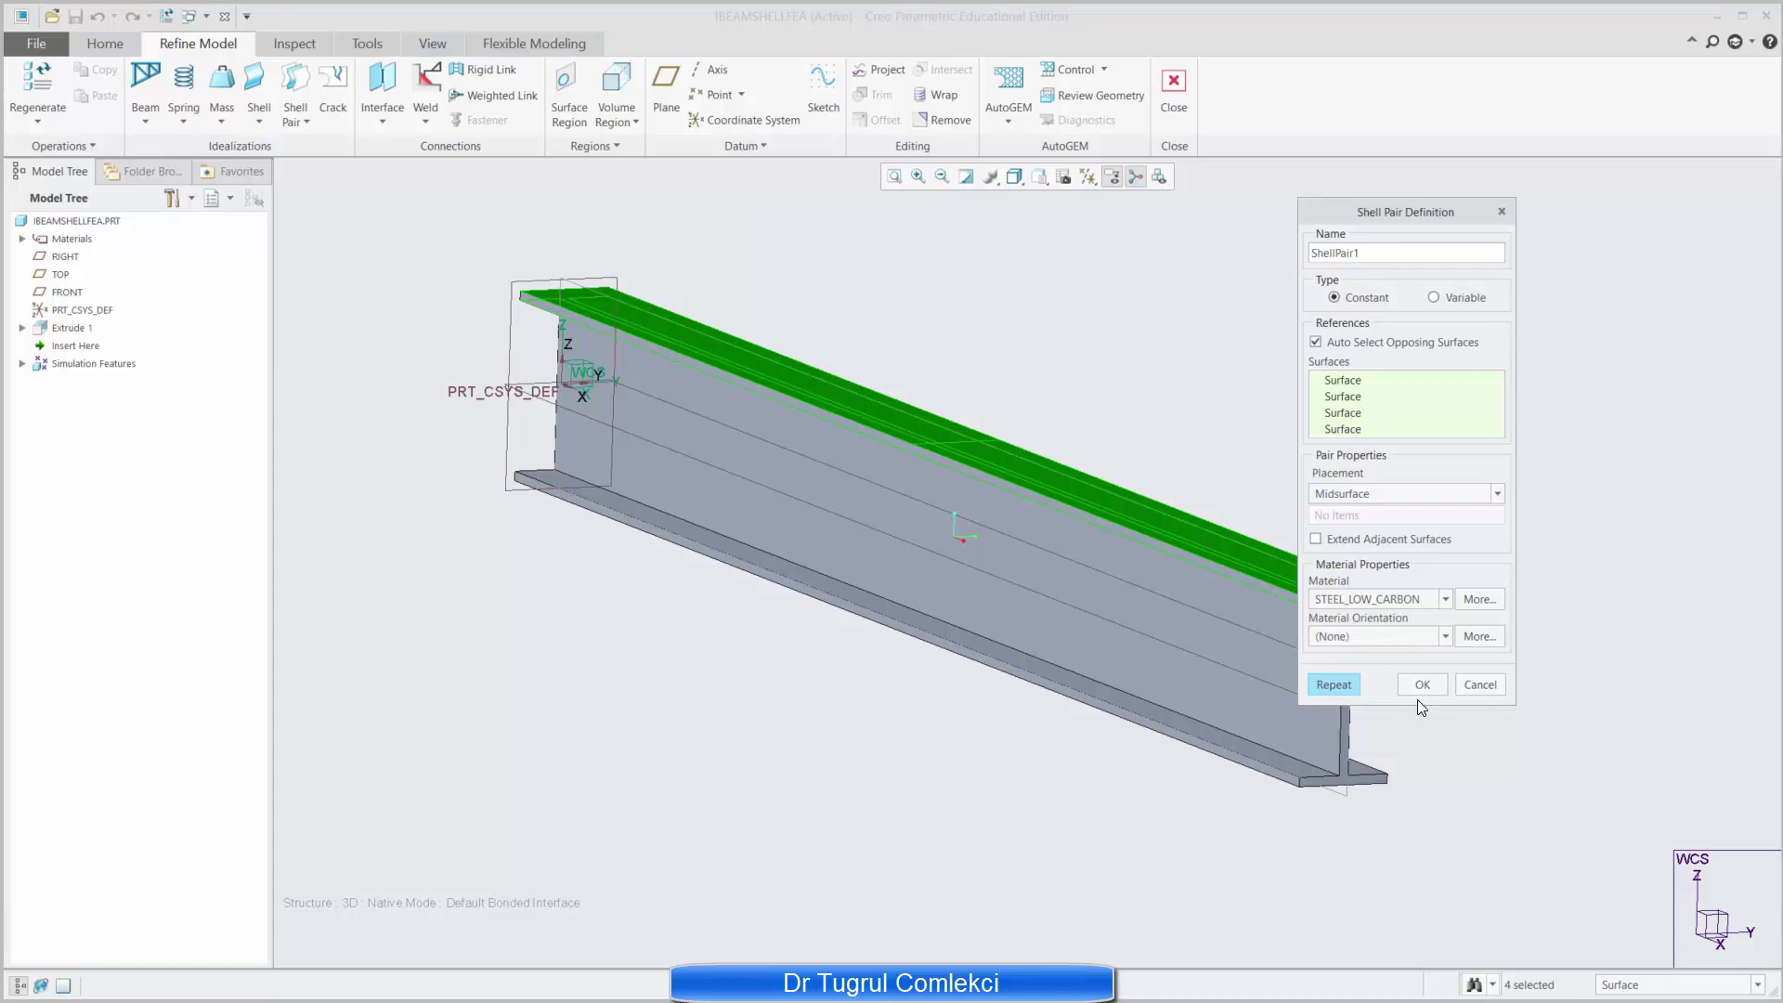
click(1497, 493)
click(1497, 493)
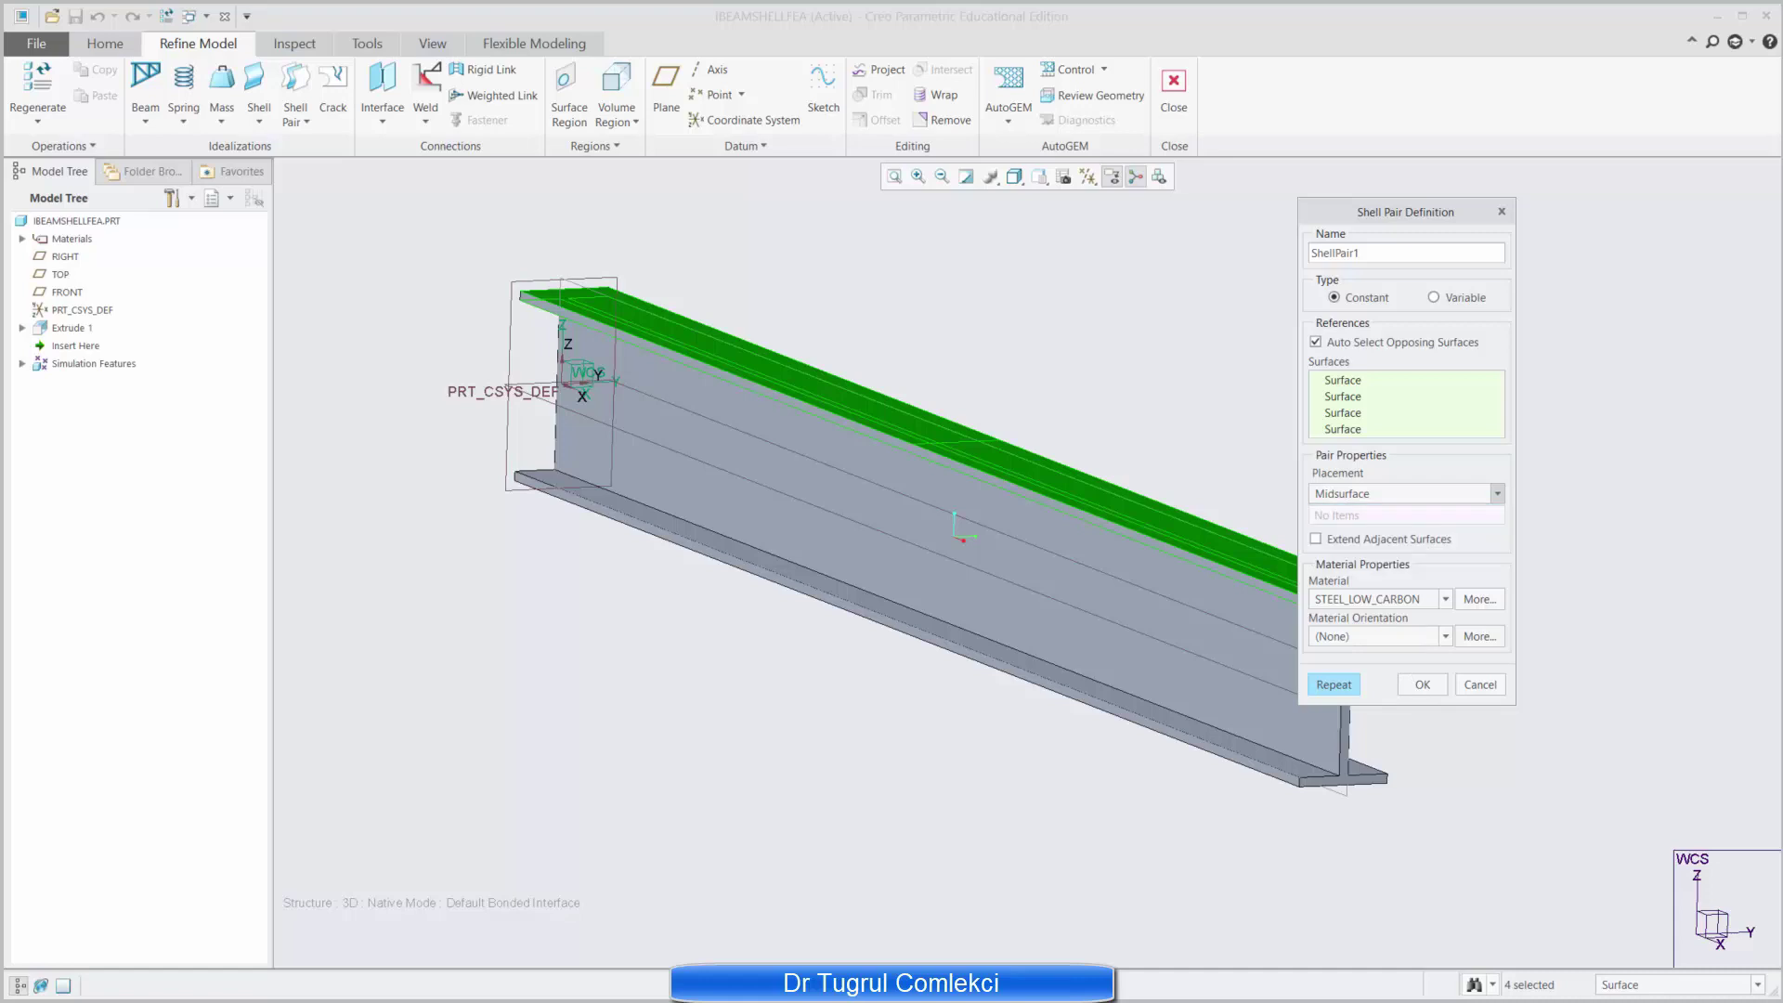
click(1420, 688)
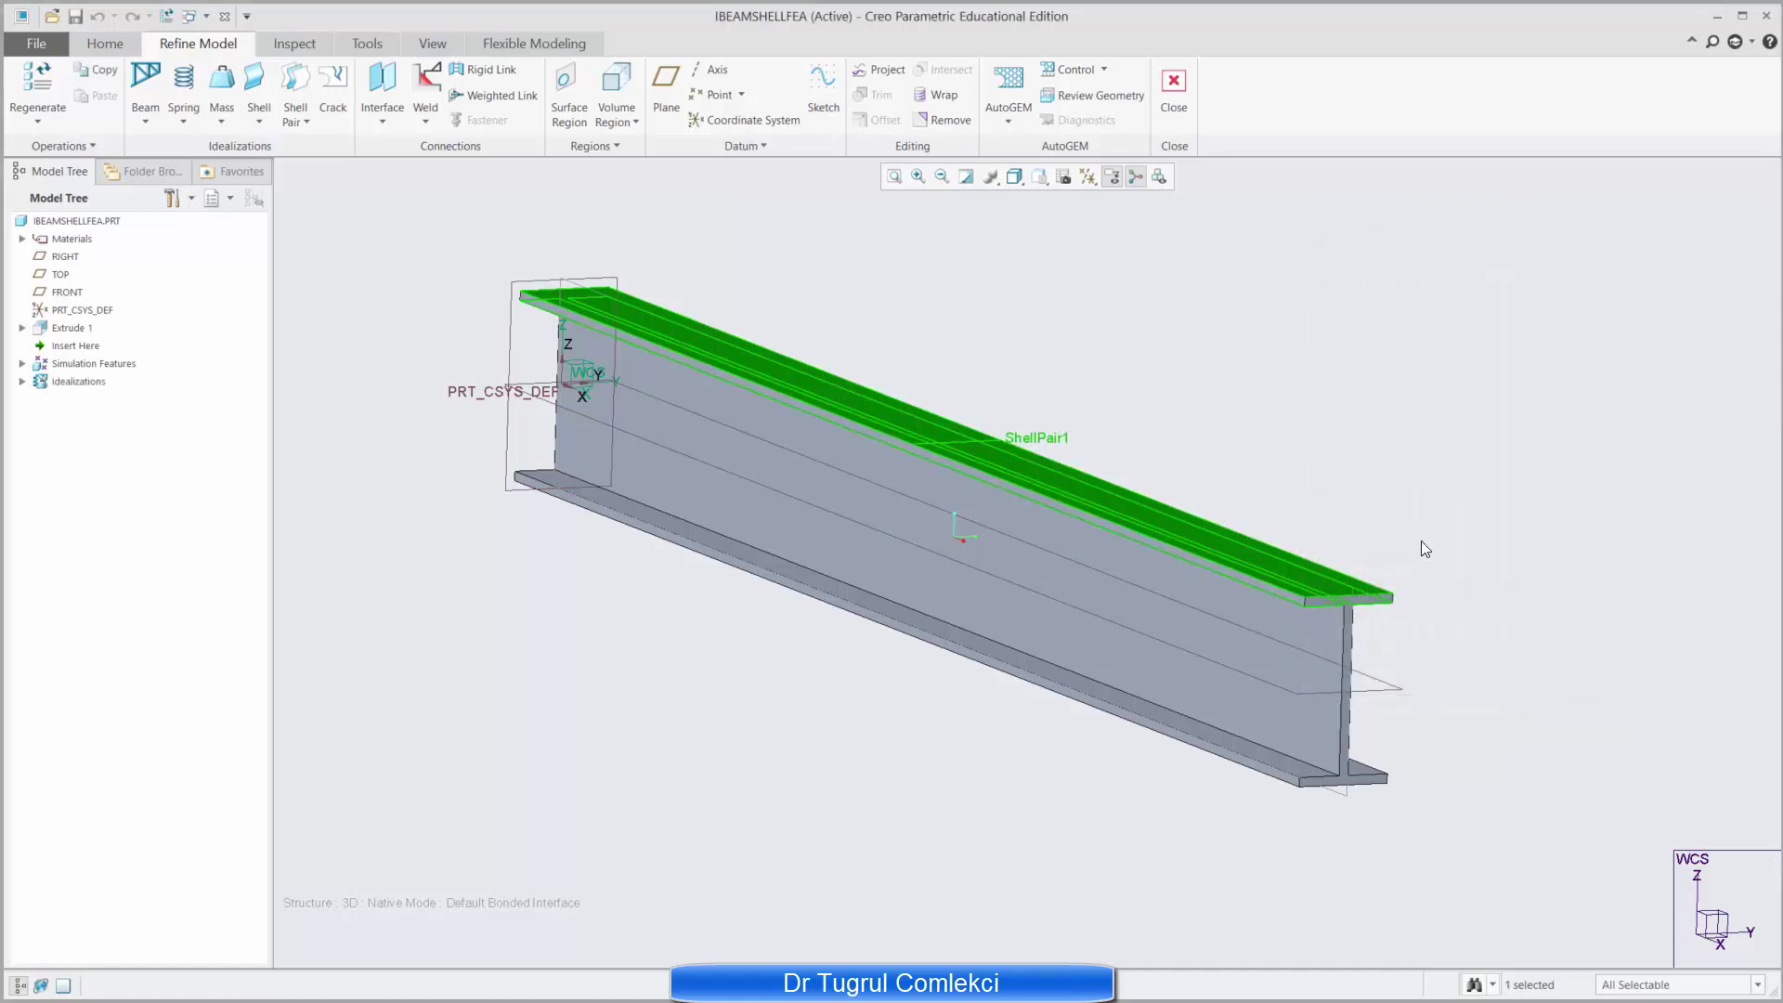
Step: Create ShellPair2 on the beam's web surfaces at the midsurface
mouse_move(1282, 526)
middle_down()
mouse_move(1281, 502)
mouse_move(1290, 518)
middle_up()
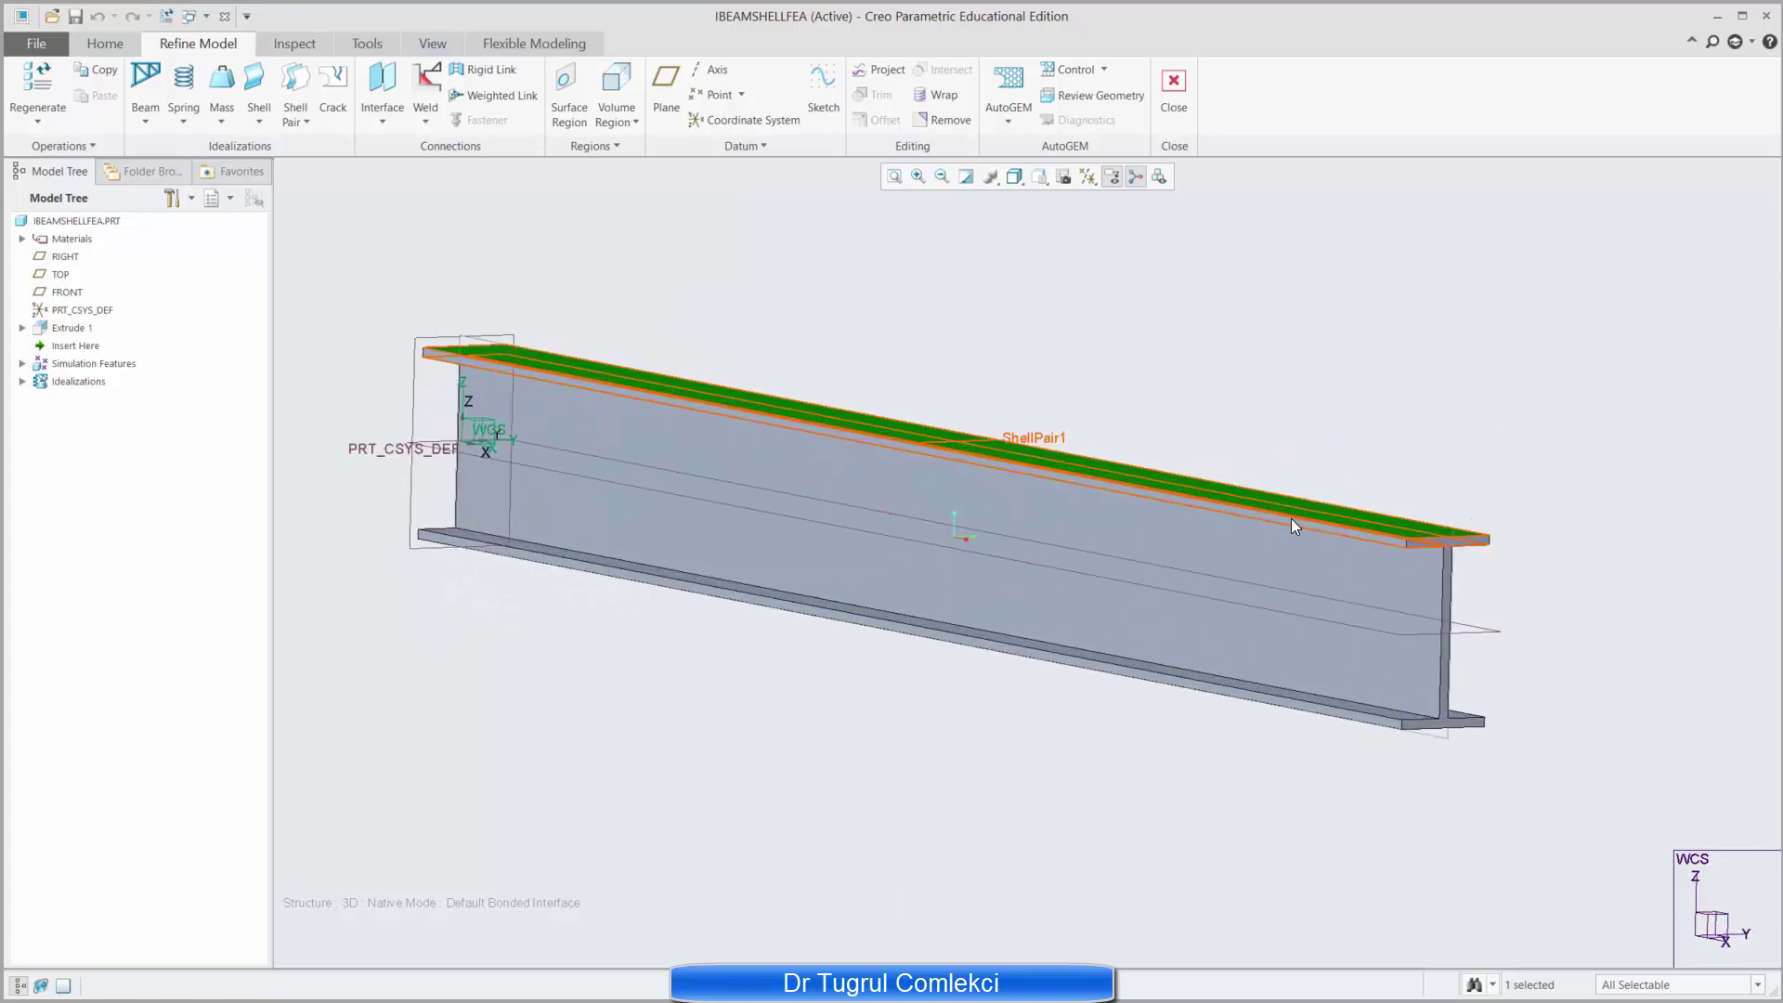
click(295, 118)
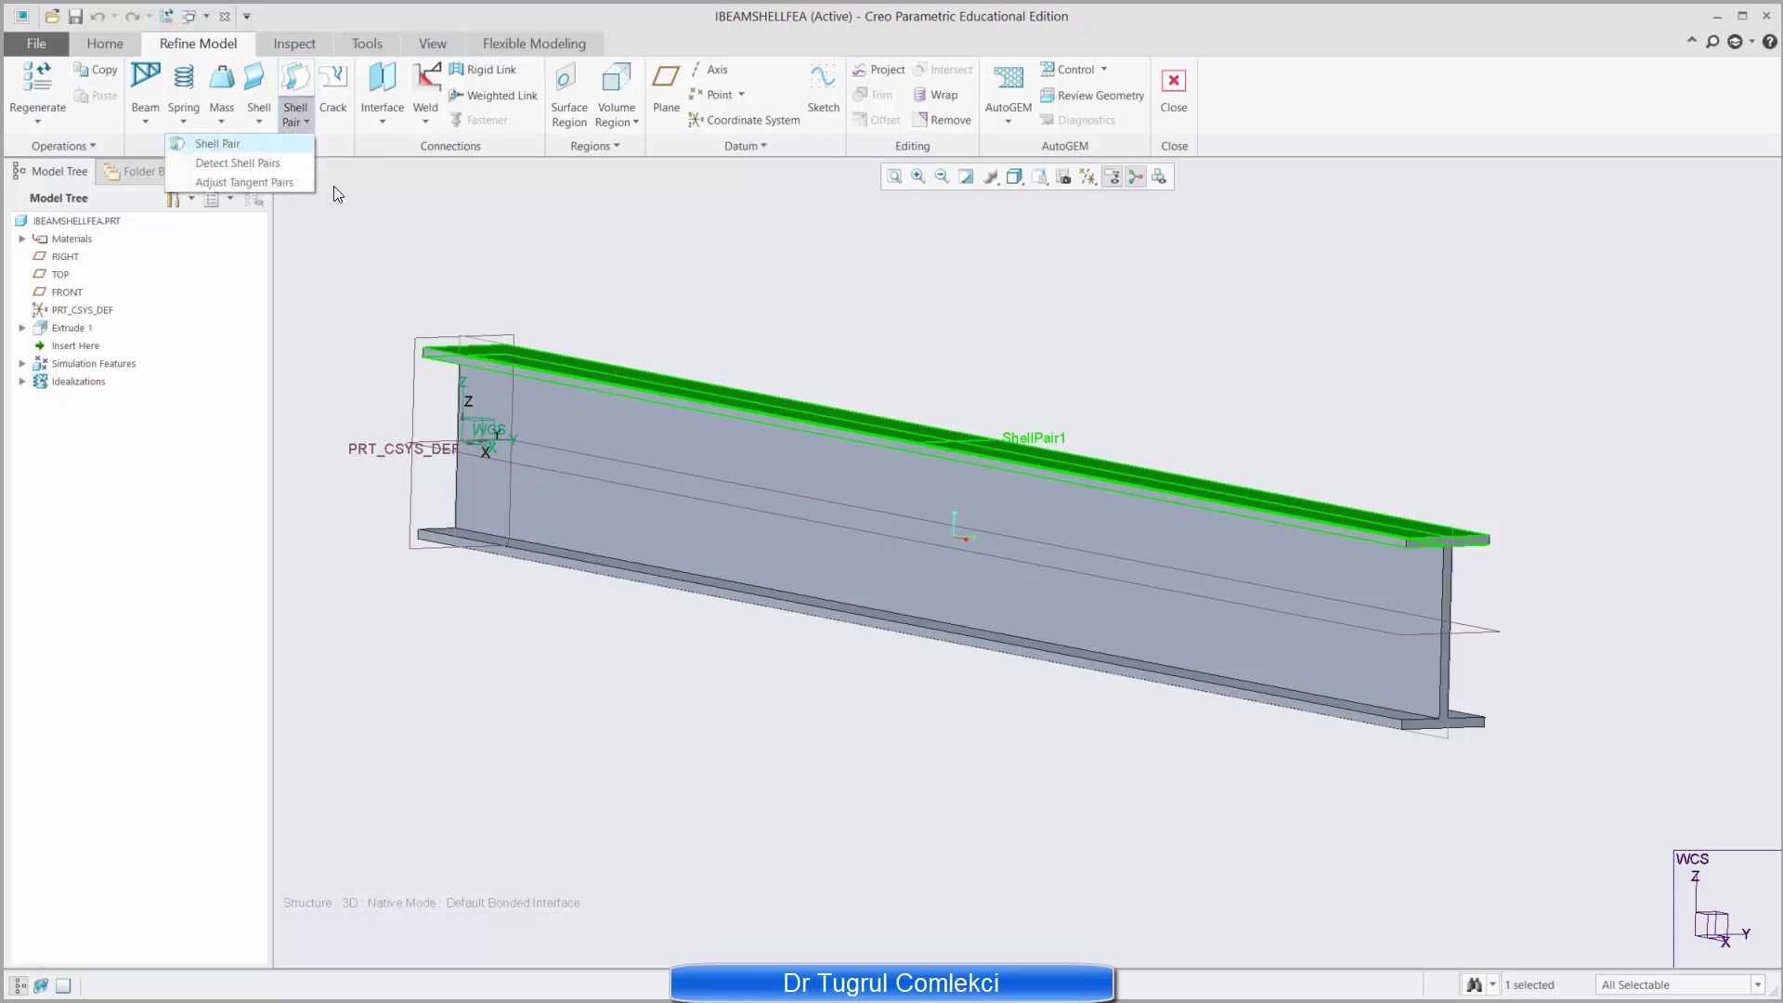
click(265, 146)
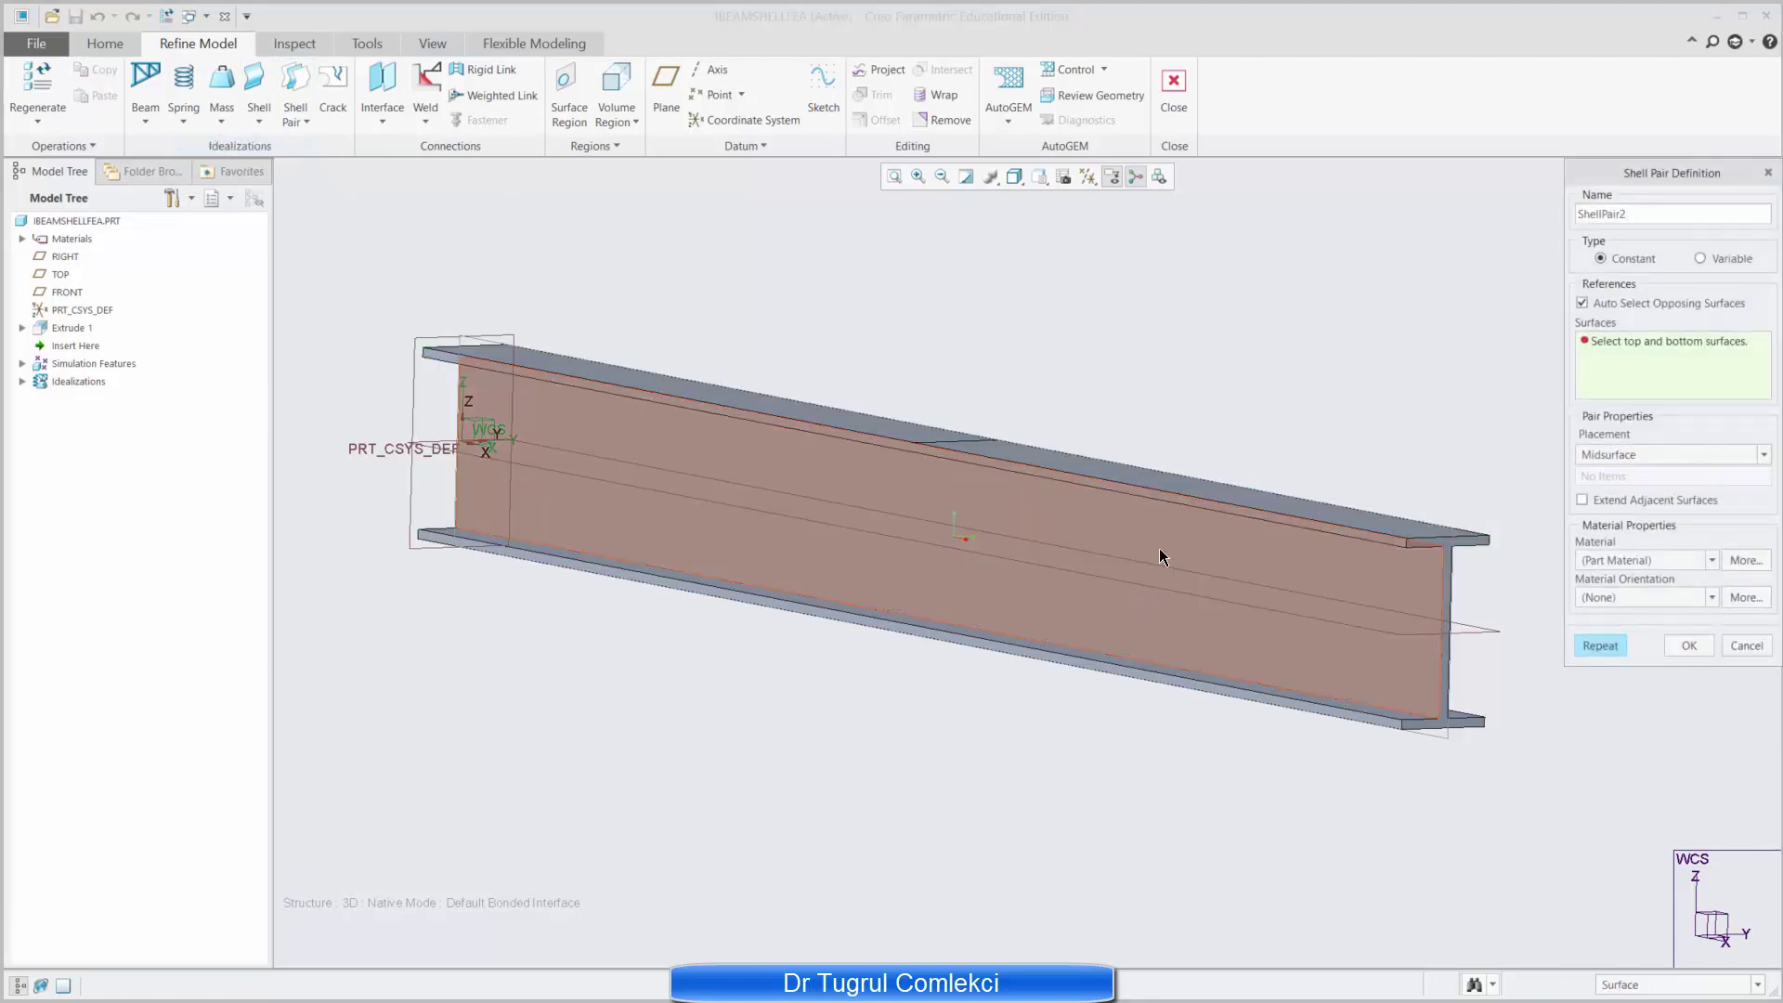
click(1449, 692)
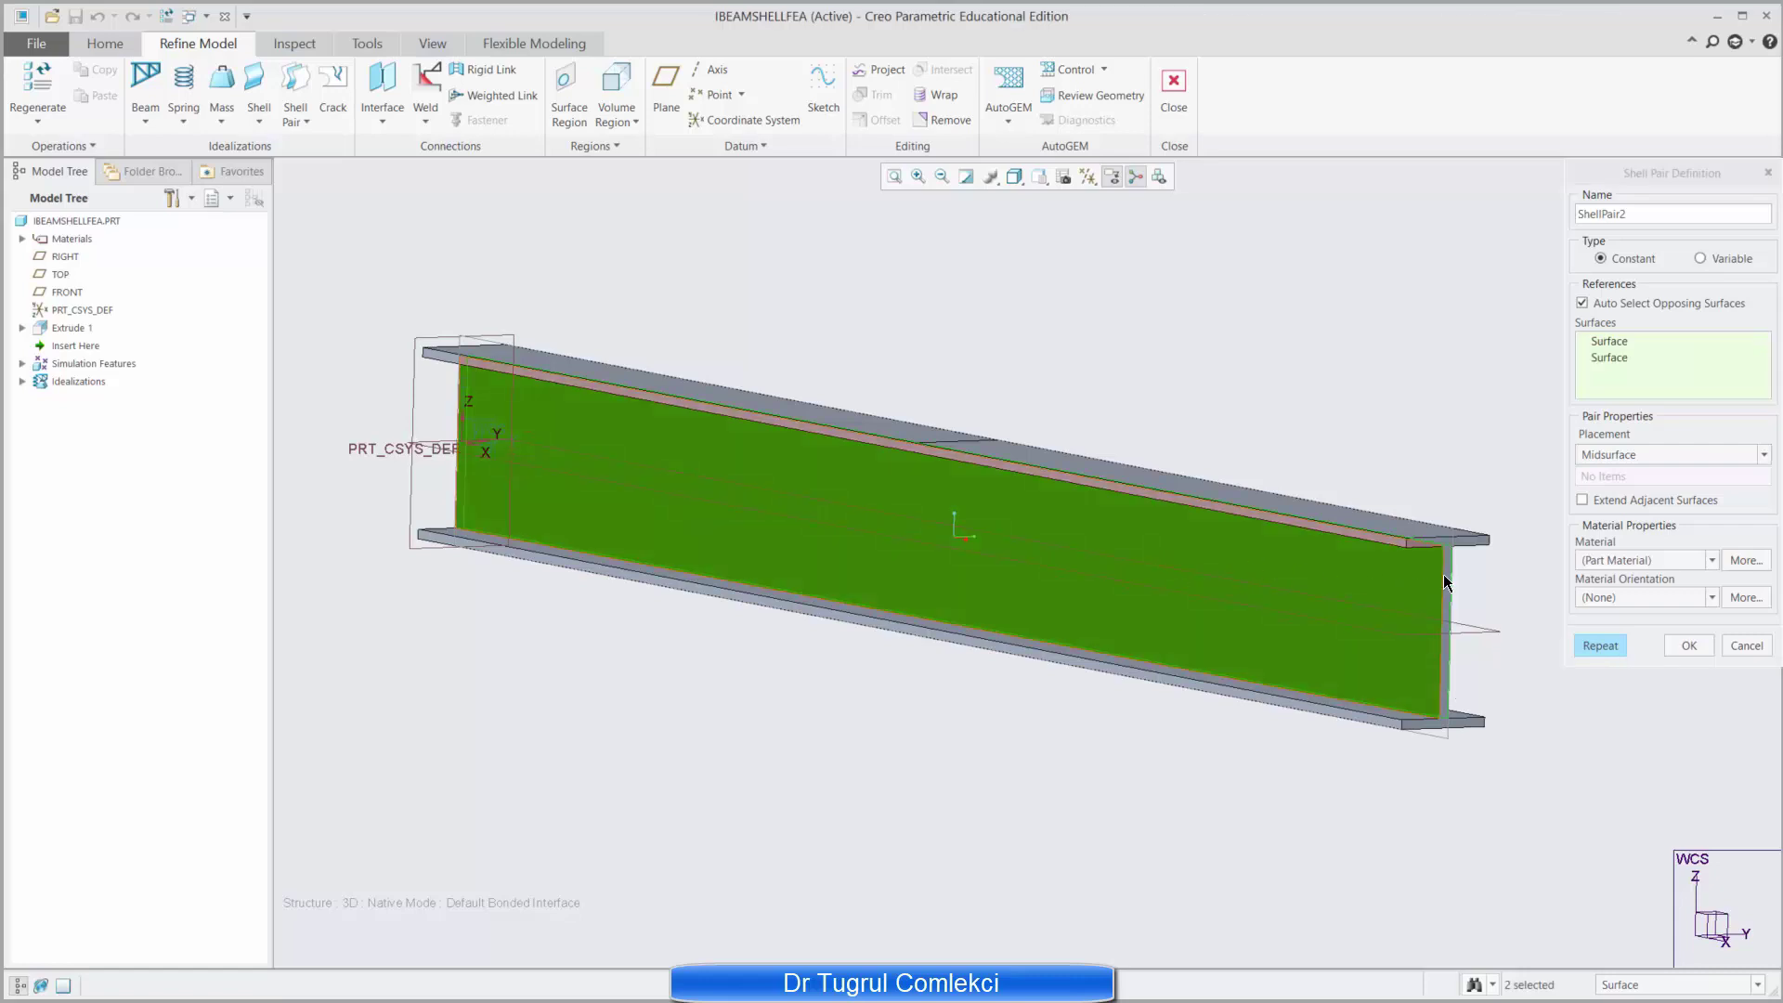
mouse_move(1456, 572)
middle_down()
mouse_move(1381, 565)
mouse_move(1424, 565)
middle_up()
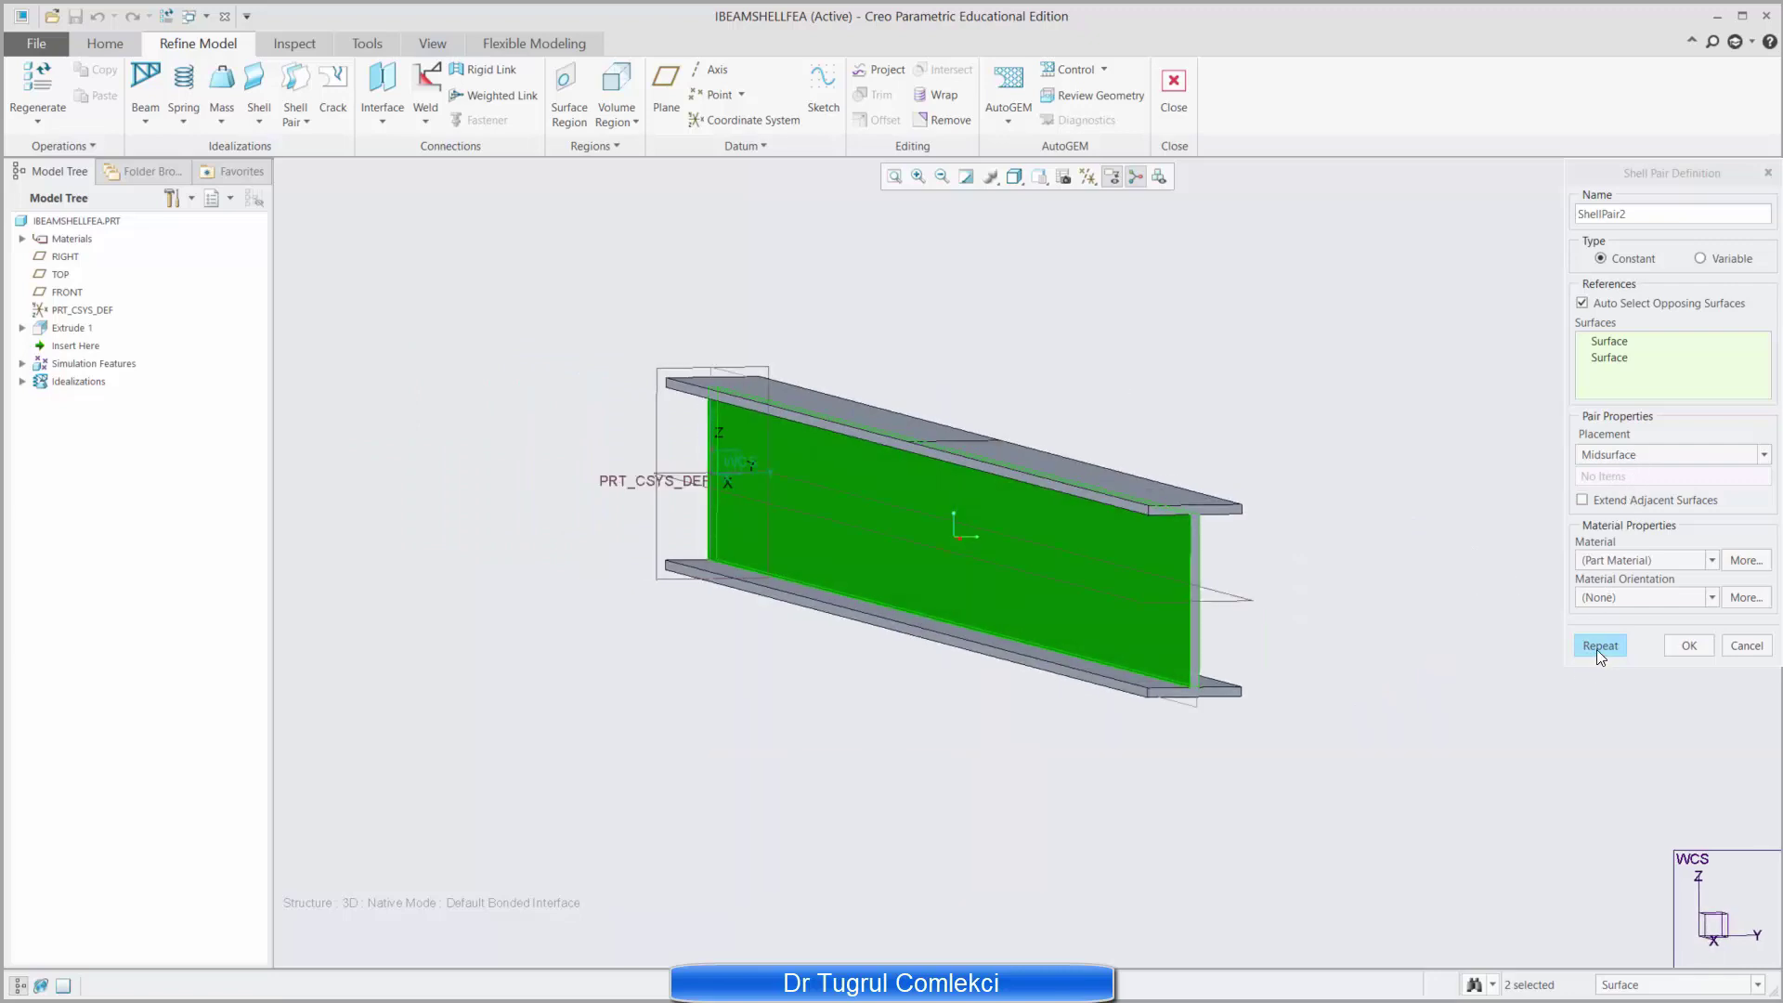
click(1687, 647)
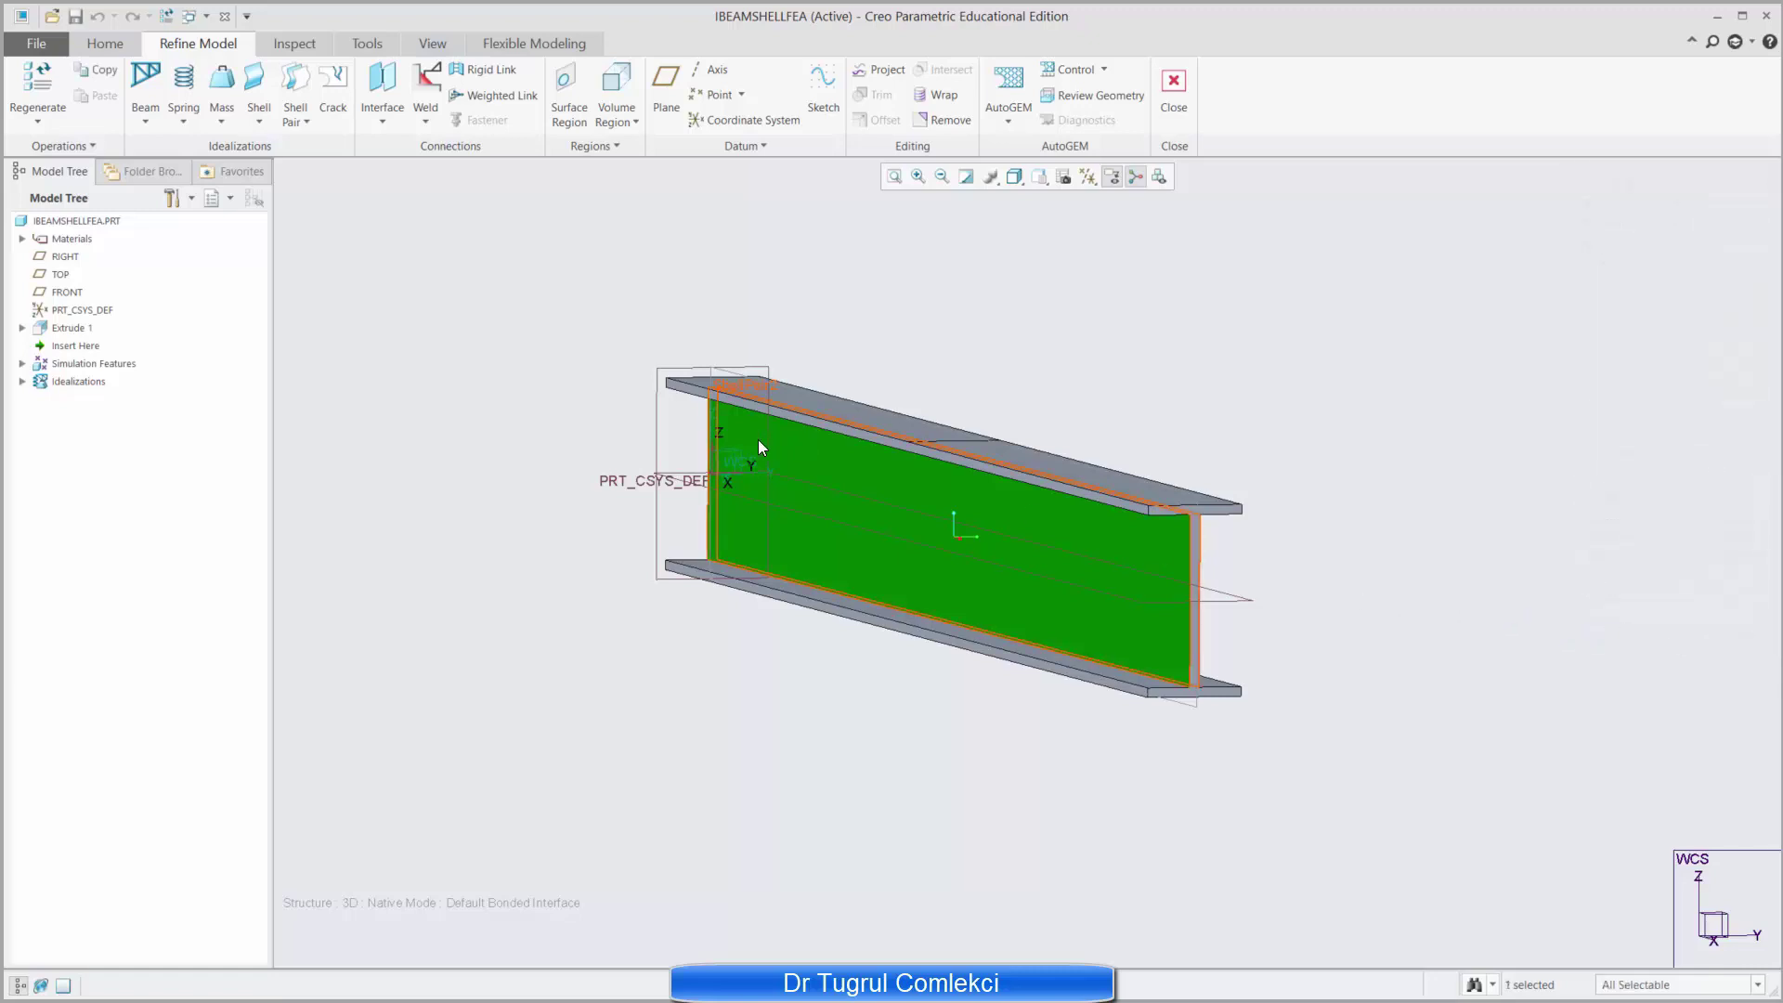
Step: Expand Shell Pairs in the Model Tree and review ShellPair1 and ShellPair2 on the beam
click(23, 382)
click(40, 399)
click(106, 419)
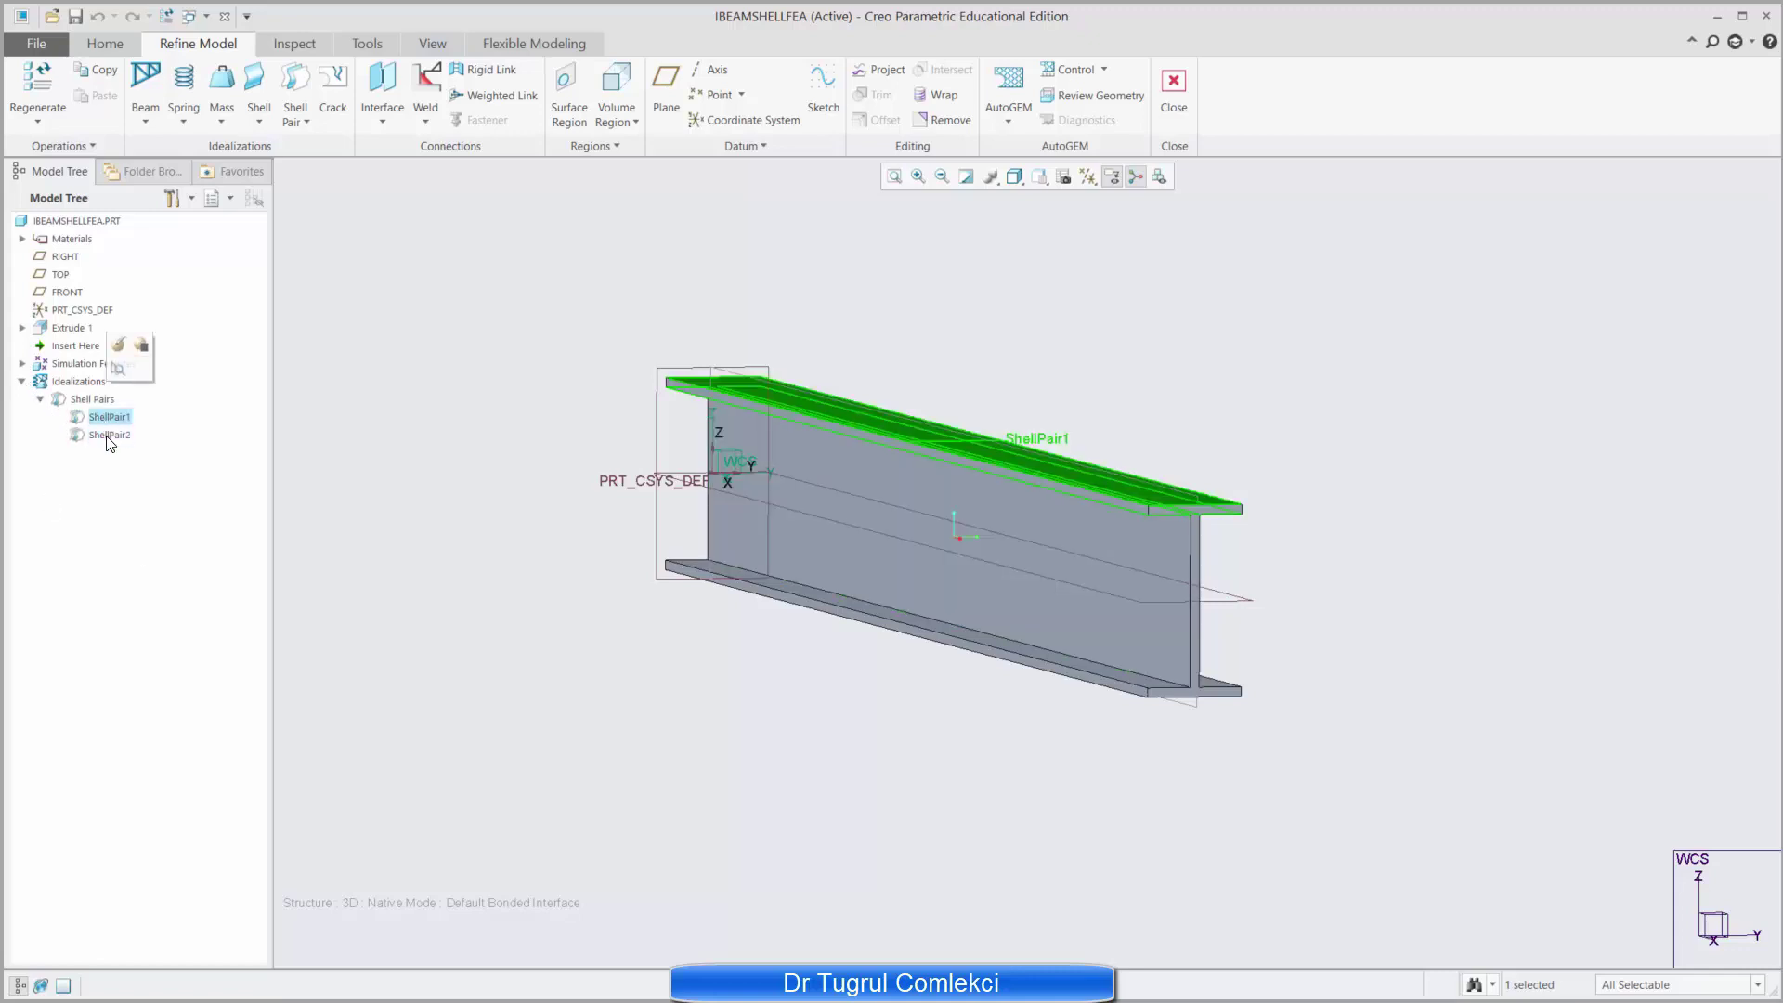
click(109, 435)
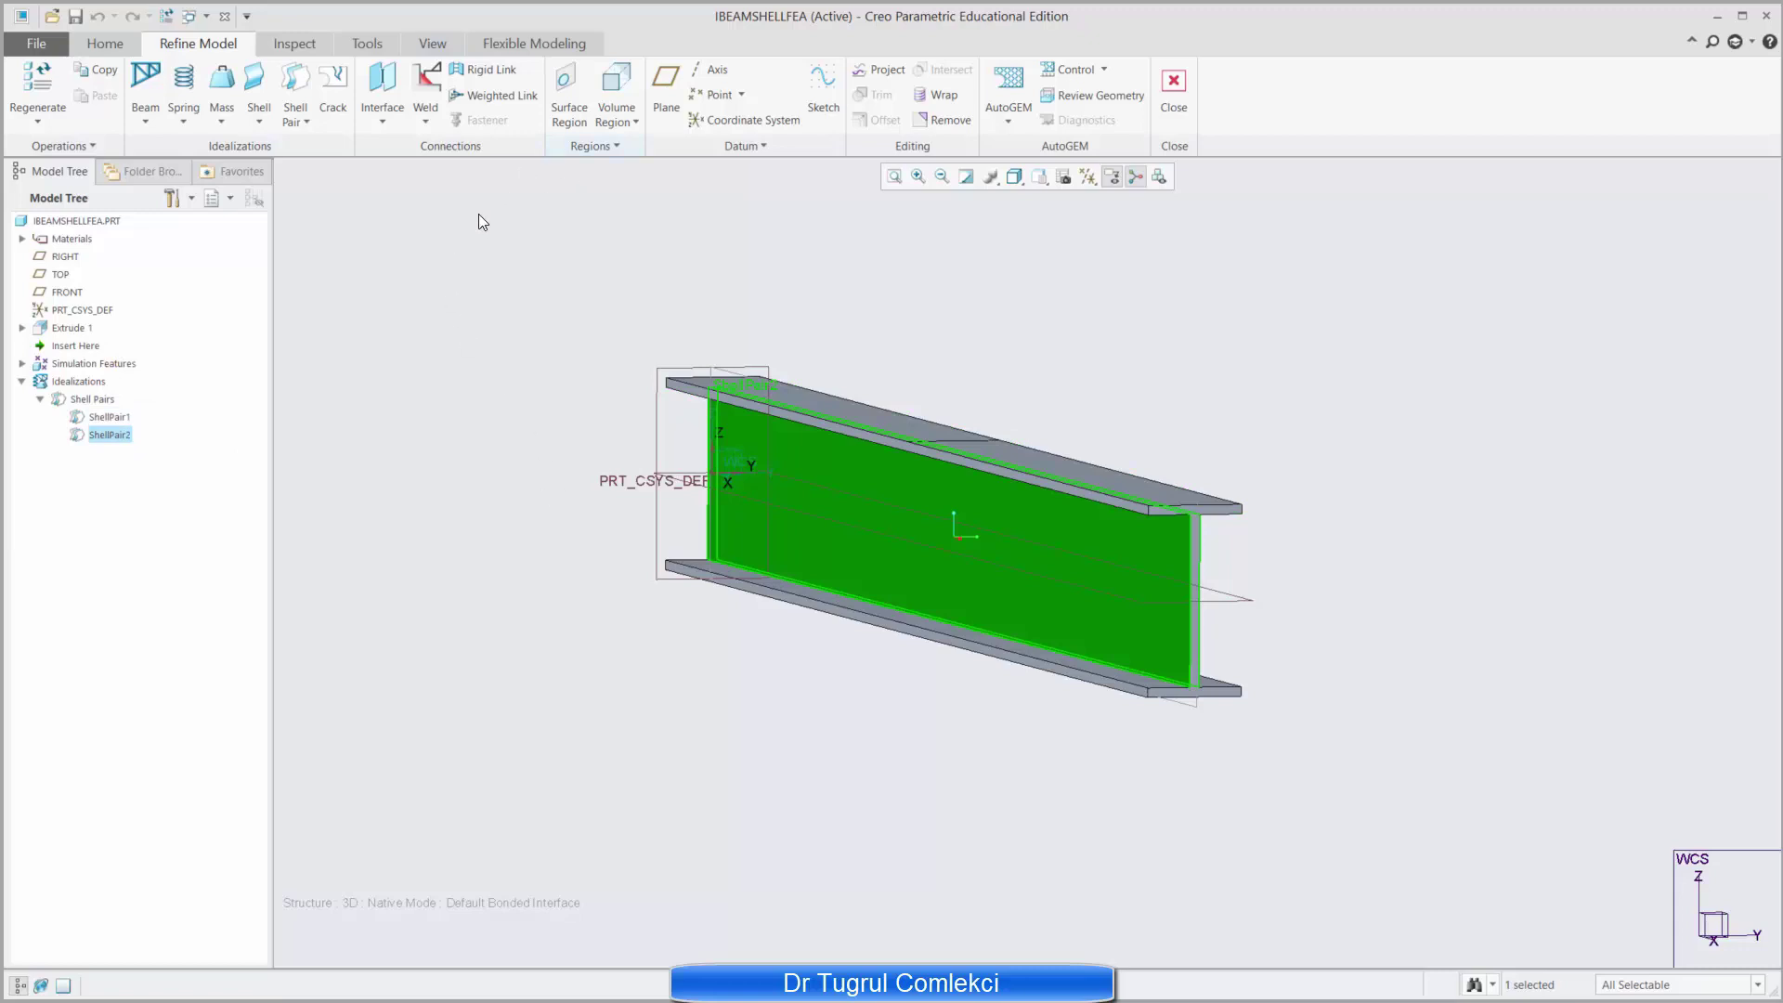
click(315, 179)
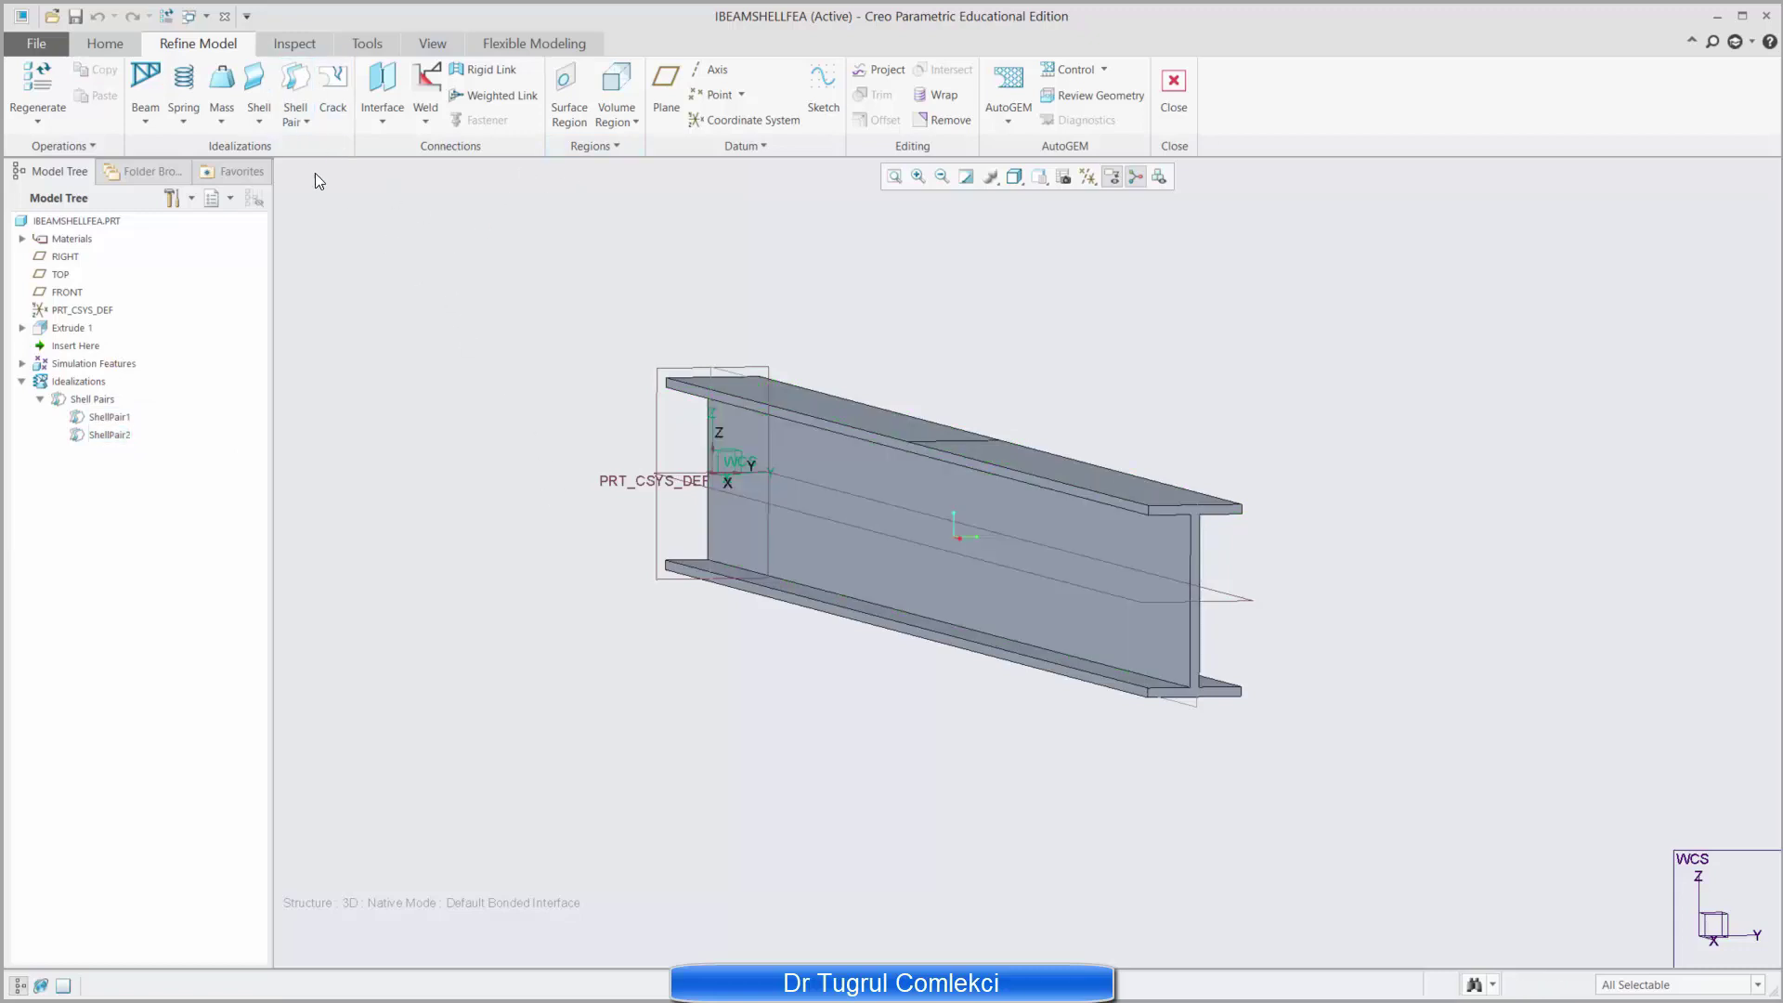
Step: Create ShellPair3 on the bottom flange with STEEL_LOW_CARBON material
click(290, 128)
click(264, 147)
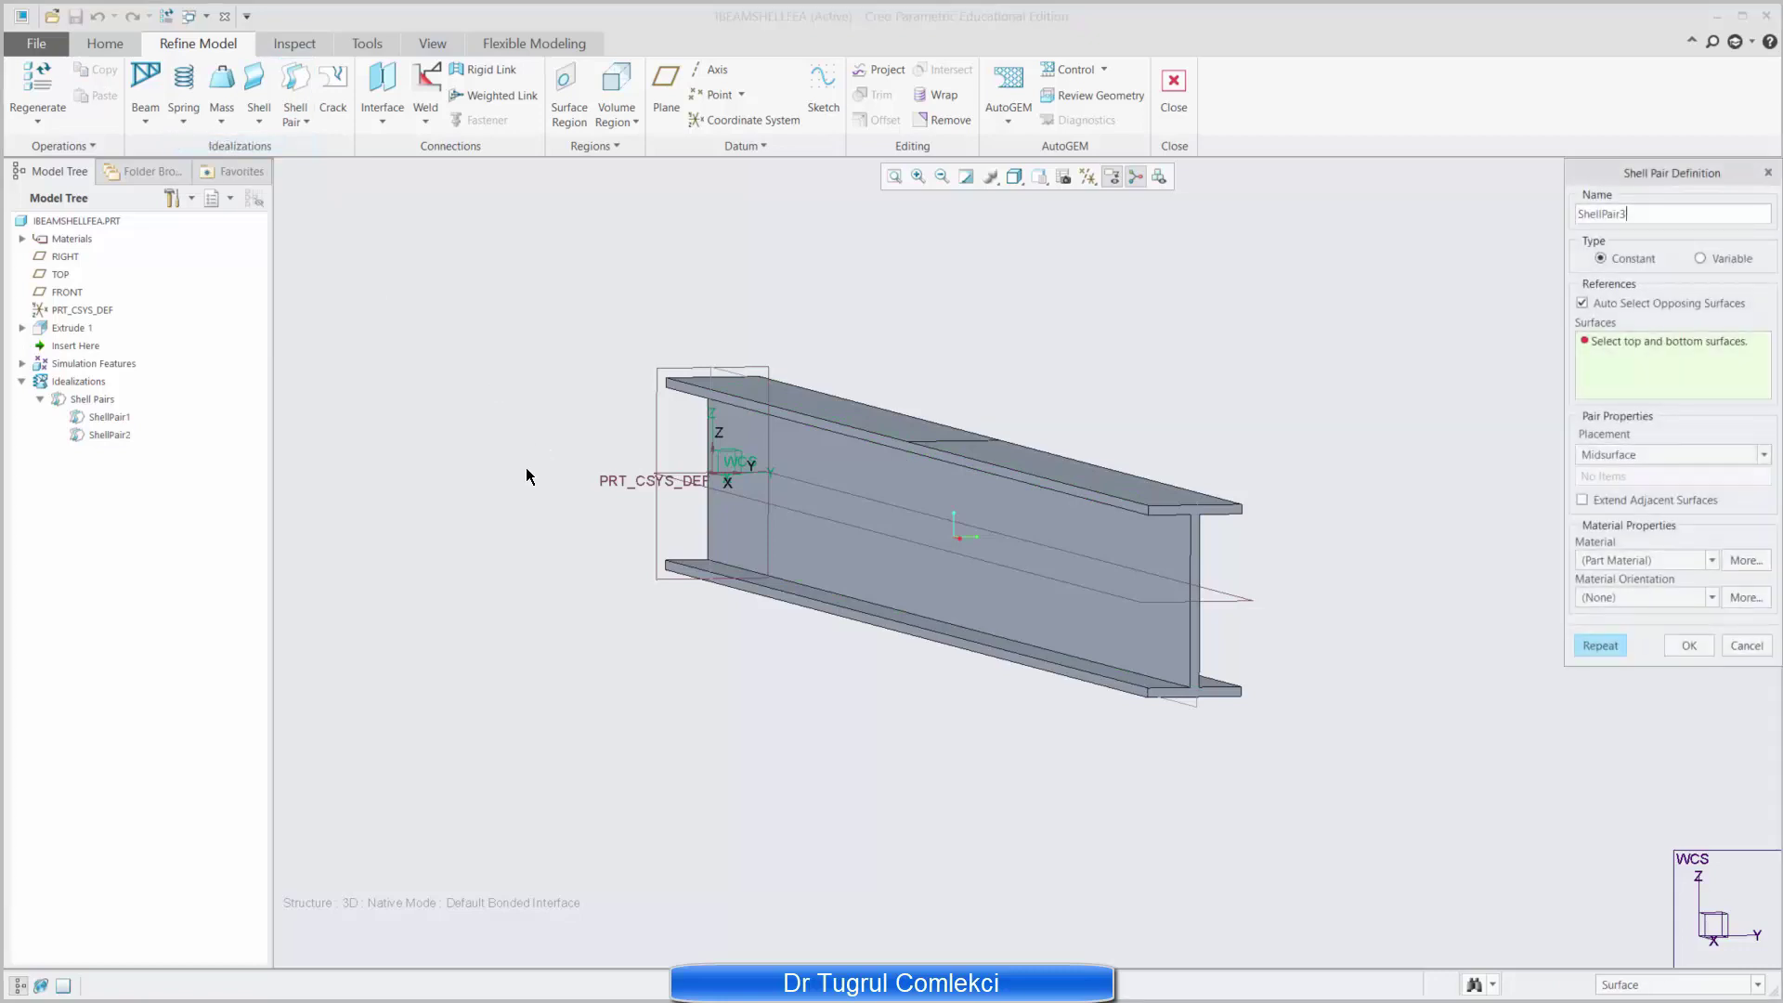
middle_drag(563, 499, 681, 471)
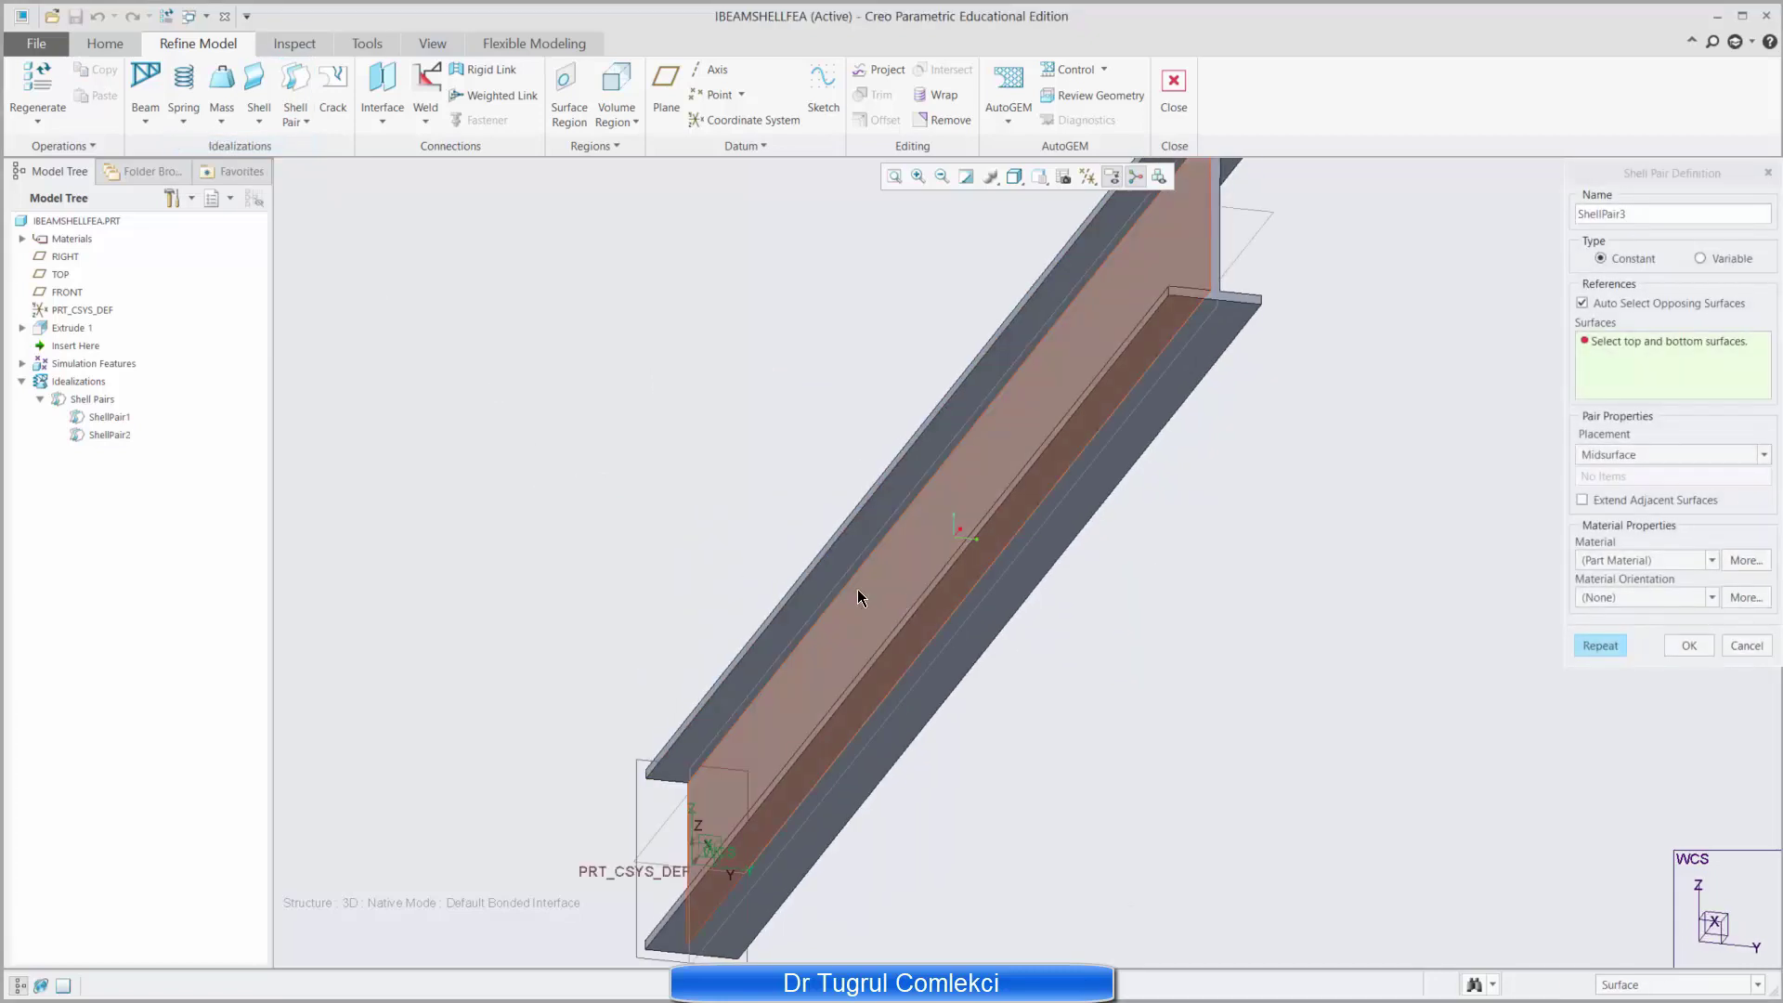
click(952, 604)
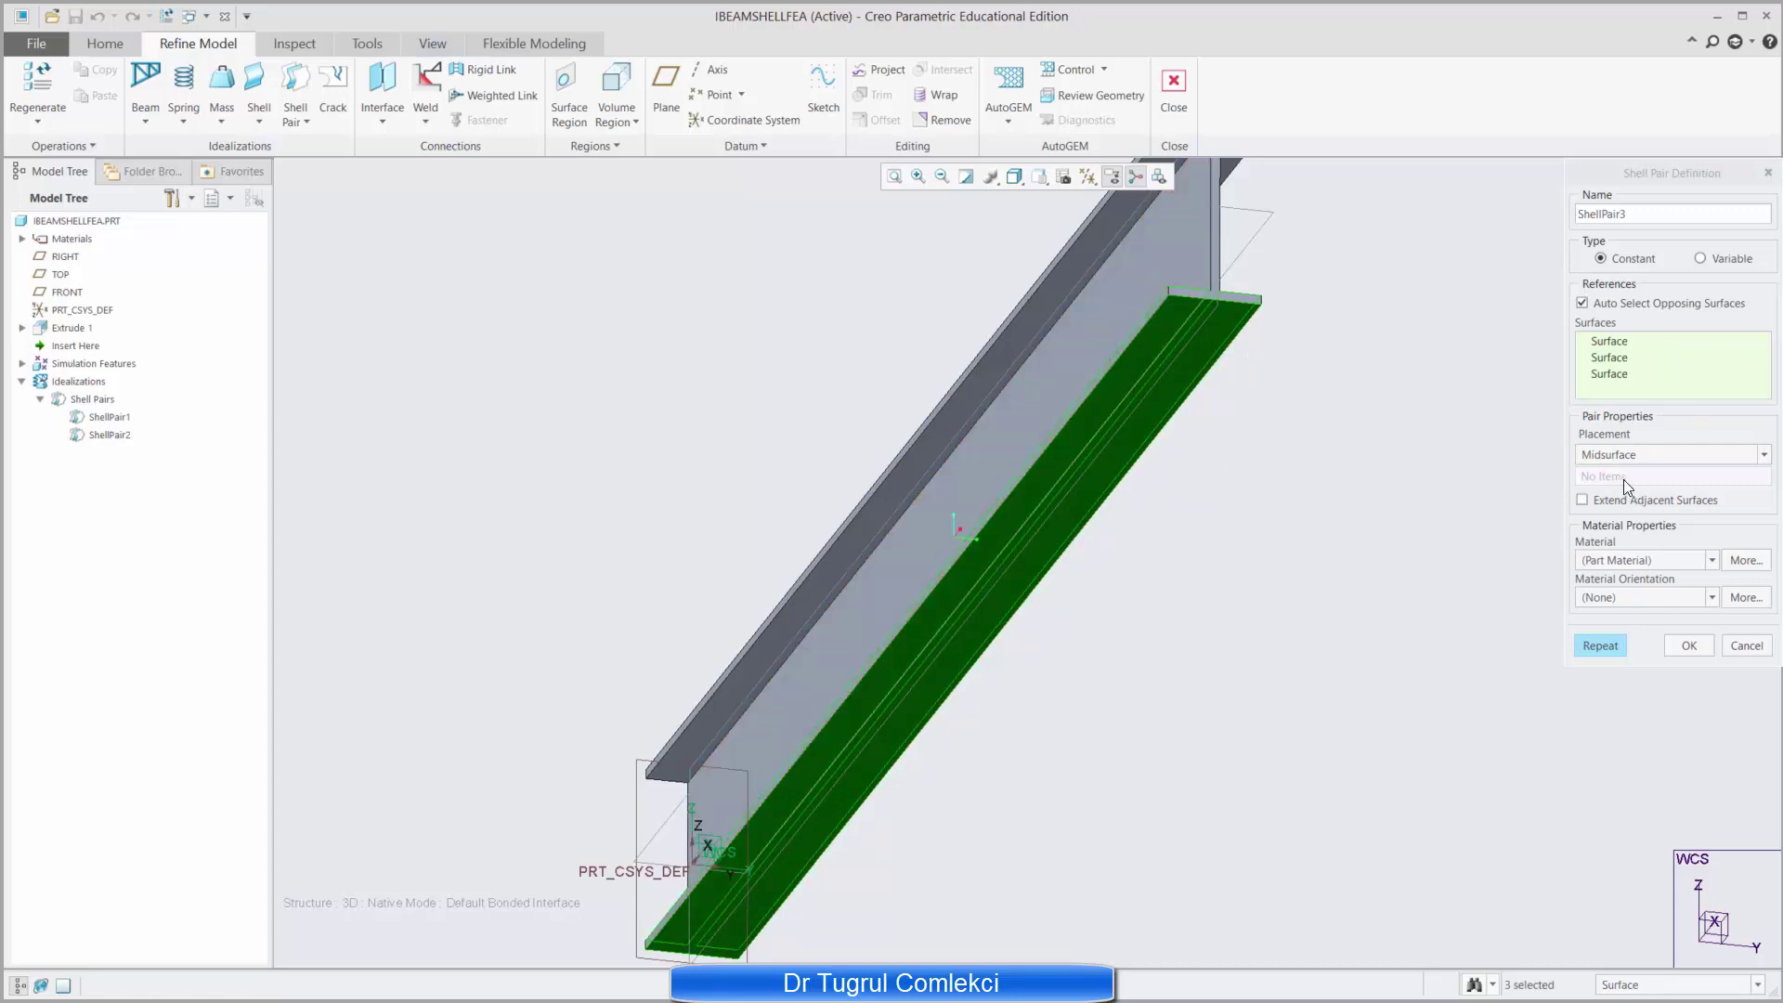
click(1631, 557)
click(1634, 576)
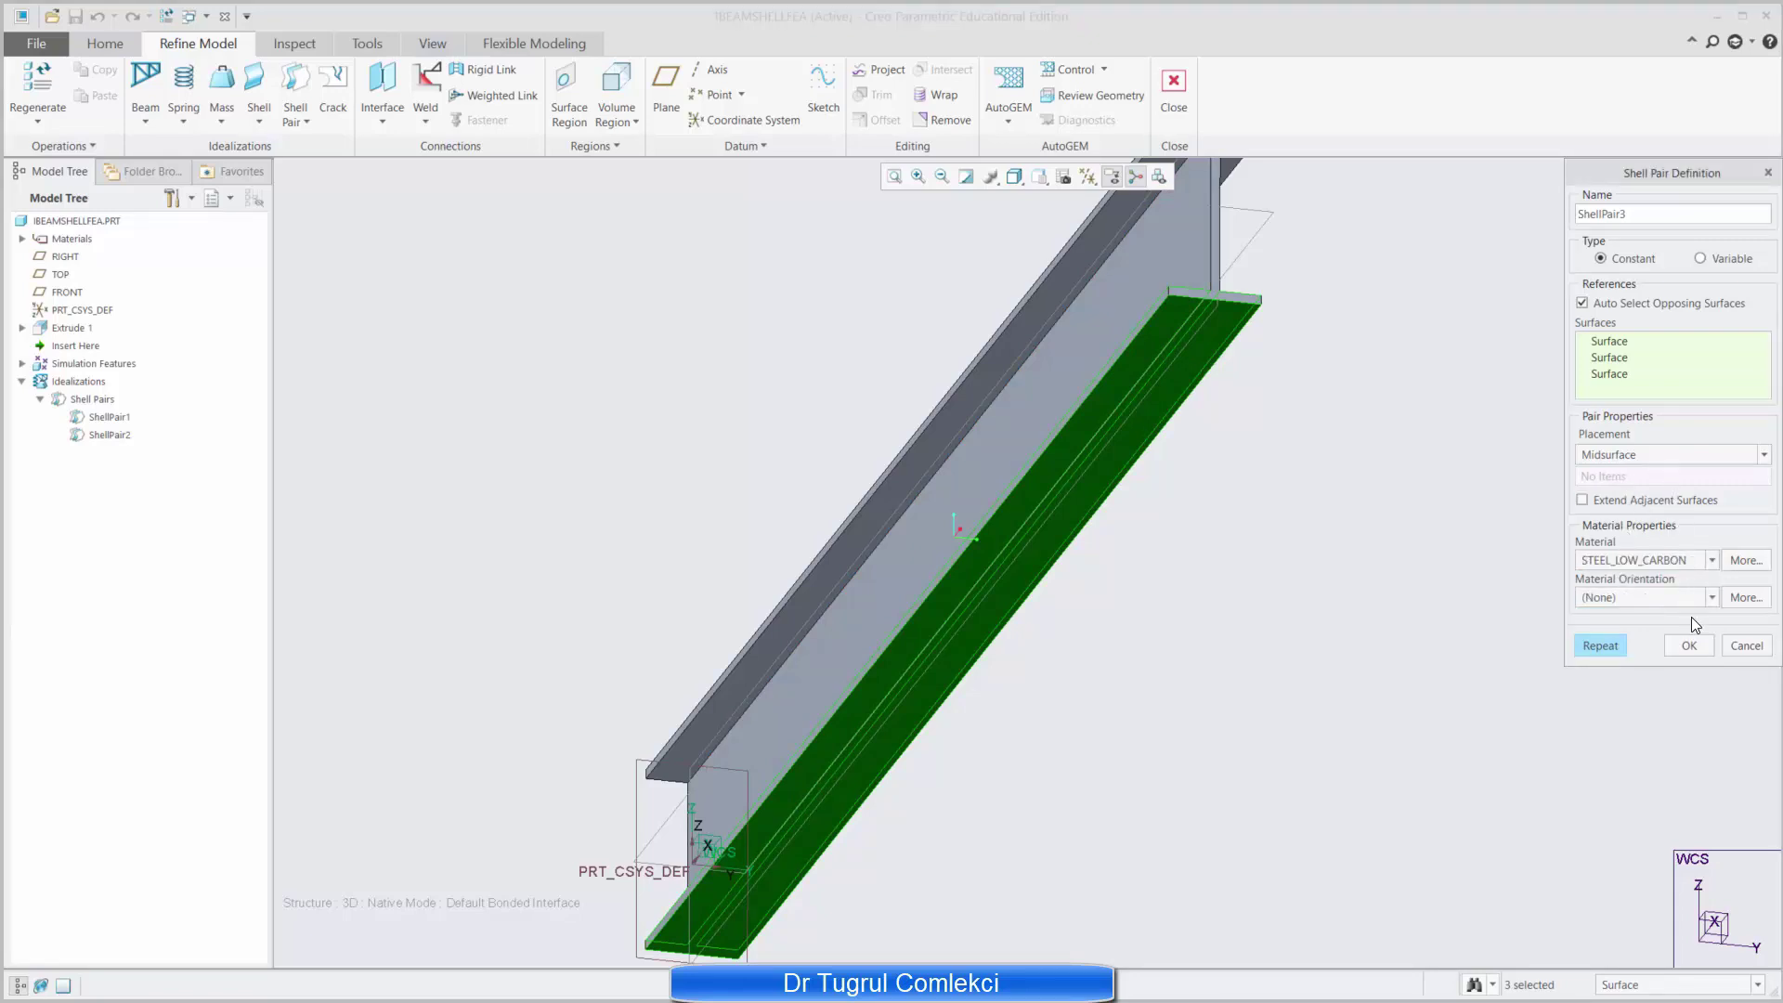
click(1689, 647)
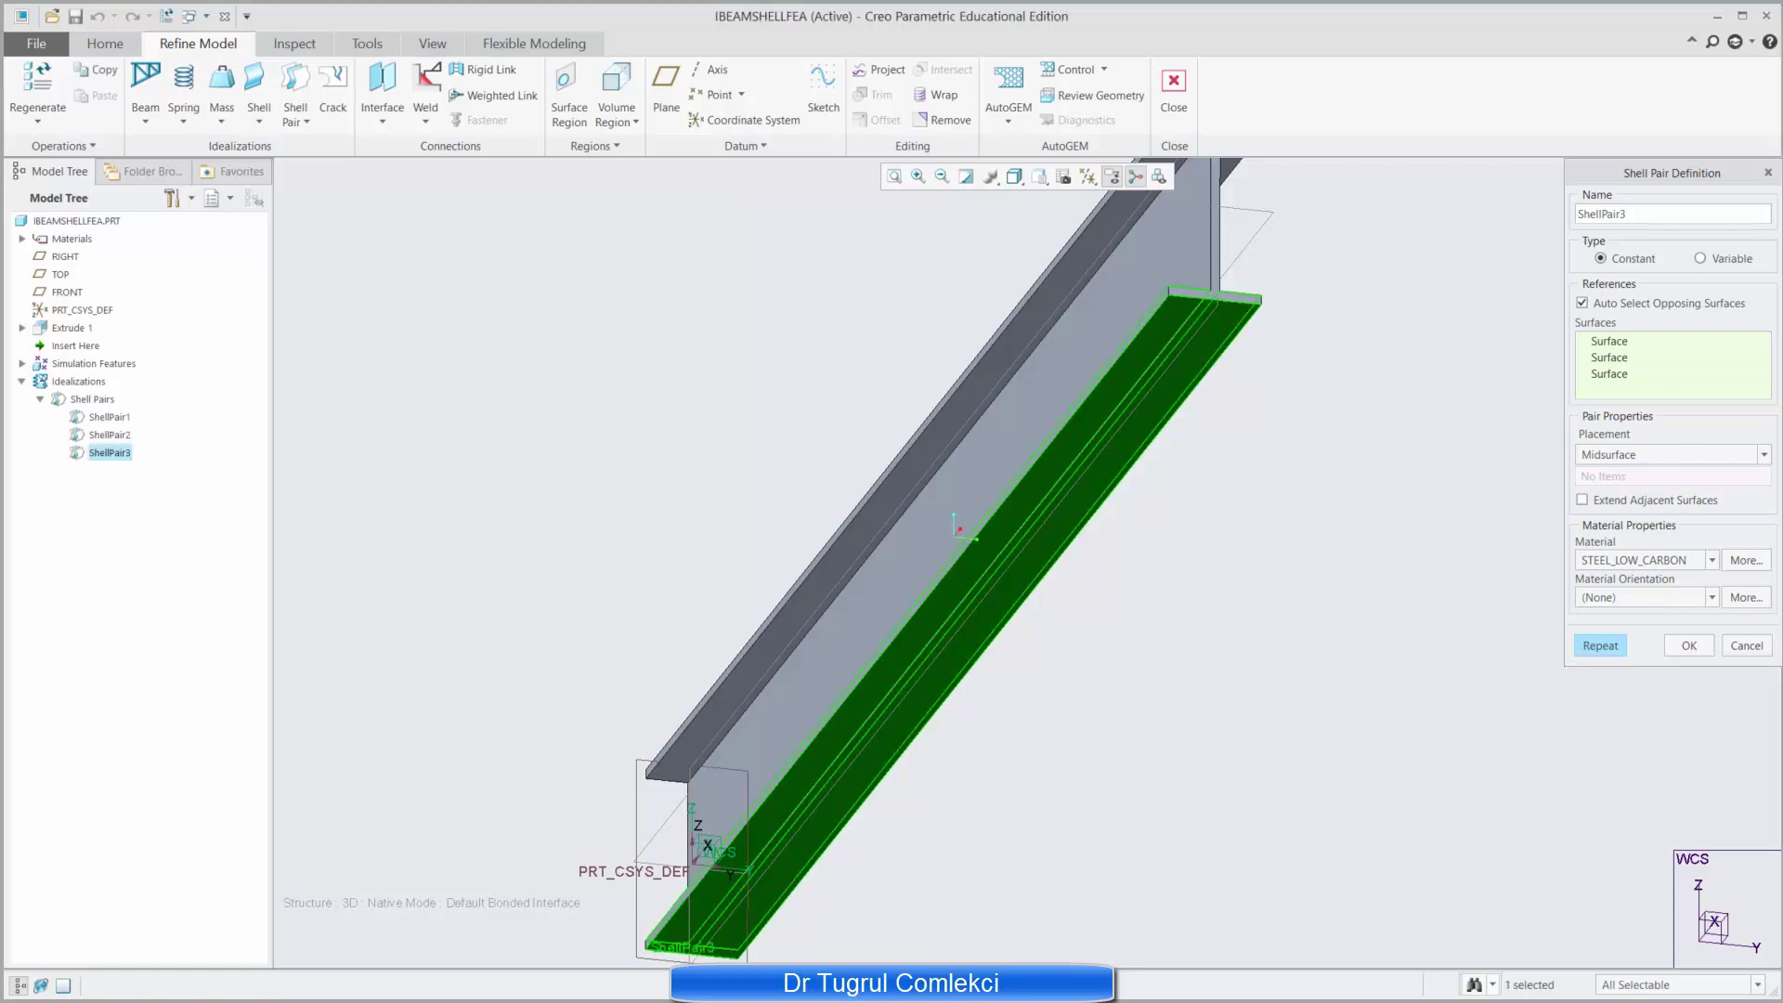
Step: Redefine ShellPair2 with STEEL_LOW_CARBON material, reset the default view, and collapse Shell Pairs
click(93, 434)
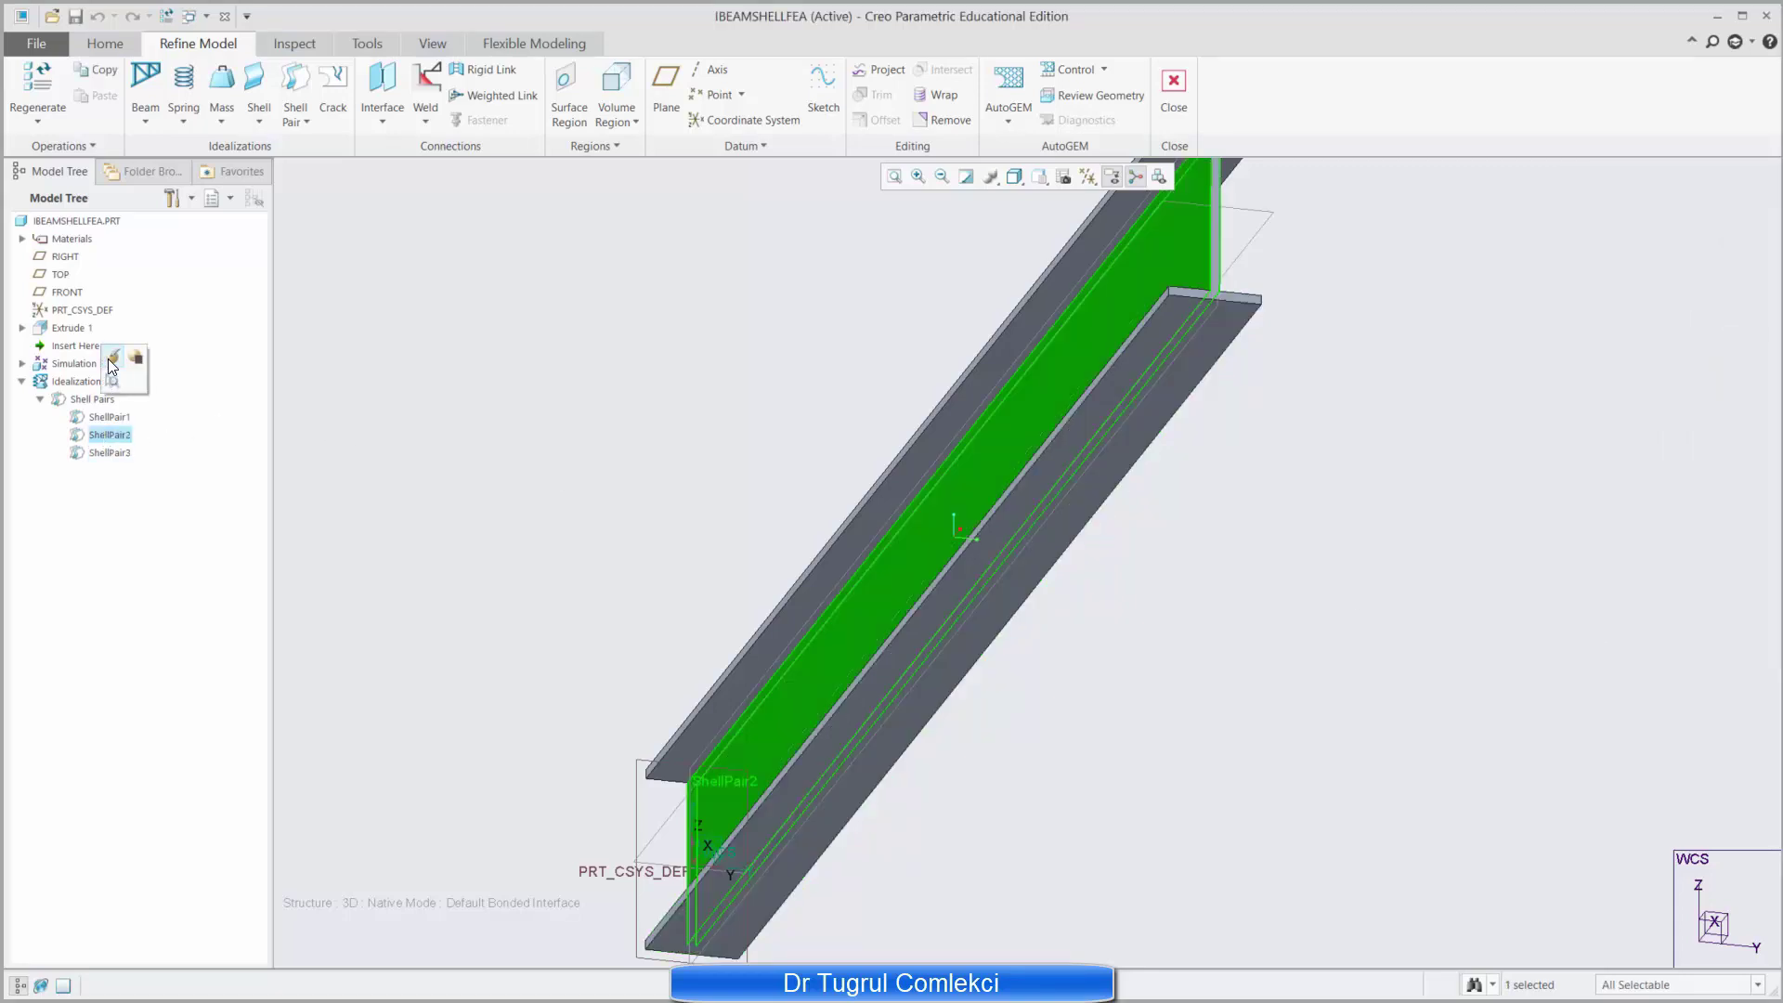
click(110, 358)
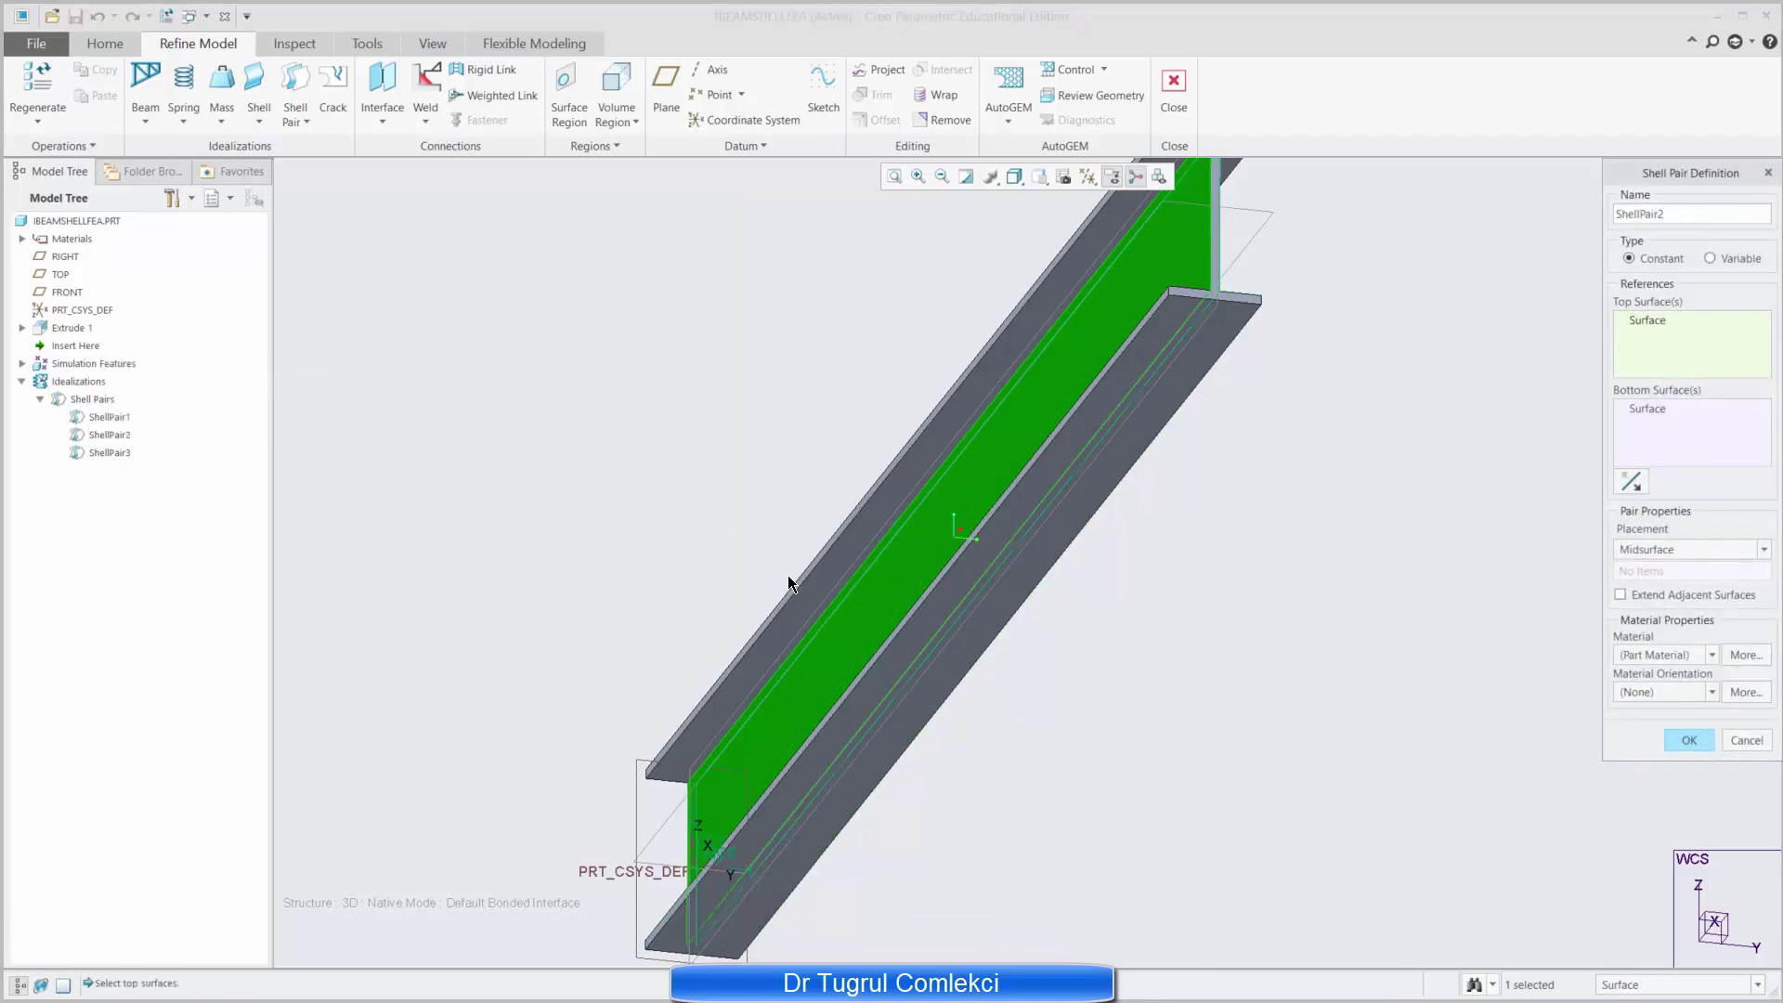
click(1663, 657)
click(1636, 692)
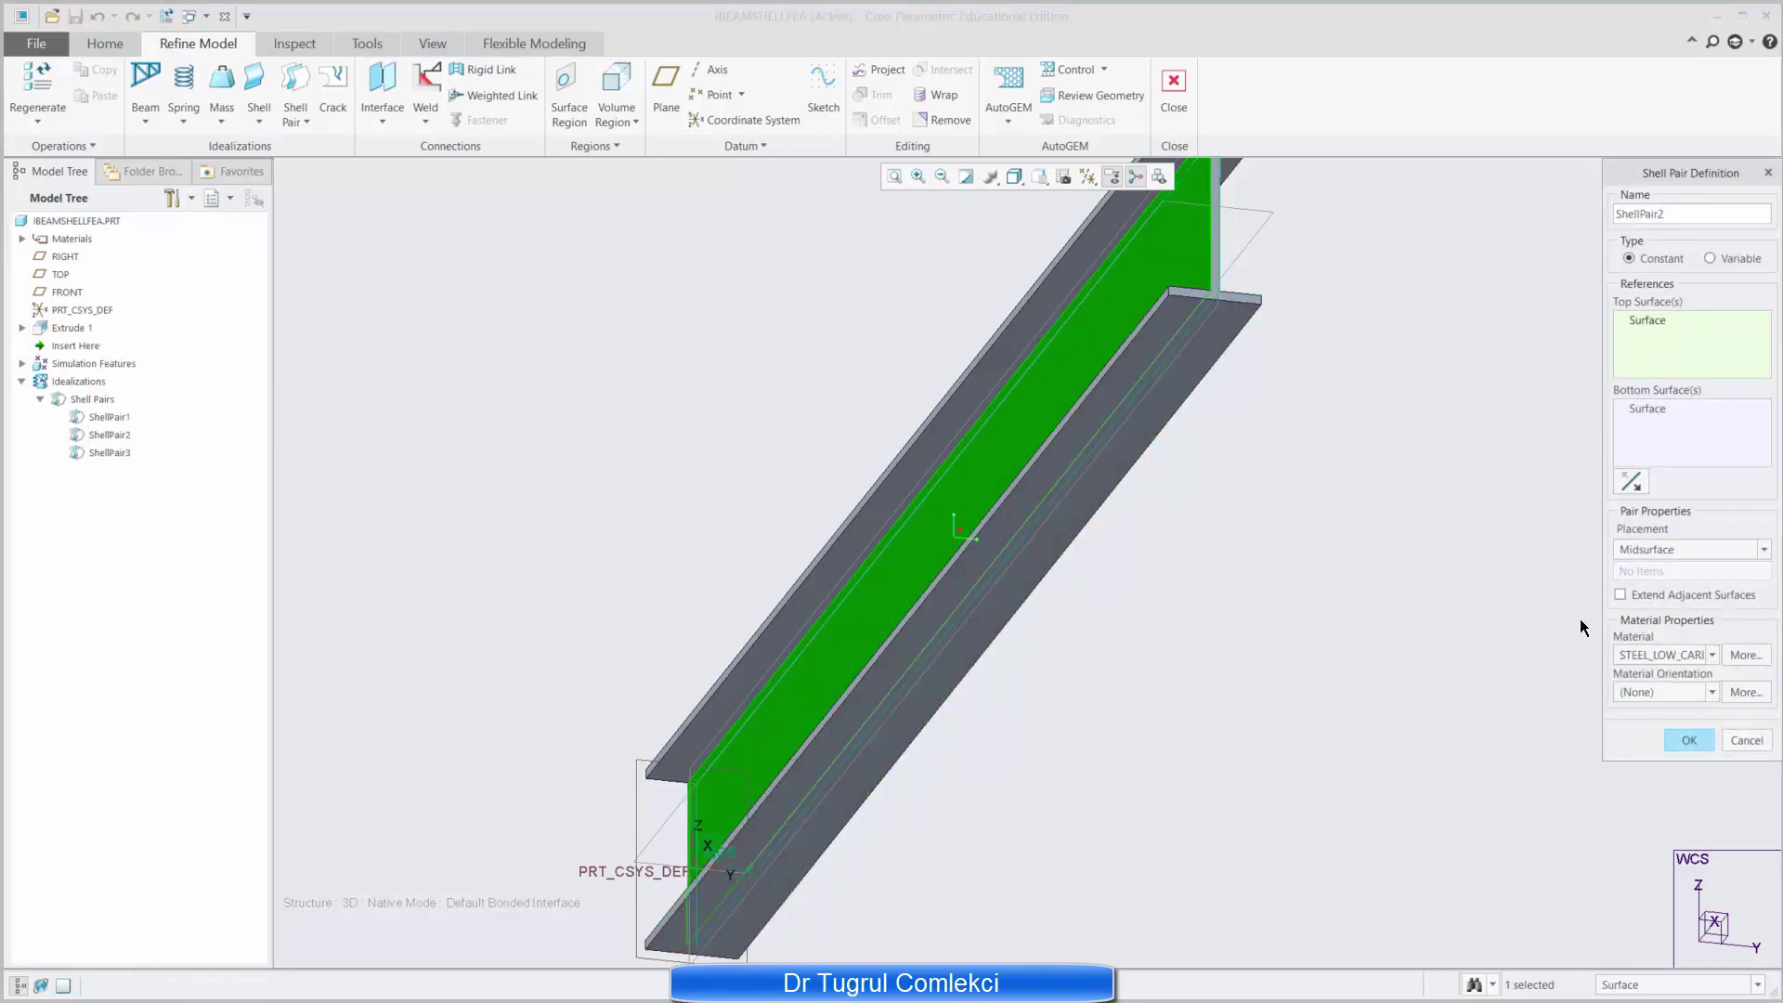
click(1689, 740)
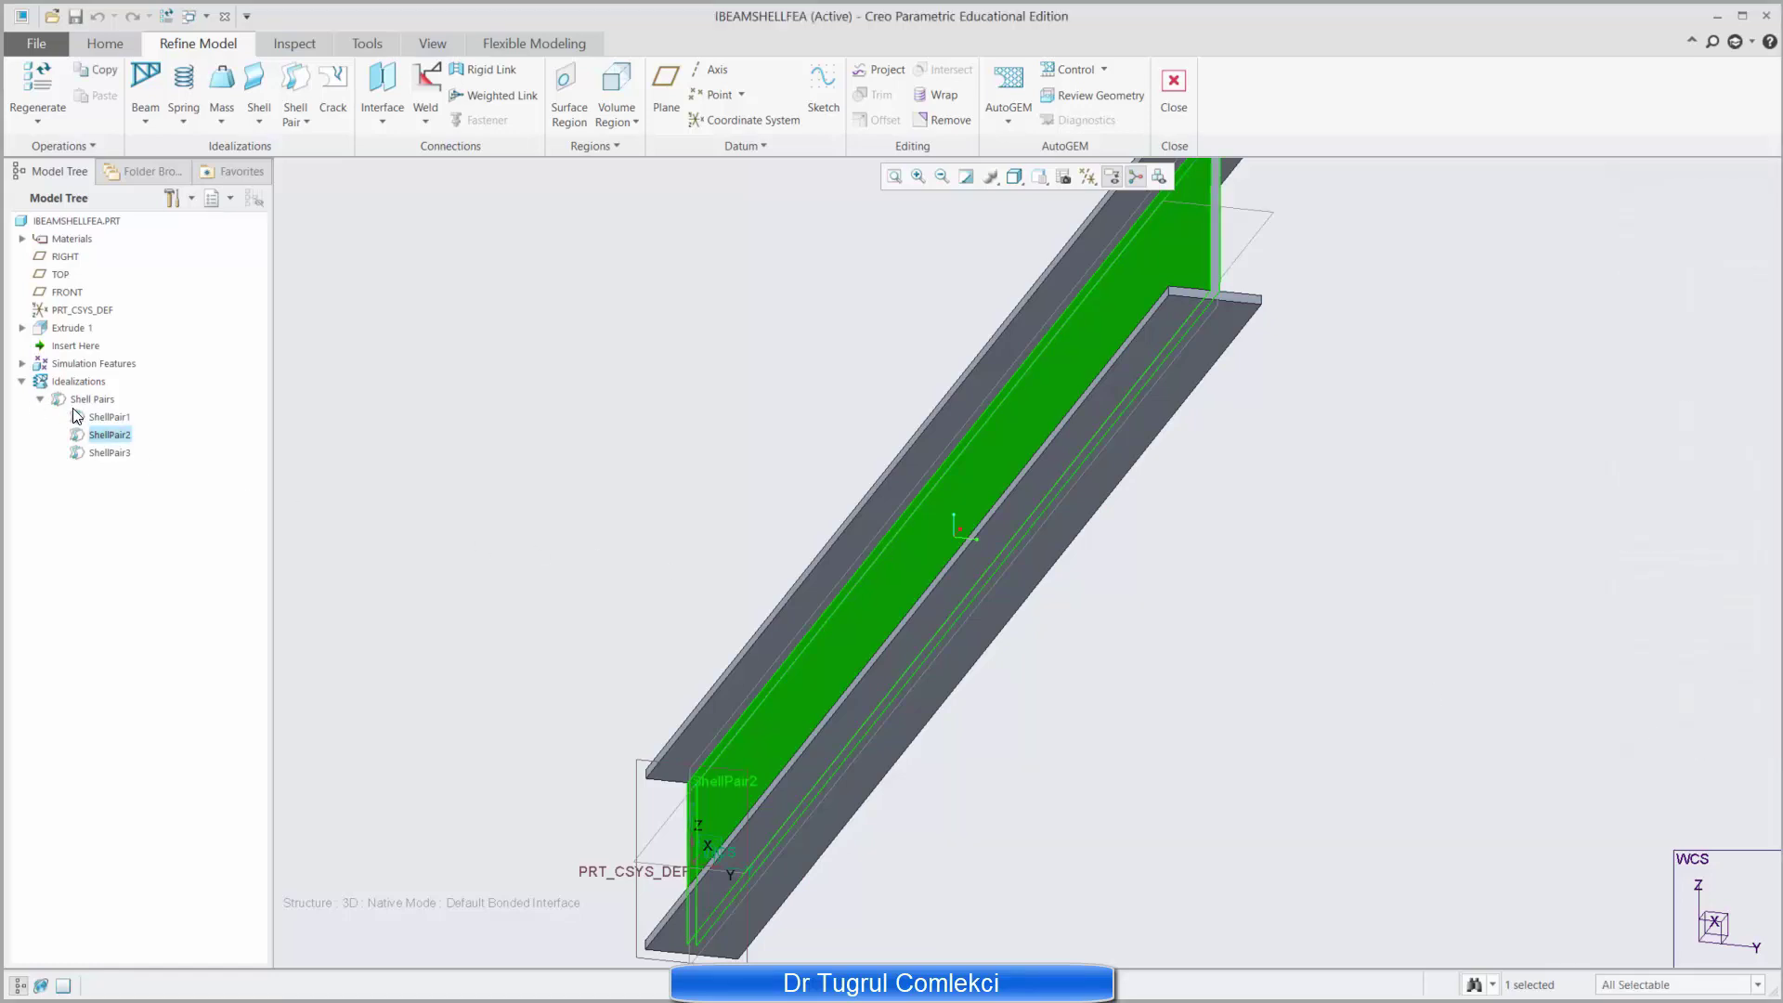
key(ctrl+d)
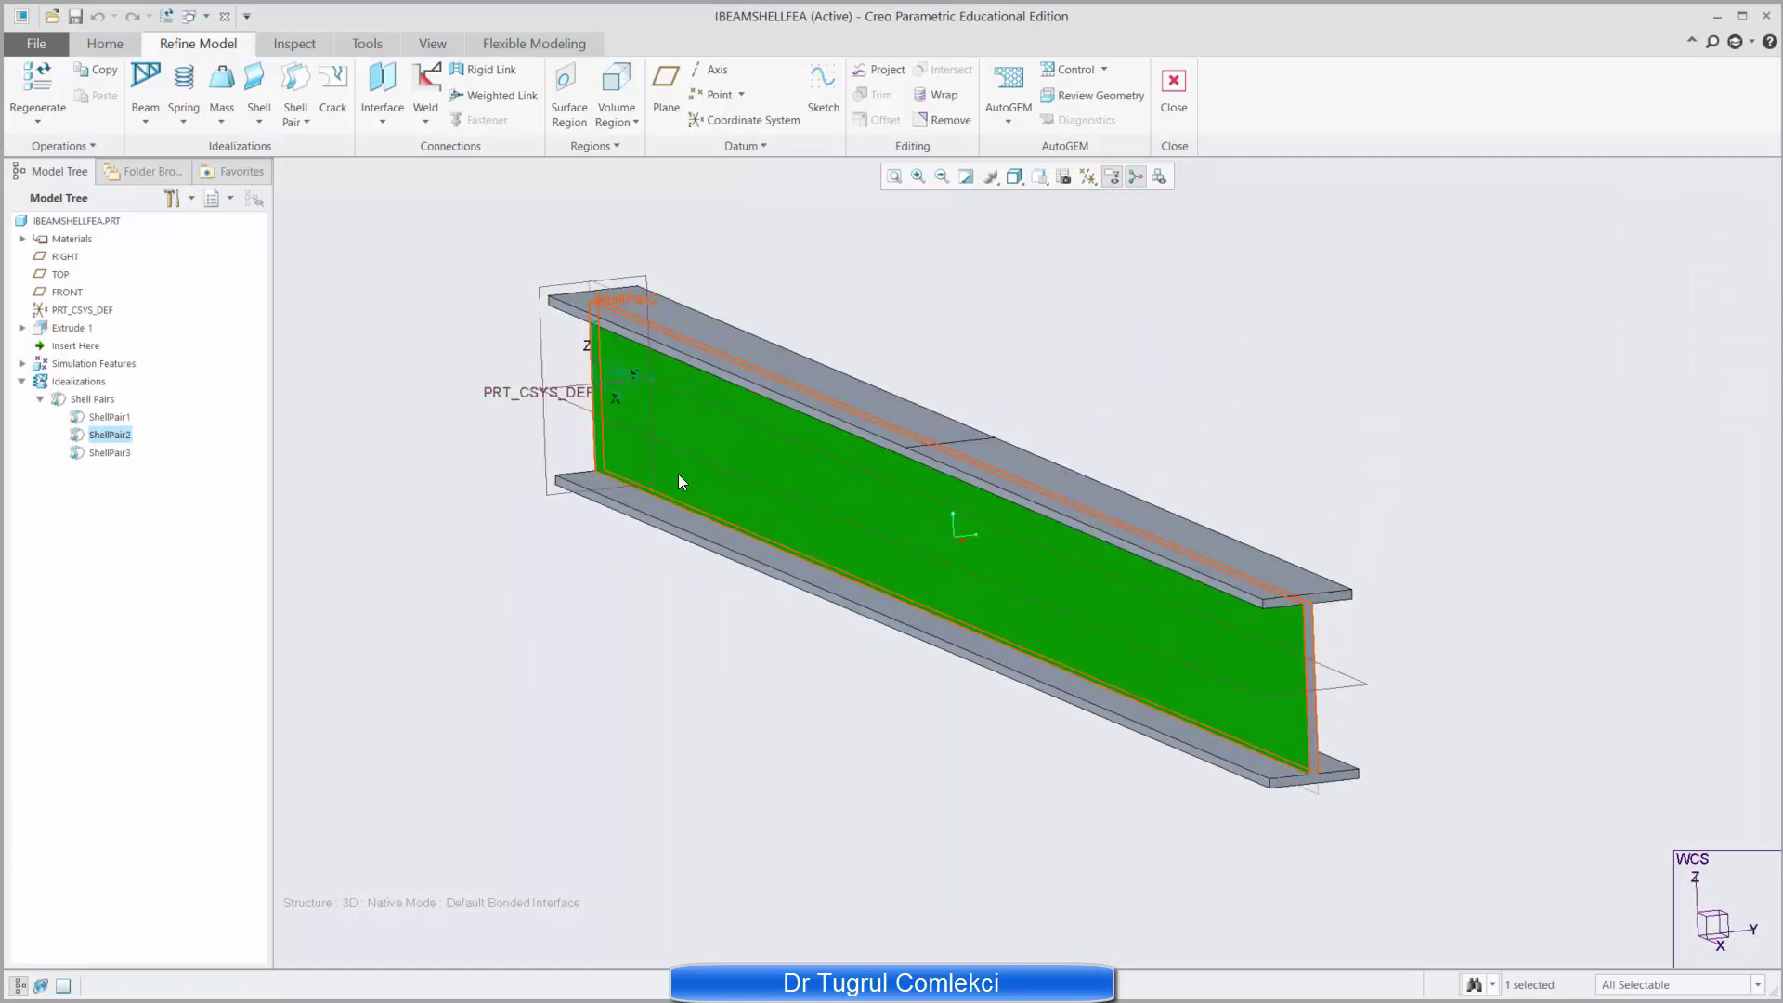
click(40, 400)
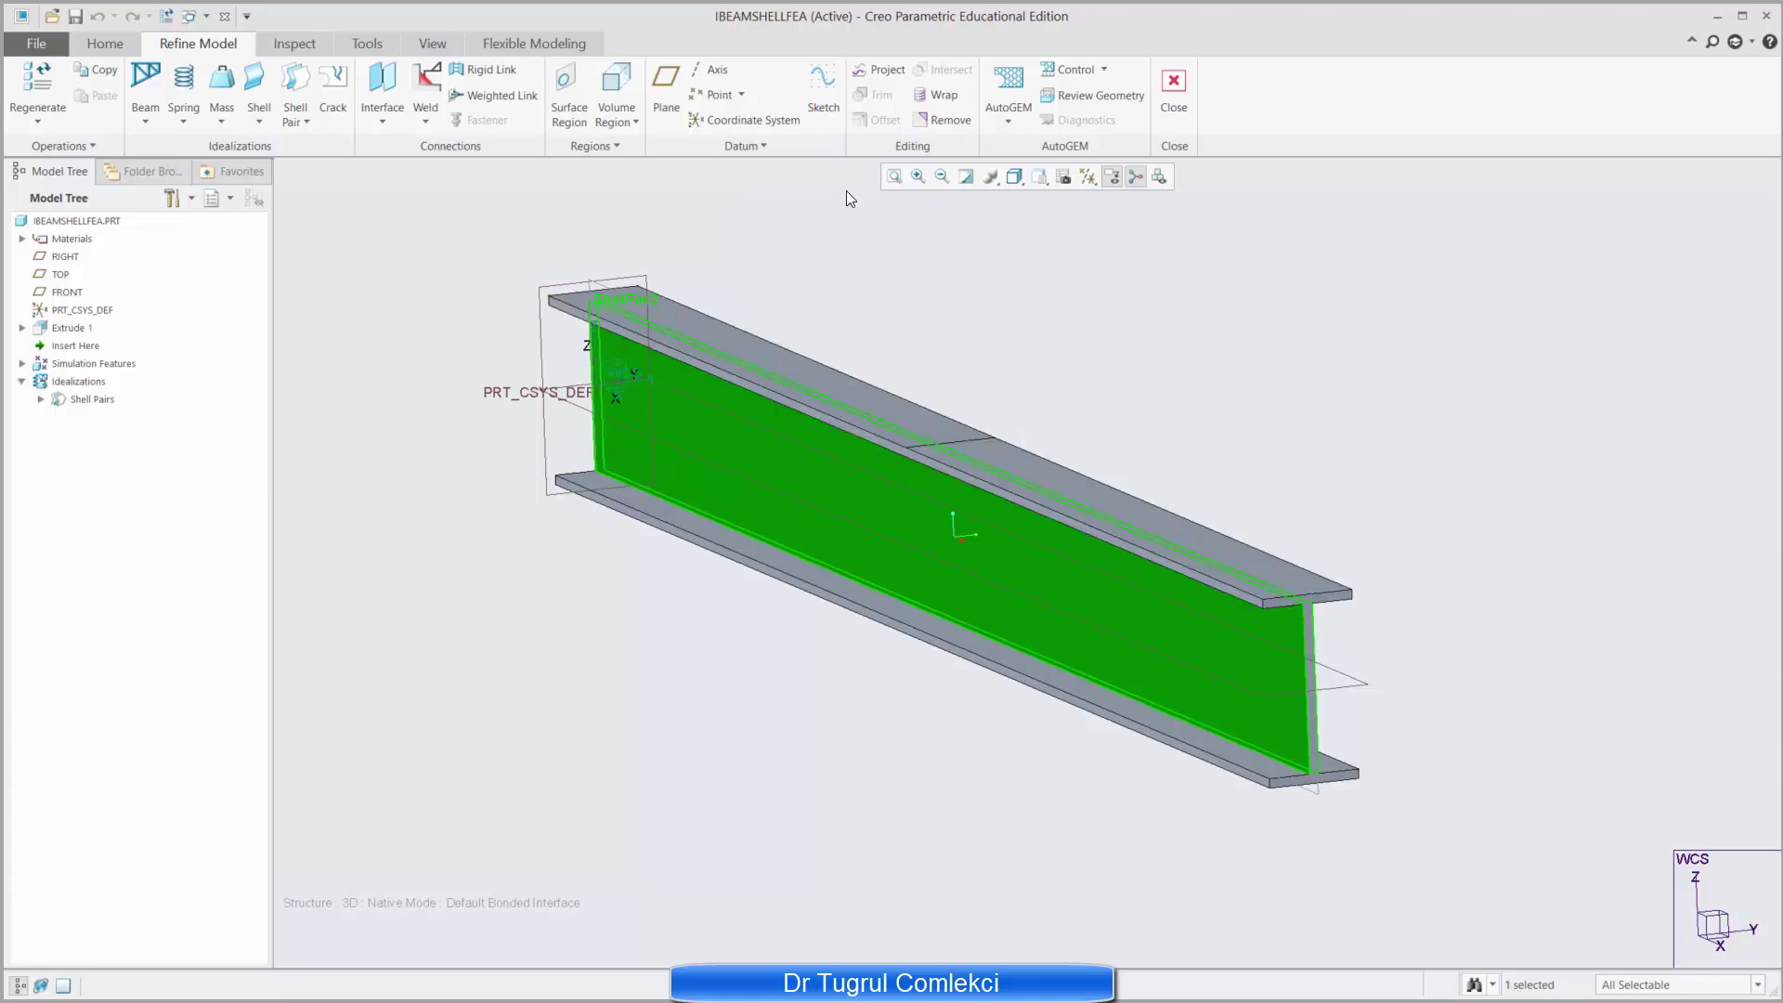
Step: Add a 50 mm maximum element size control on both top flange surfaces, the web, and a fourth surface
click(1373, 384)
click(1104, 70)
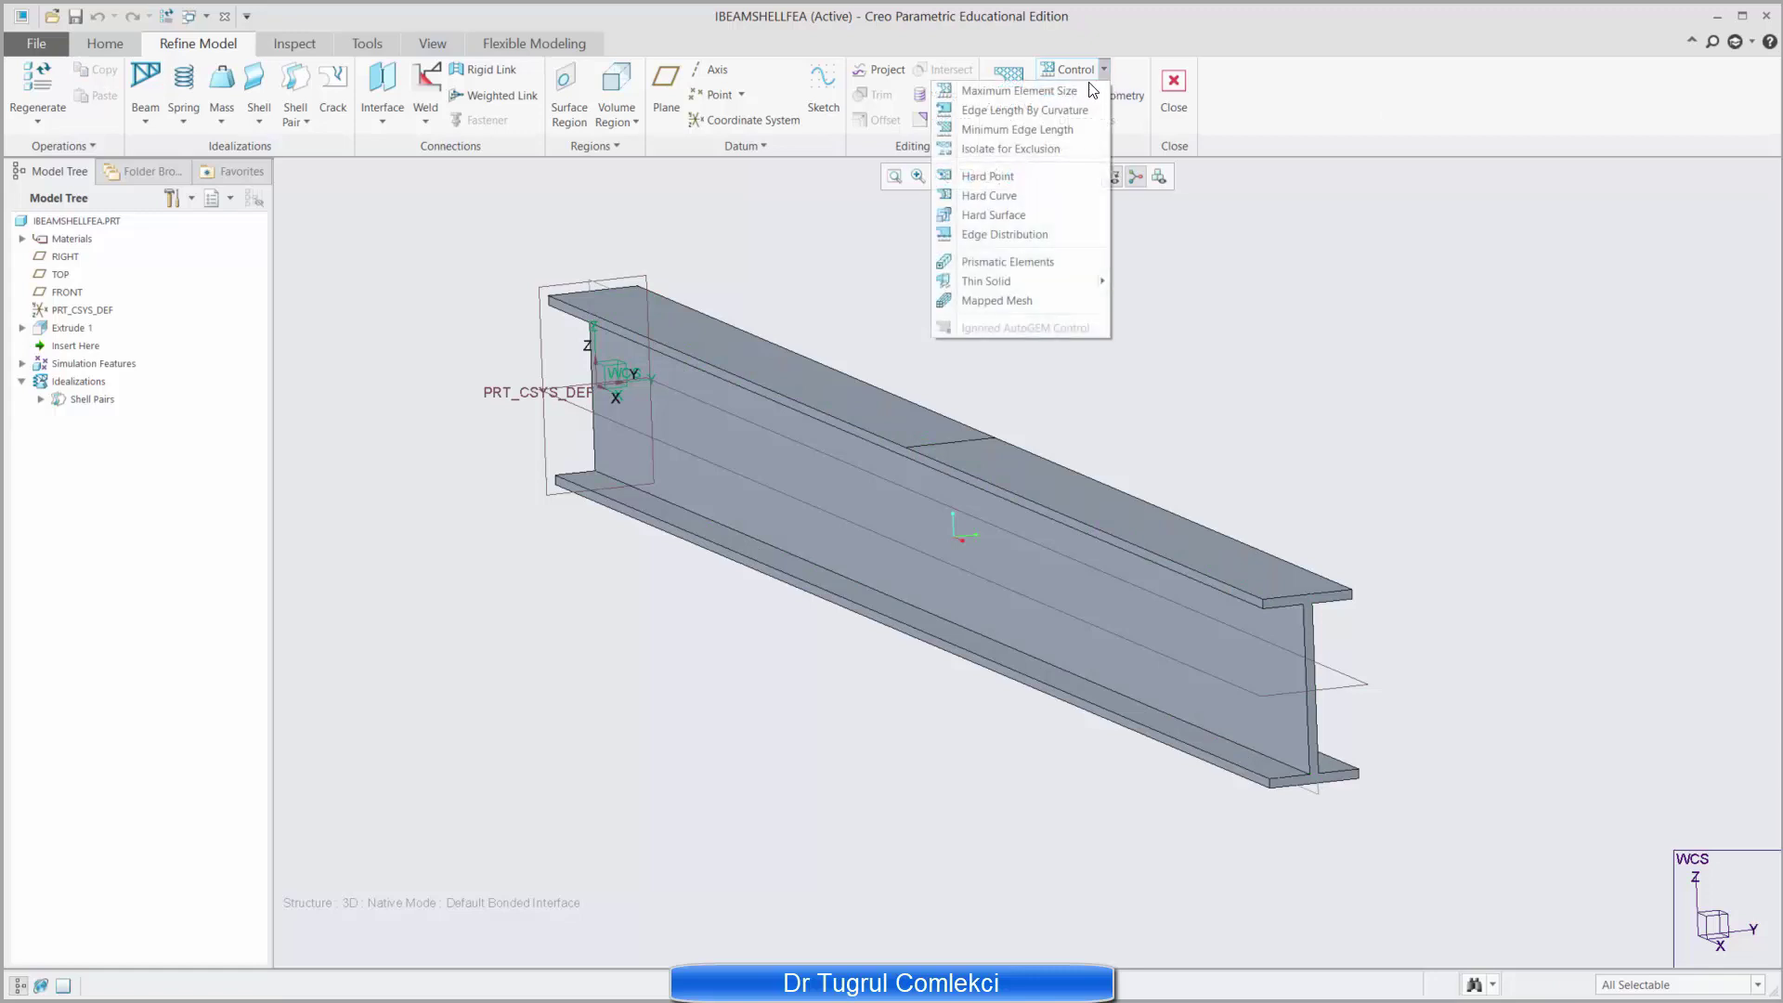
click(1084, 91)
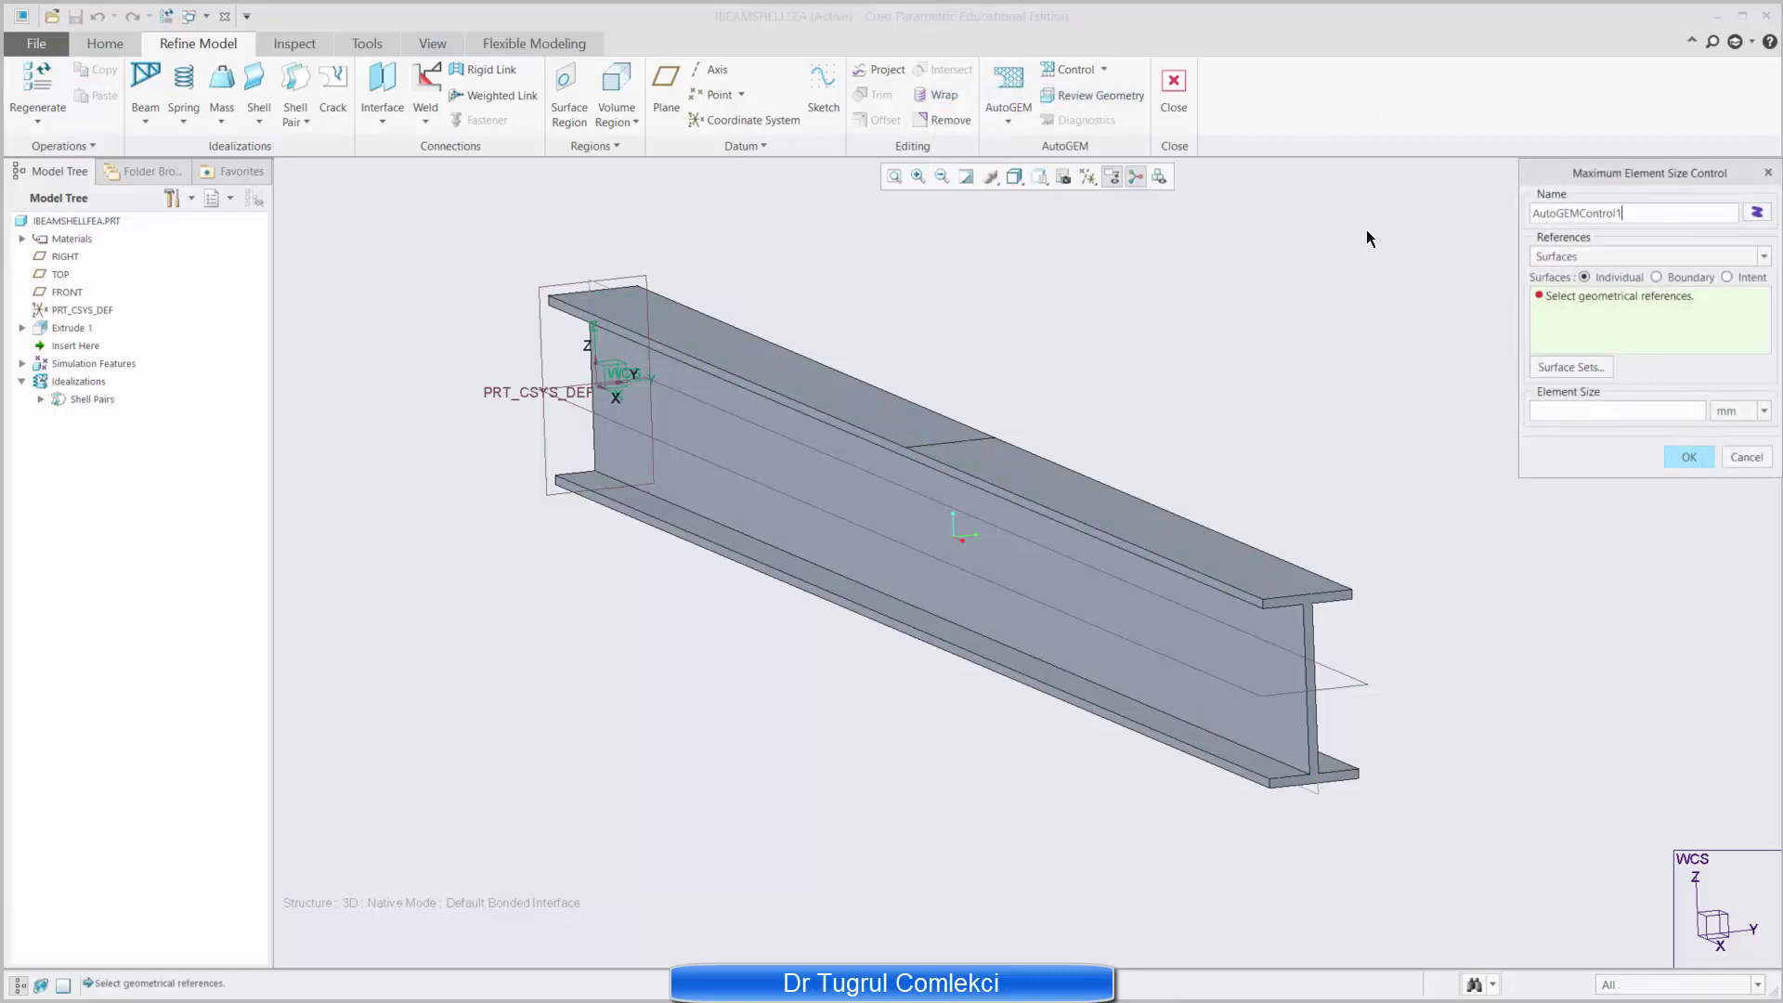
click(1063, 492)
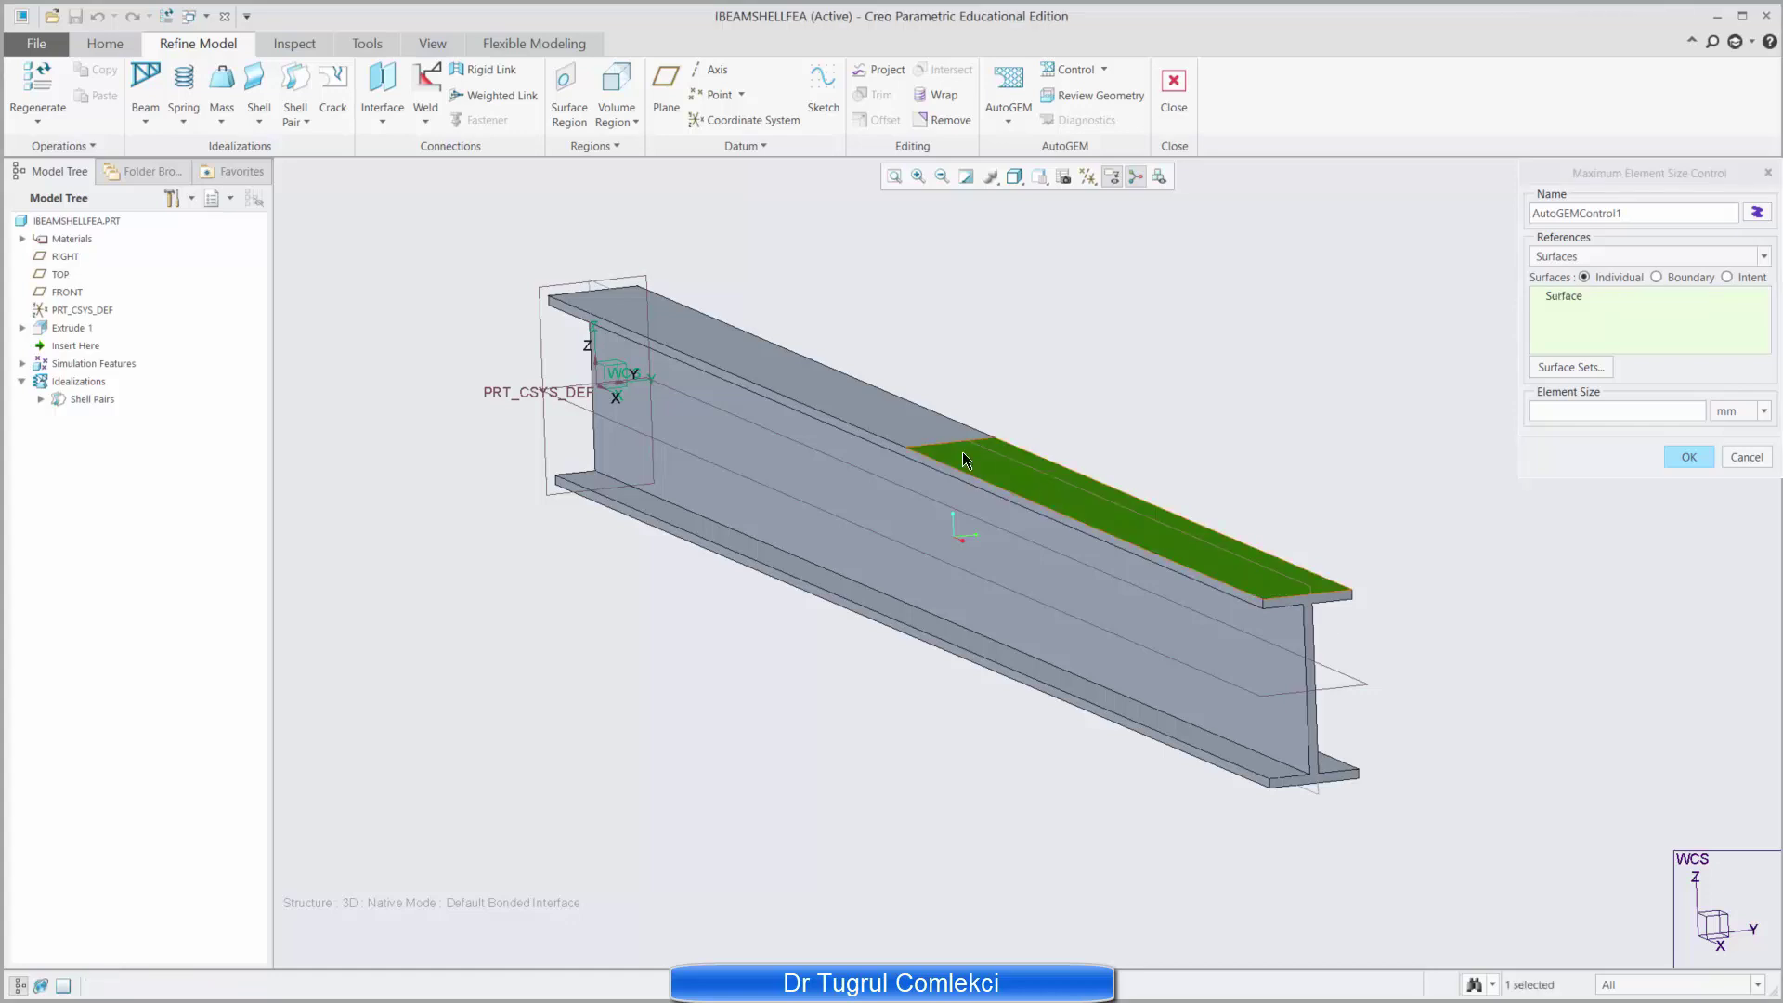
ctrl+click(865, 395)
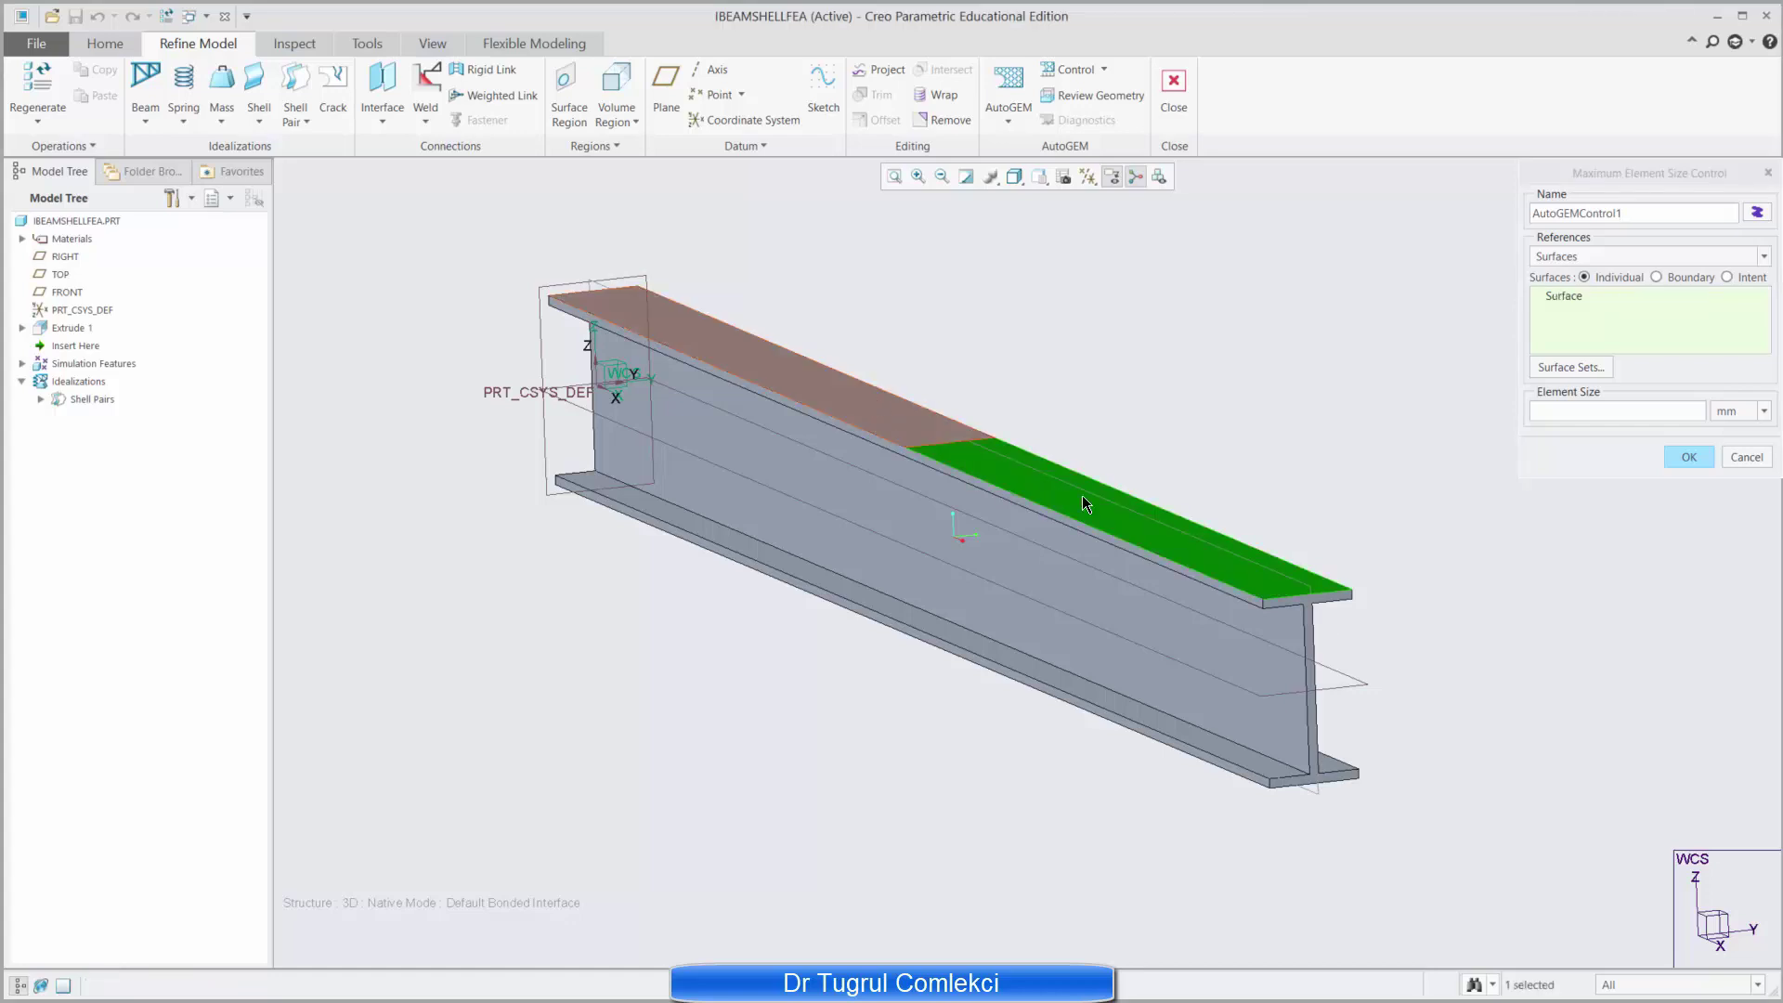
ctrl+click(990, 554)
middle_drag(993, 583, 938, 552)
ctrl+click(972, 576)
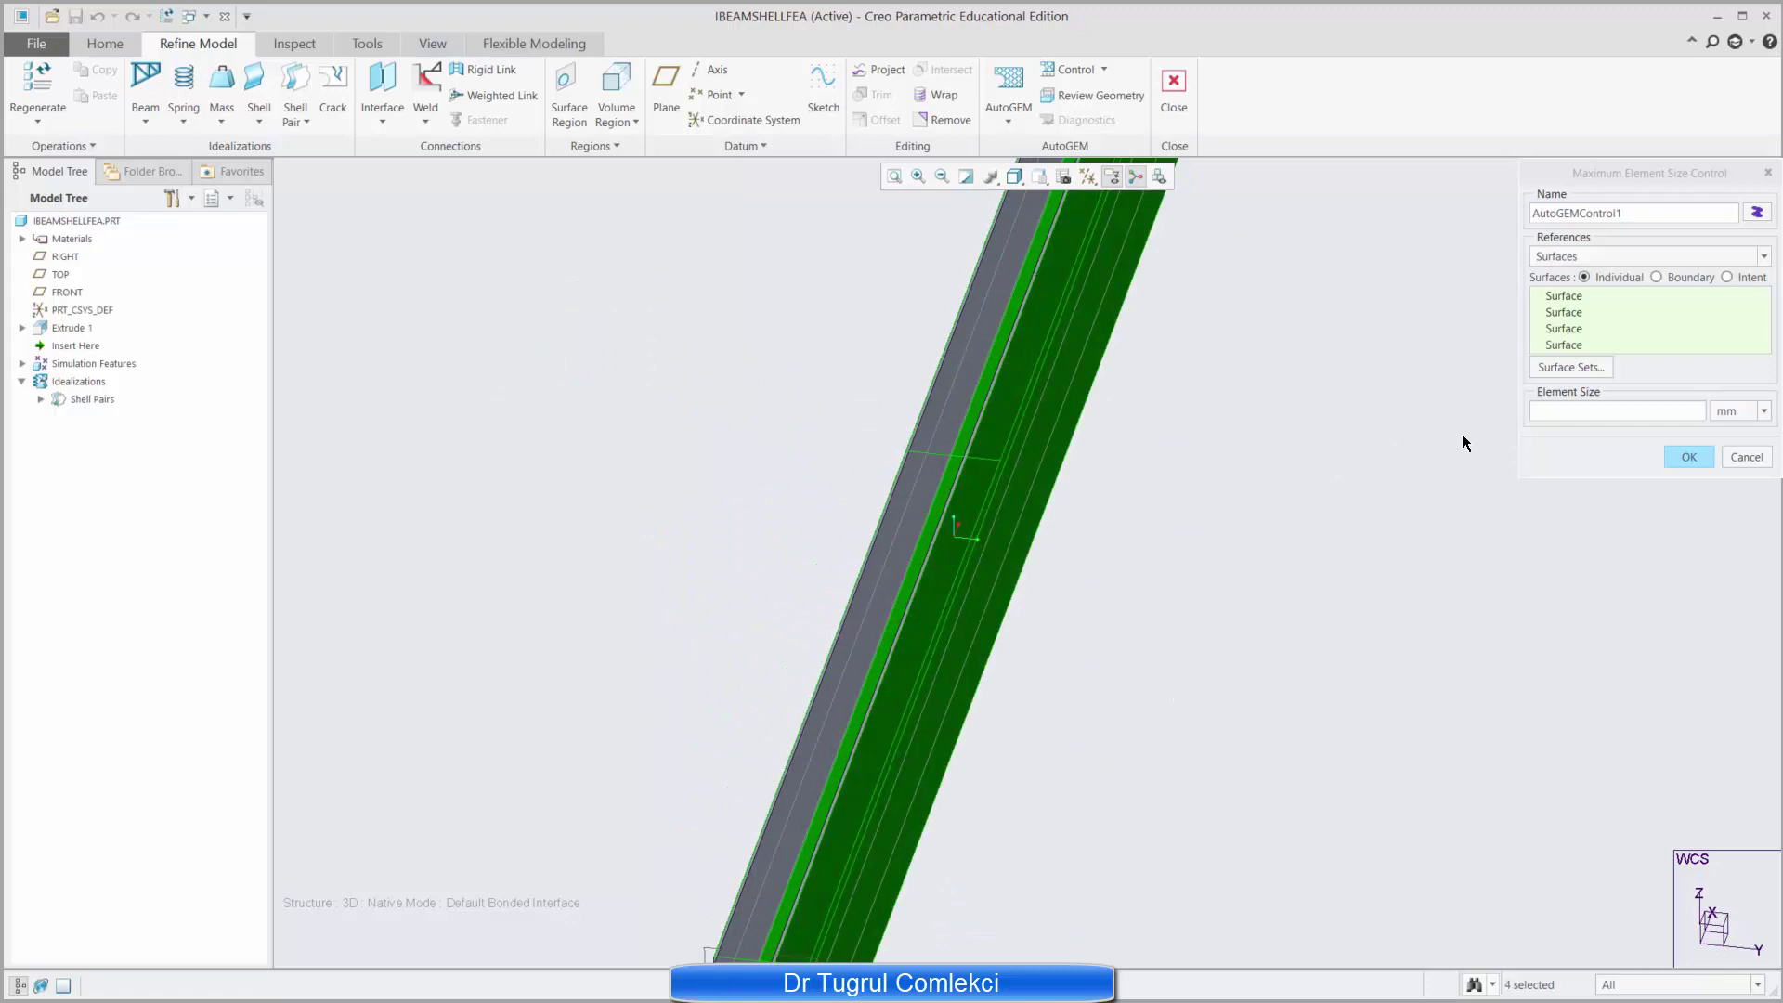
click(1570, 410)
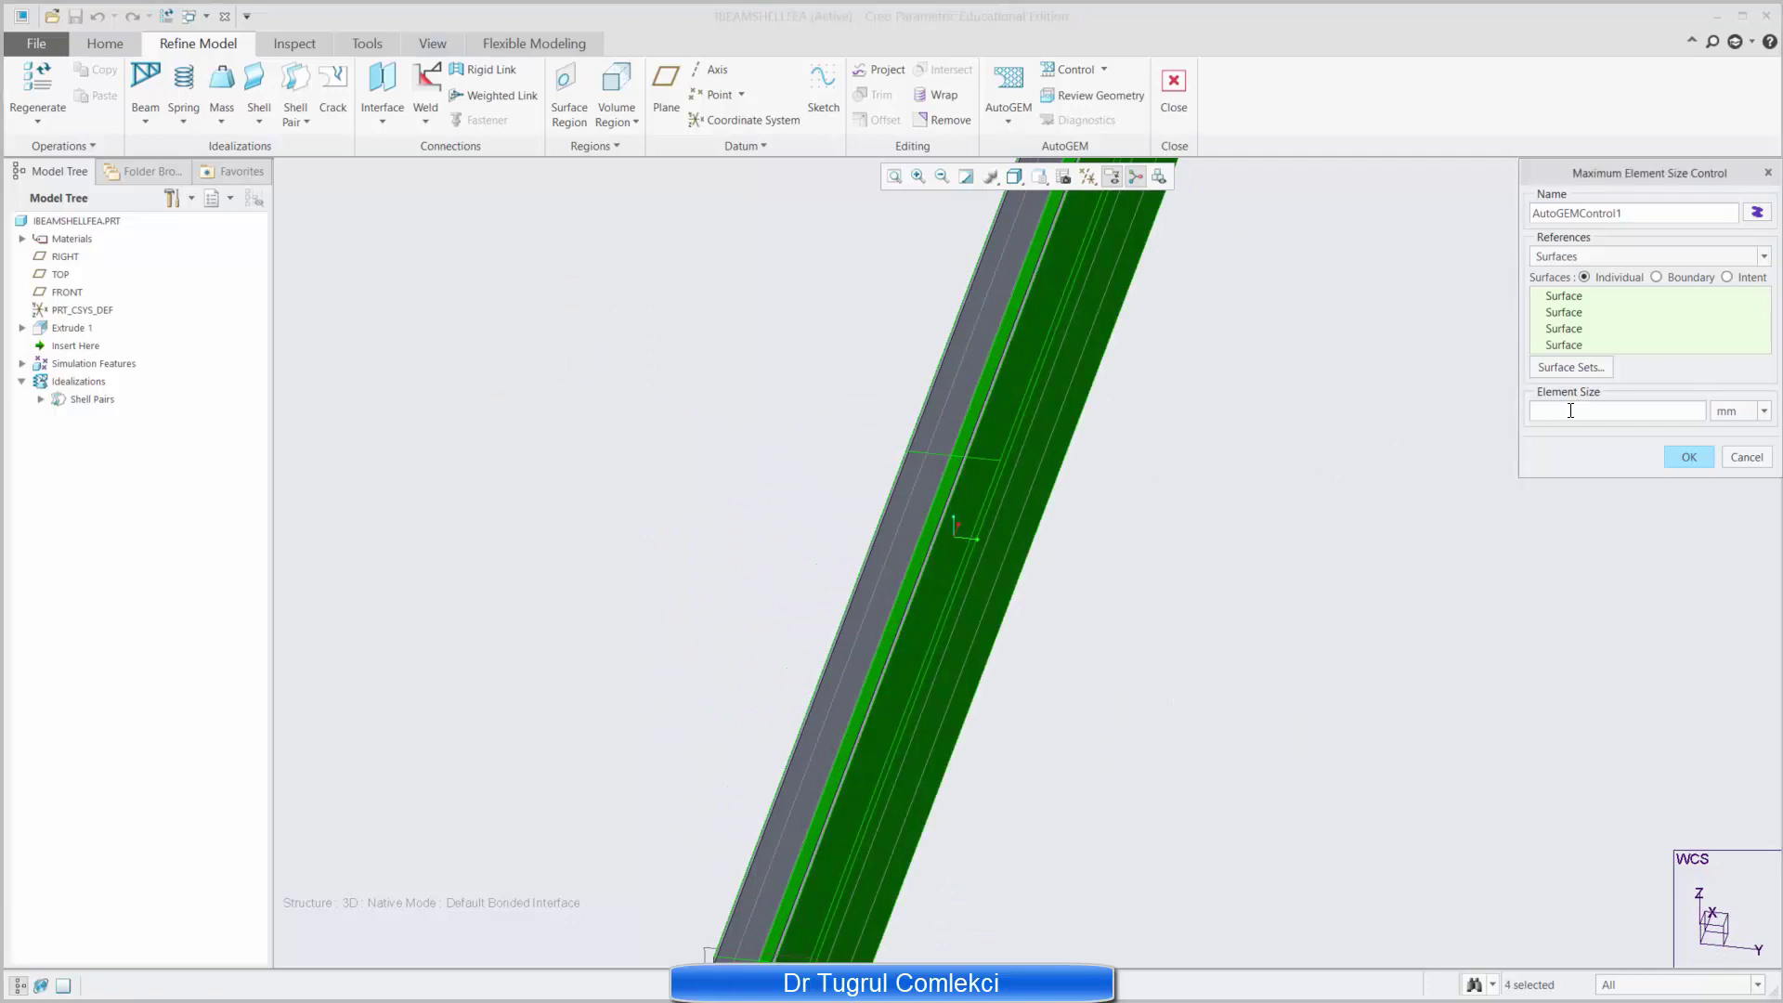
text(50)
click(1690, 458)
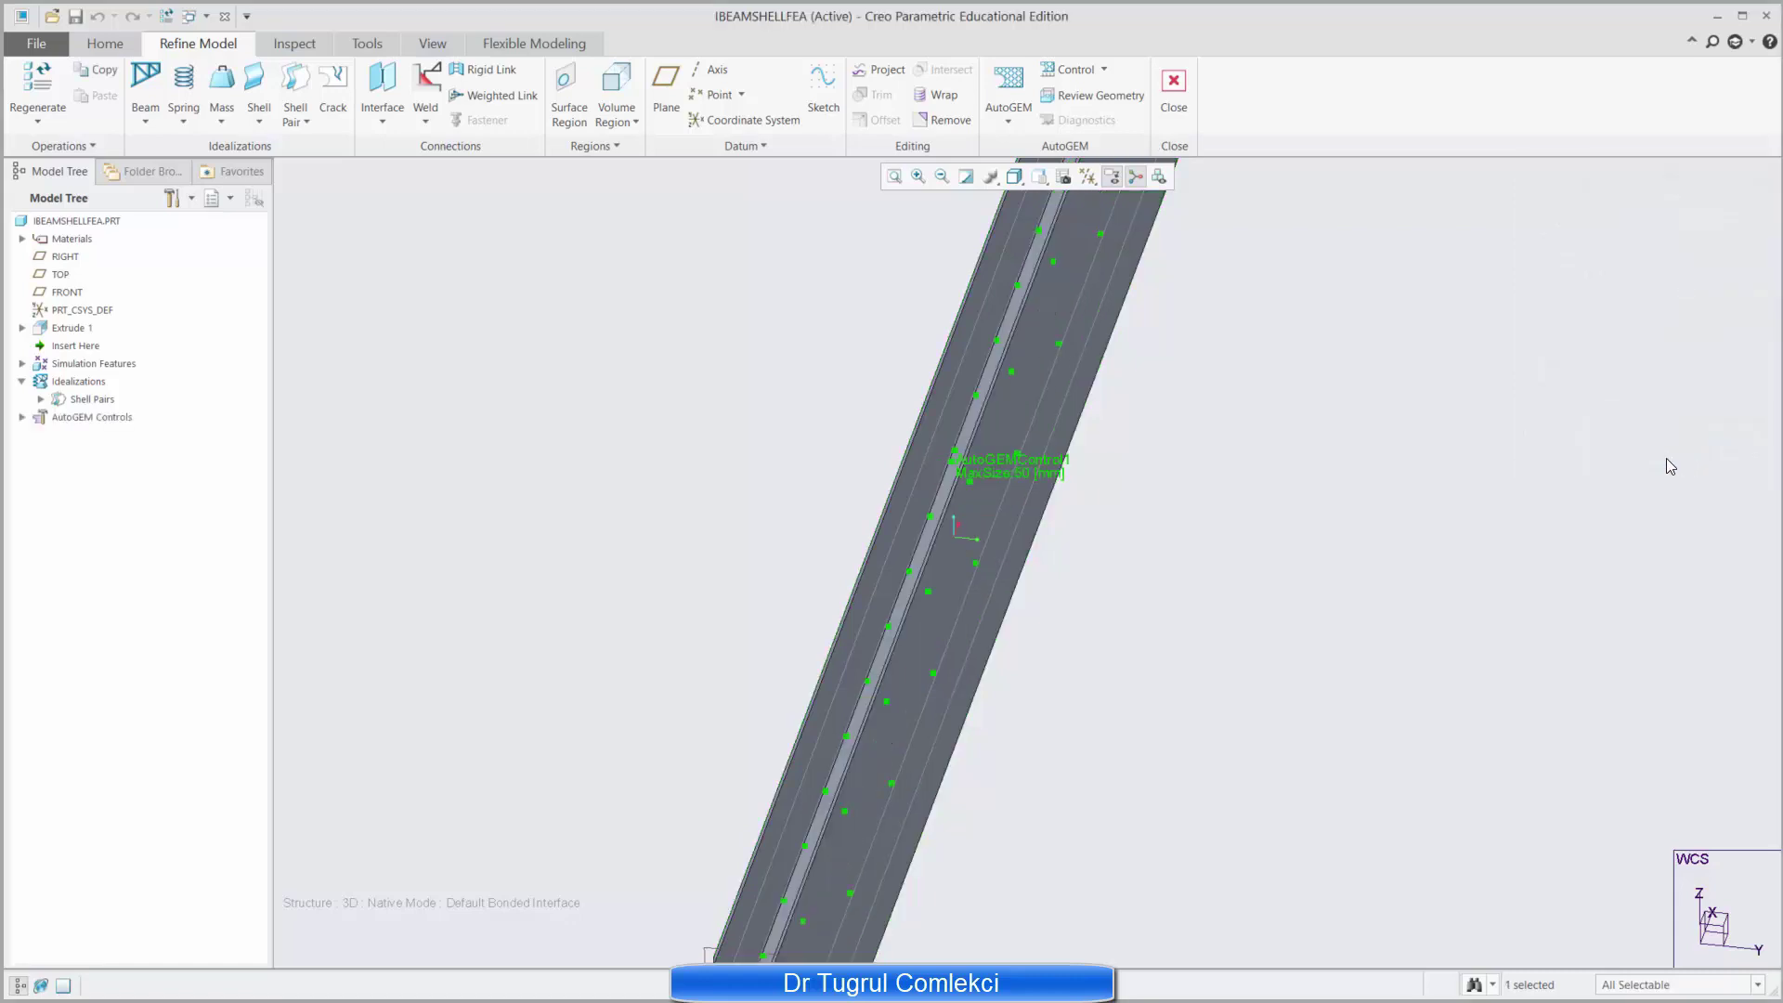
Step: Generate the 746-element AutoGEM mesh, close the summary, and save the mesh
key(ctrl+d)
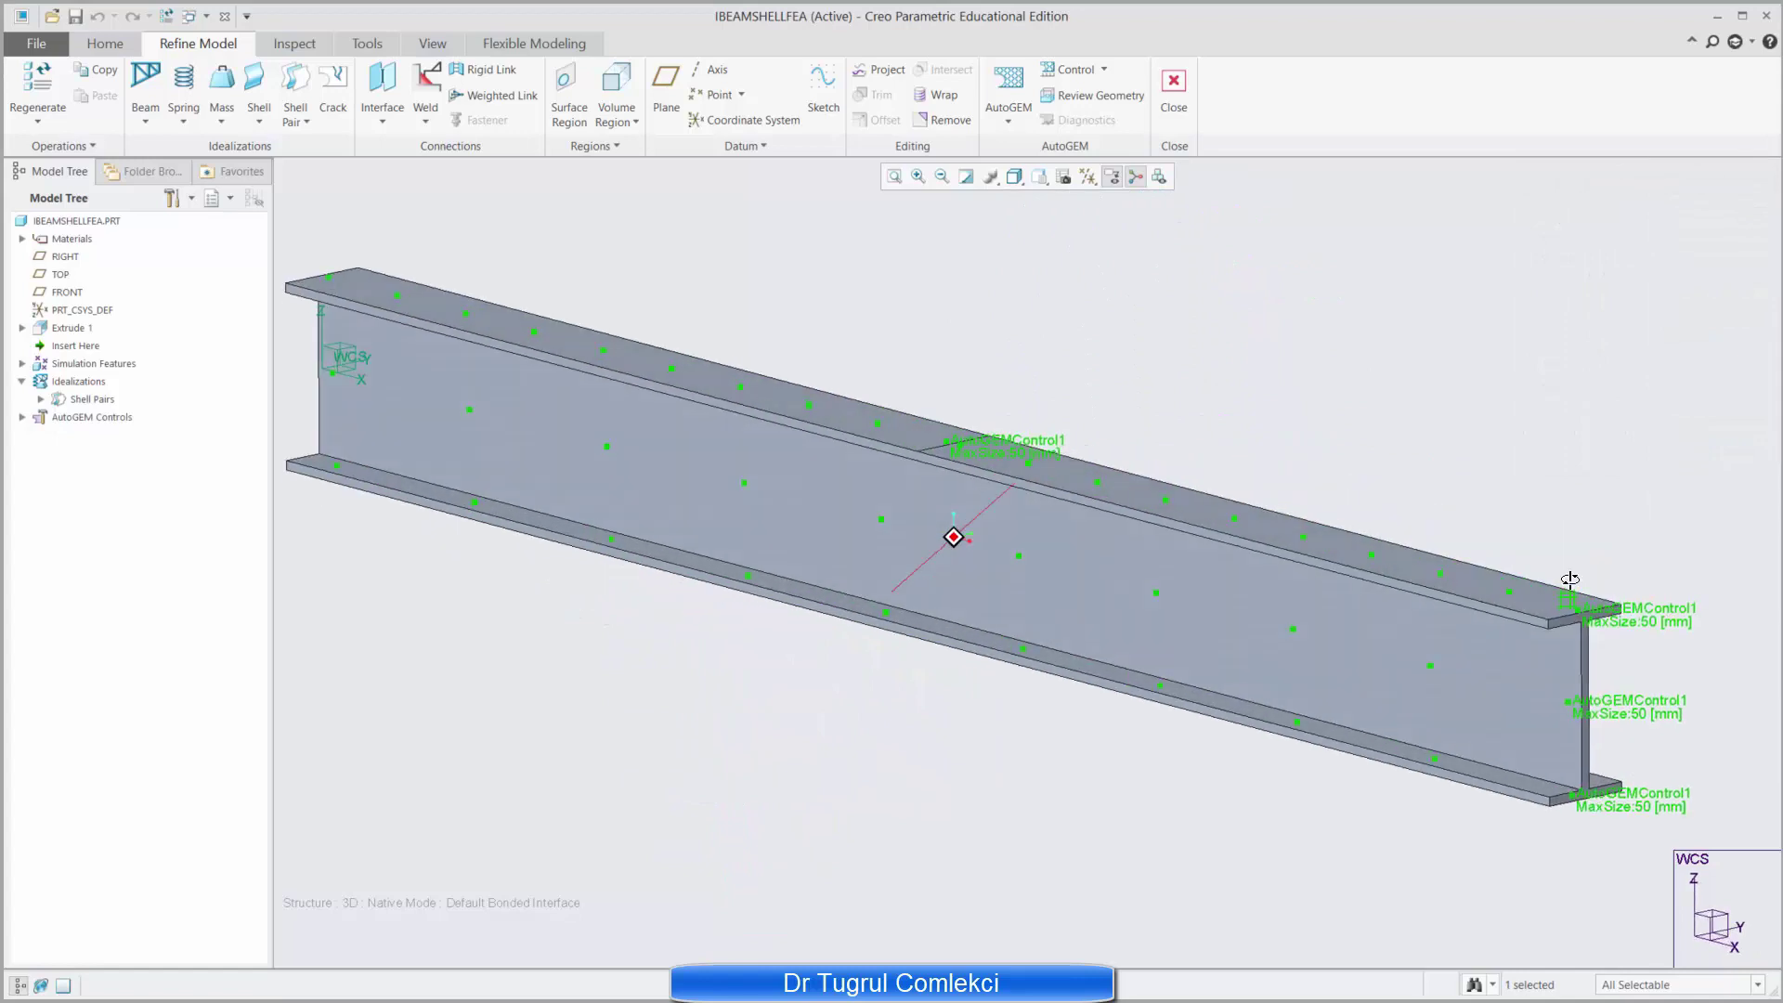
click(1008, 83)
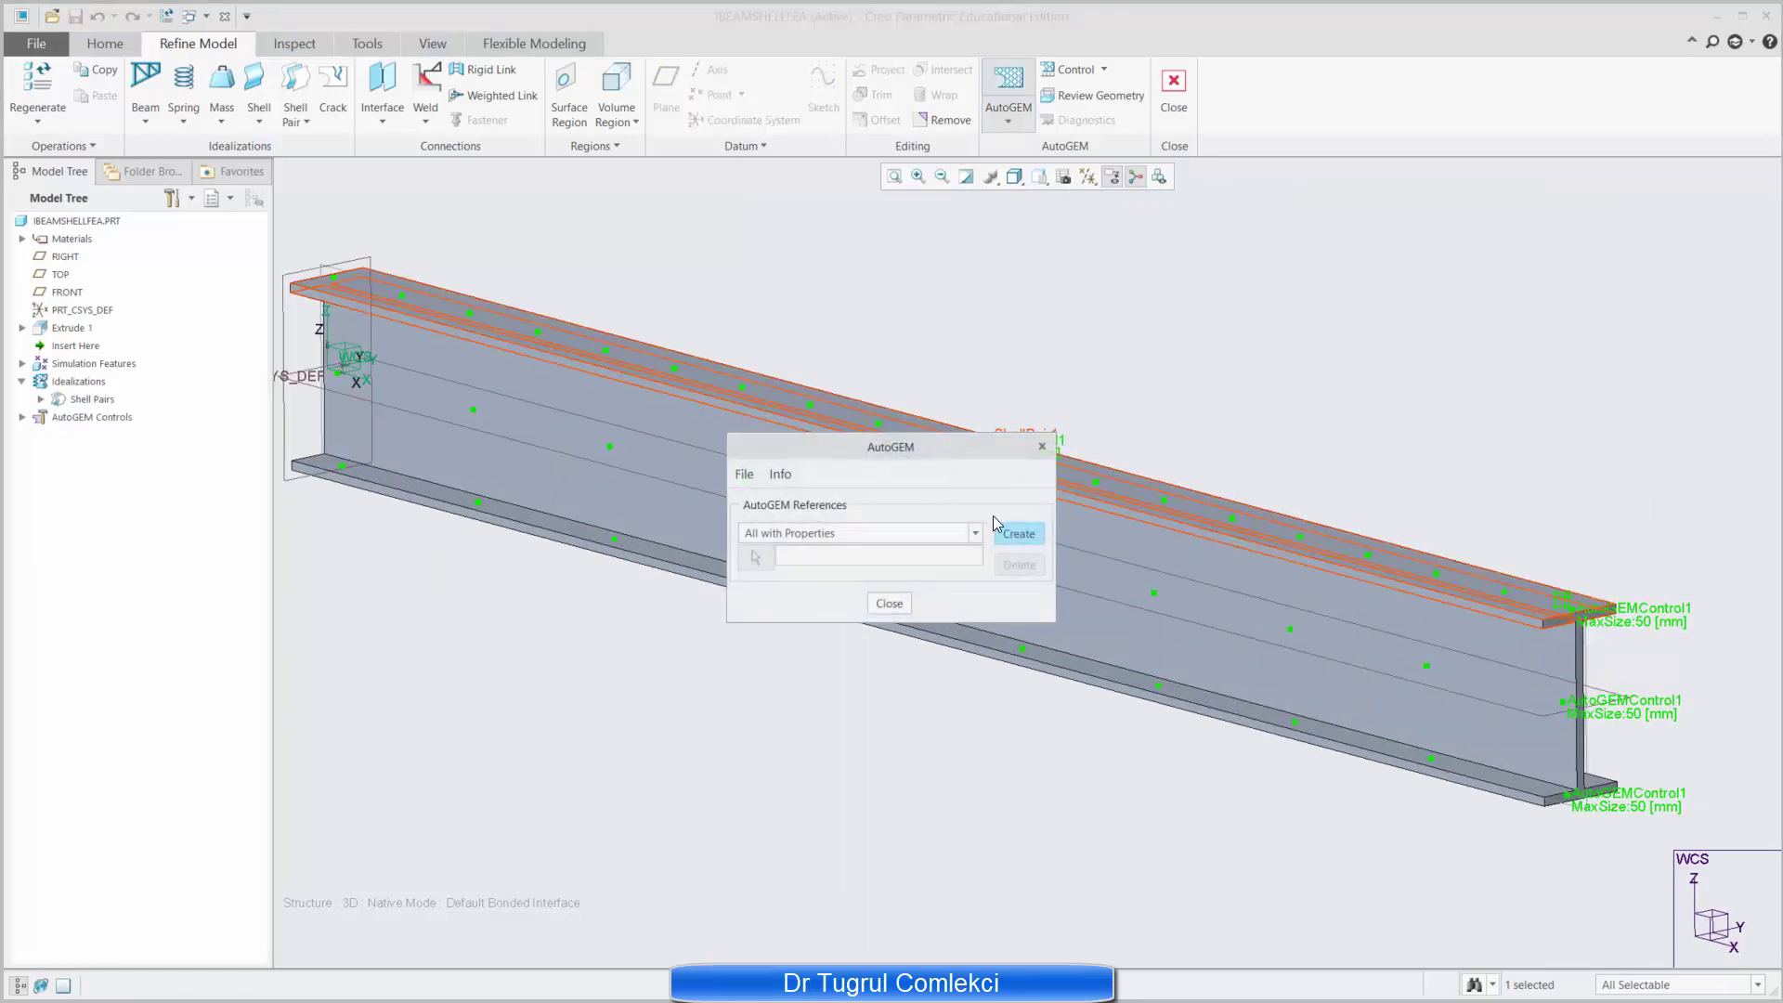
click(1014, 534)
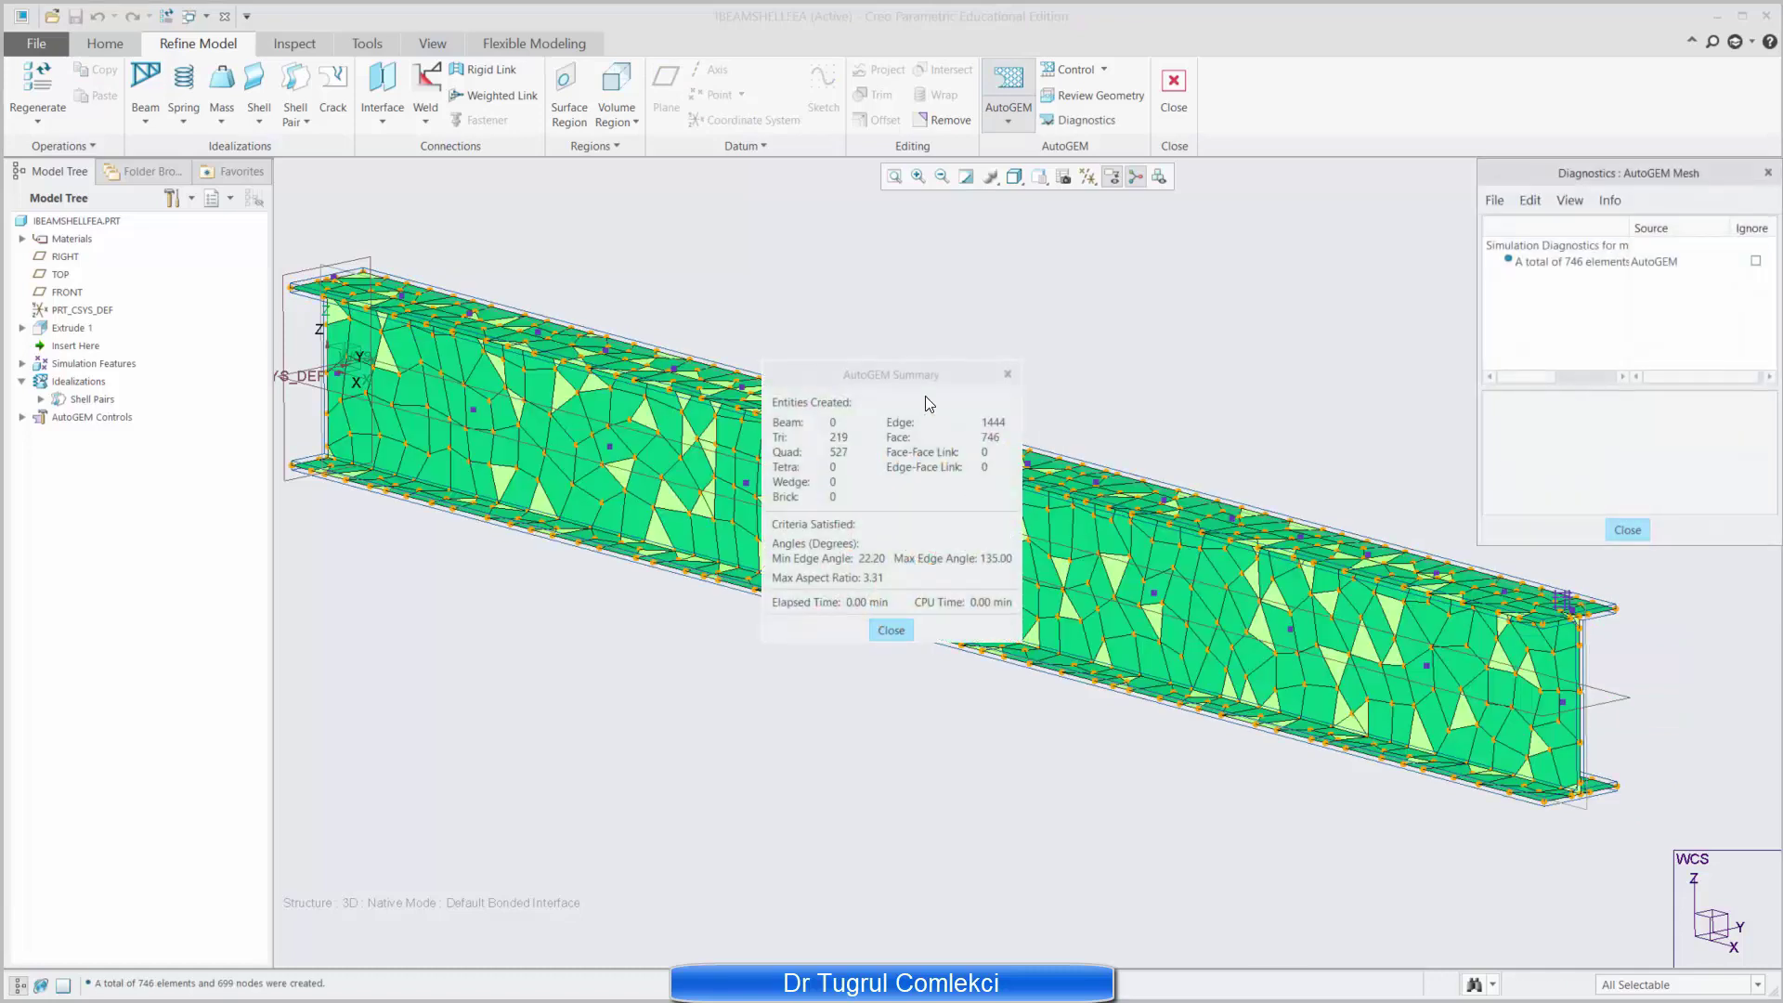
drag(907, 383, 542, 618)
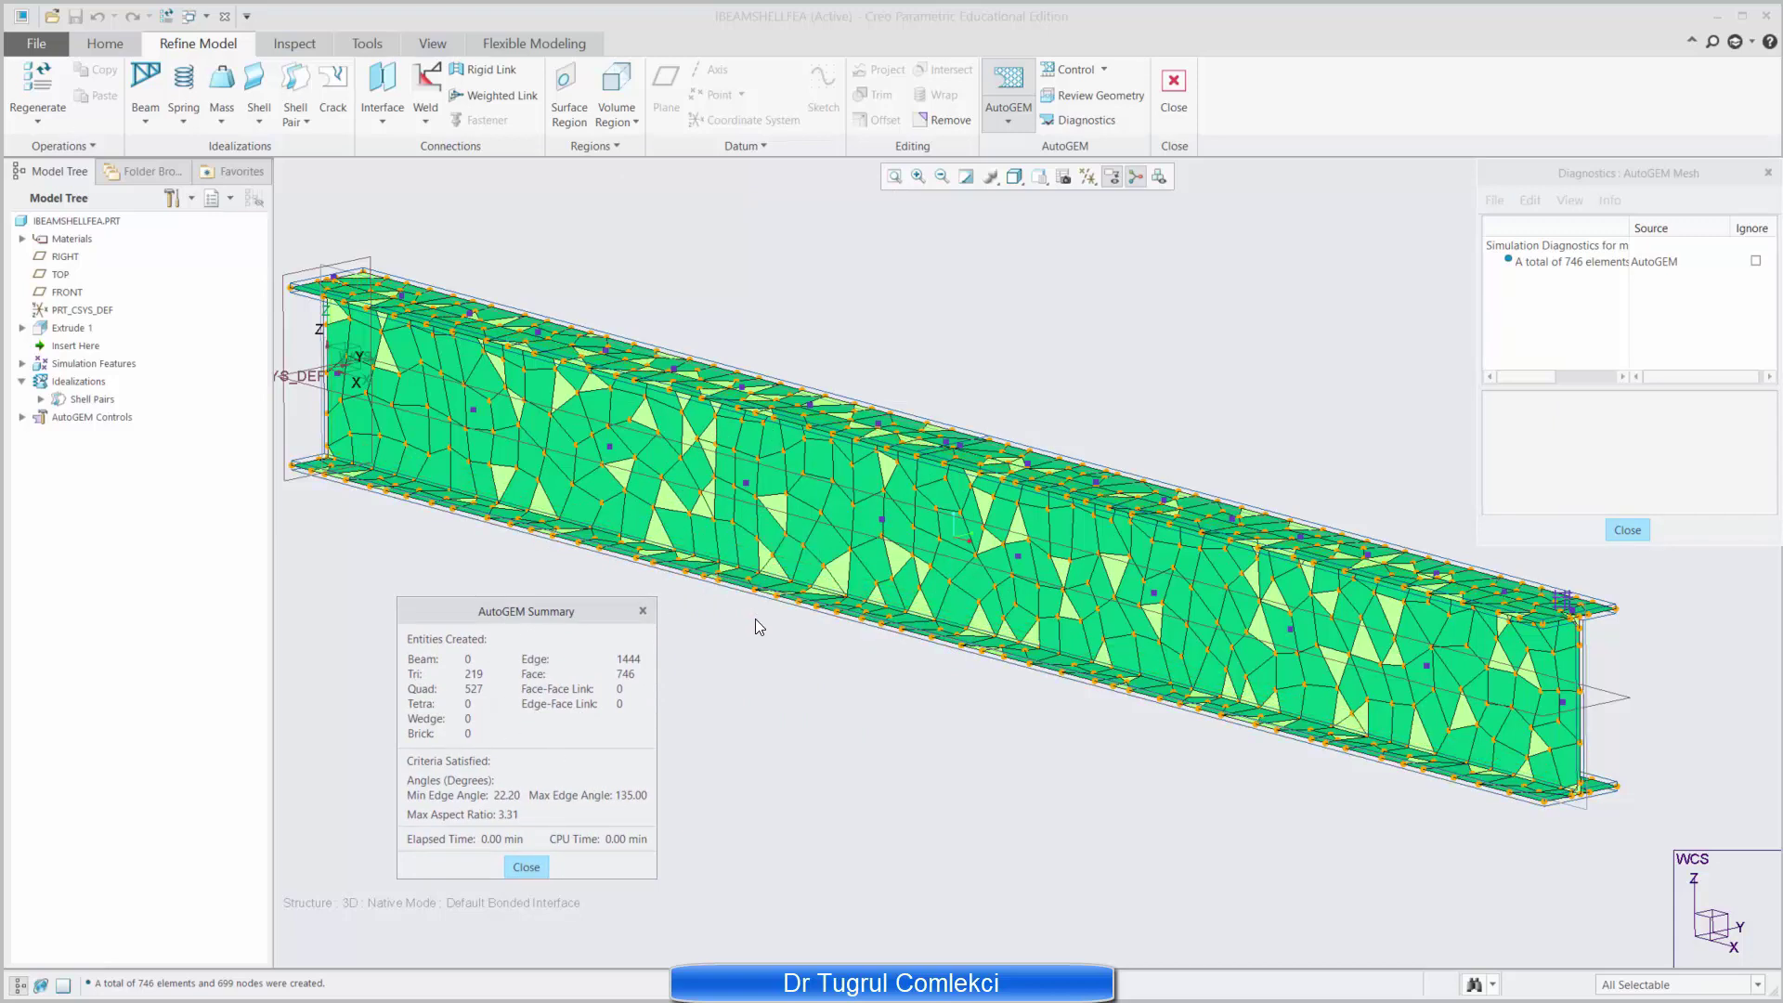
click(518, 866)
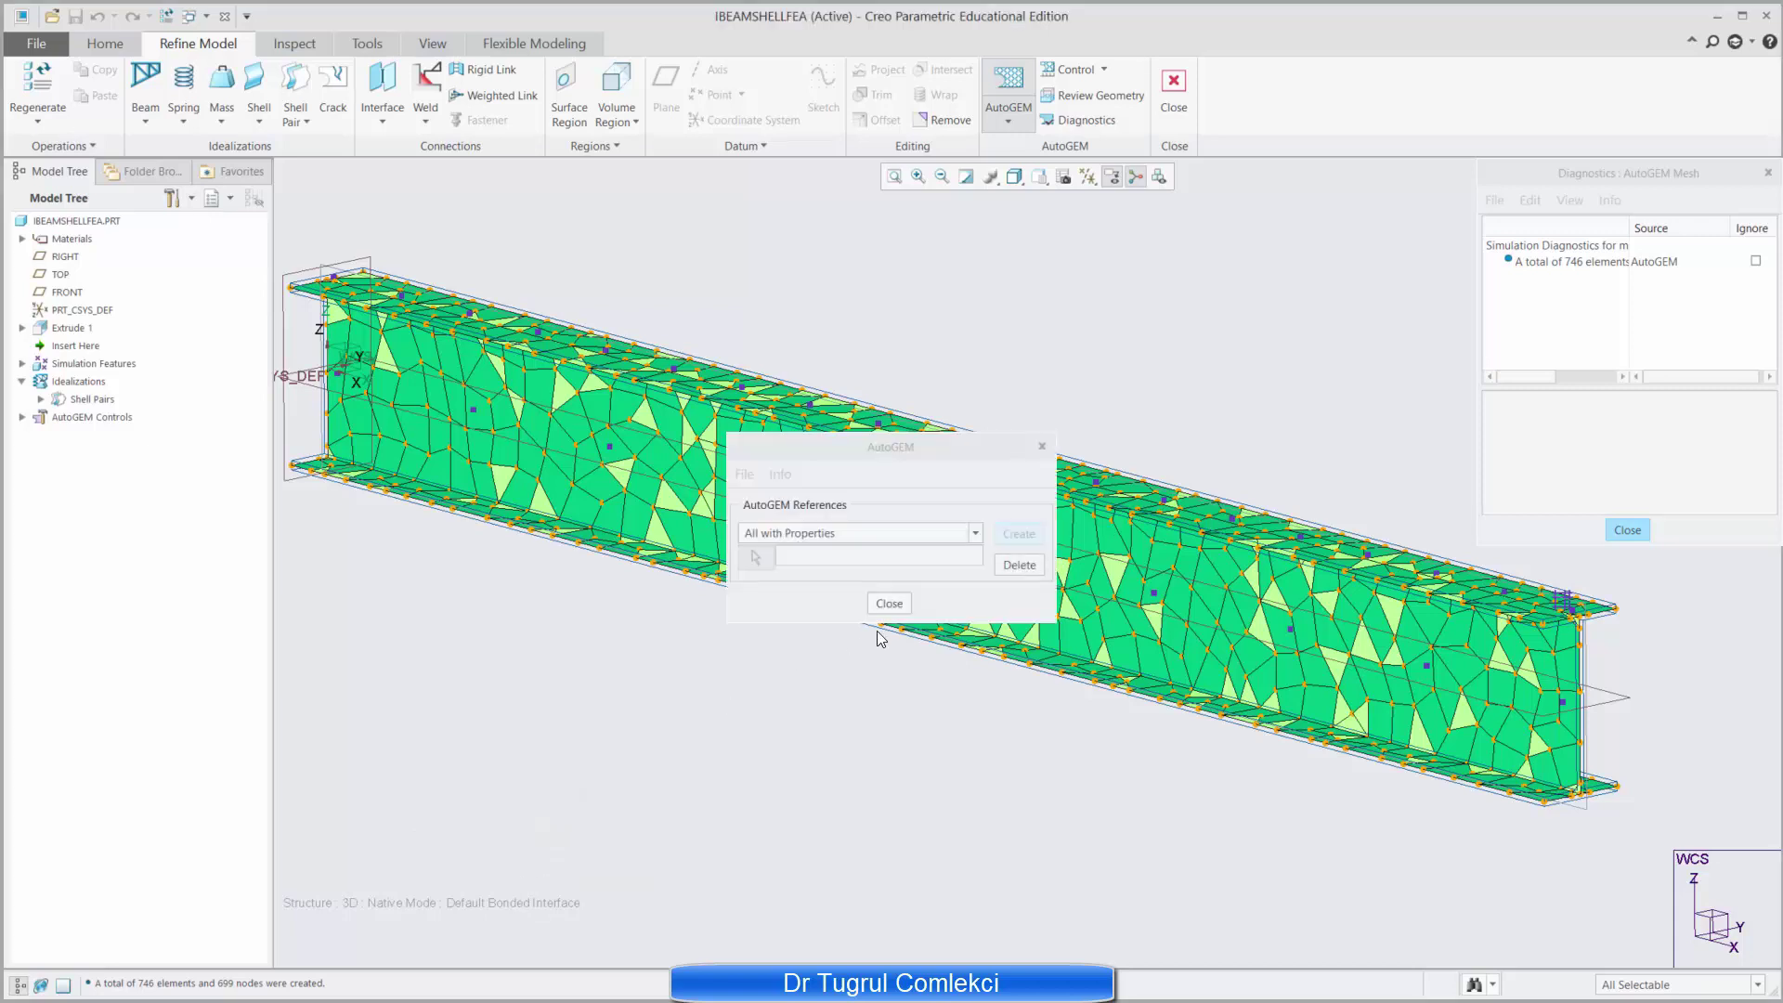
click(889, 604)
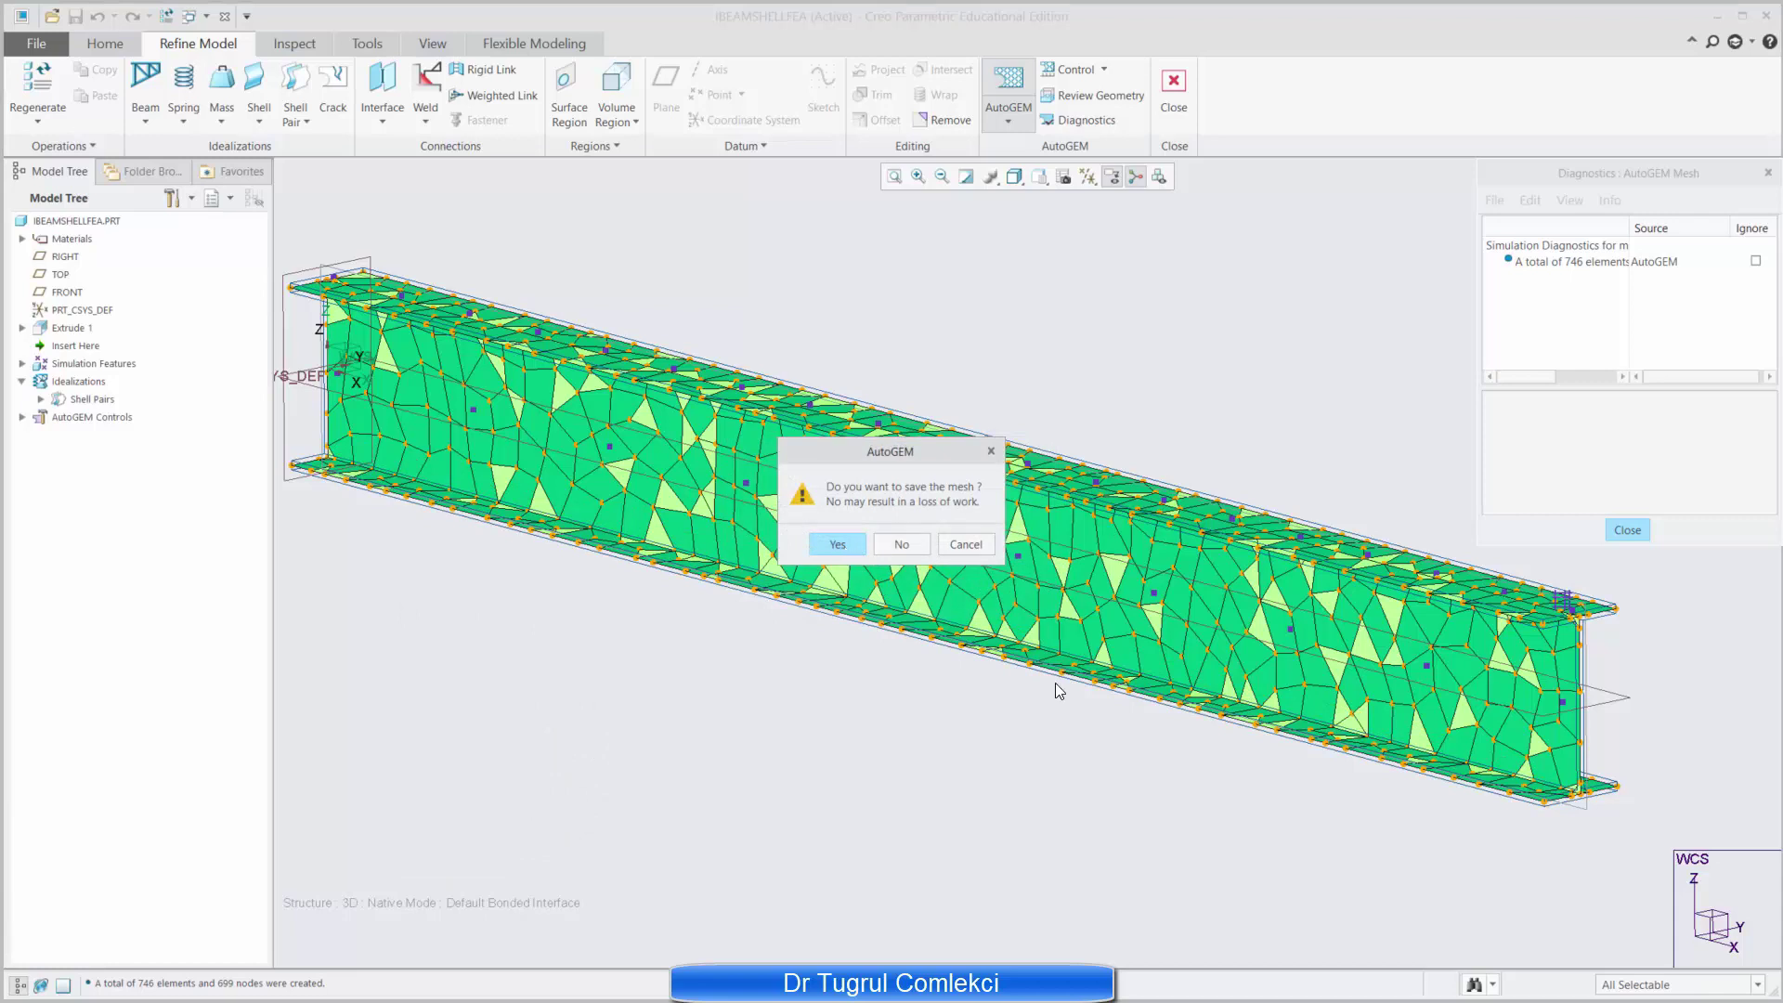
click(844, 546)
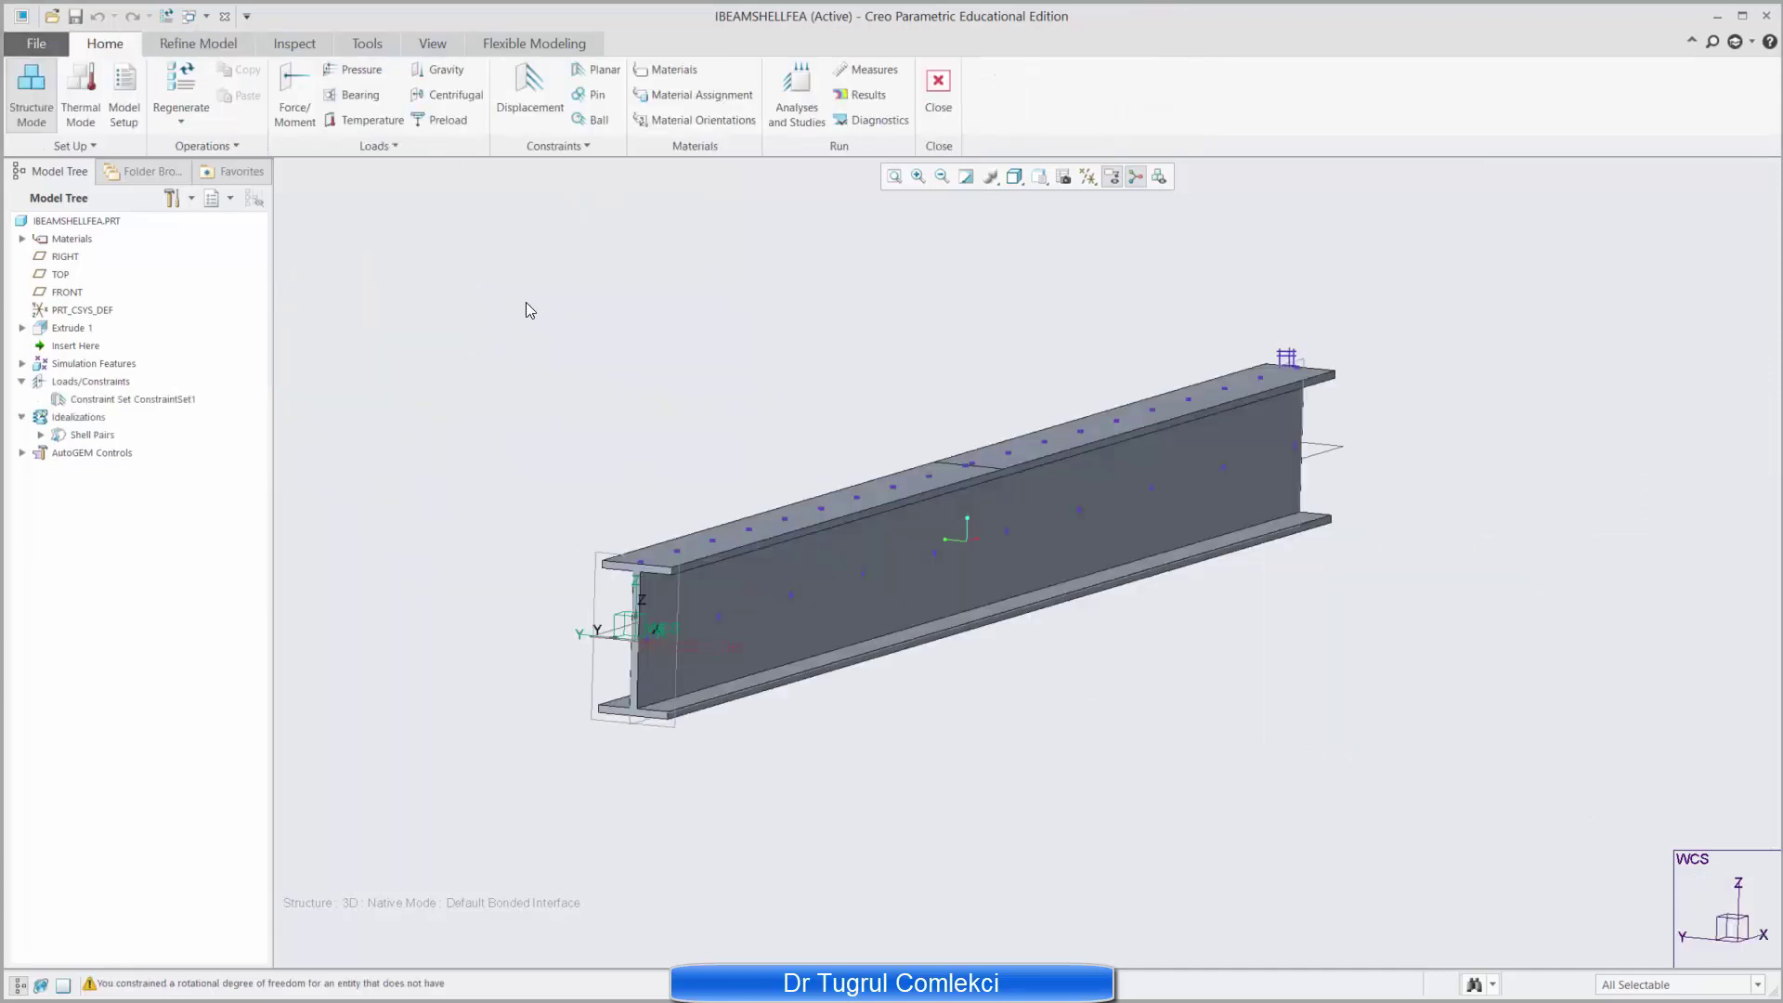
Step: Create Constraint1 fixing the beam's end face in X, Y and Z translation
click(528, 107)
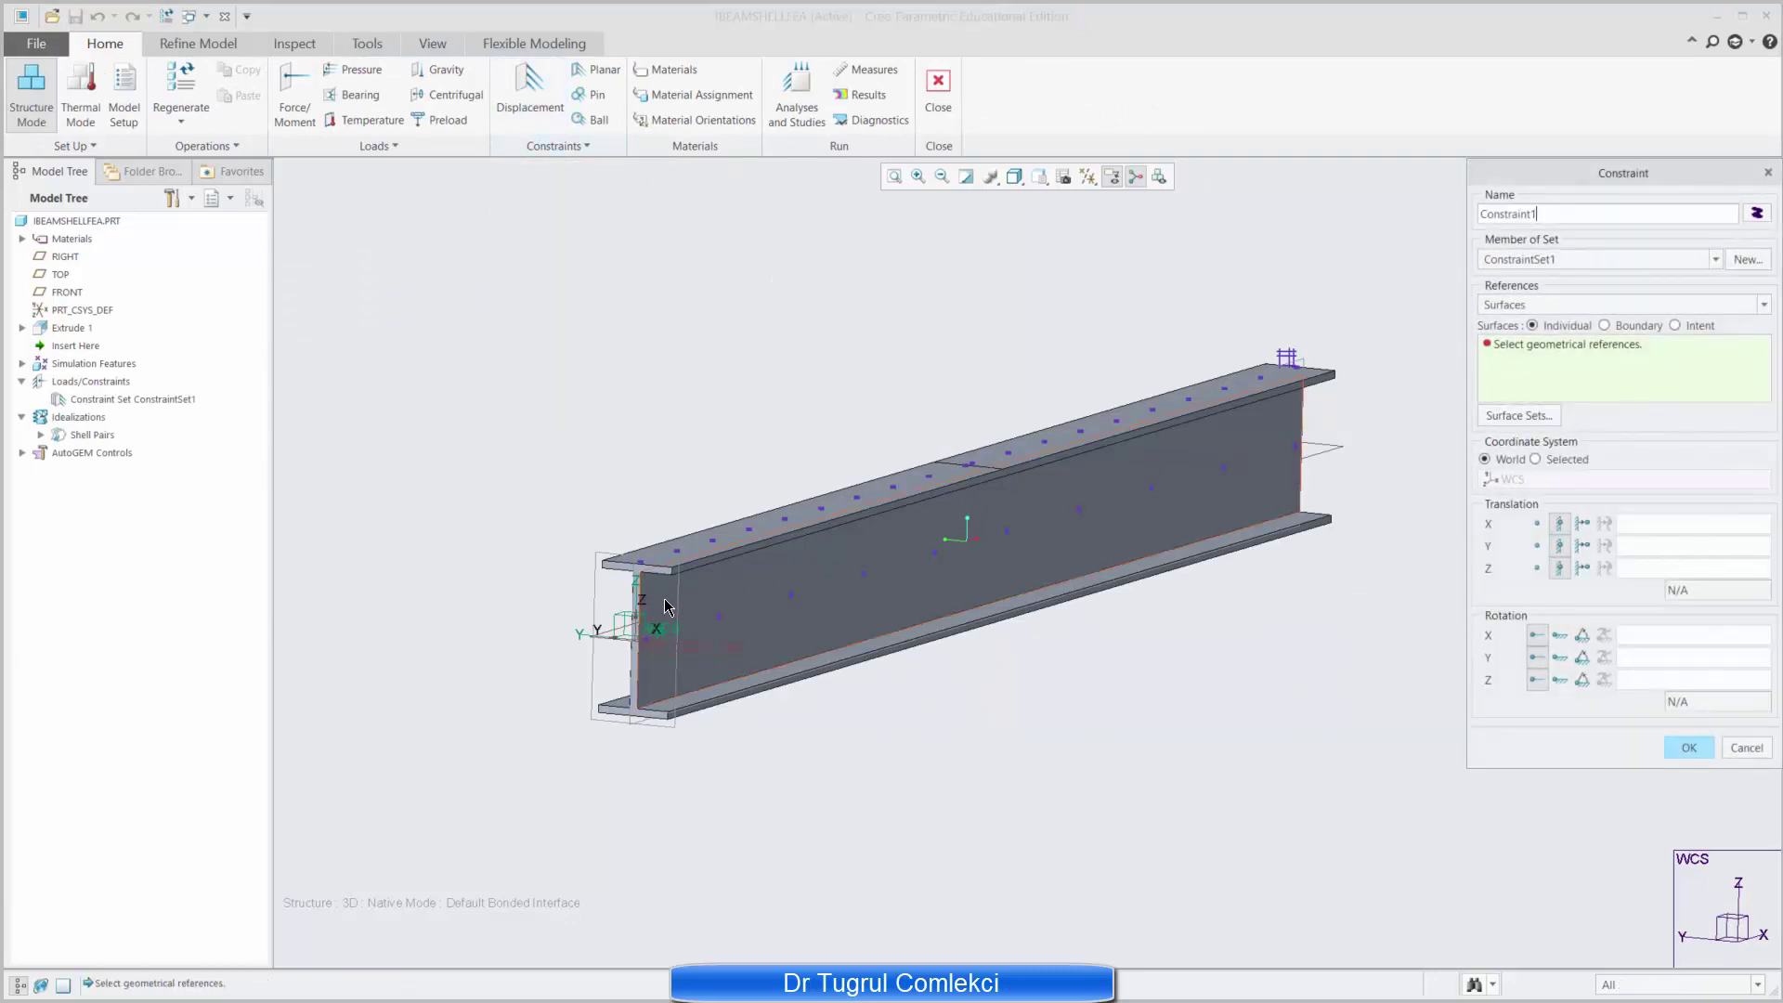
scroll(637, 640, up, 2)
click(639, 639)
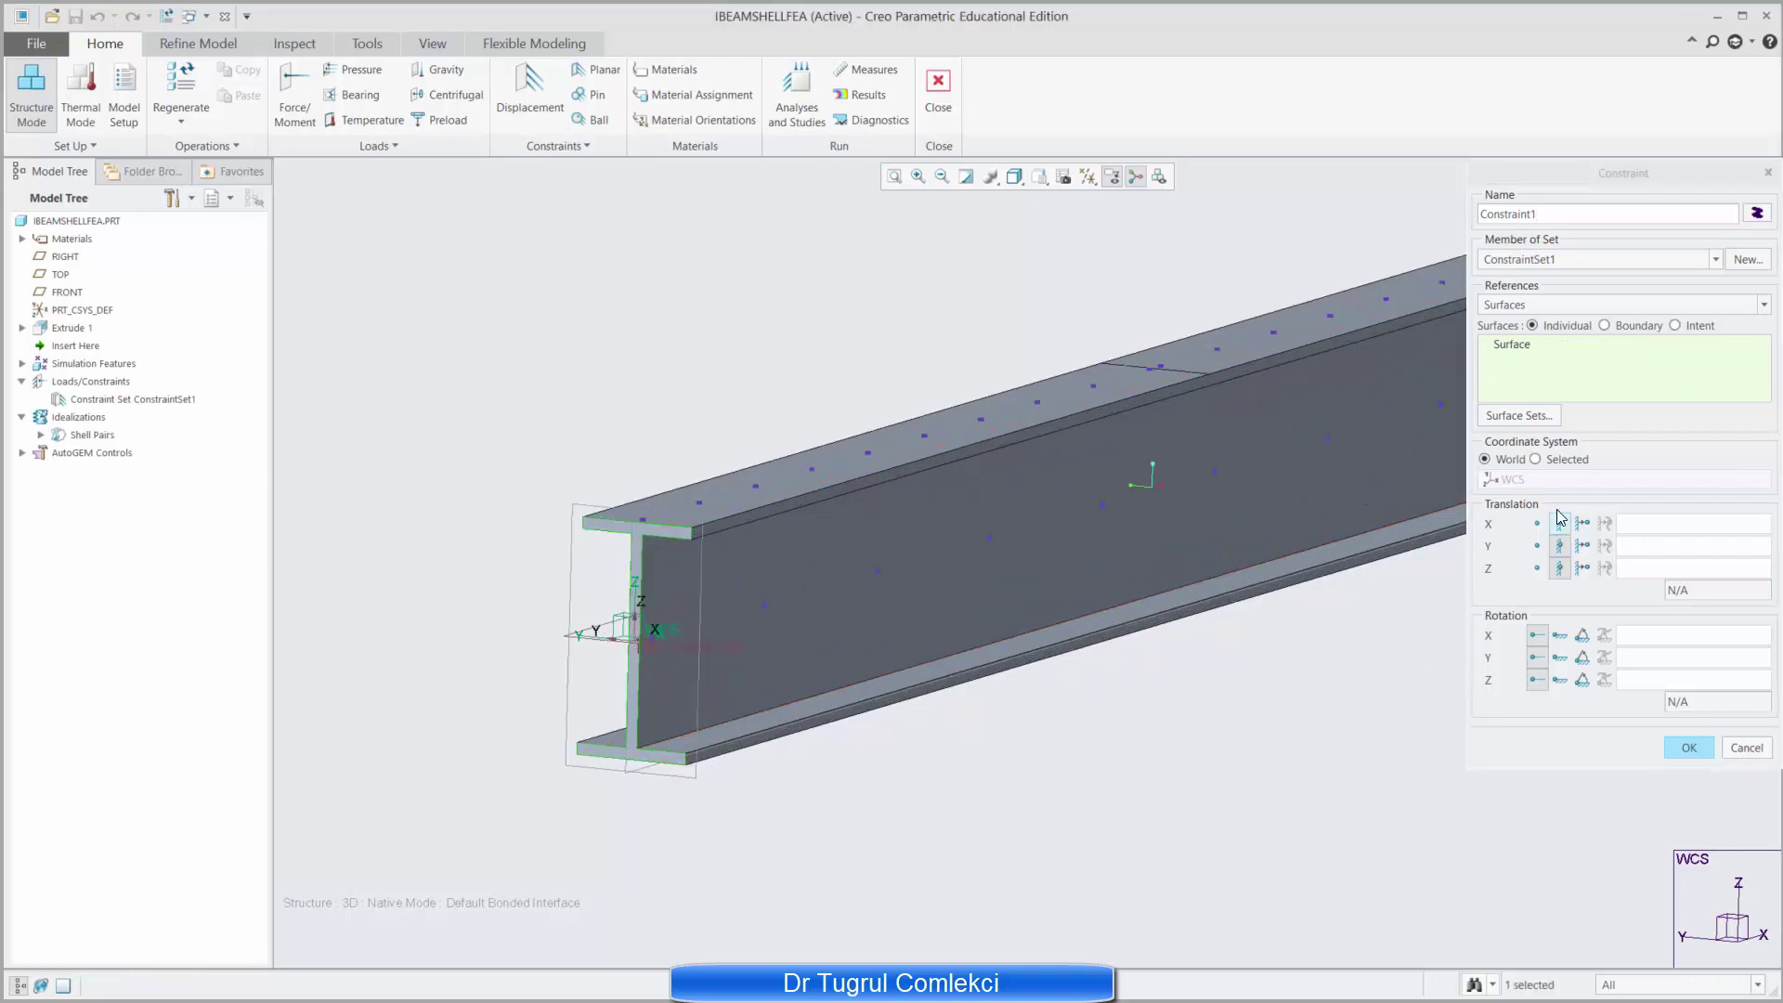
click(1560, 546)
click(1560, 569)
click(1690, 748)
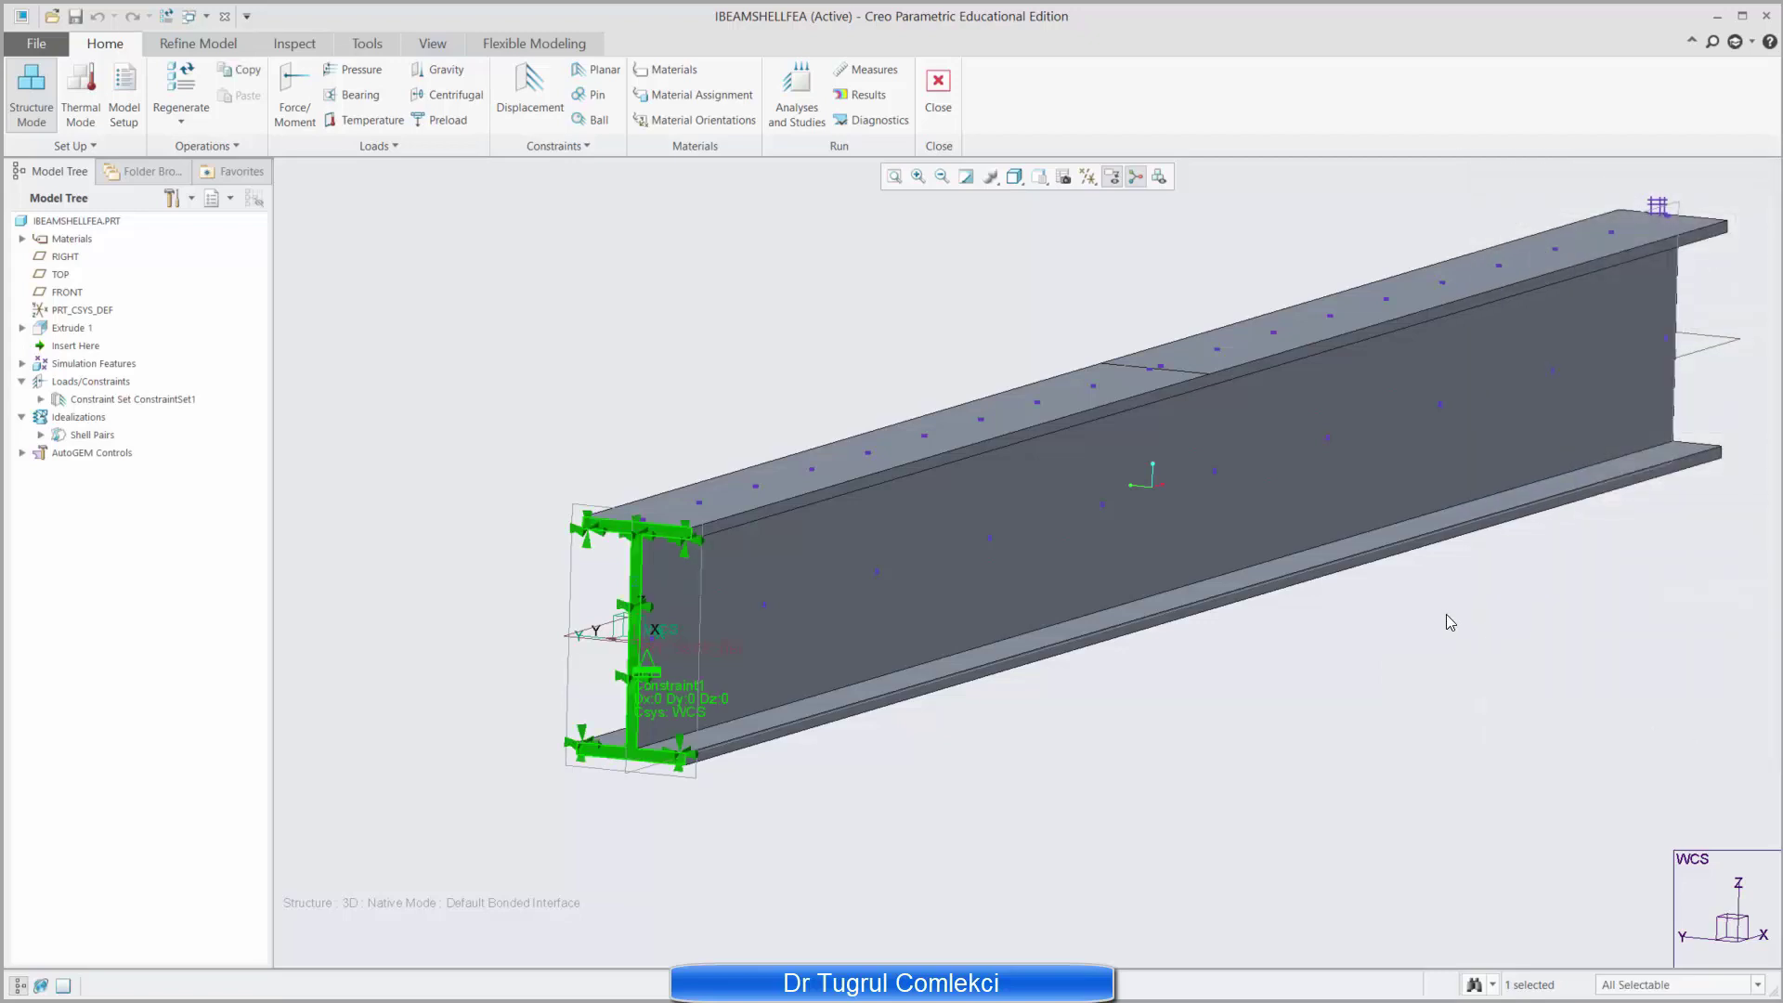
shift+middle_drag(1484, 543, 1643, 723)
middle_drag(1411, 594, 1097, 608)
key(ctrl+d)
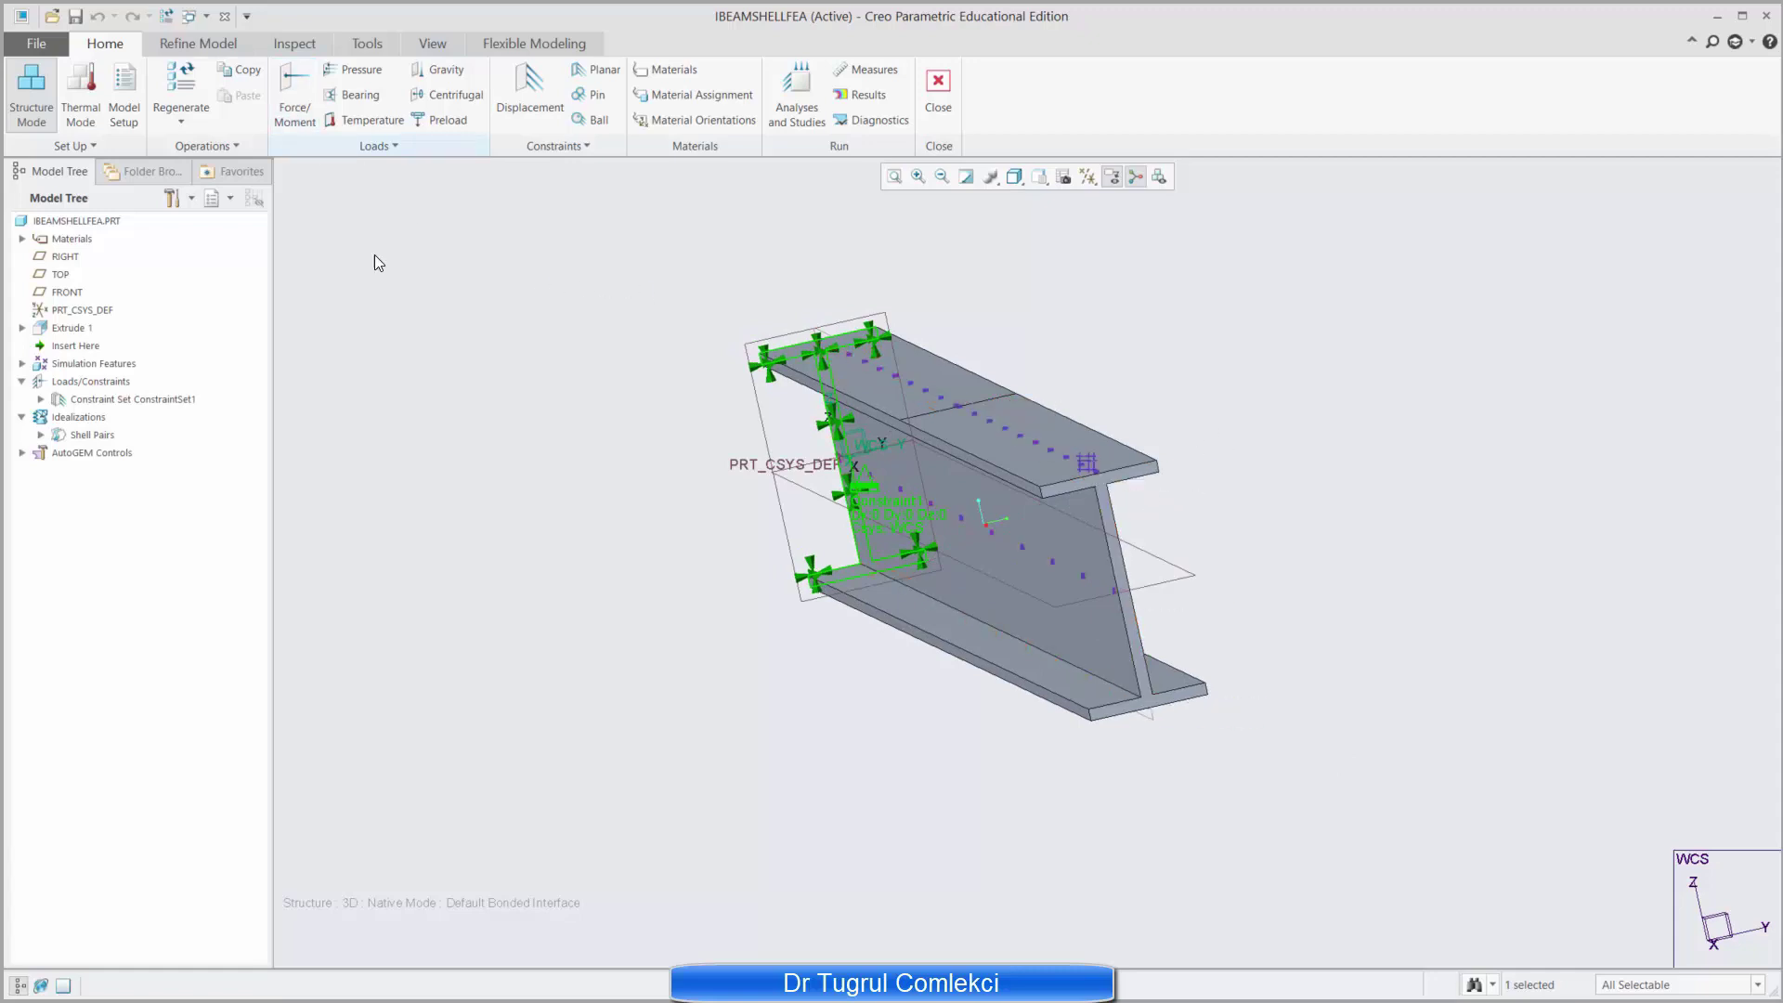
Step: Apply a -10000 N Z force on the free end face, stored in new load set TipLoad
click(289, 97)
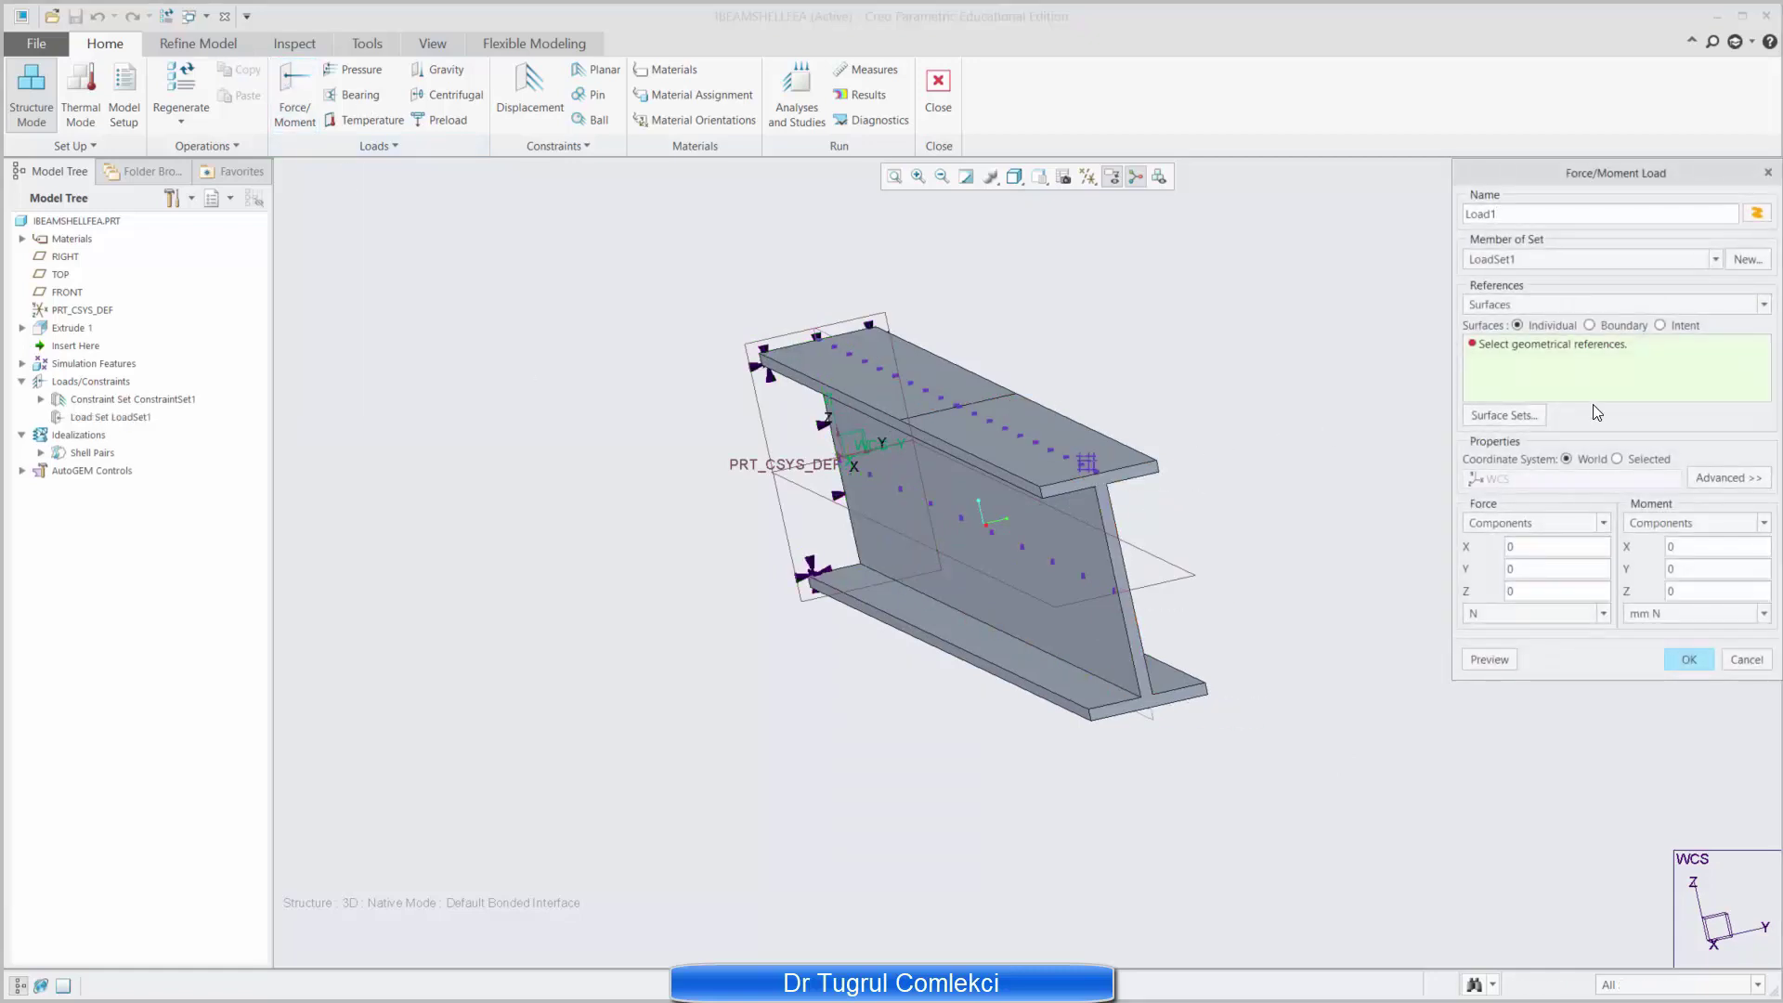
click(1120, 577)
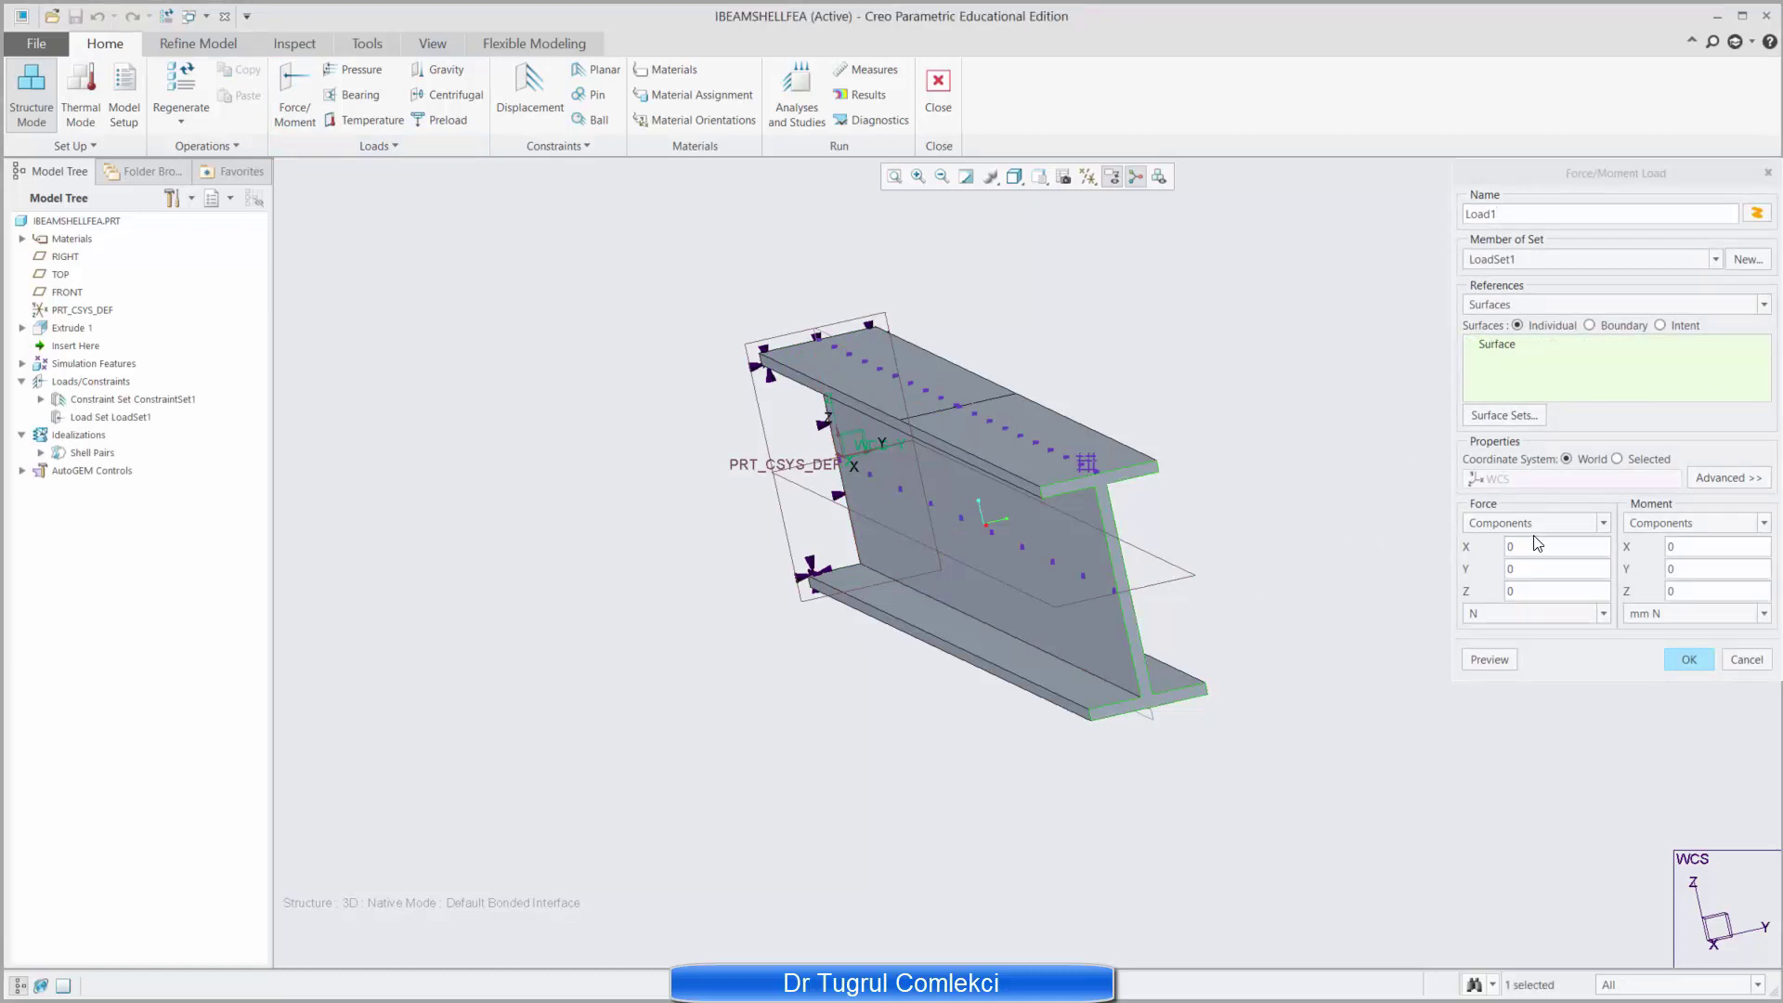
click(1533, 587)
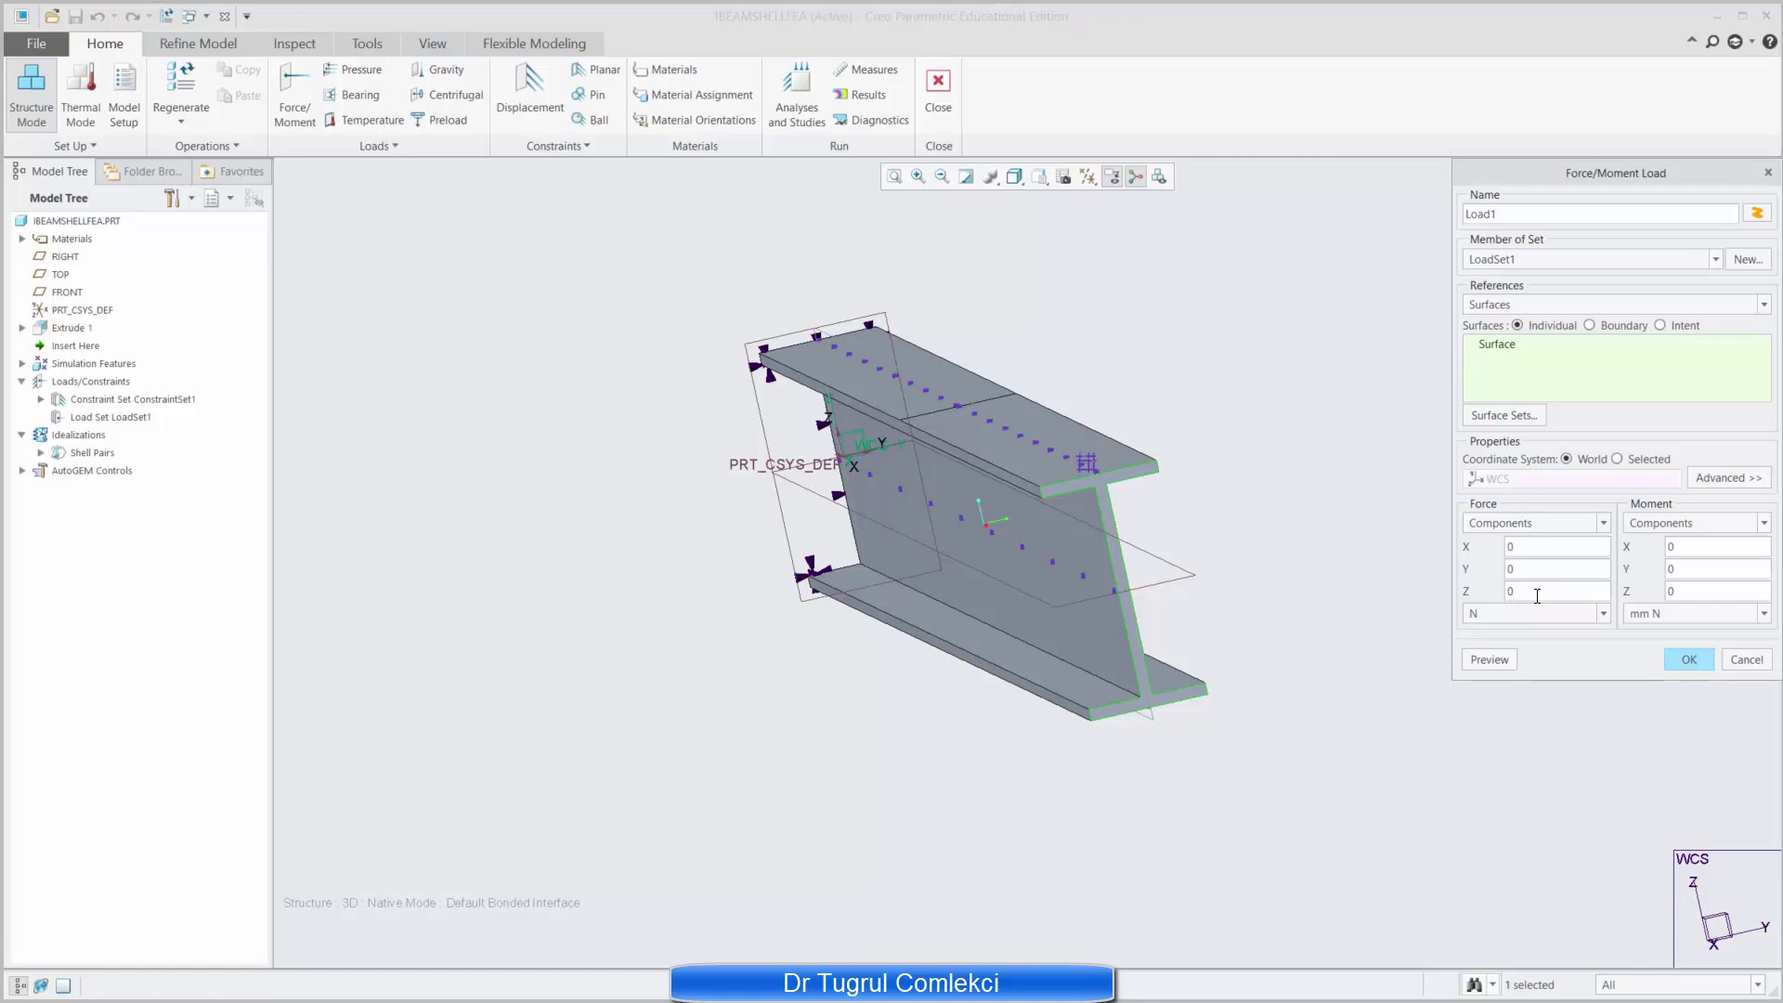
text(-10000)
double_click(1479, 214)
text(L)
text(ipLoad)
click(1747, 259)
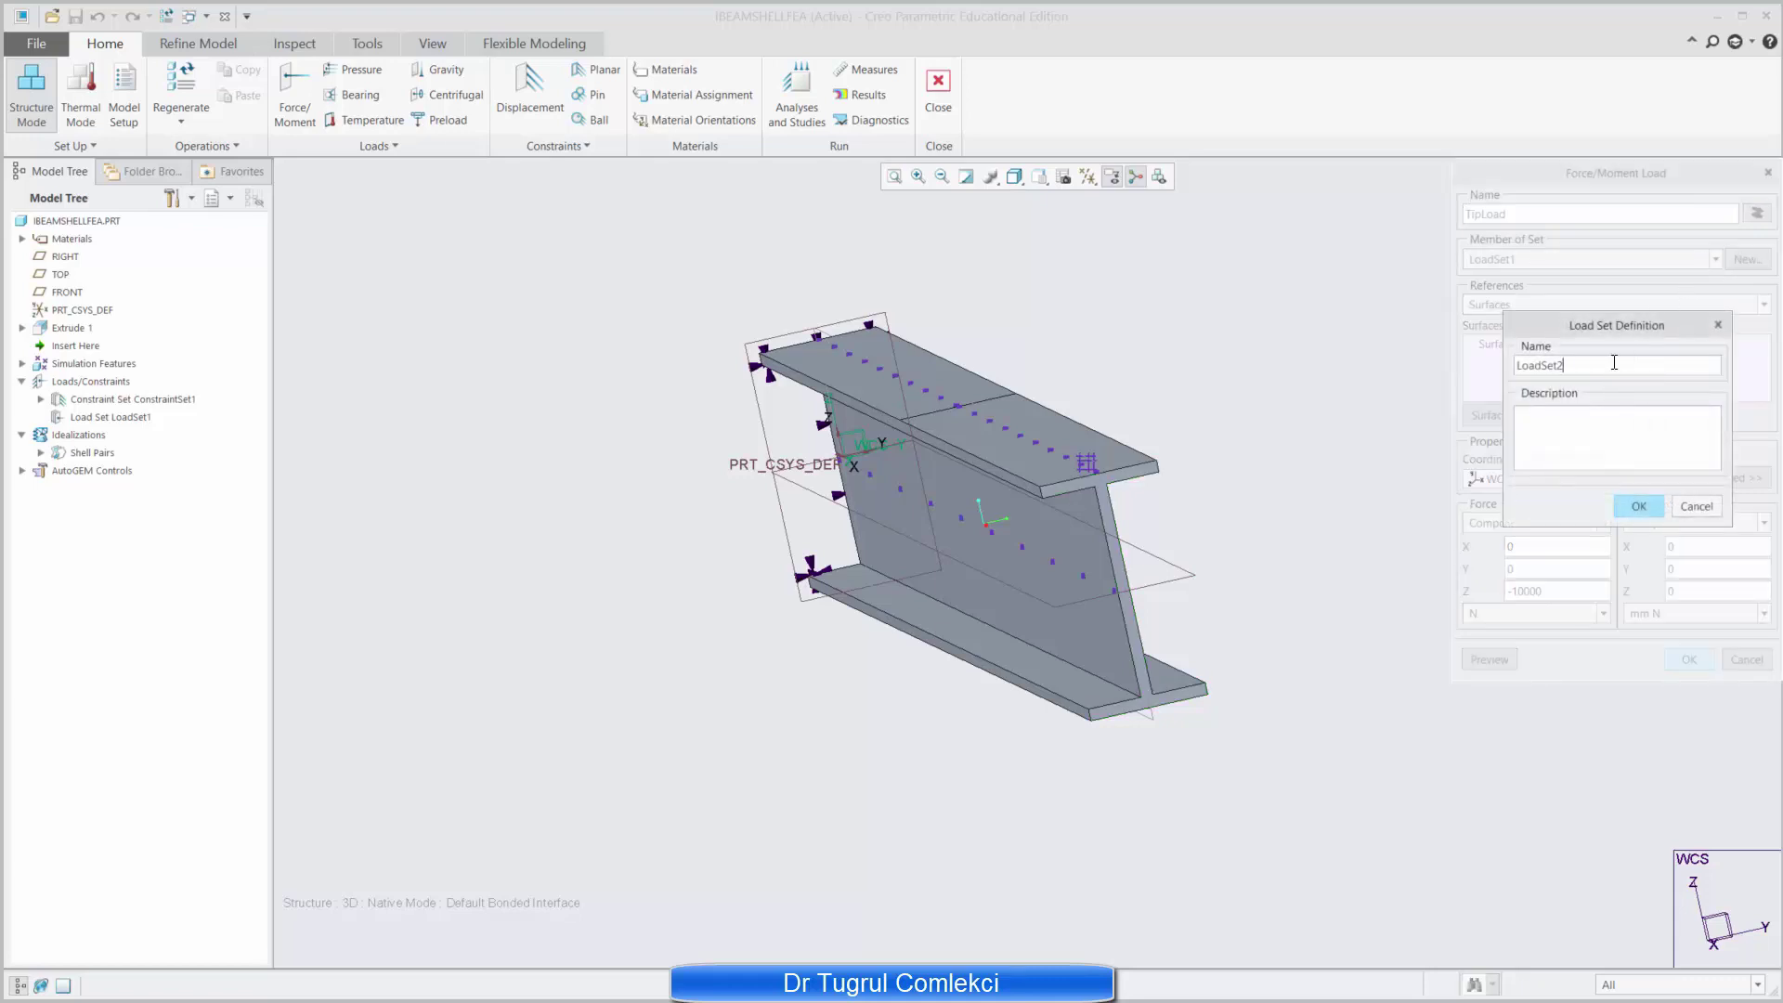
key(BackSpace)
key(BackSpace)
key(BackSpace)
key(BackSpace)
key(BackSpace)
key(BackSpace)
key(BackSpace)
text(TipLoad)
click(1638, 502)
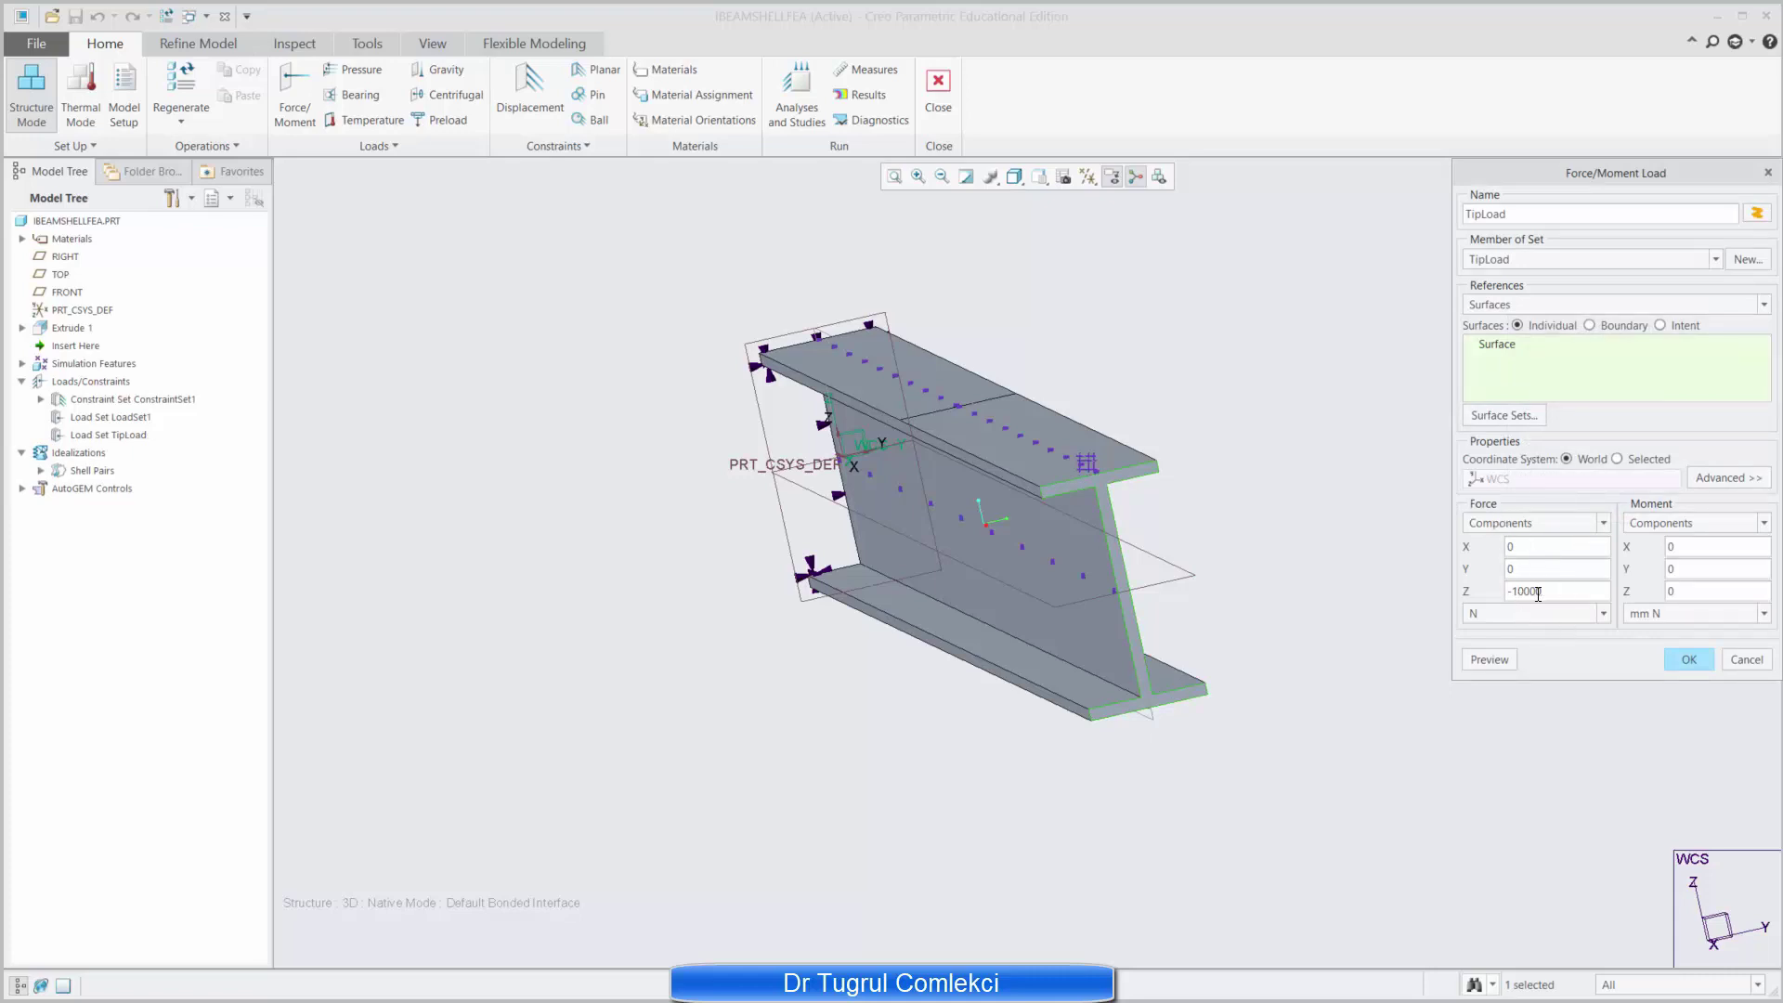
click(1512, 661)
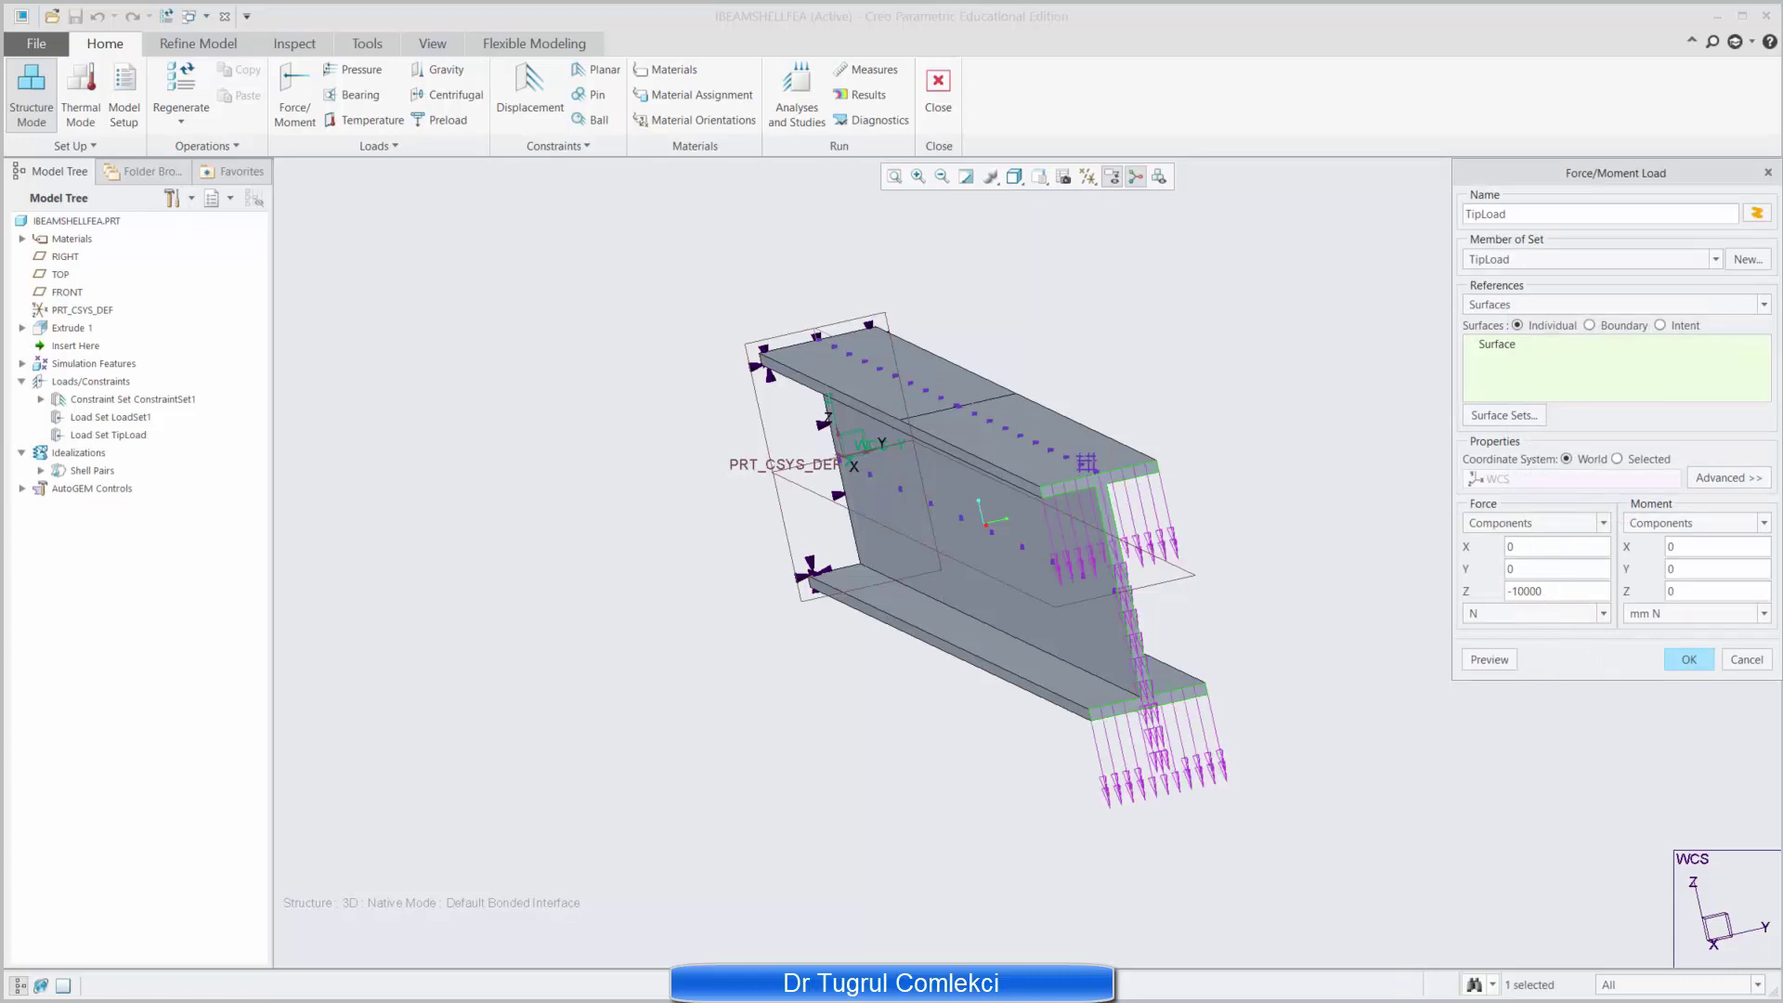
click(1690, 660)
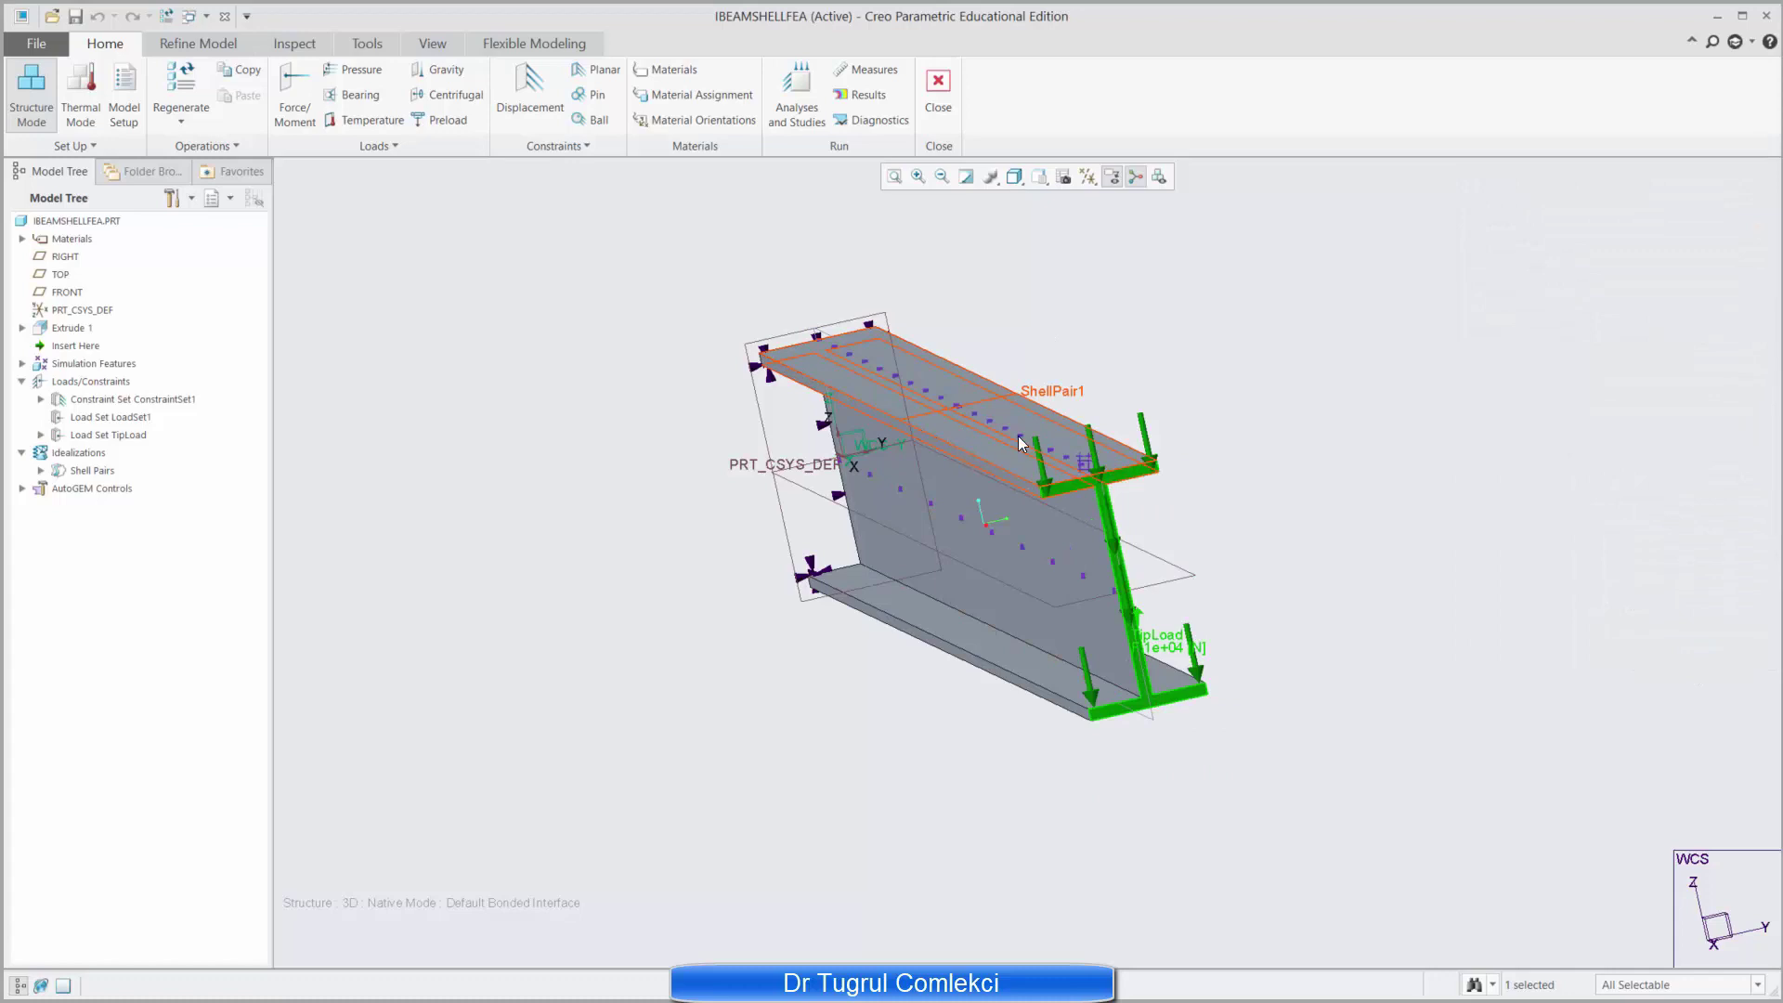
Step: Start a gravity load named Gravity in a new load set called Gravity
middle_drag(1020, 423, 688, 300)
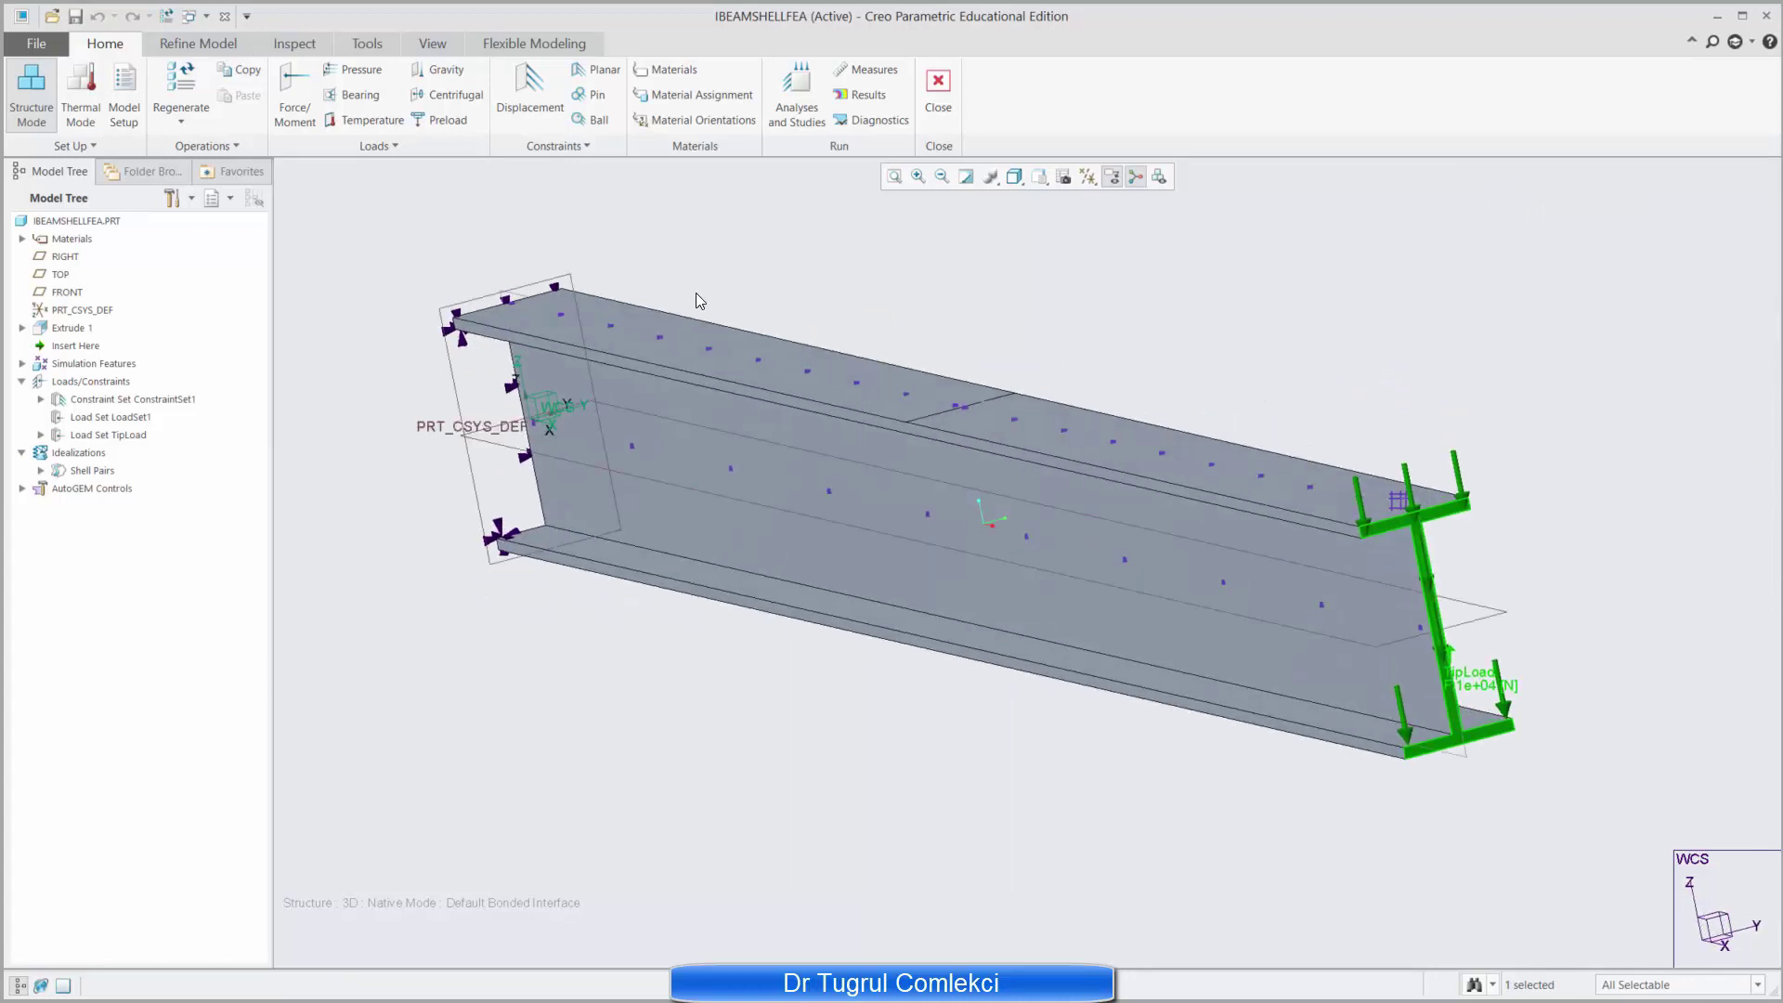
click(444, 74)
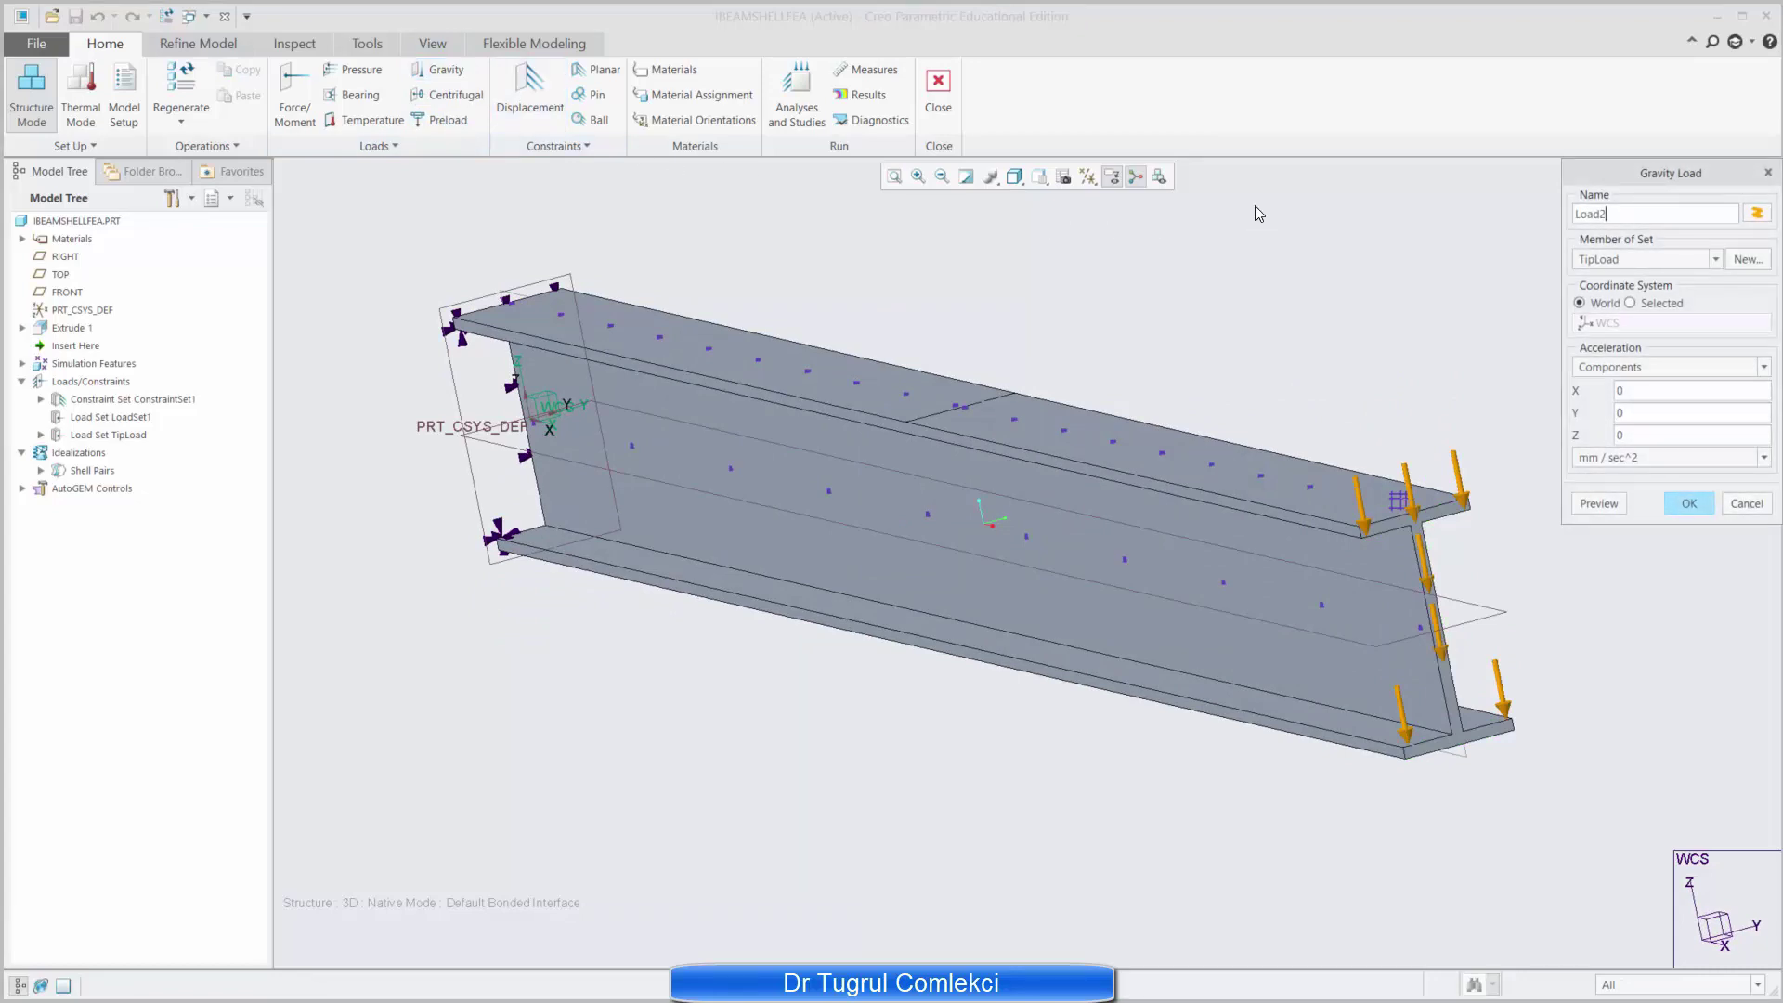
double_click(1589, 213)
text(Gravity)
click(1745, 260)
drag(1620, 289, 1543, 286)
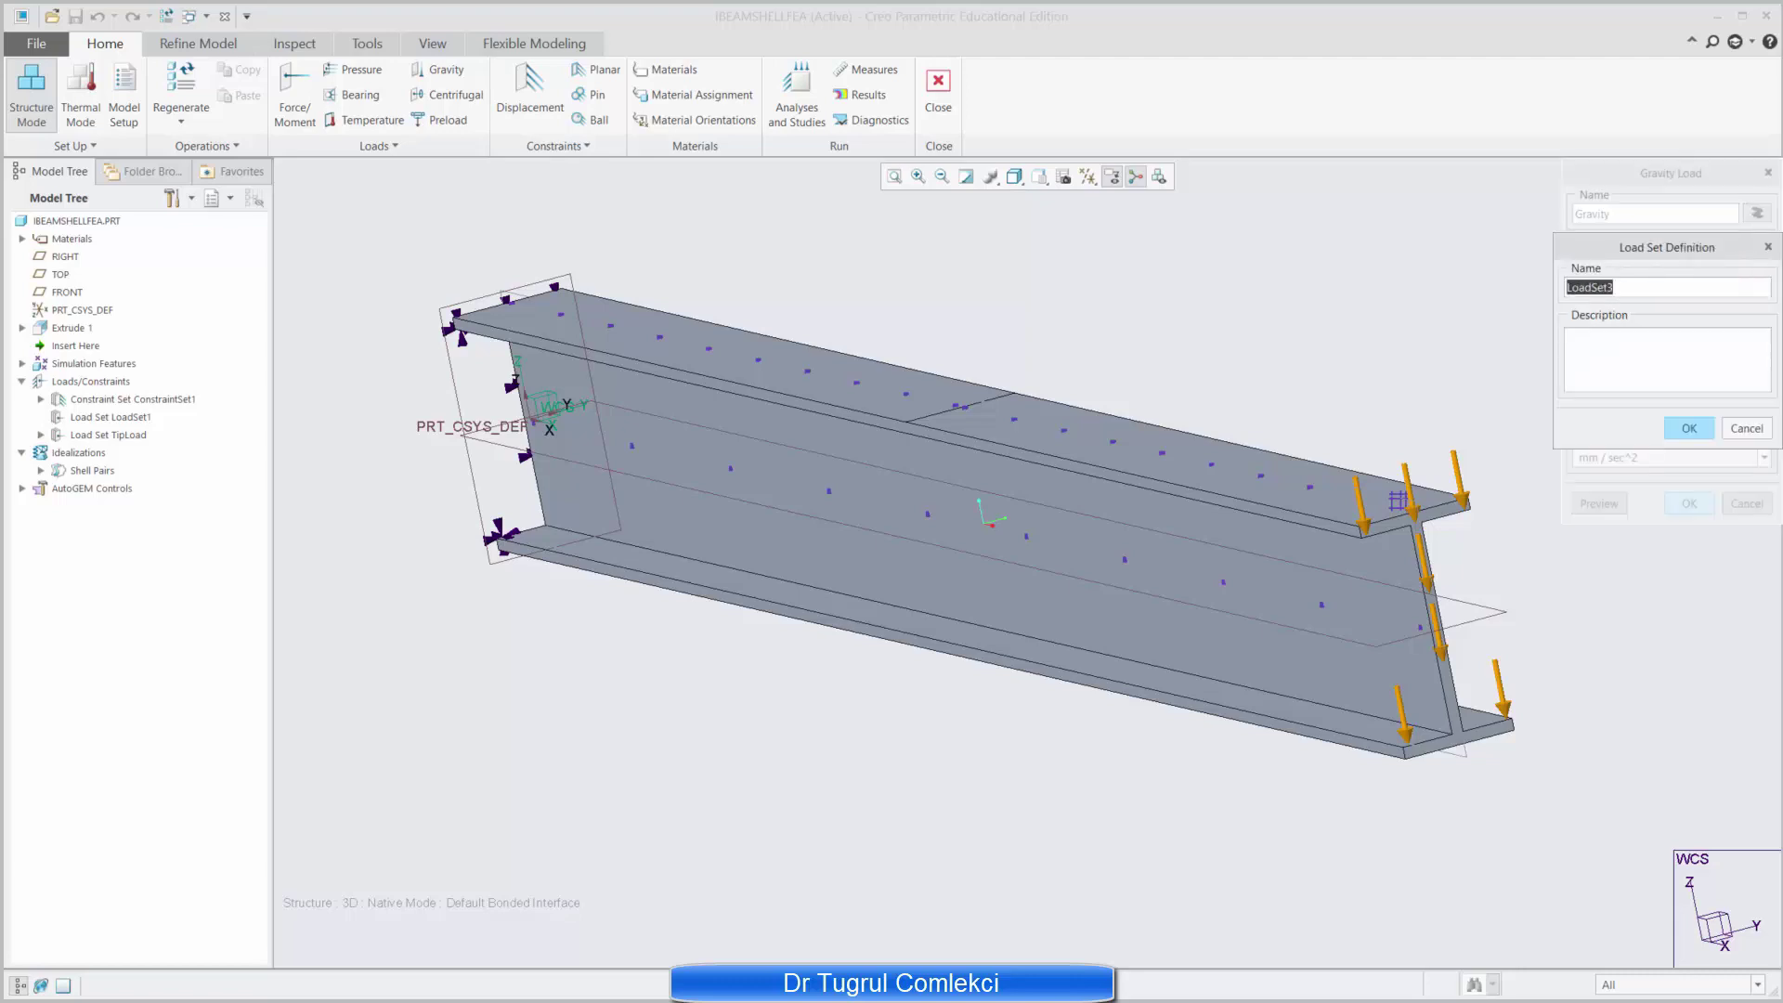
text(Gravity)
click(1688, 429)
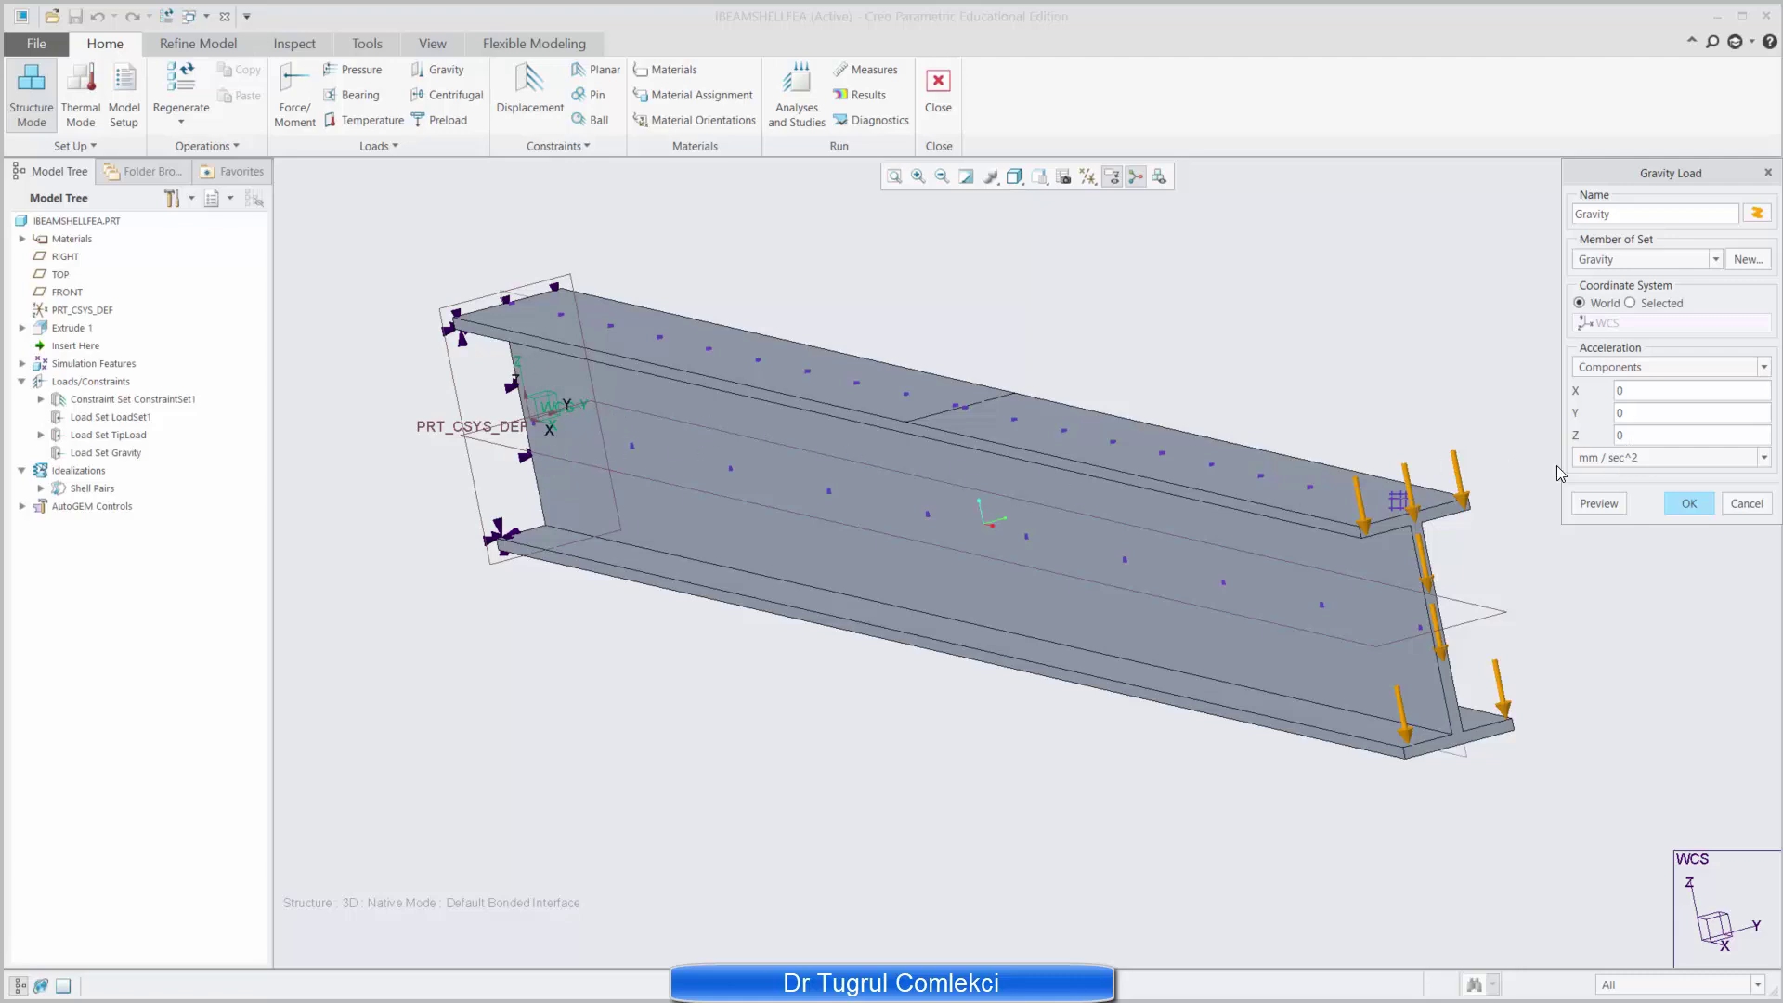
Step: Set the gravity acceleration to 9.81 m/sec^2 in Z and finish the load
click(1634, 455)
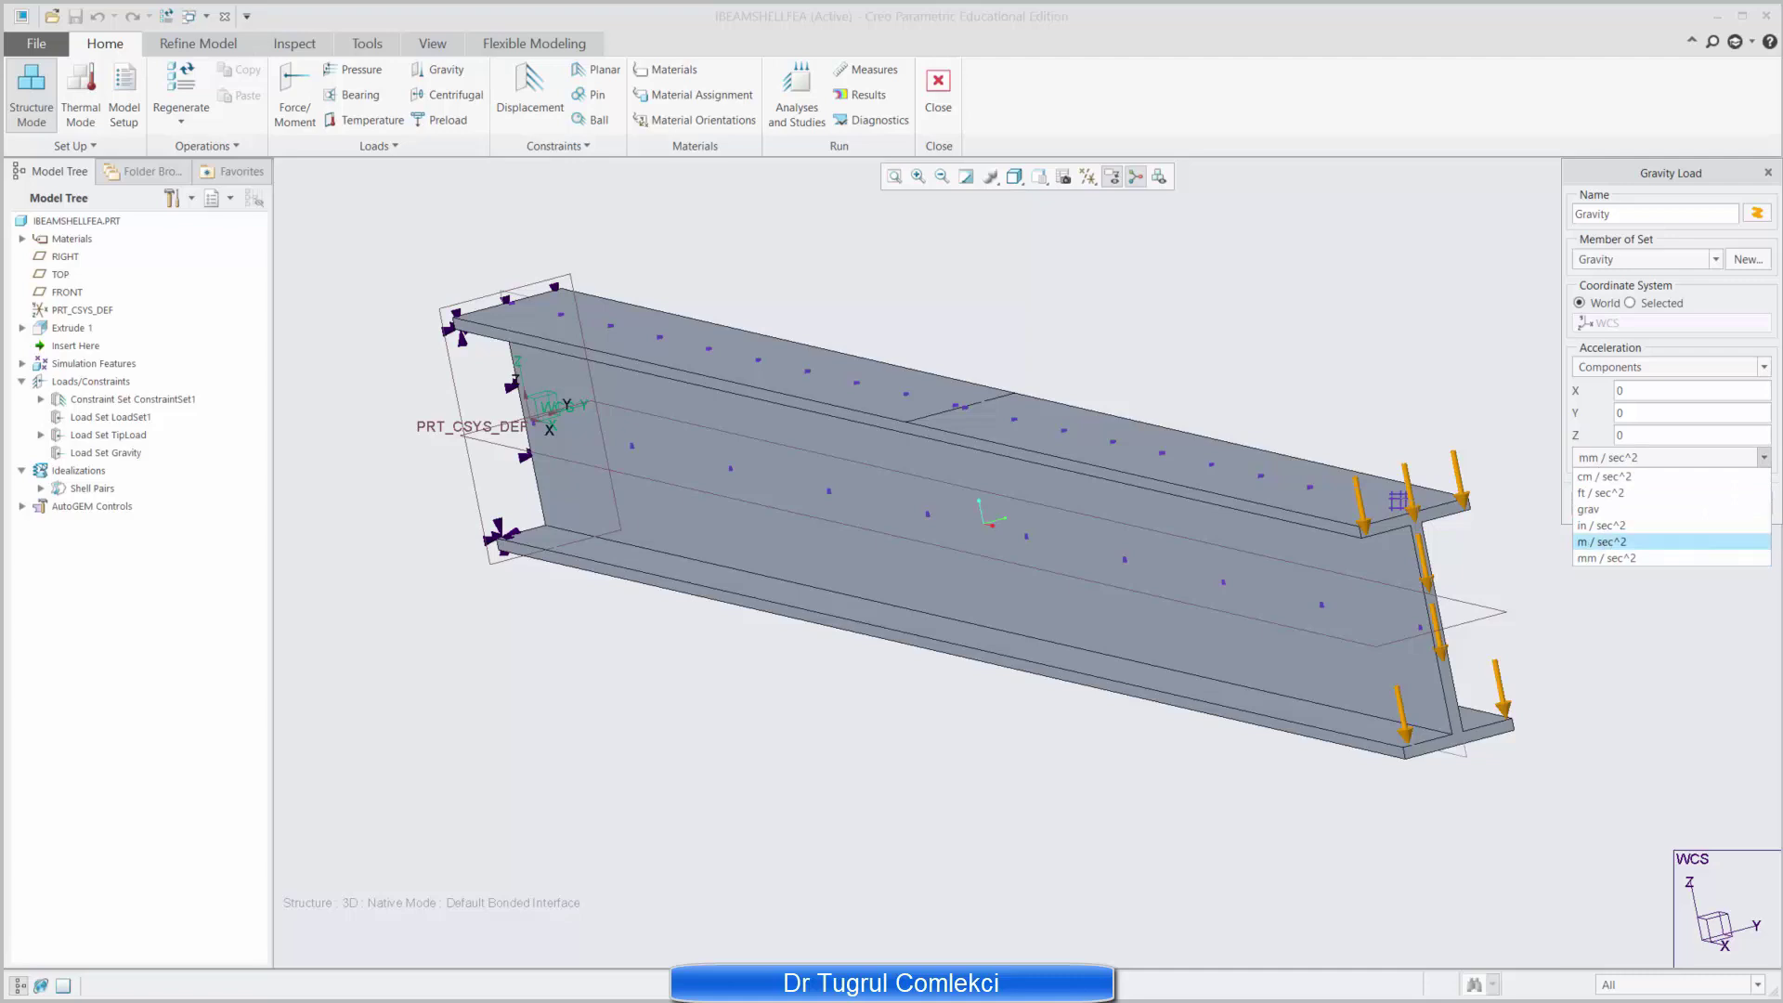
click(1616, 541)
click(1647, 434)
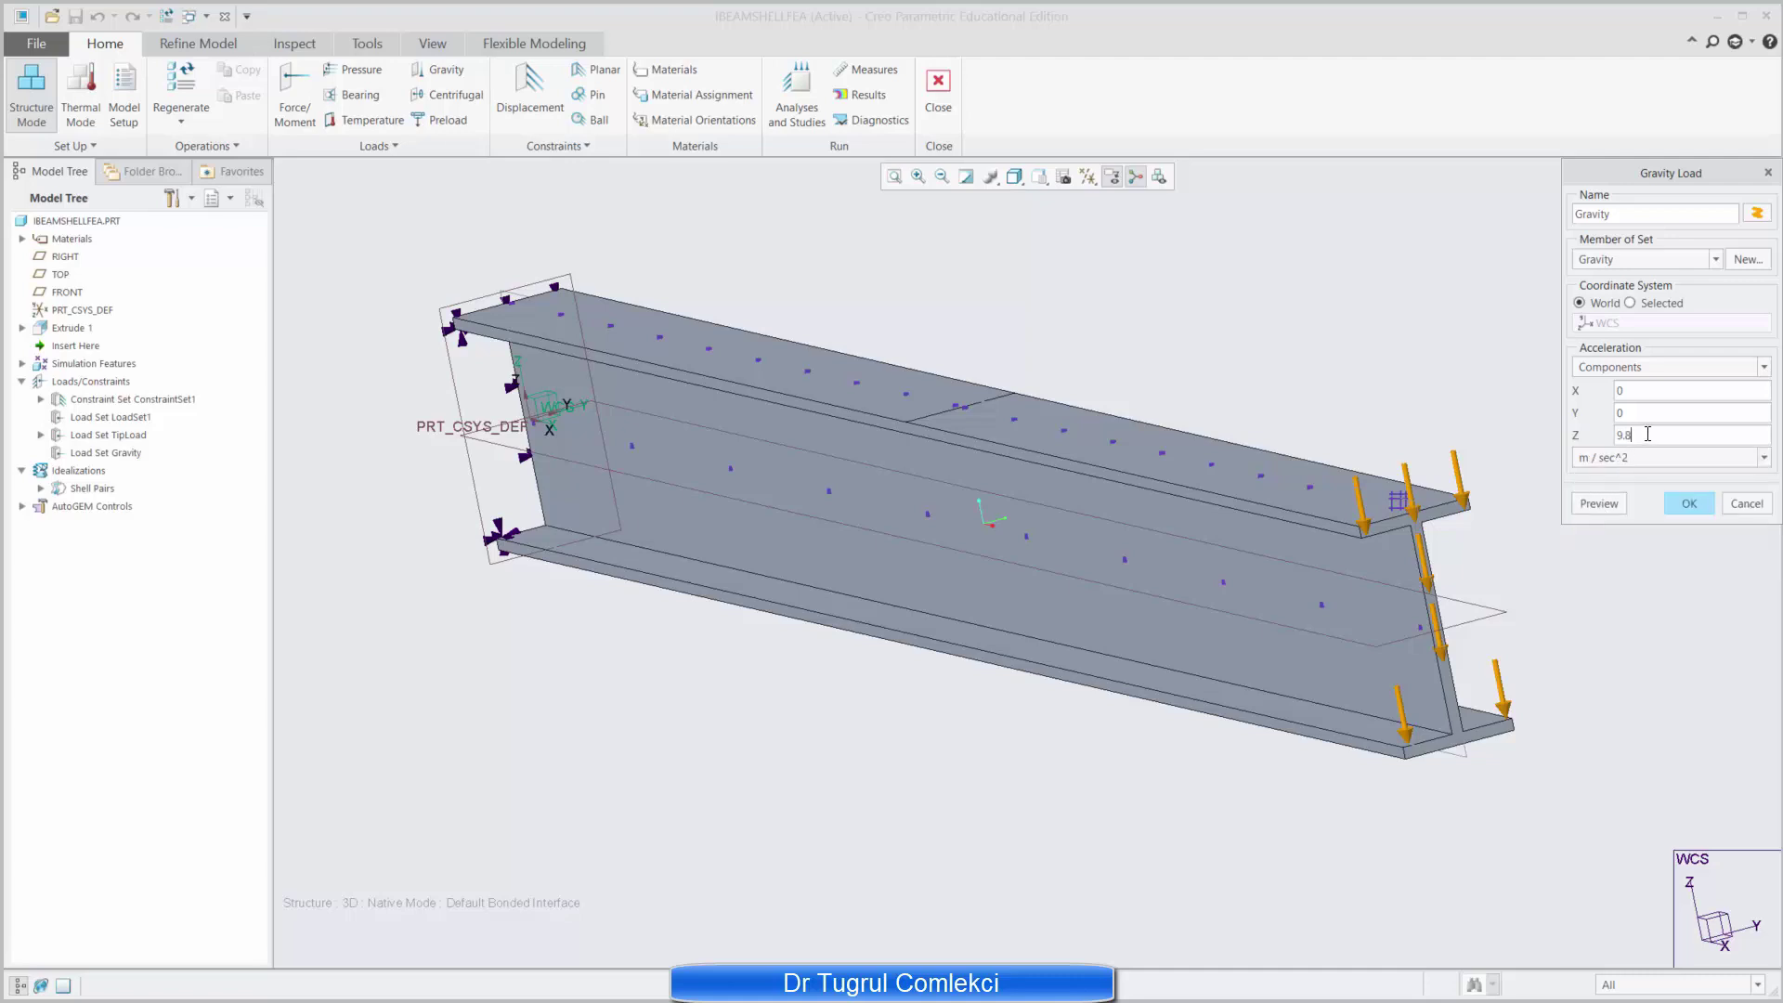
click(1689, 503)
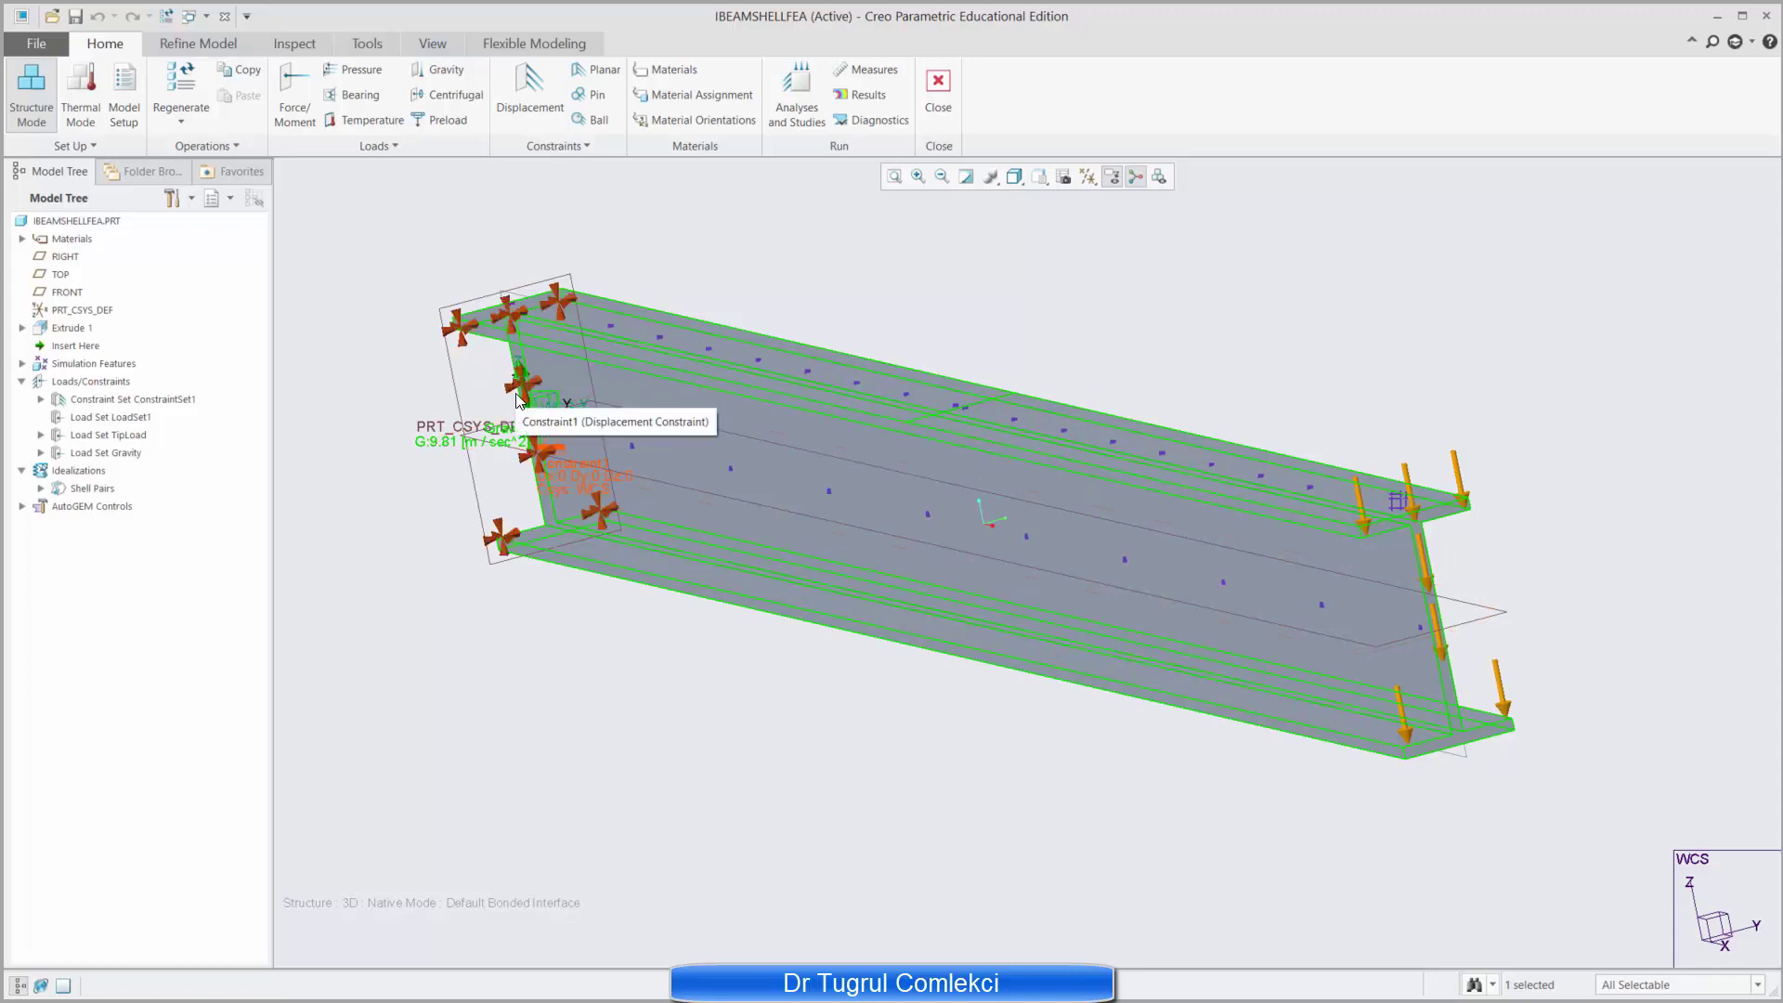
Step: Redefine the Gravity load's Z acceleration as -9.81, then expand Load Set TipLoad
click(41, 453)
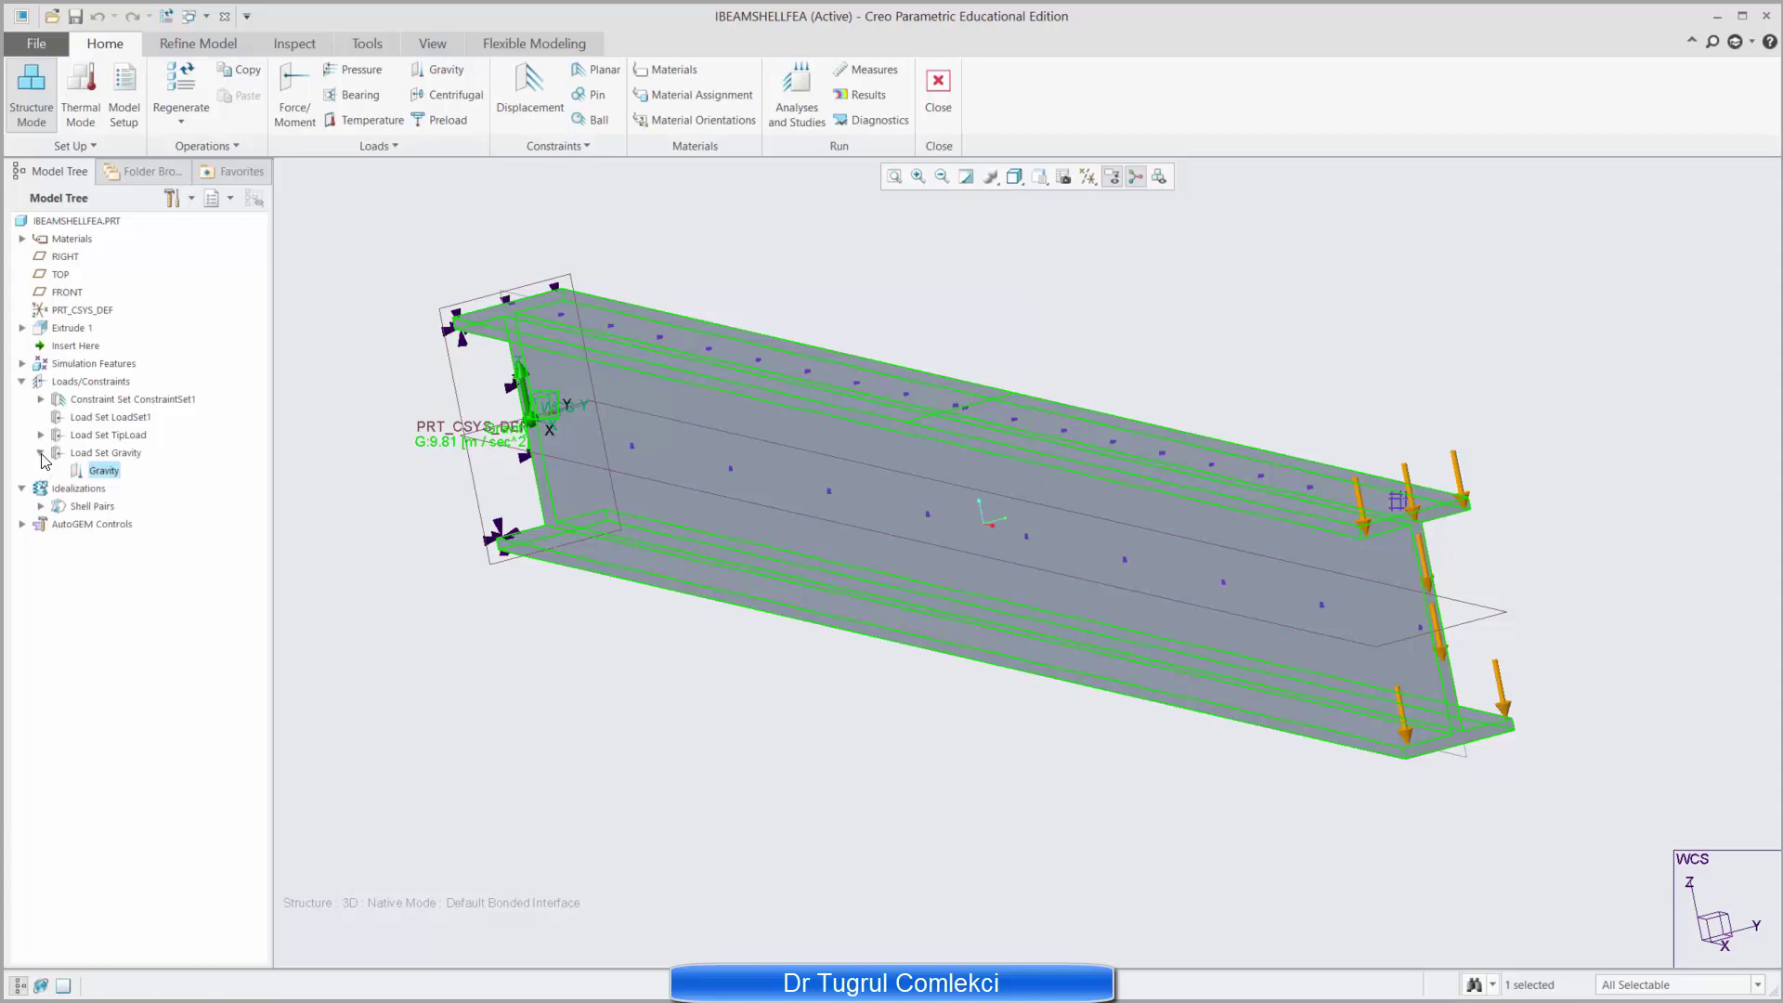
right_click(106, 471)
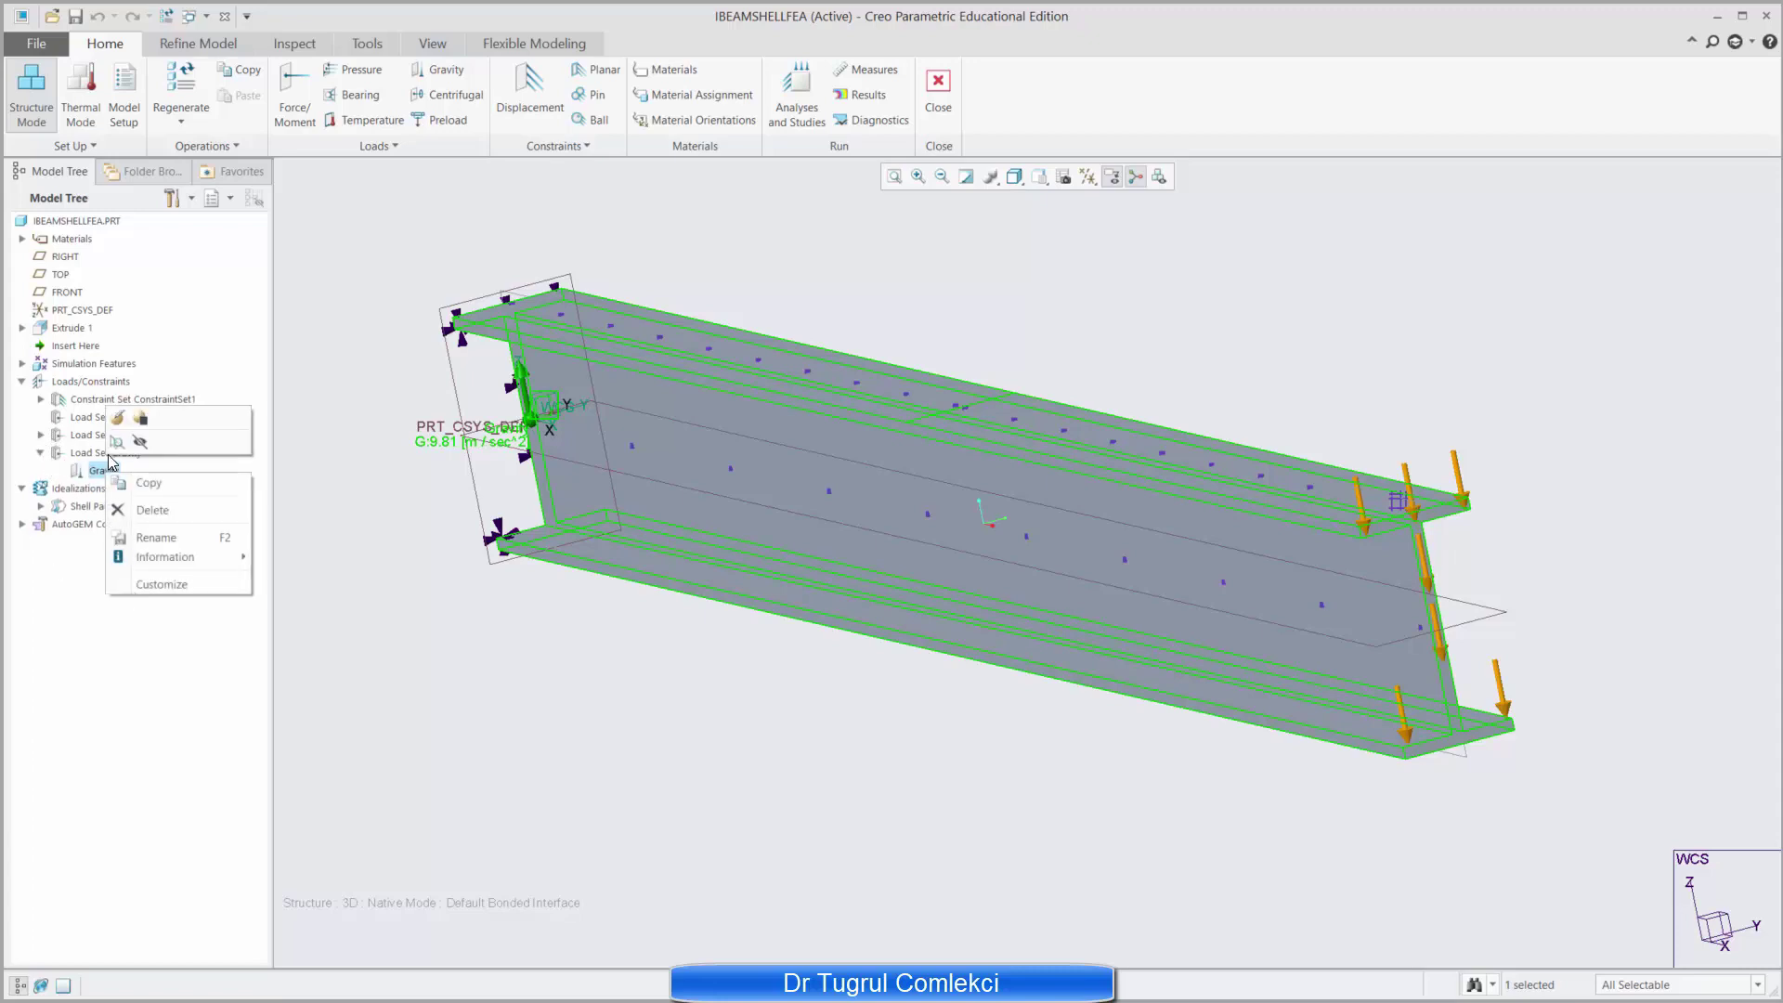
click(115, 423)
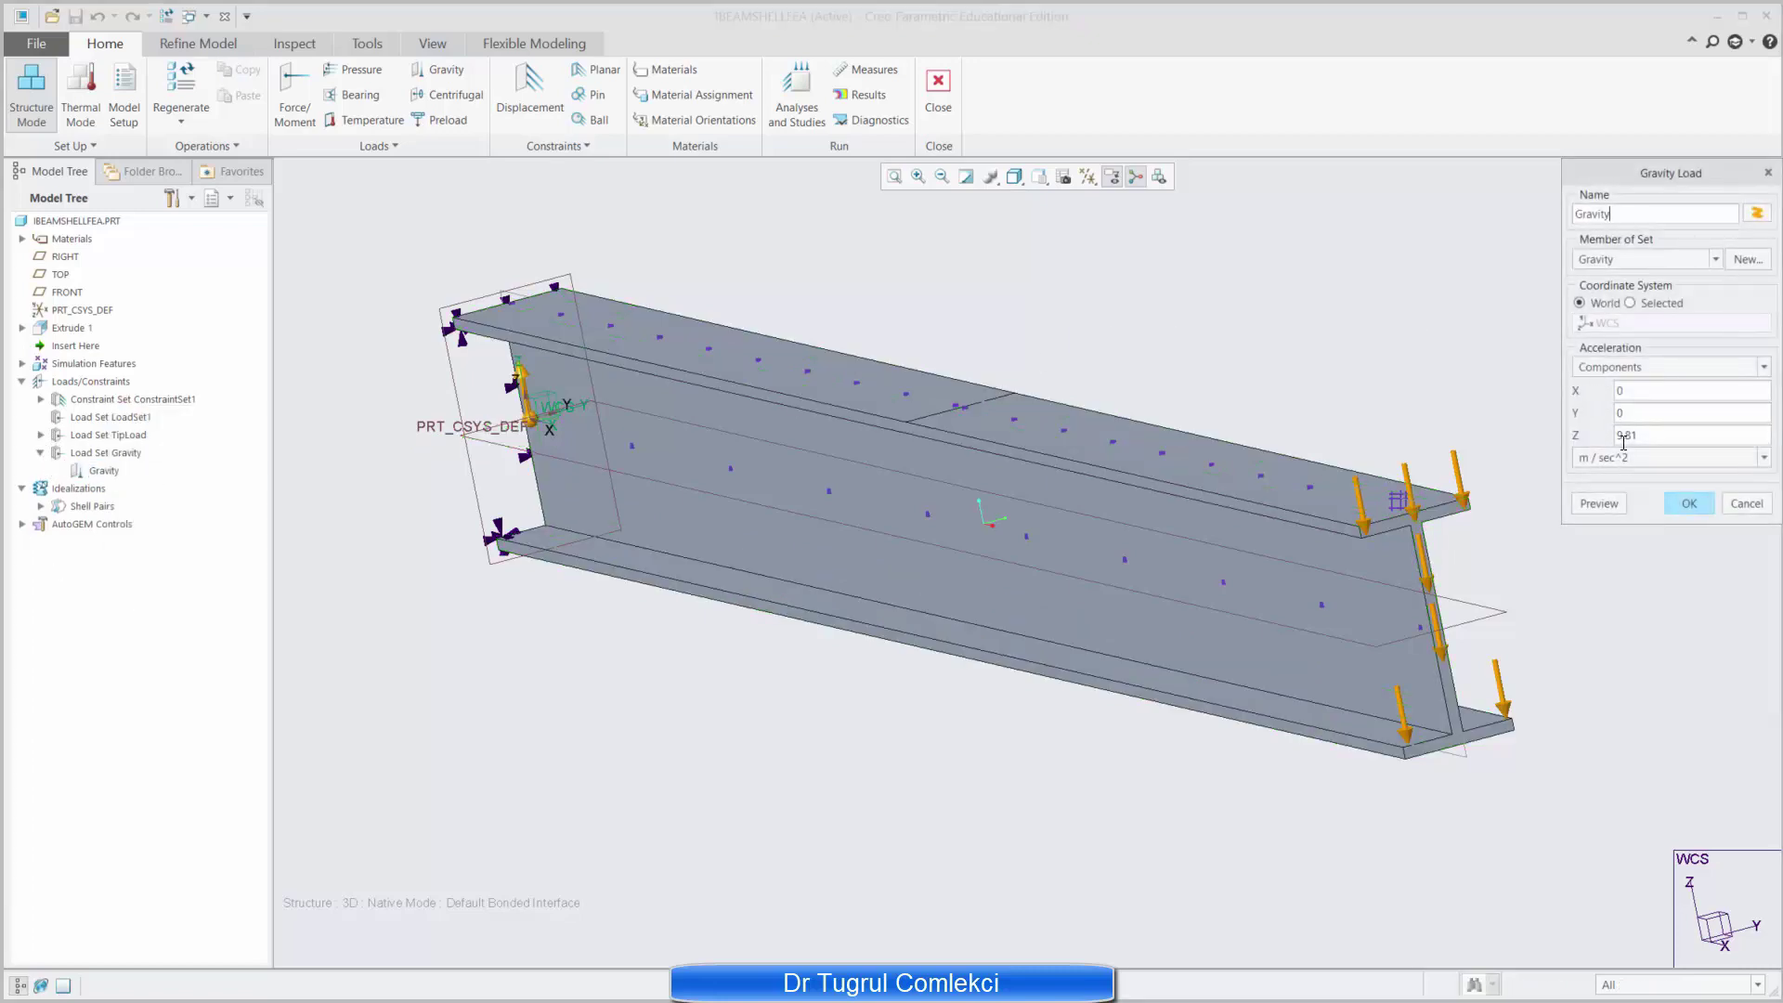
click(1617, 434)
text(-)
click(1695, 503)
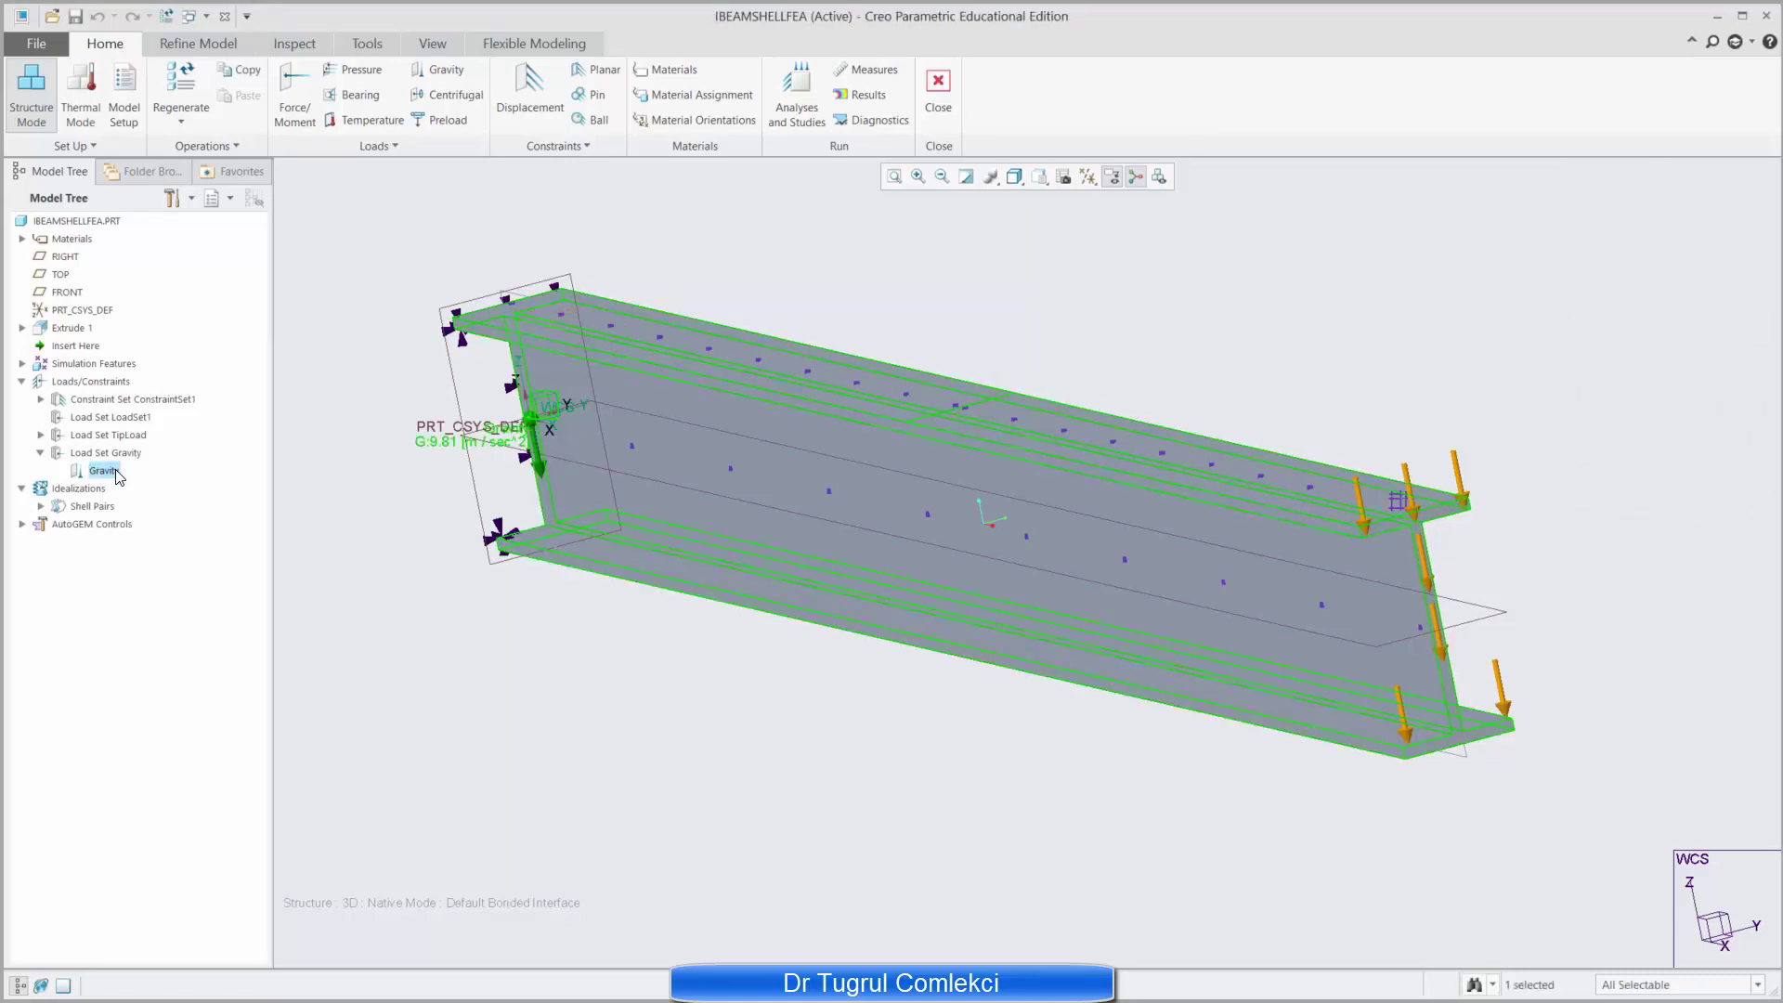
click(41, 435)
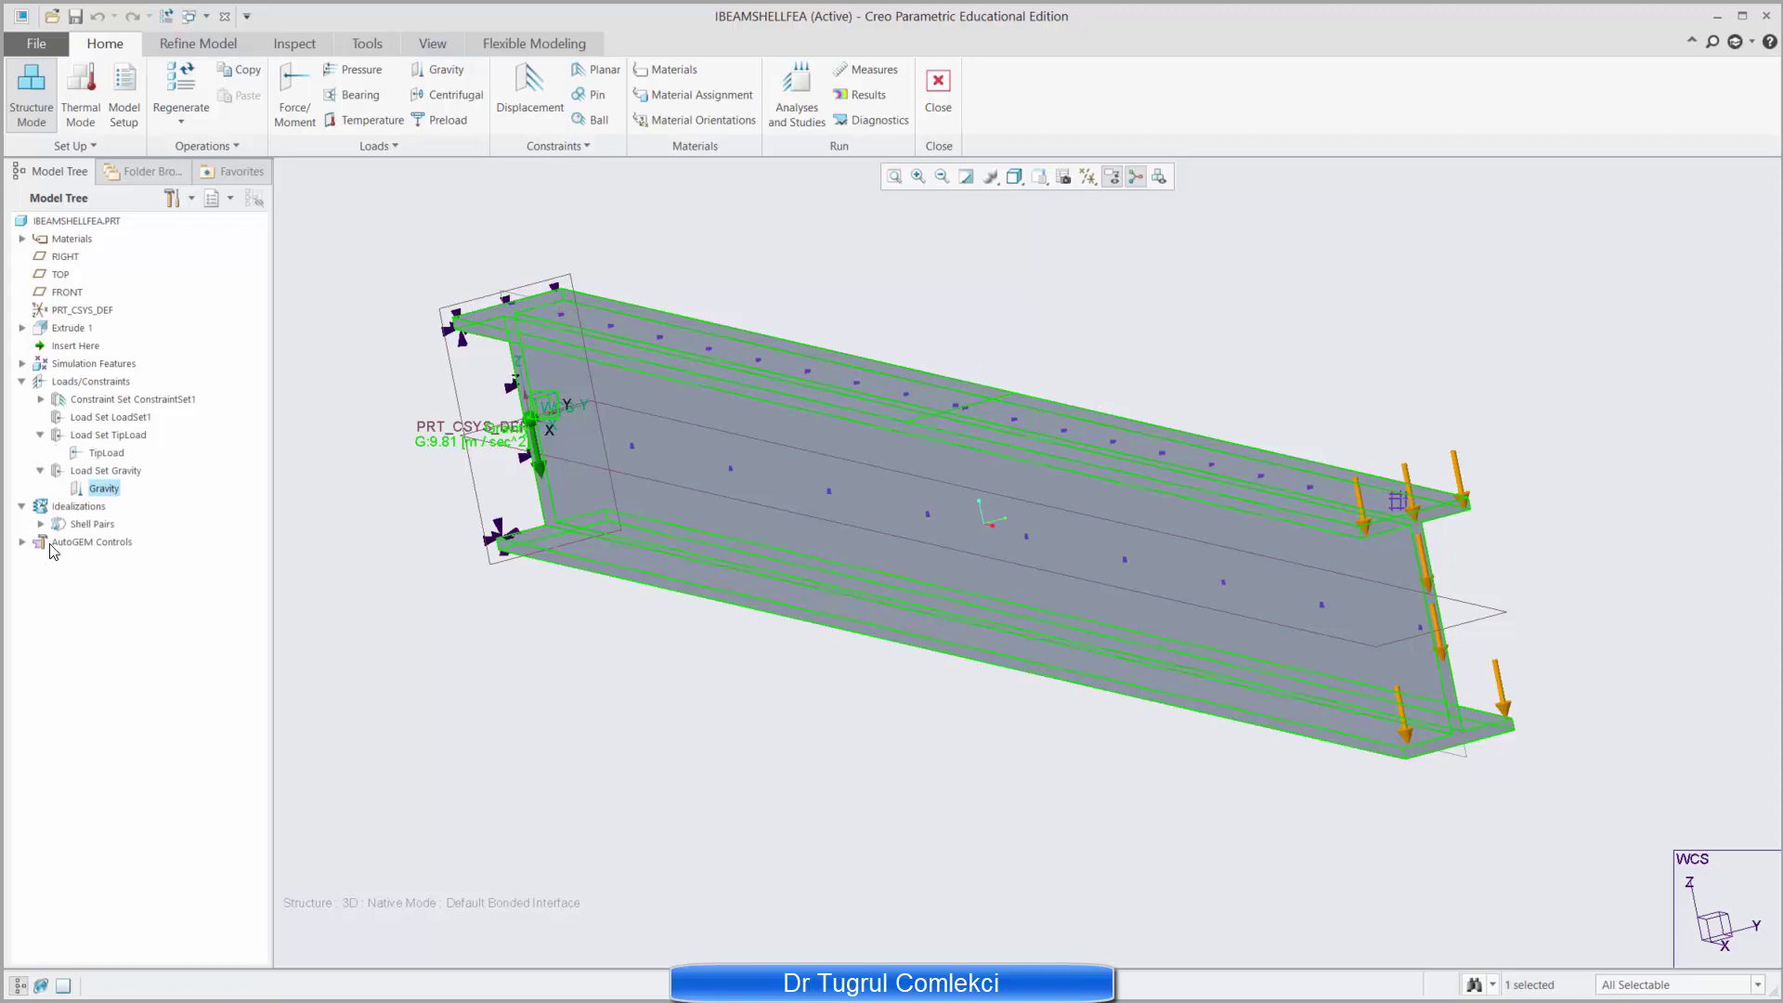
Step: Start a force load named UDL in a new load set called UDL
click(113, 422)
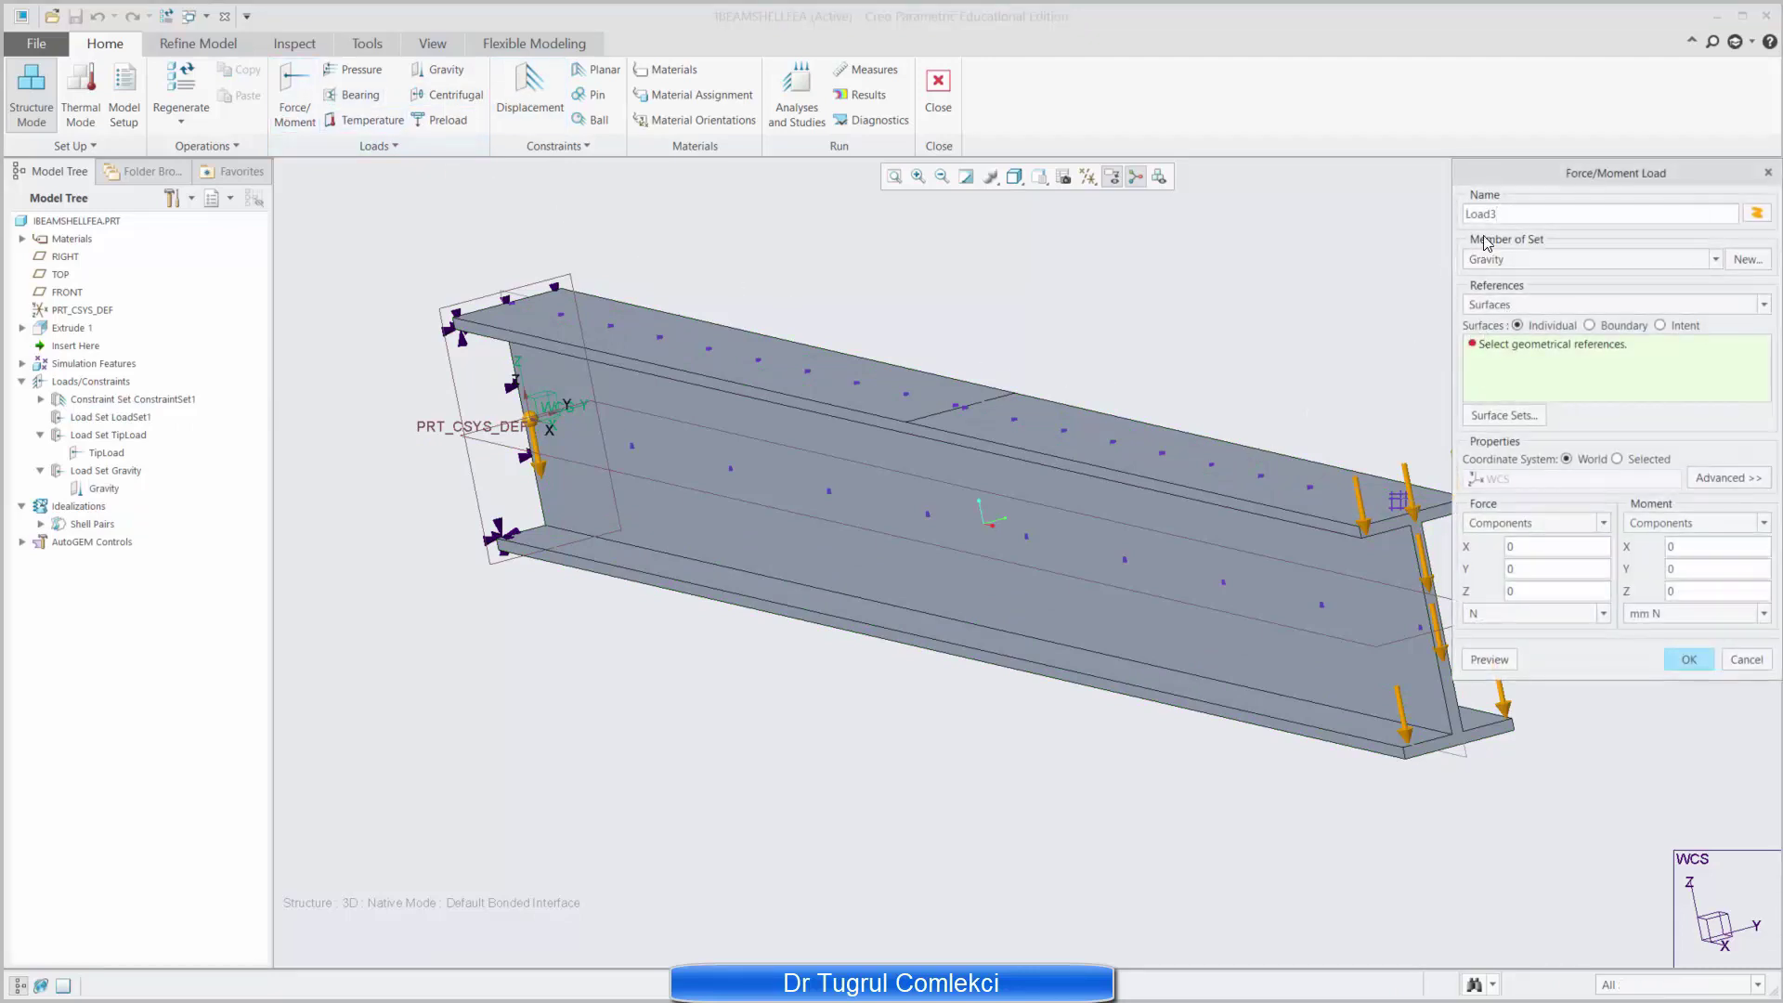
key(BackSpace)
key(BackSpace)
key(BackSpace)
key(BackSpace)
text(UDL)
click(1736, 262)
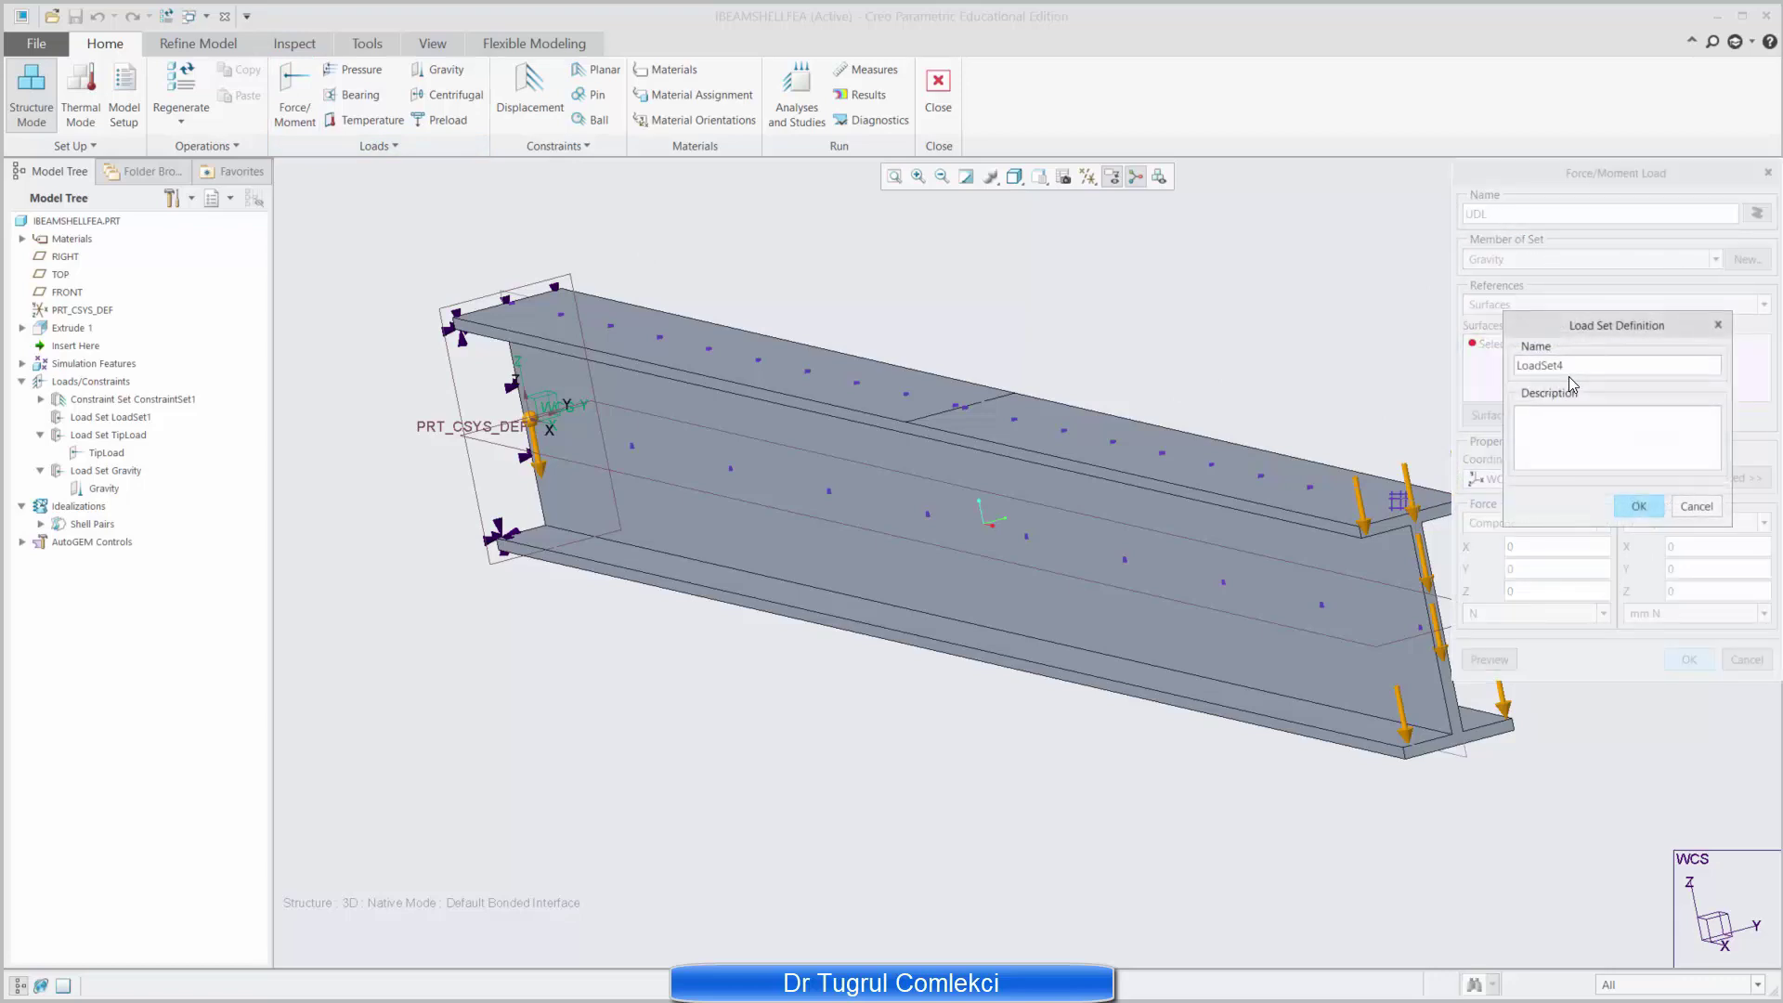
drag(1566, 365, 1520, 361)
key(BackSpace)
click(1643, 506)
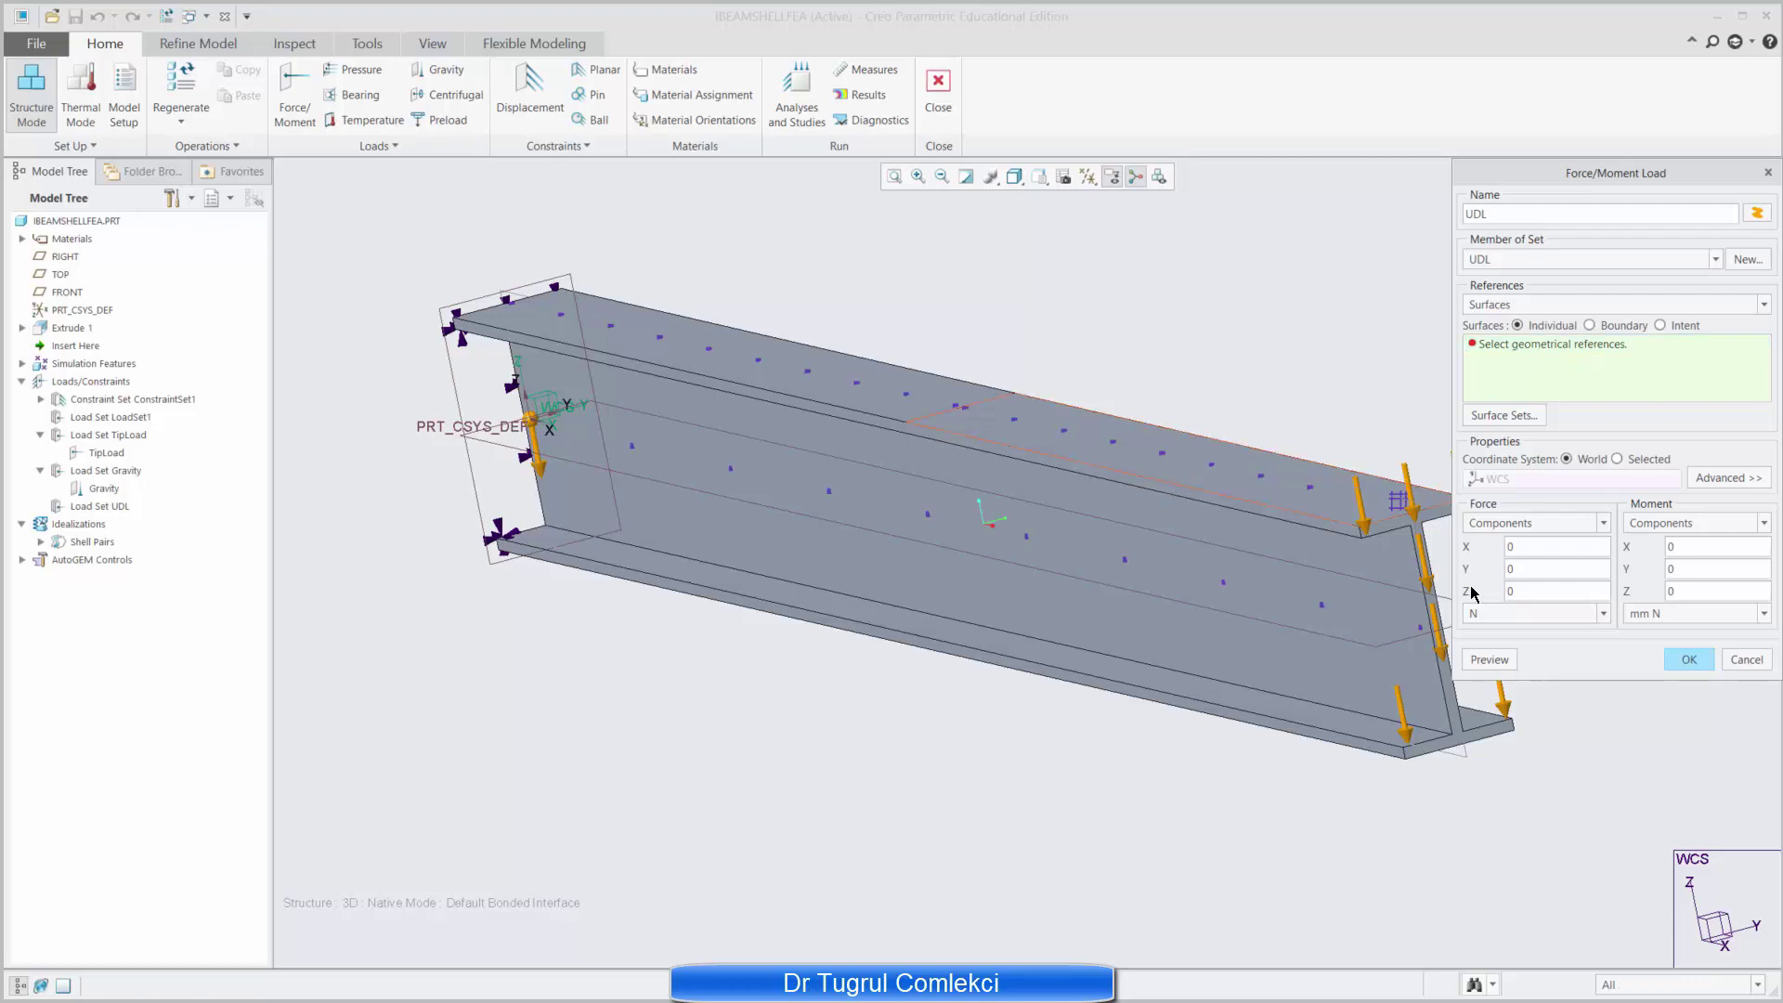
Step: Apply the UDL as a -1000 N Z force on the top flange surface
click(1175, 476)
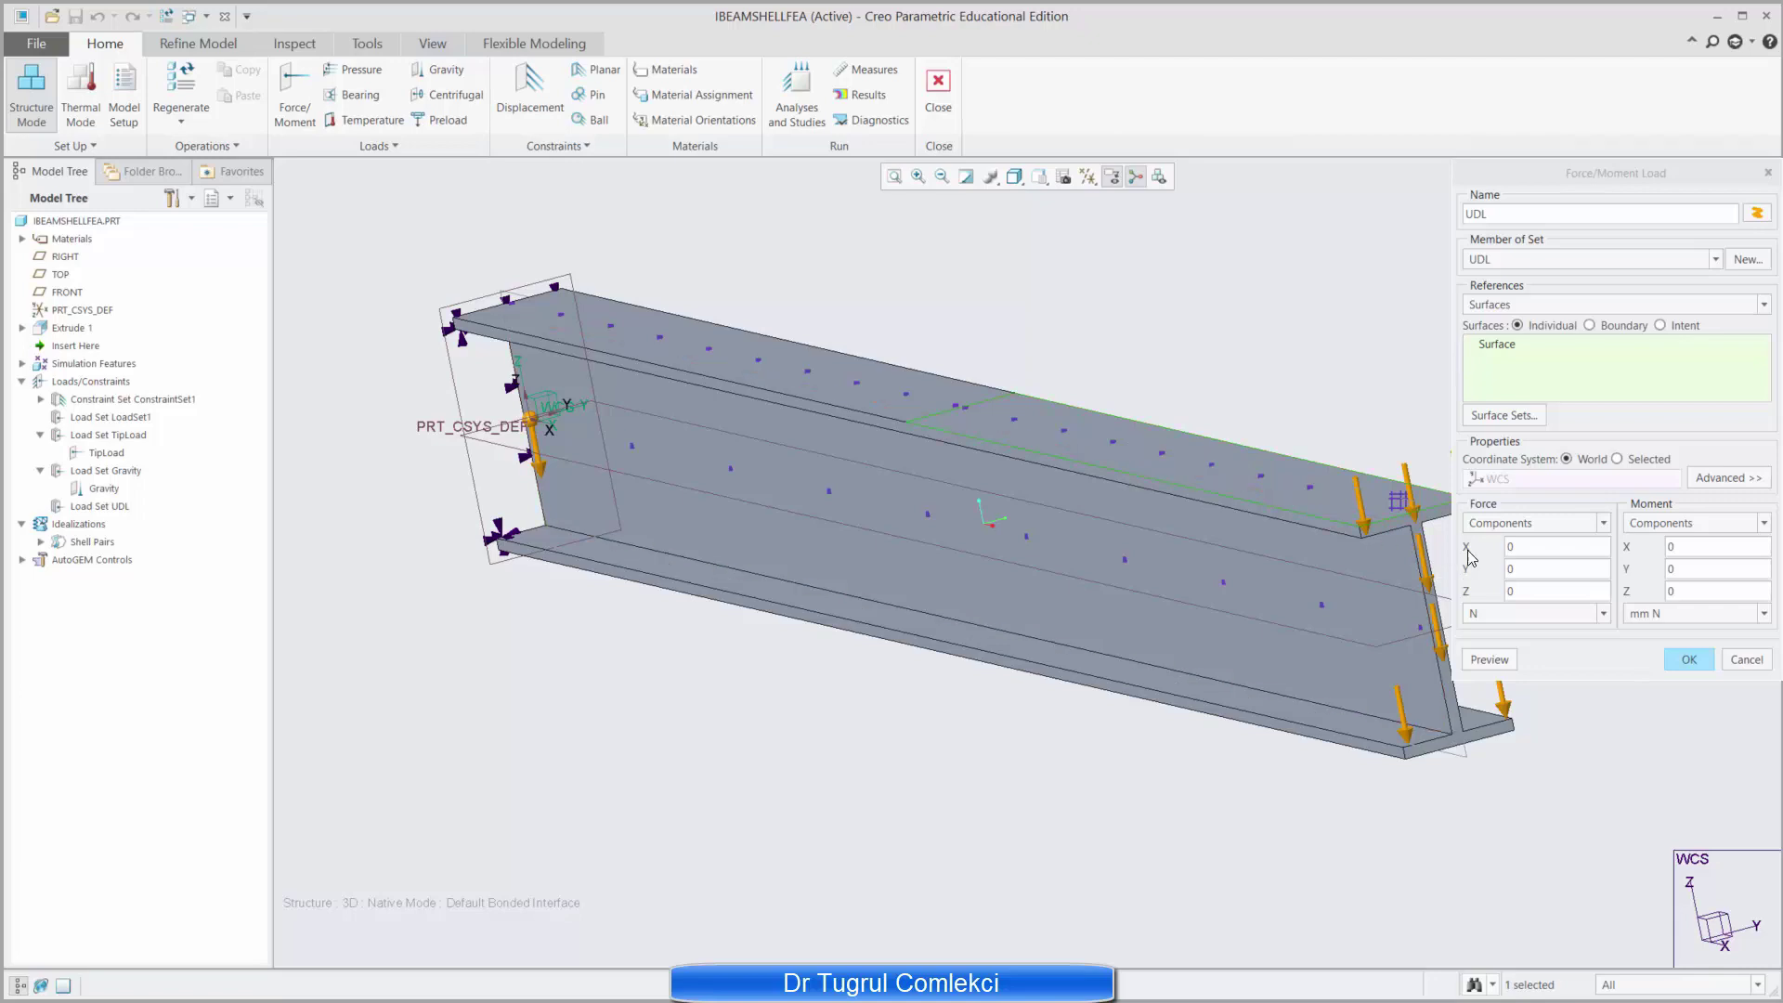
click(1526, 570)
text(-1)
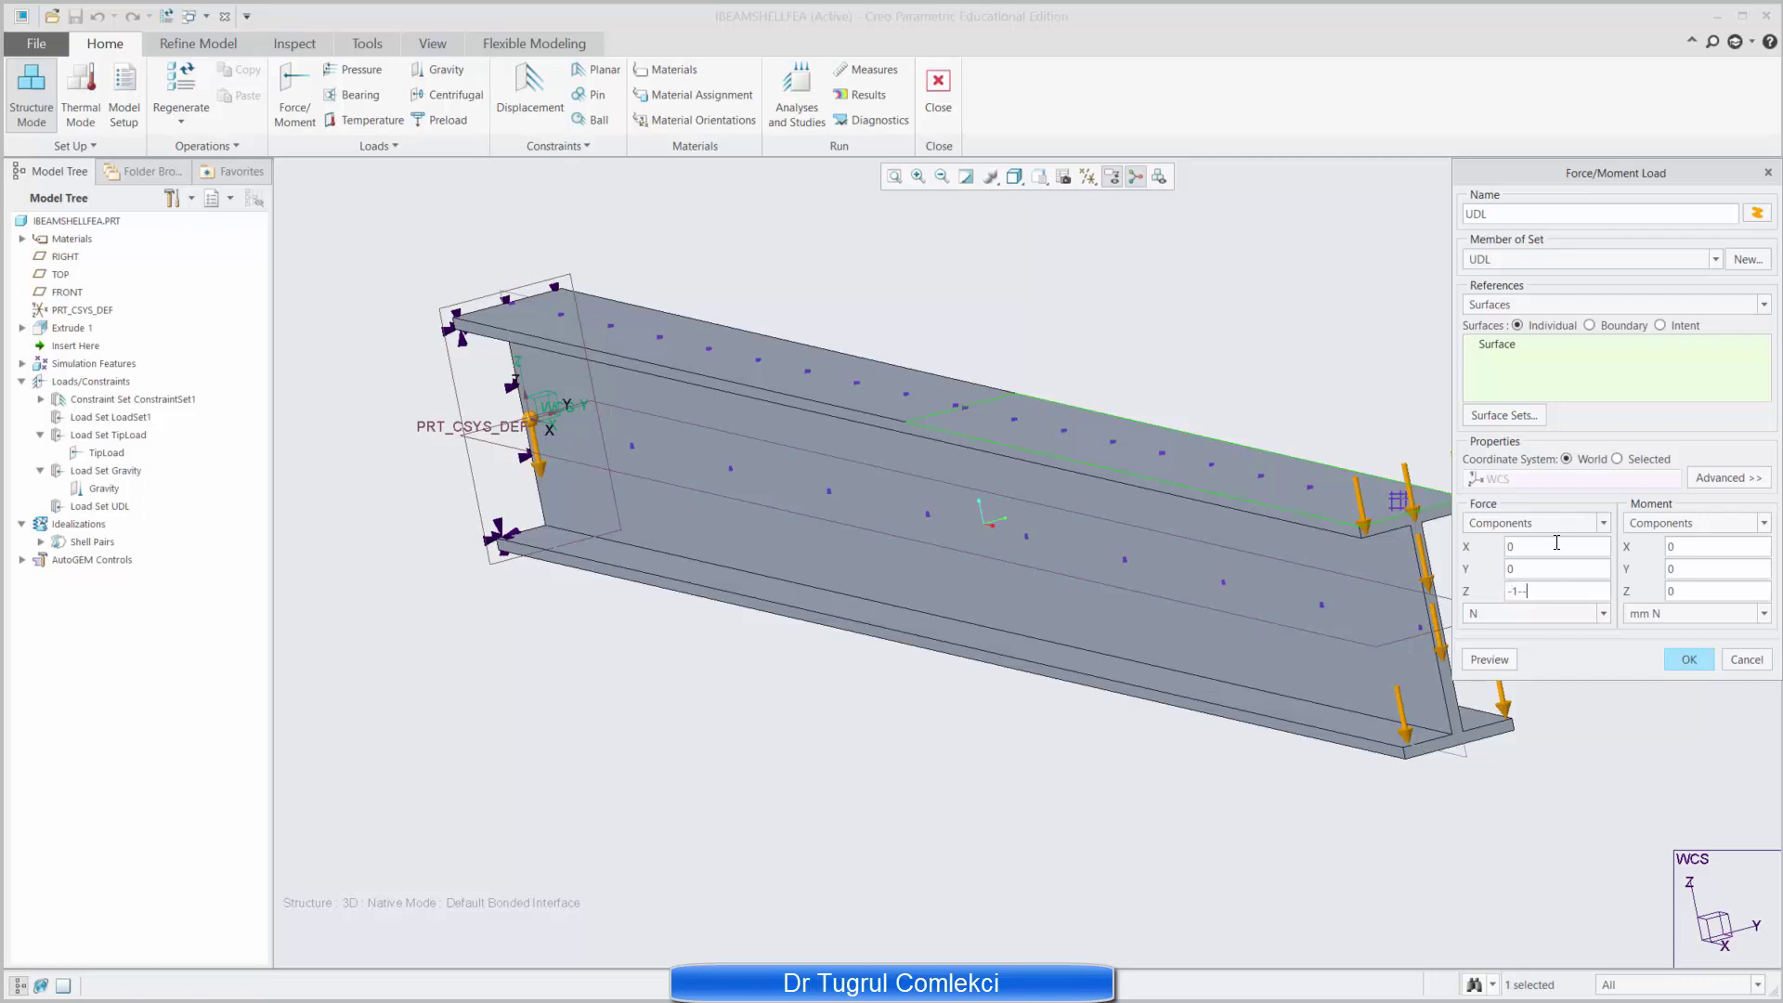
text(000)
click(1497, 660)
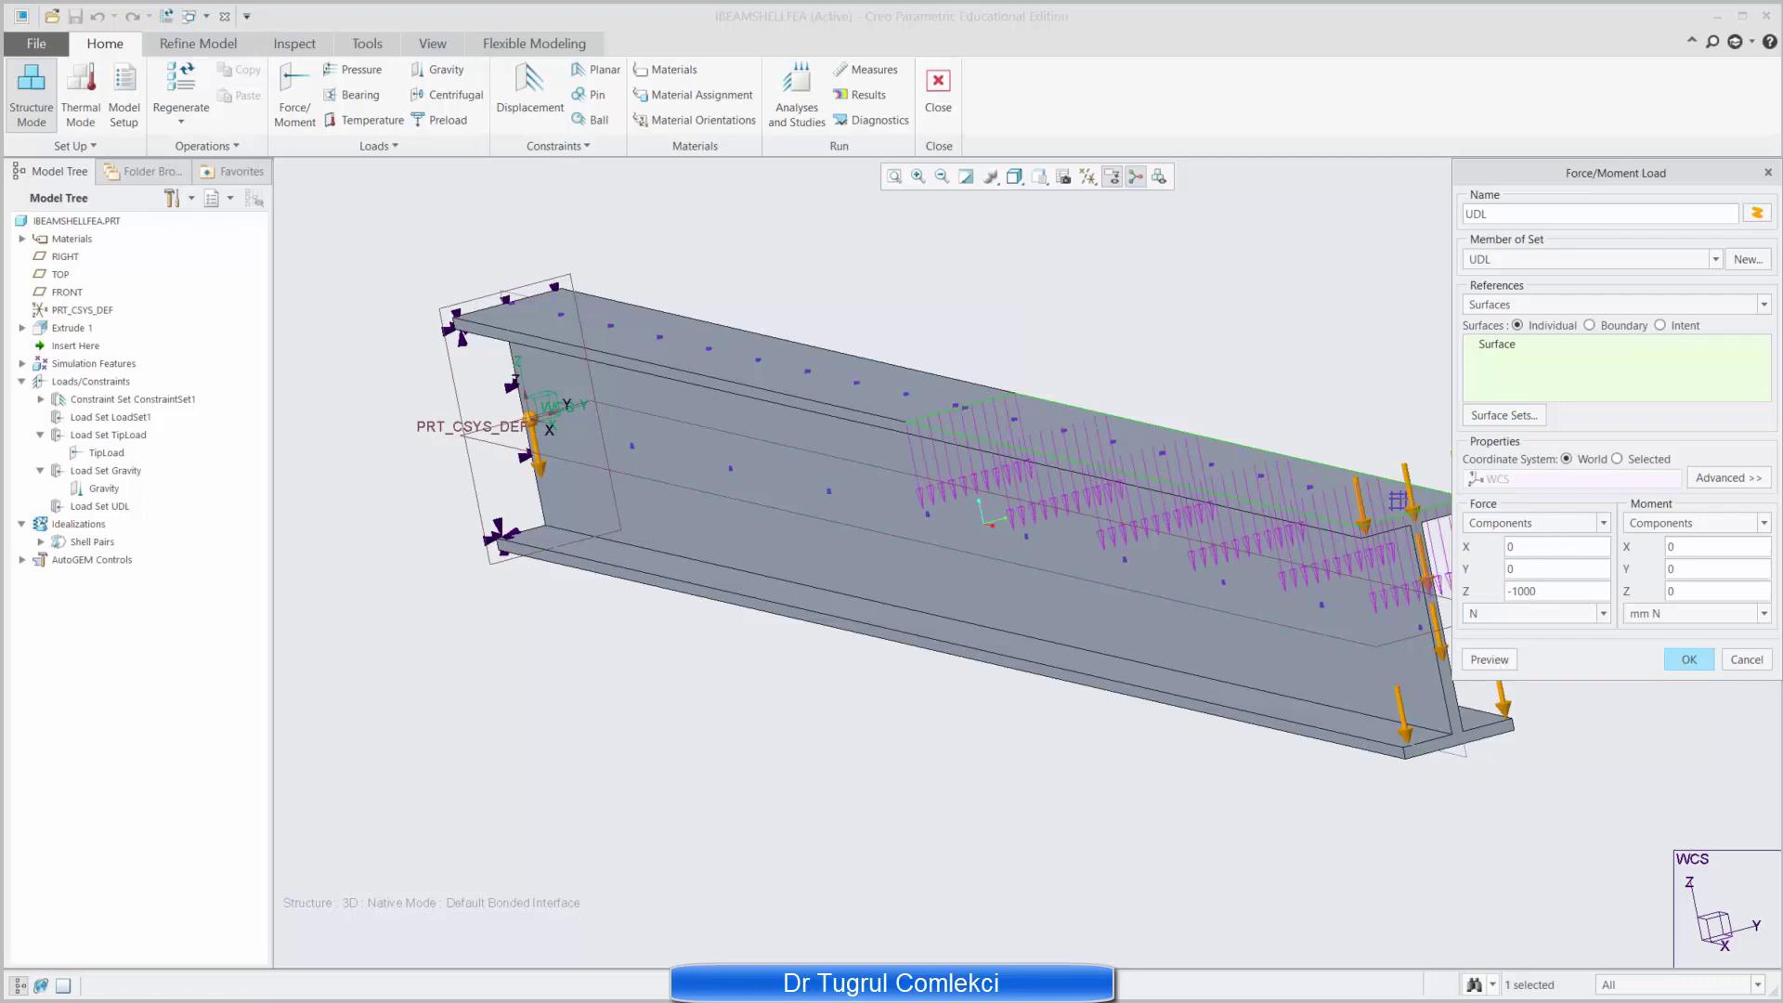
click(1687, 660)
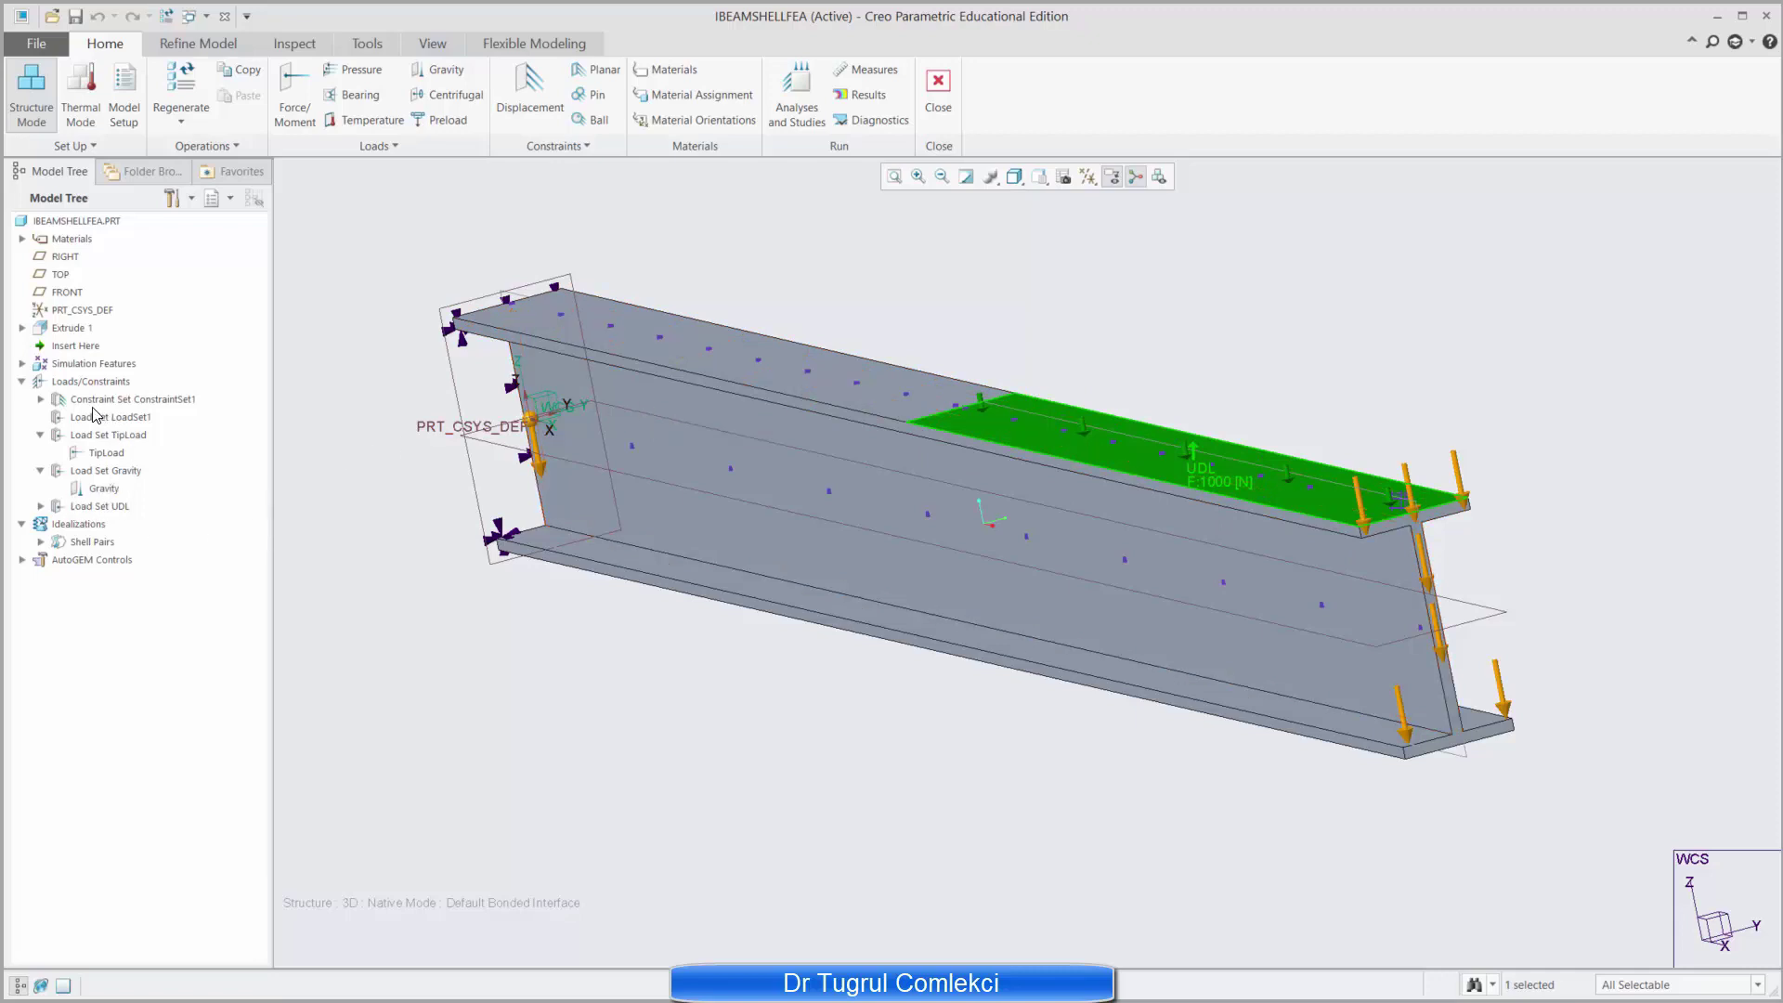
Step: Delete the unused LoadSet1 from the Model Tree
click(41, 399)
right_click(104, 437)
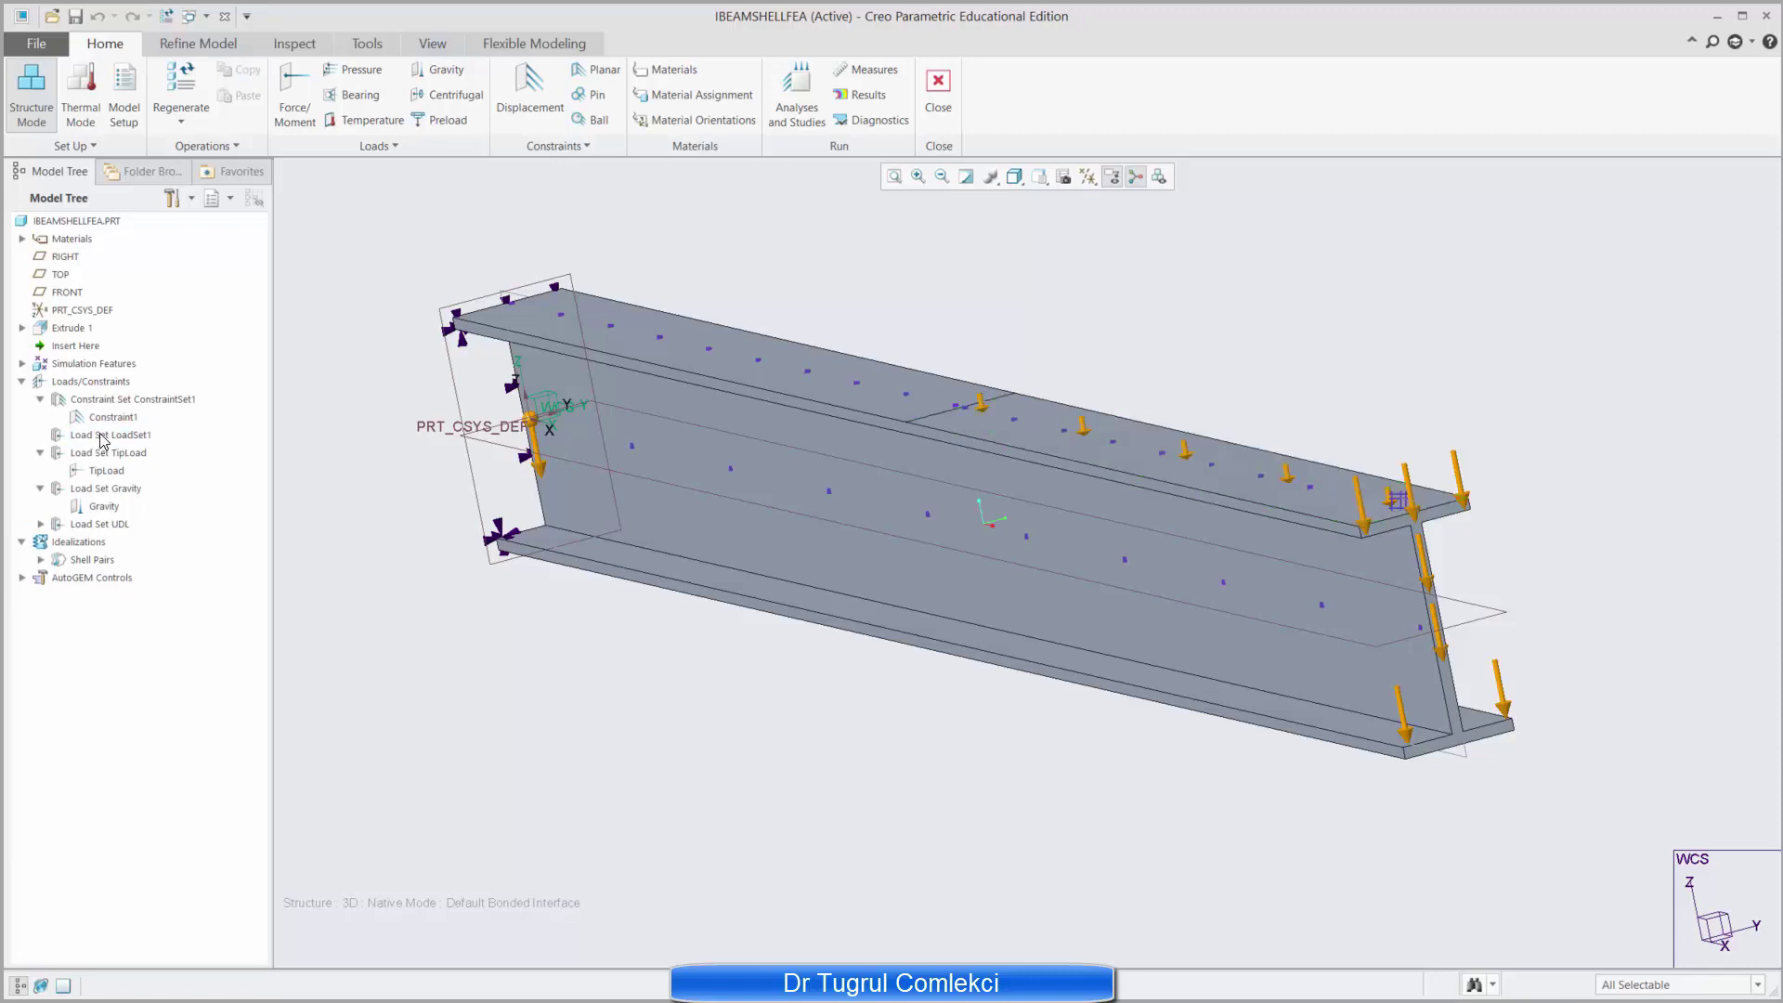
click(147, 471)
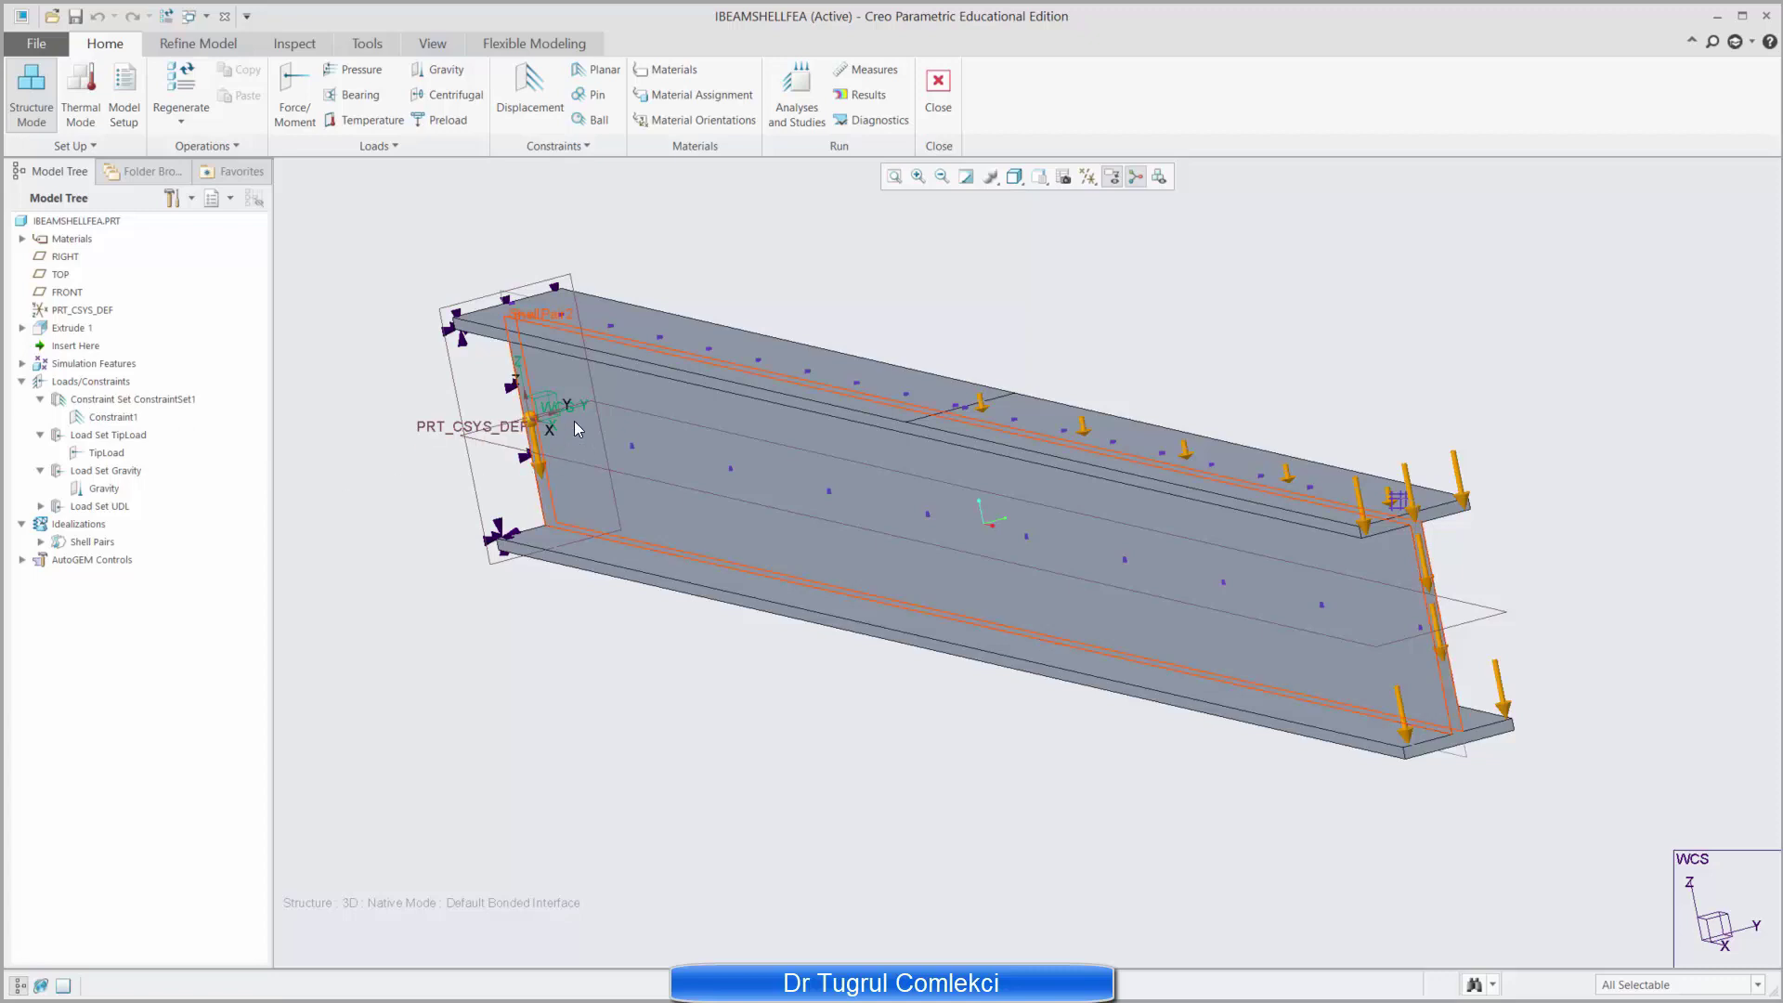
Step: Save IBEAMSHELLFEA.PRT and rotate the beam to view the model
click(78, 18)
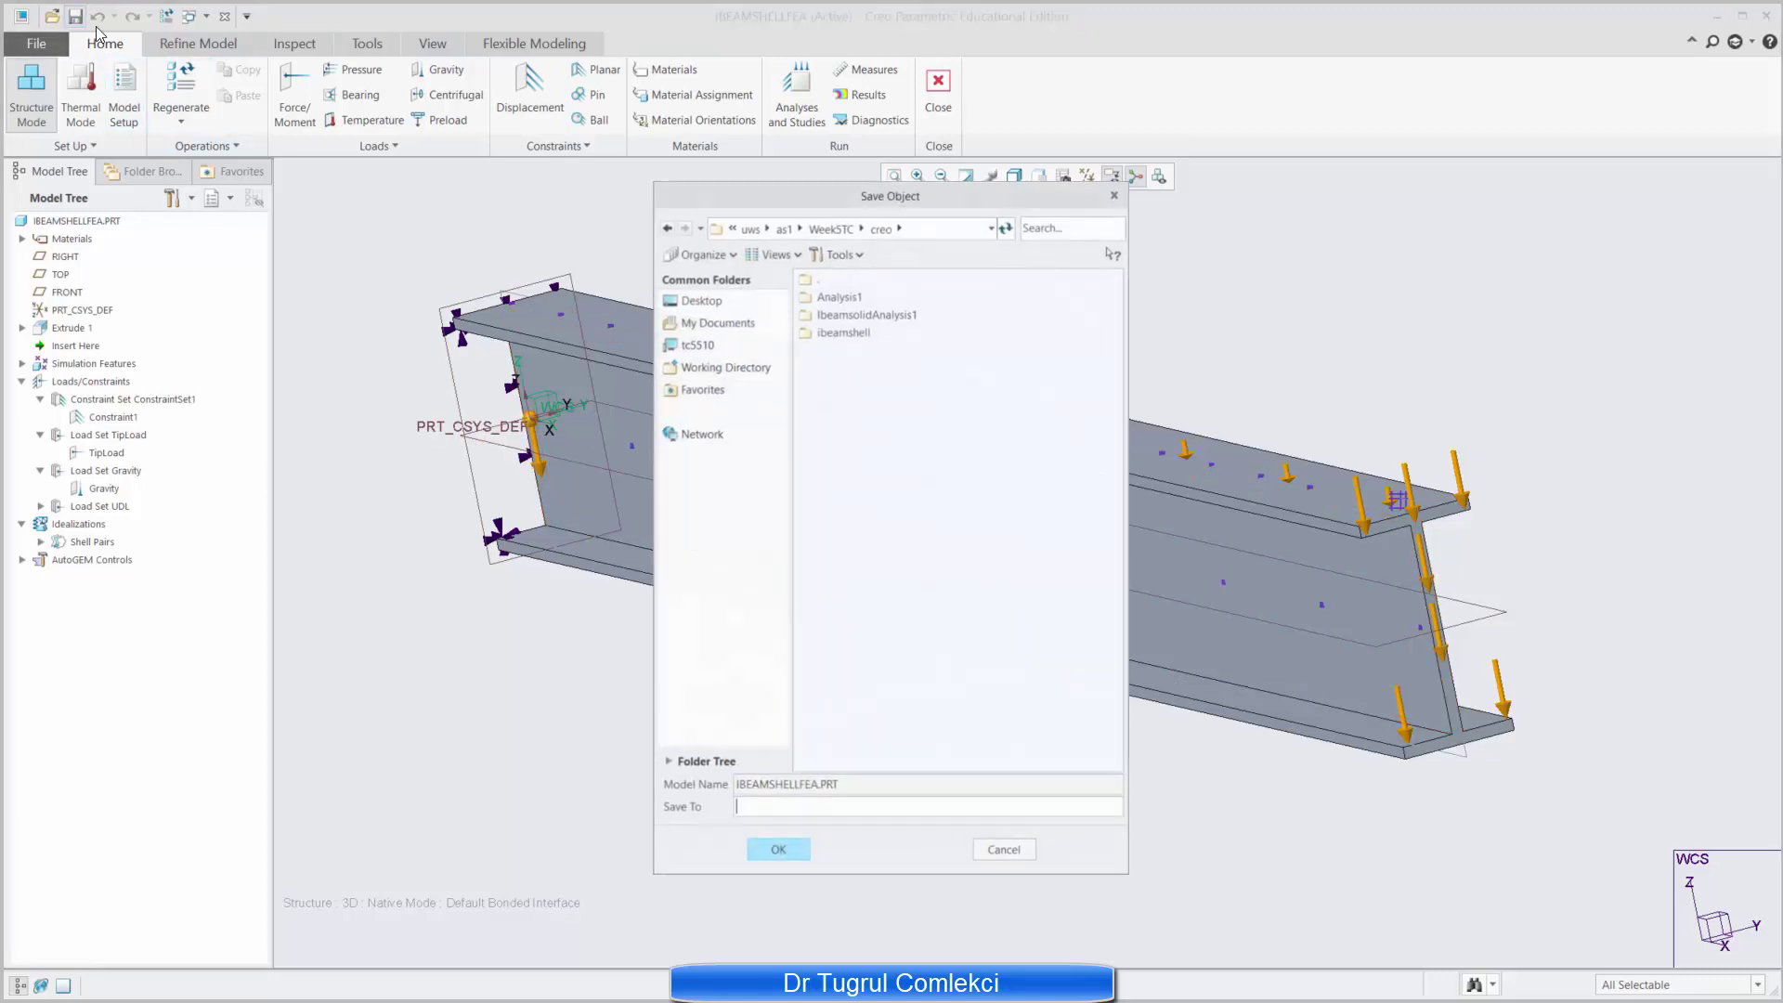
click(779, 850)
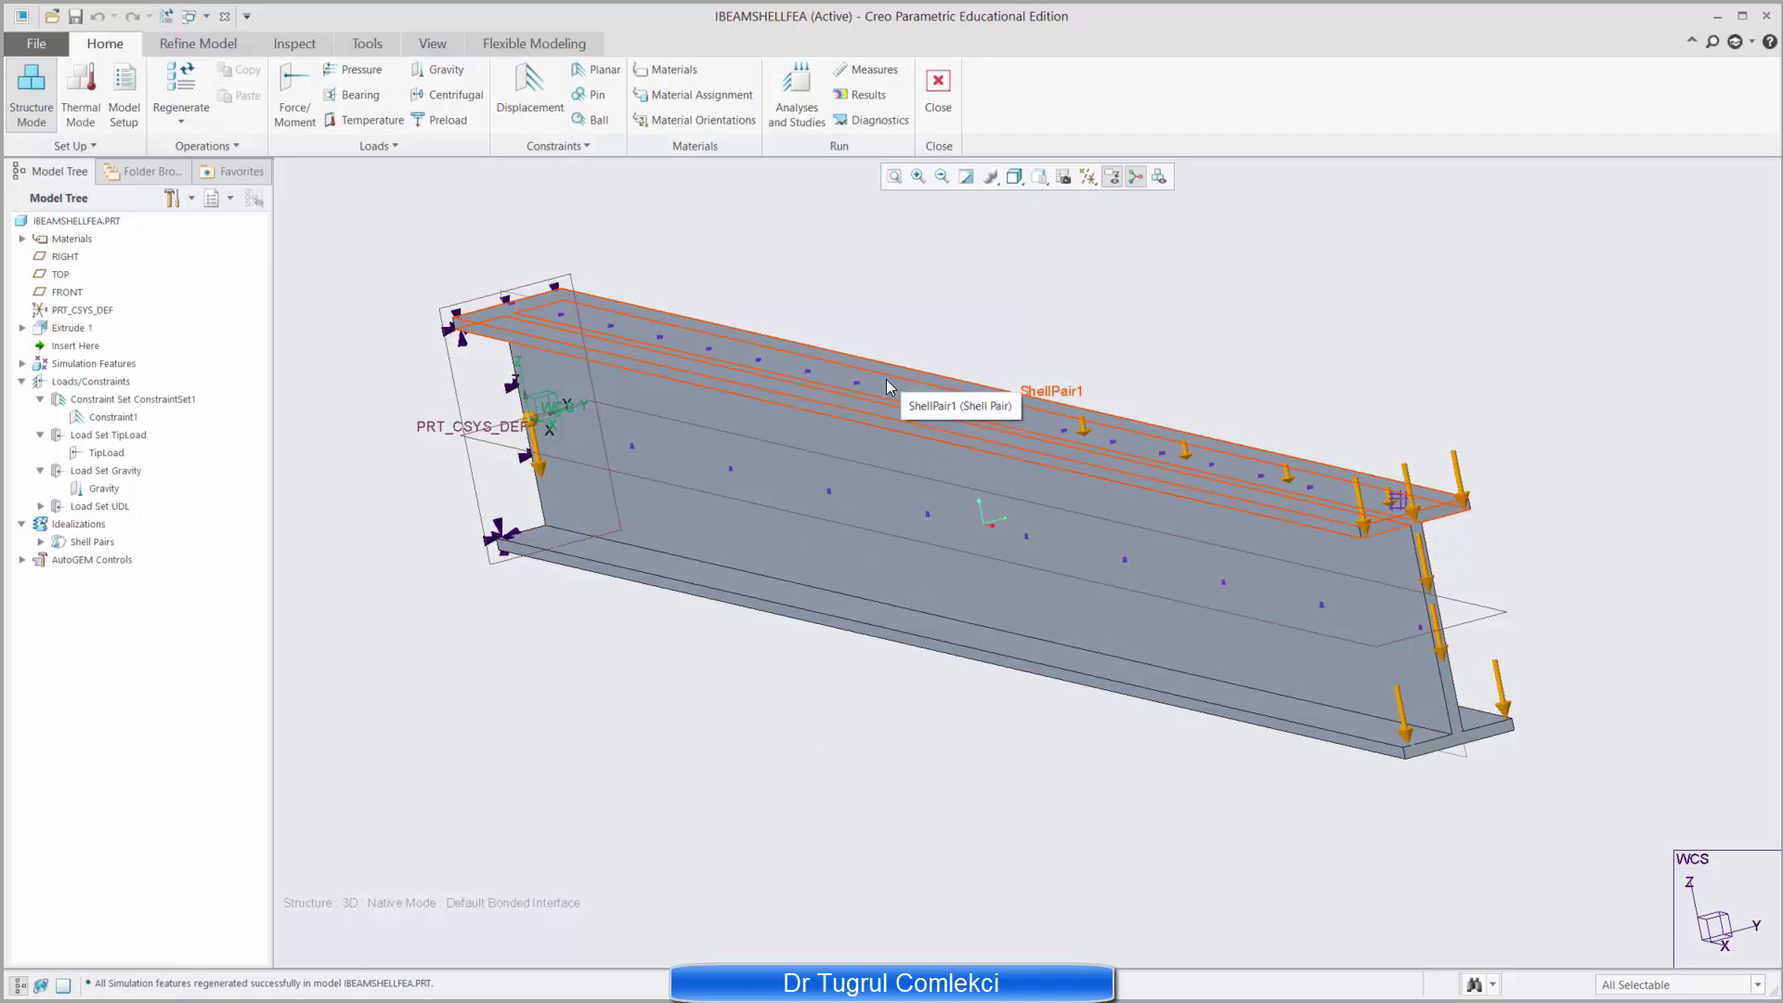
mouse_move(924, 325)
middle_down()
mouse_move(1173, 406)
mouse_move(919, 287)
middle_up()
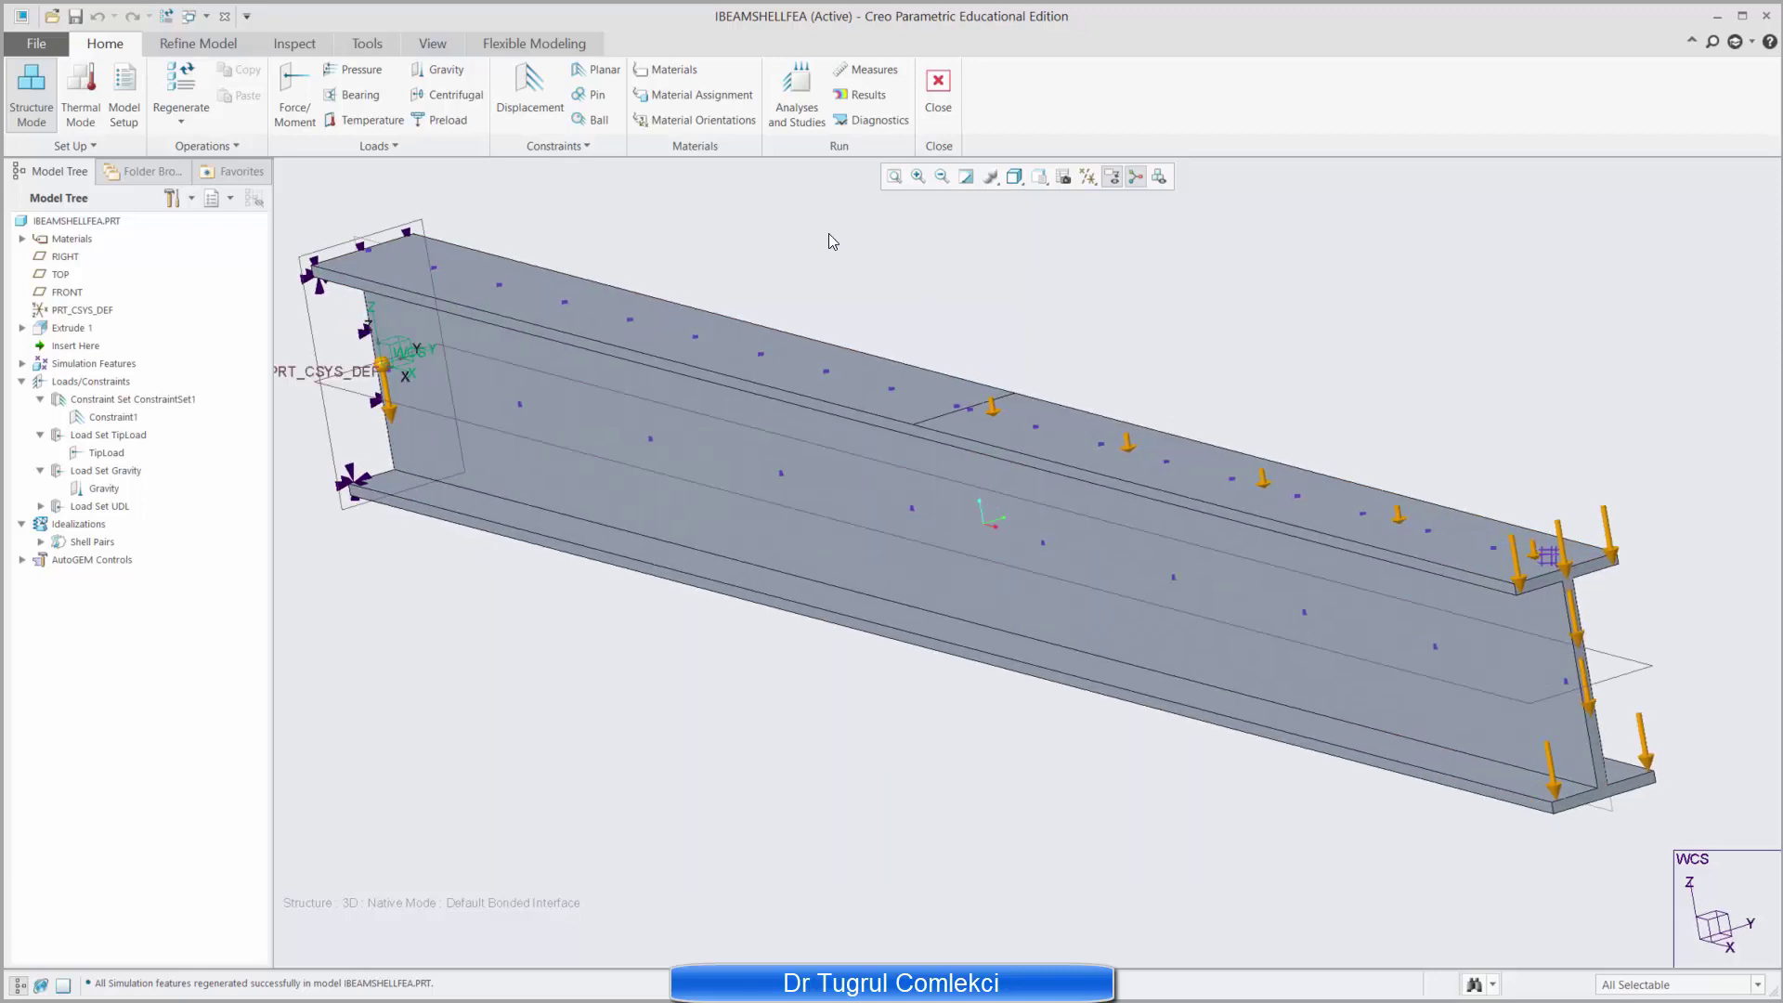
Step: Start a new static analysis and include the TipLoad and UDL load sets
click(800, 111)
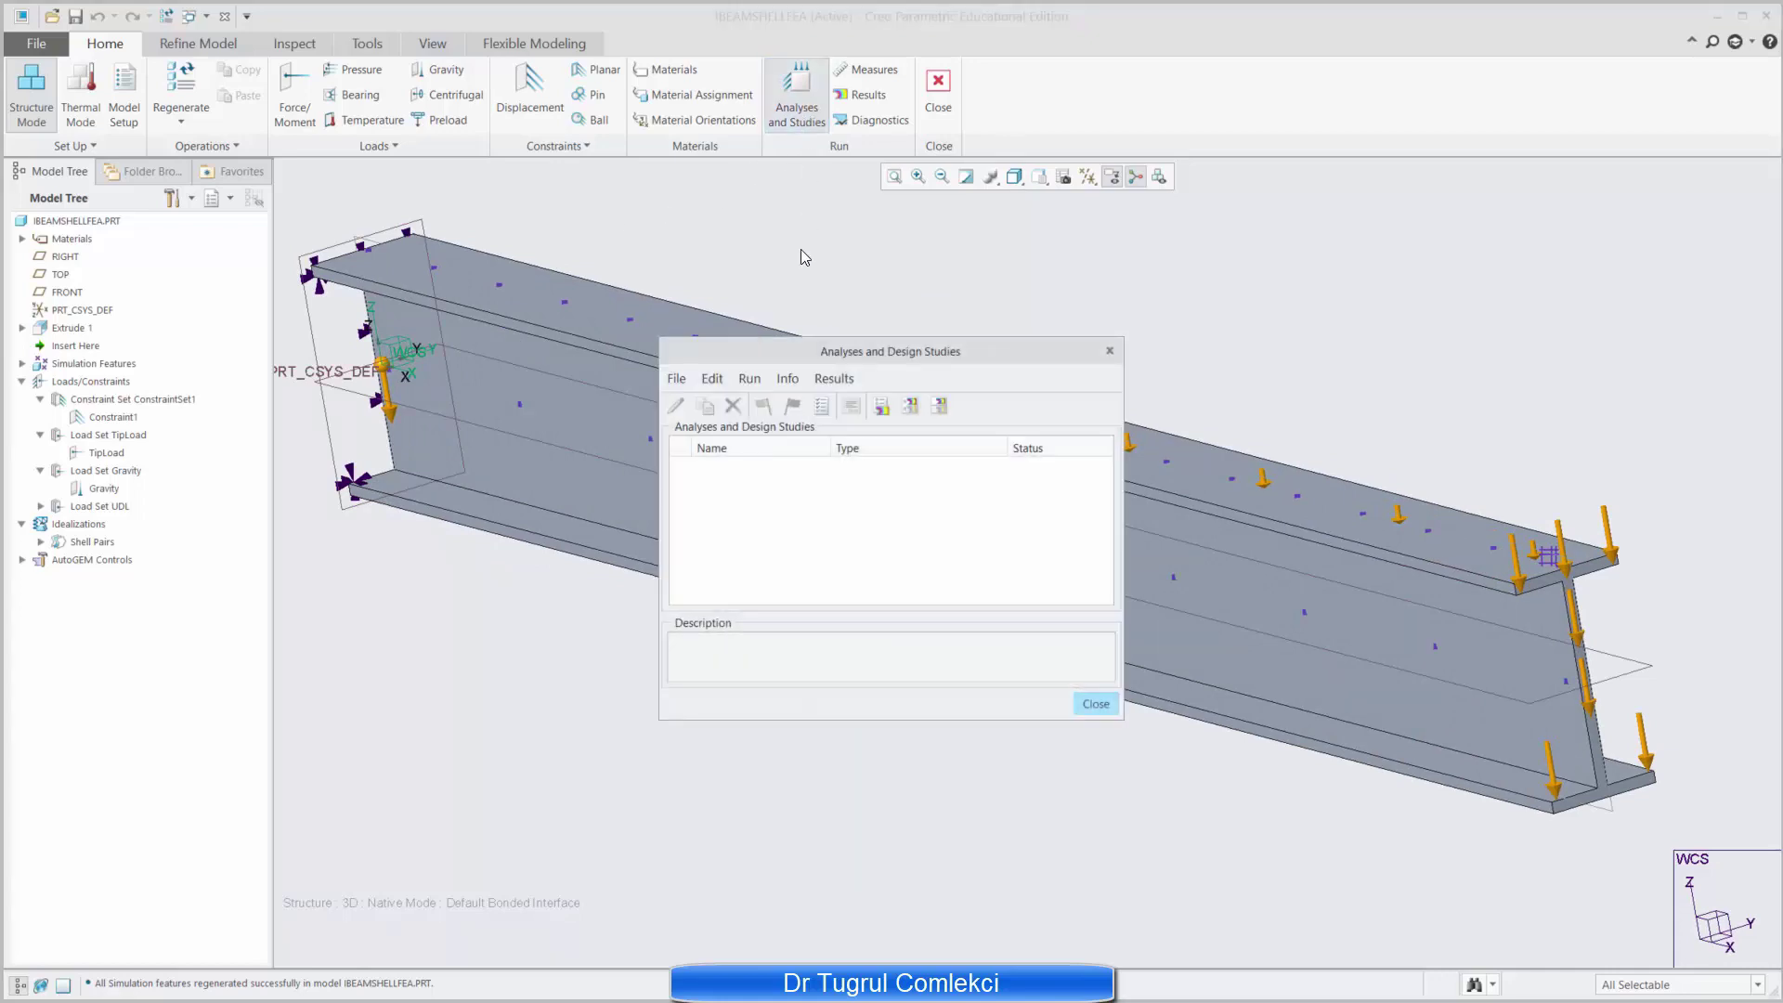
click(676, 378)
click(609, 403)
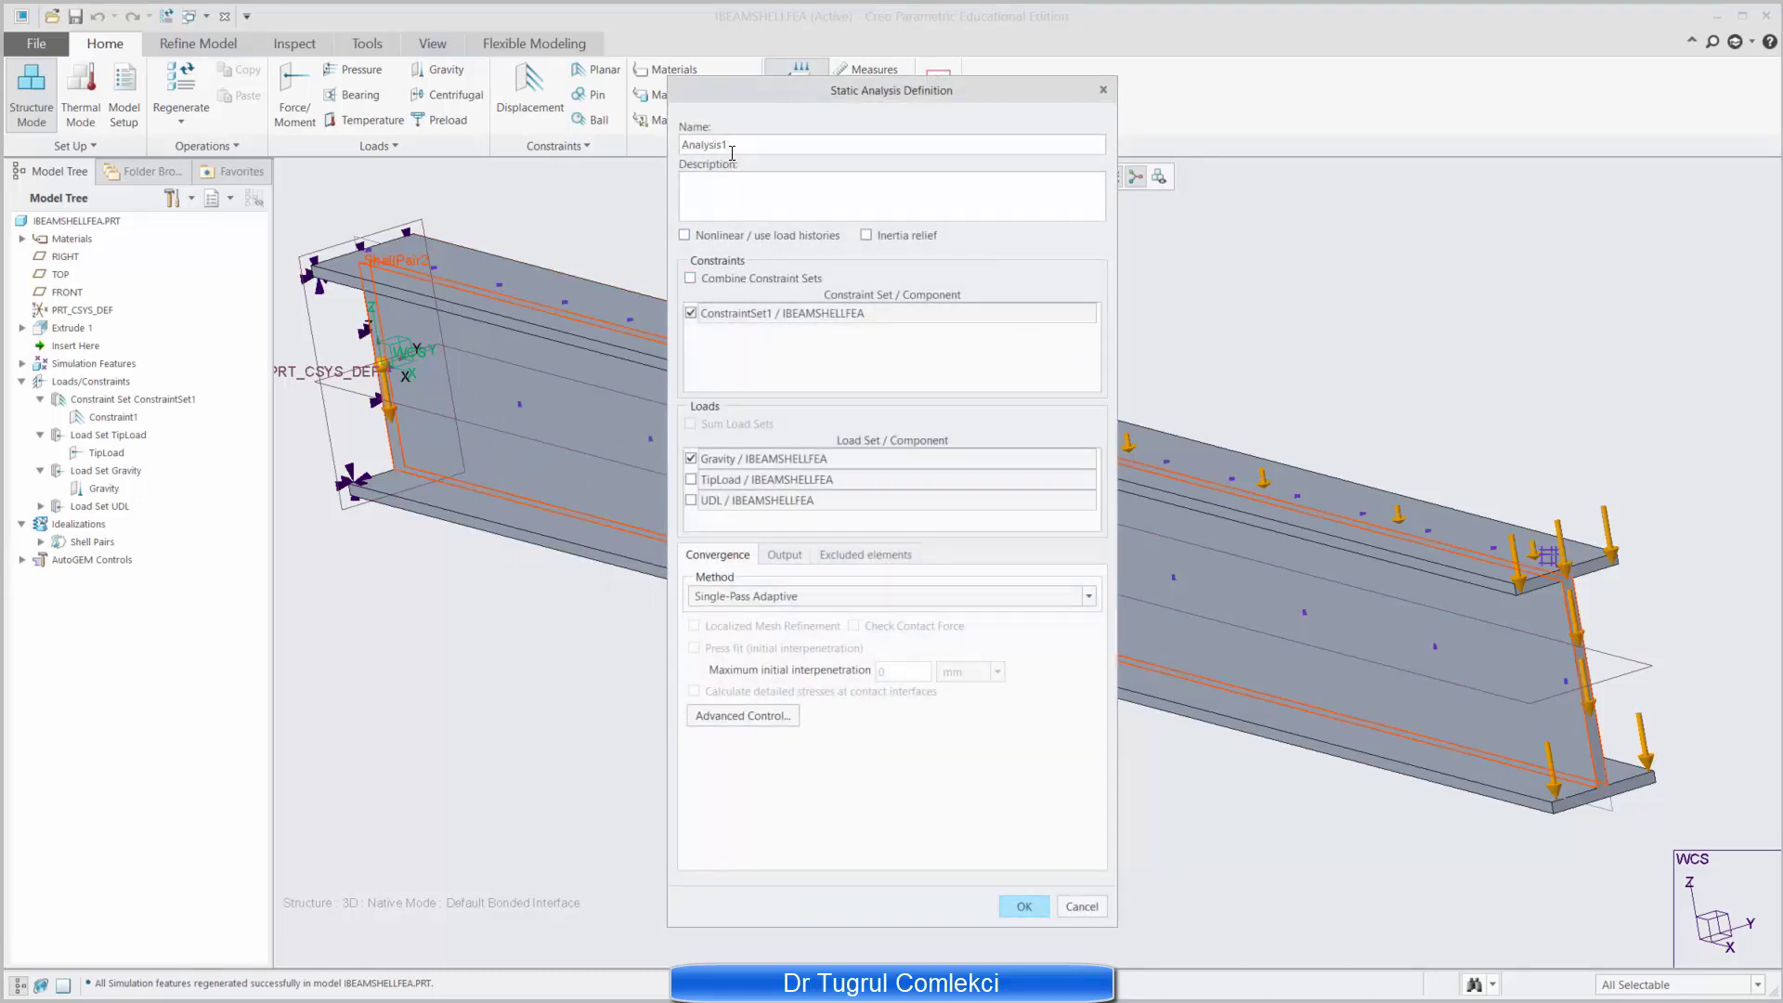
click(691, 480)
click(690, 500)
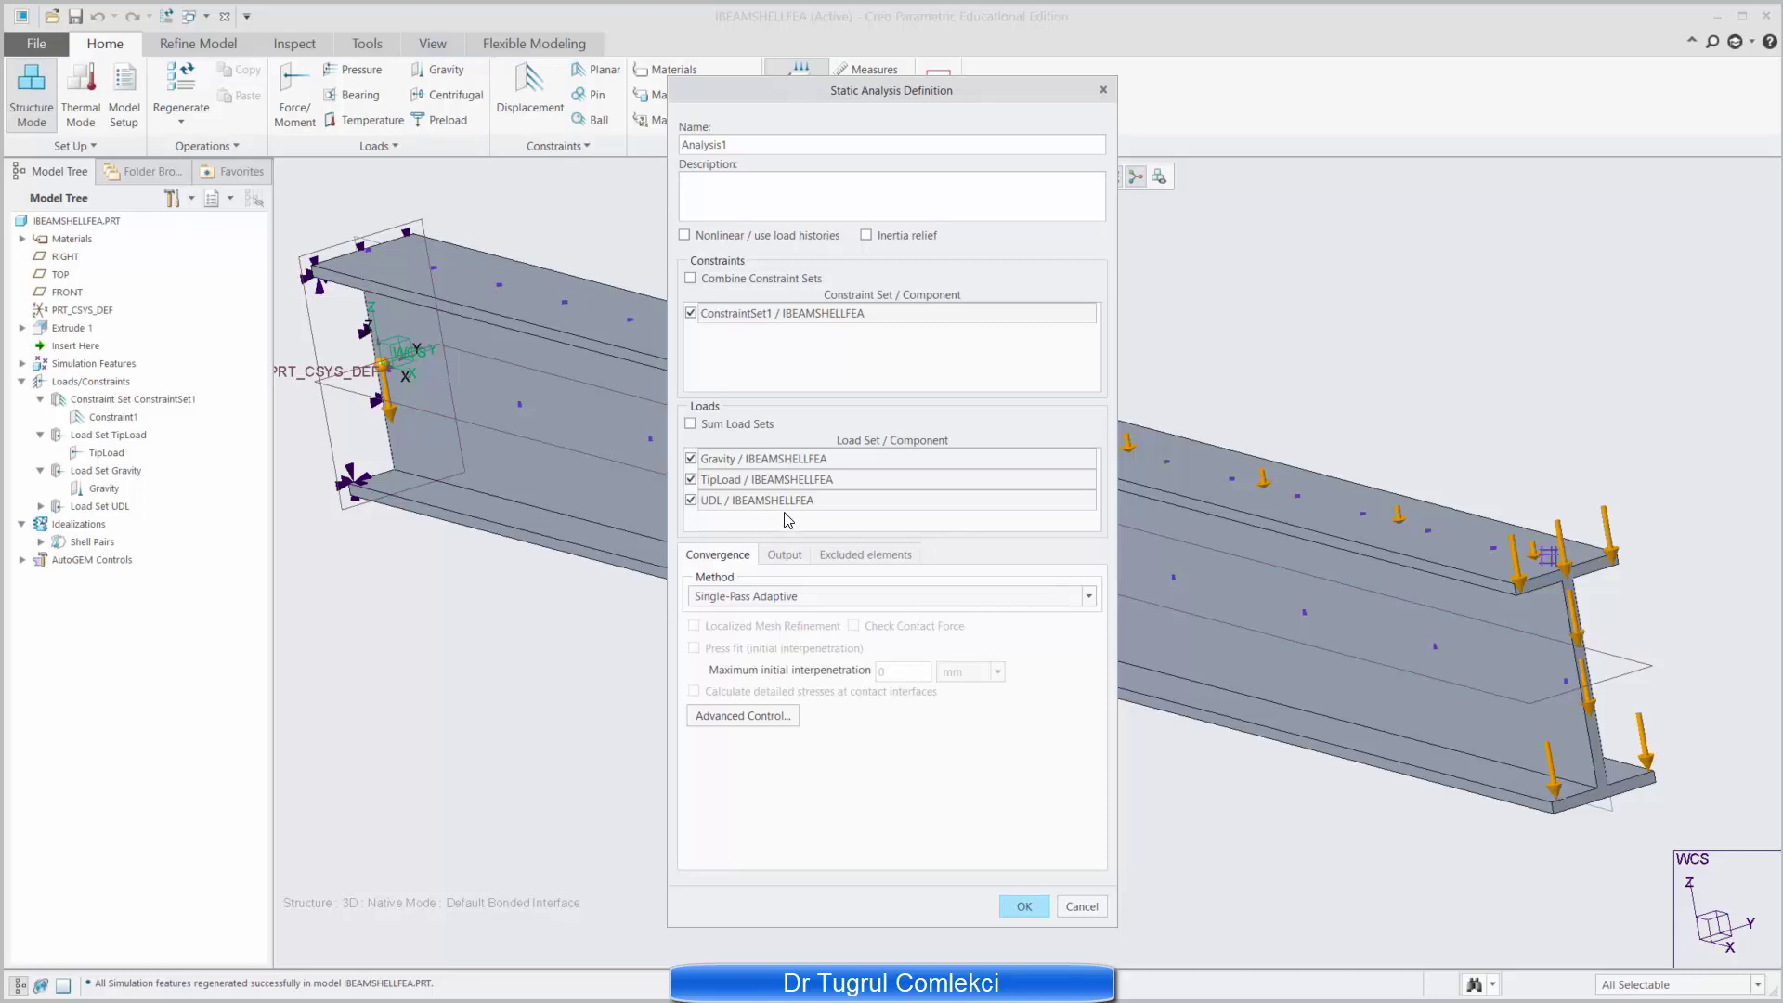
Step: Use Multi-Pass Adaptive convergence with raised max order and 5 percent convergence, then confirm
click(804, 596)
click(791, 616)
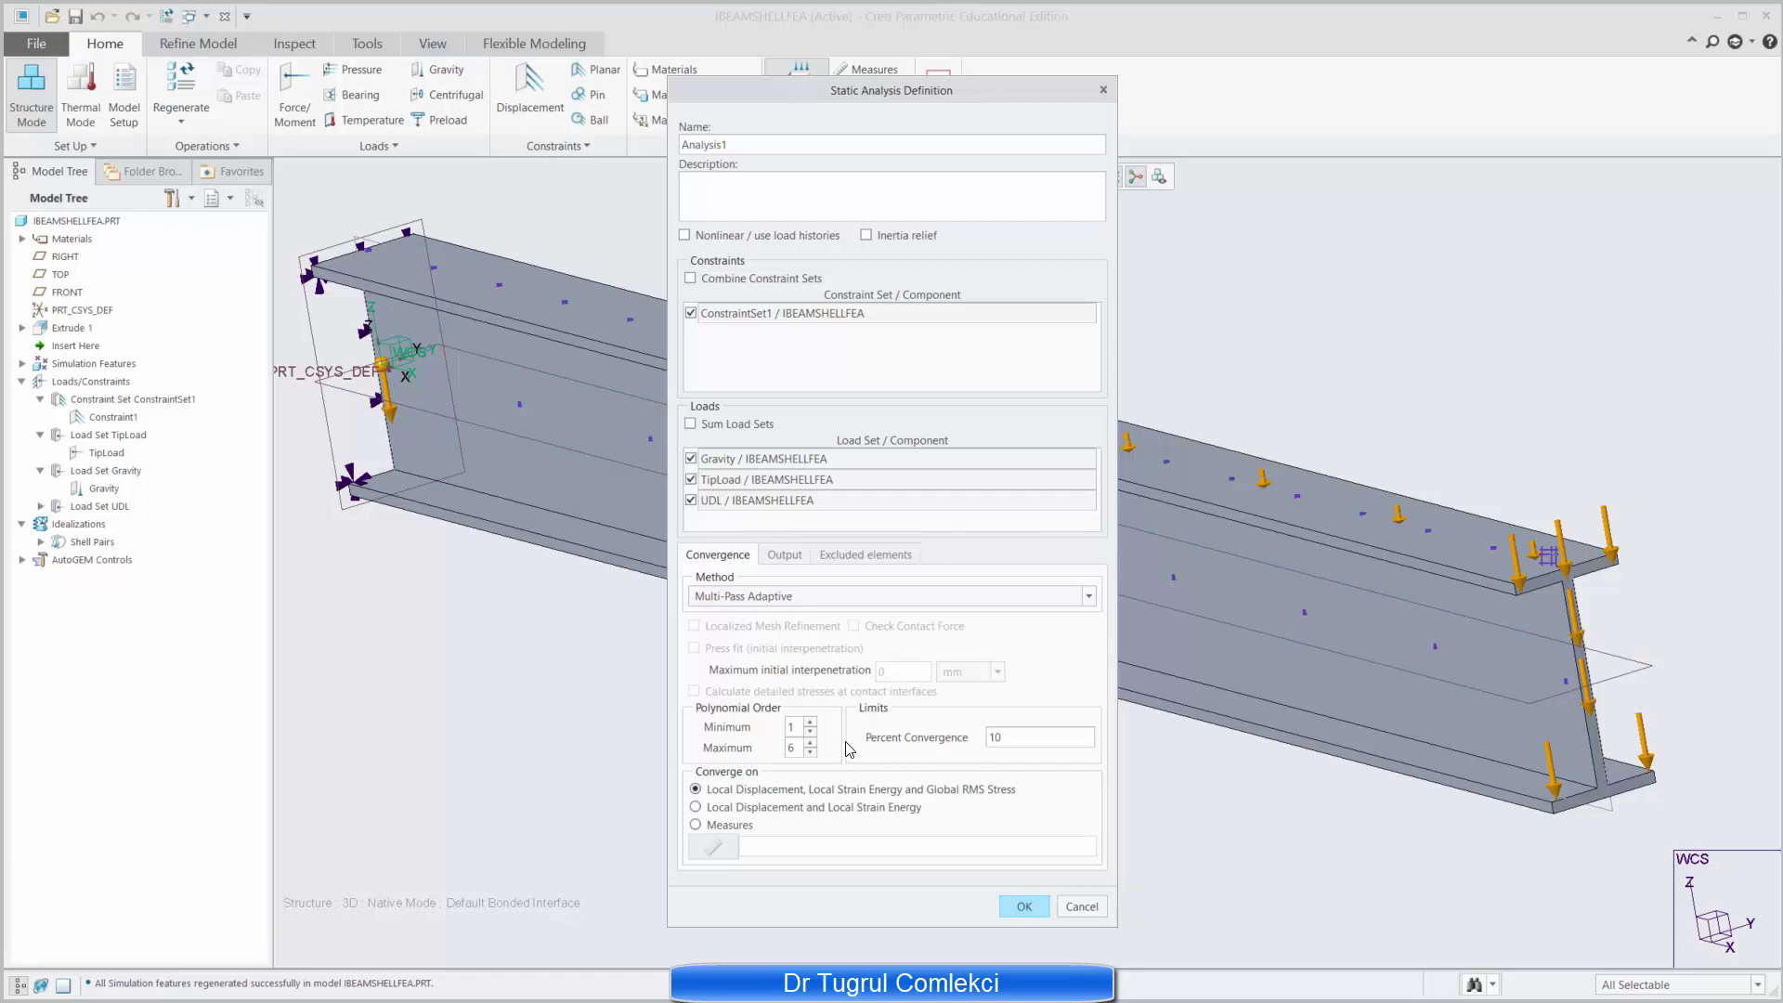
click(809, 740)
click(810, 741)
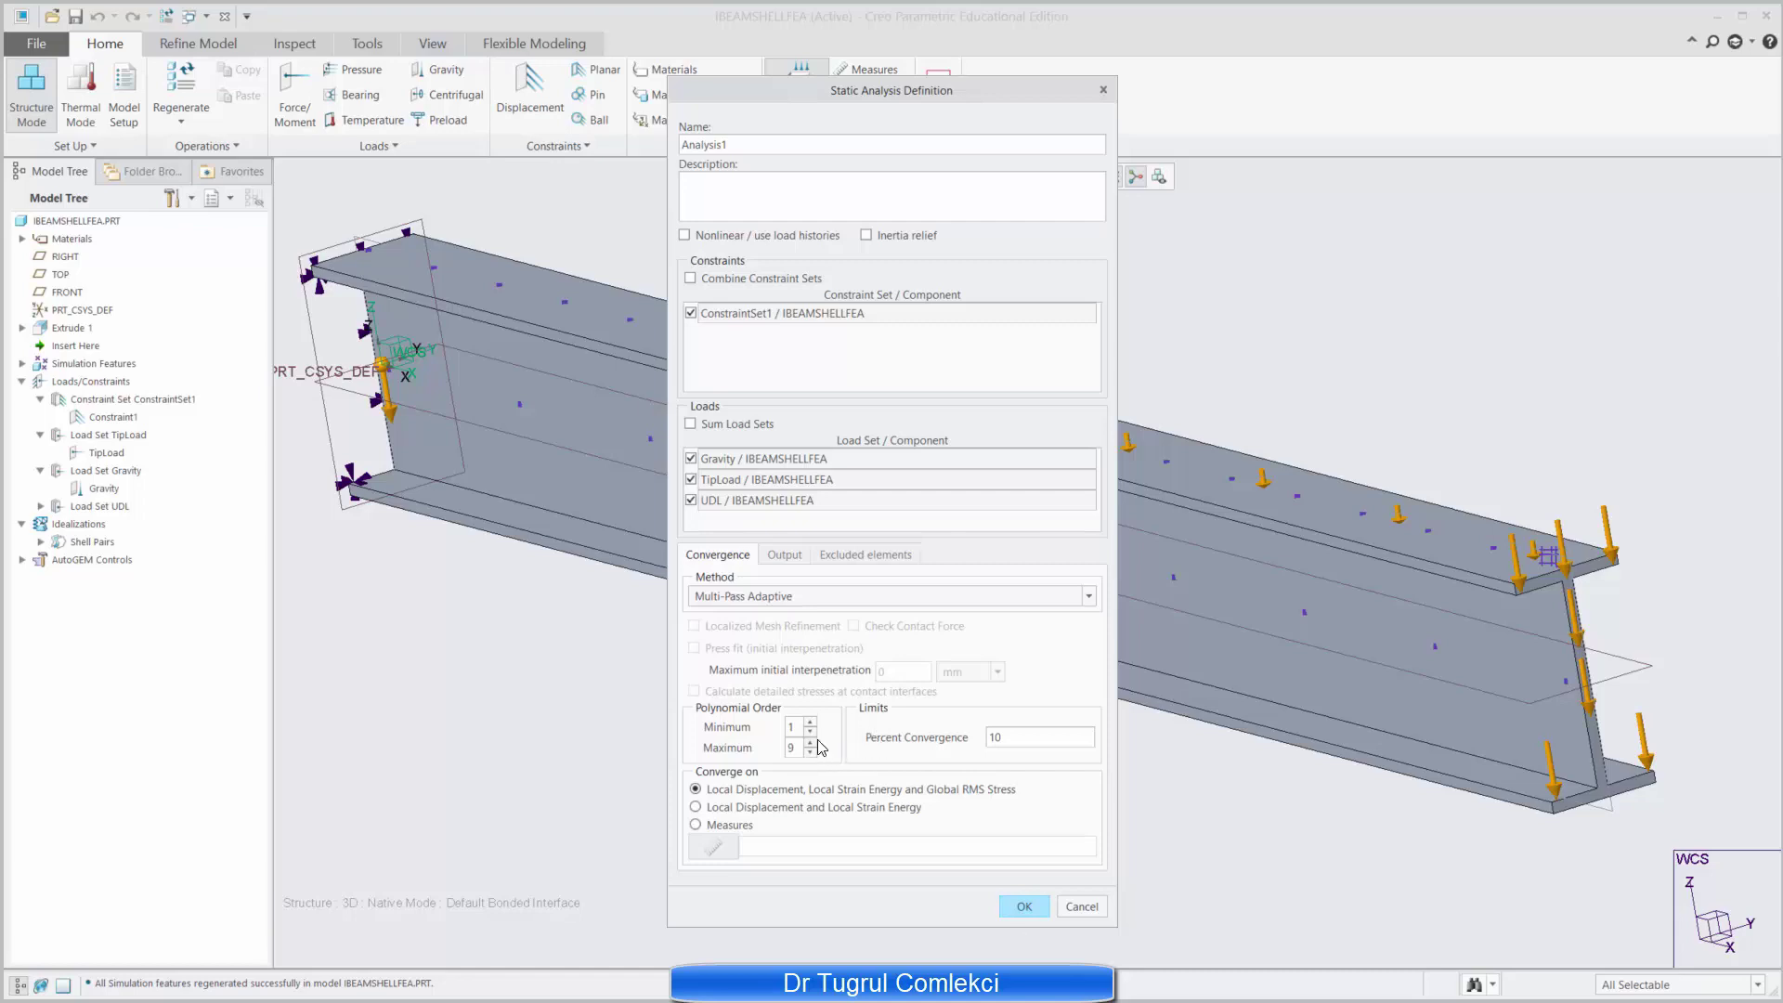
double_click(1006, 736)
text(5)
key(Return)
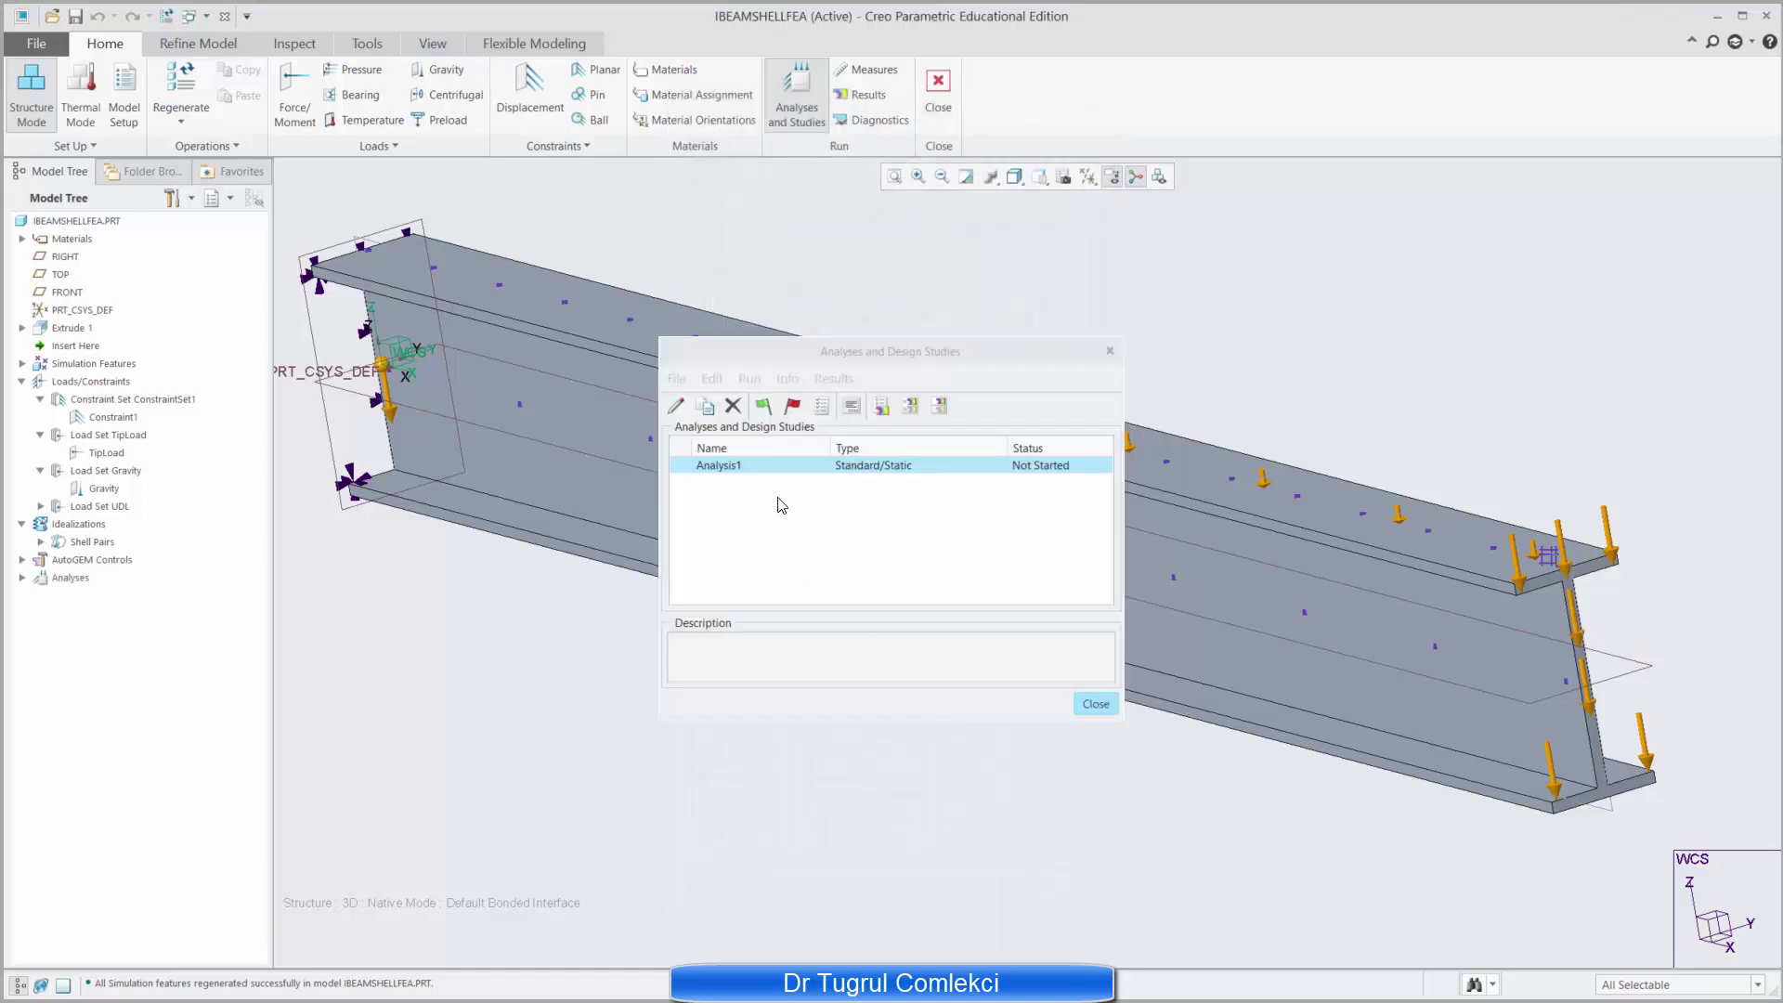
Step: Start Analysis1, deleting existing output files and accepting interactive diagnostics
click(763, 406)
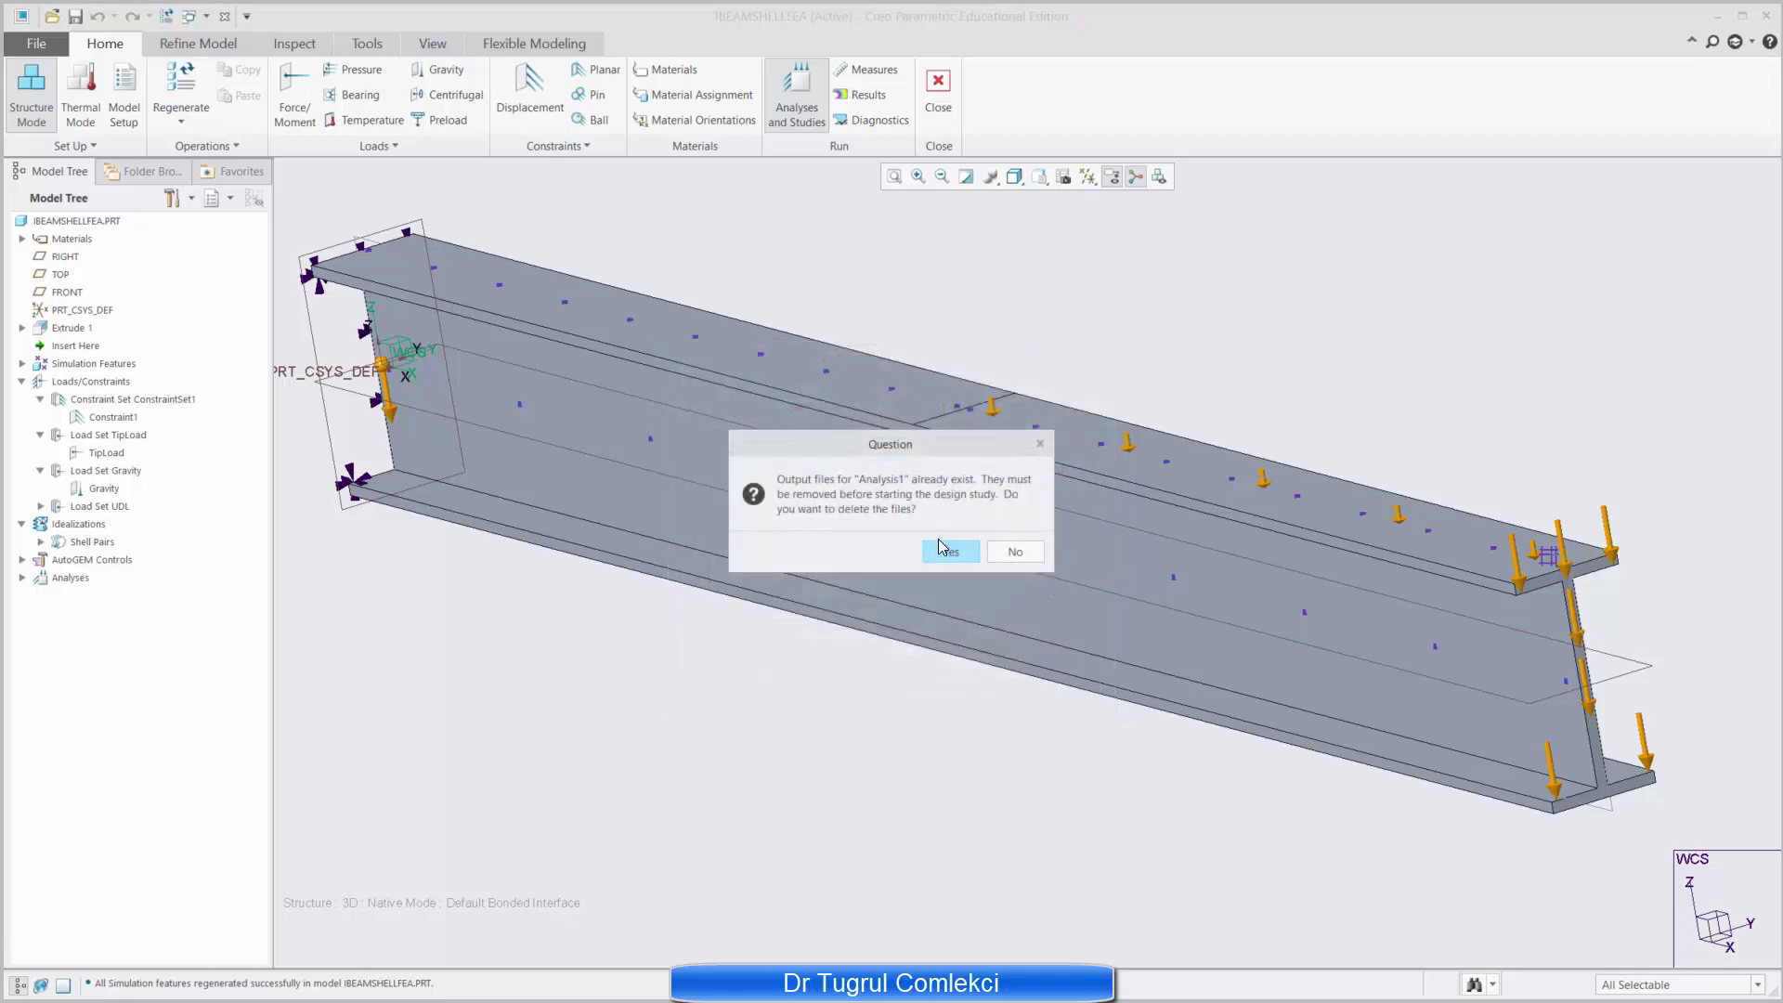
click(950, 551)
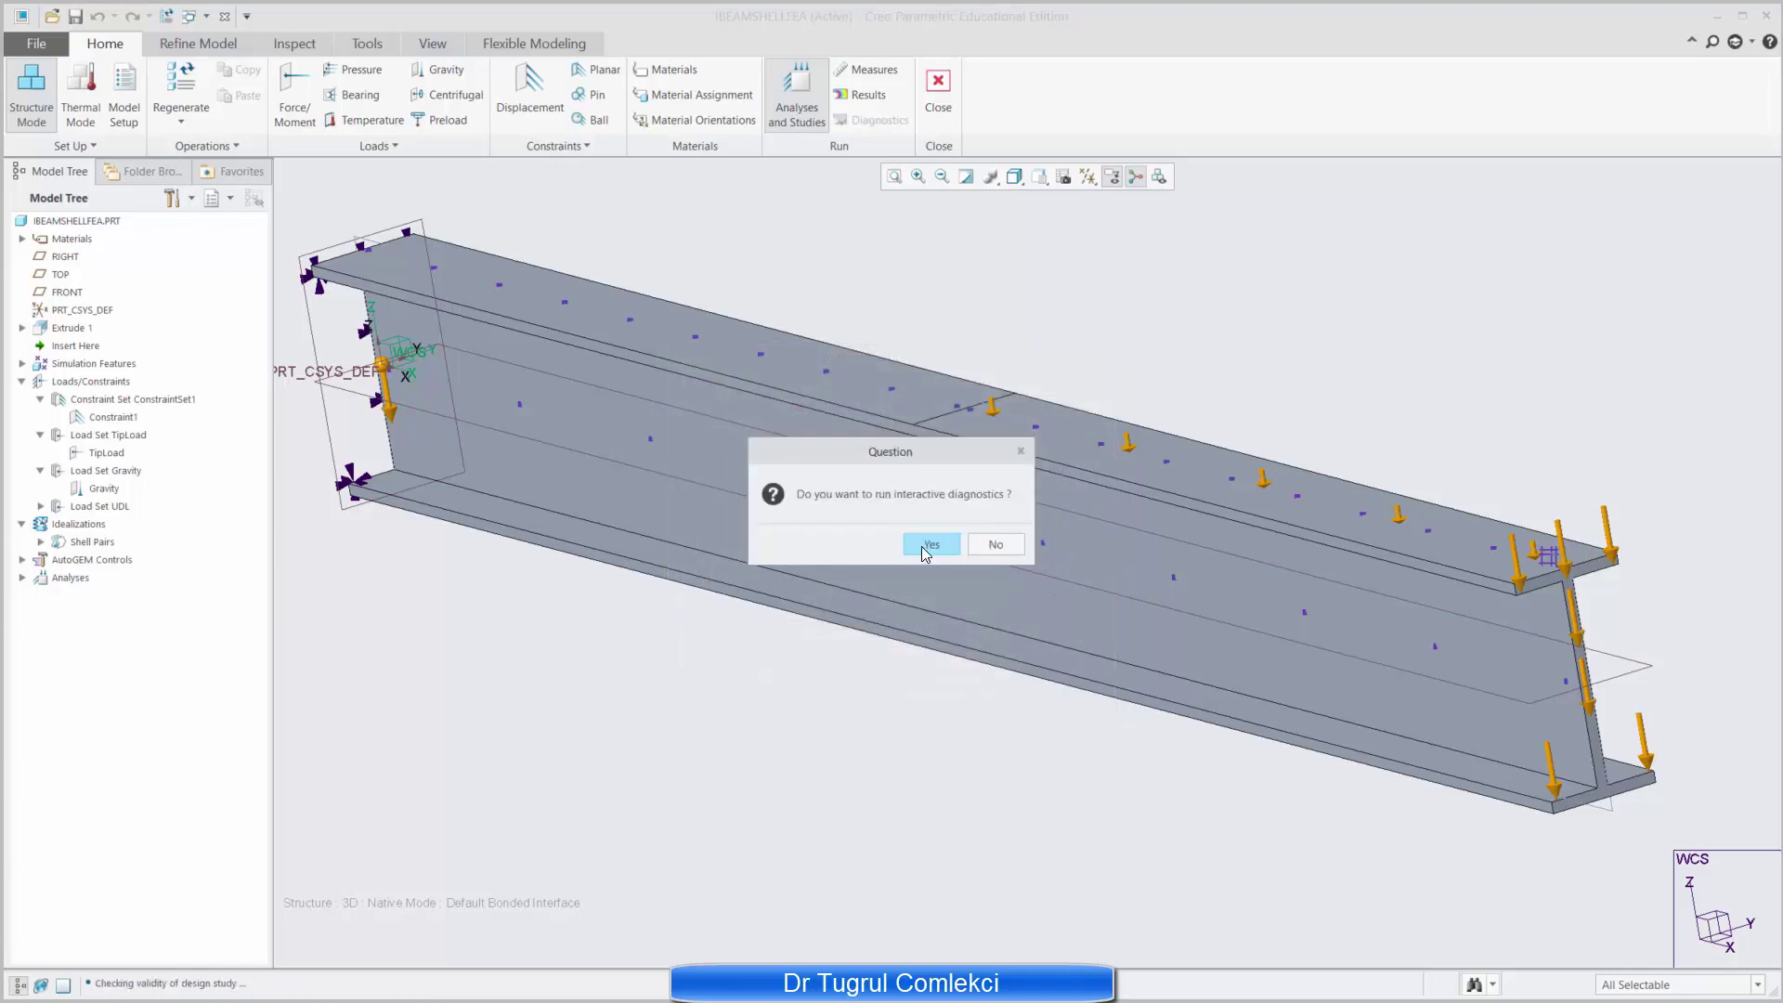
click(923, 548)
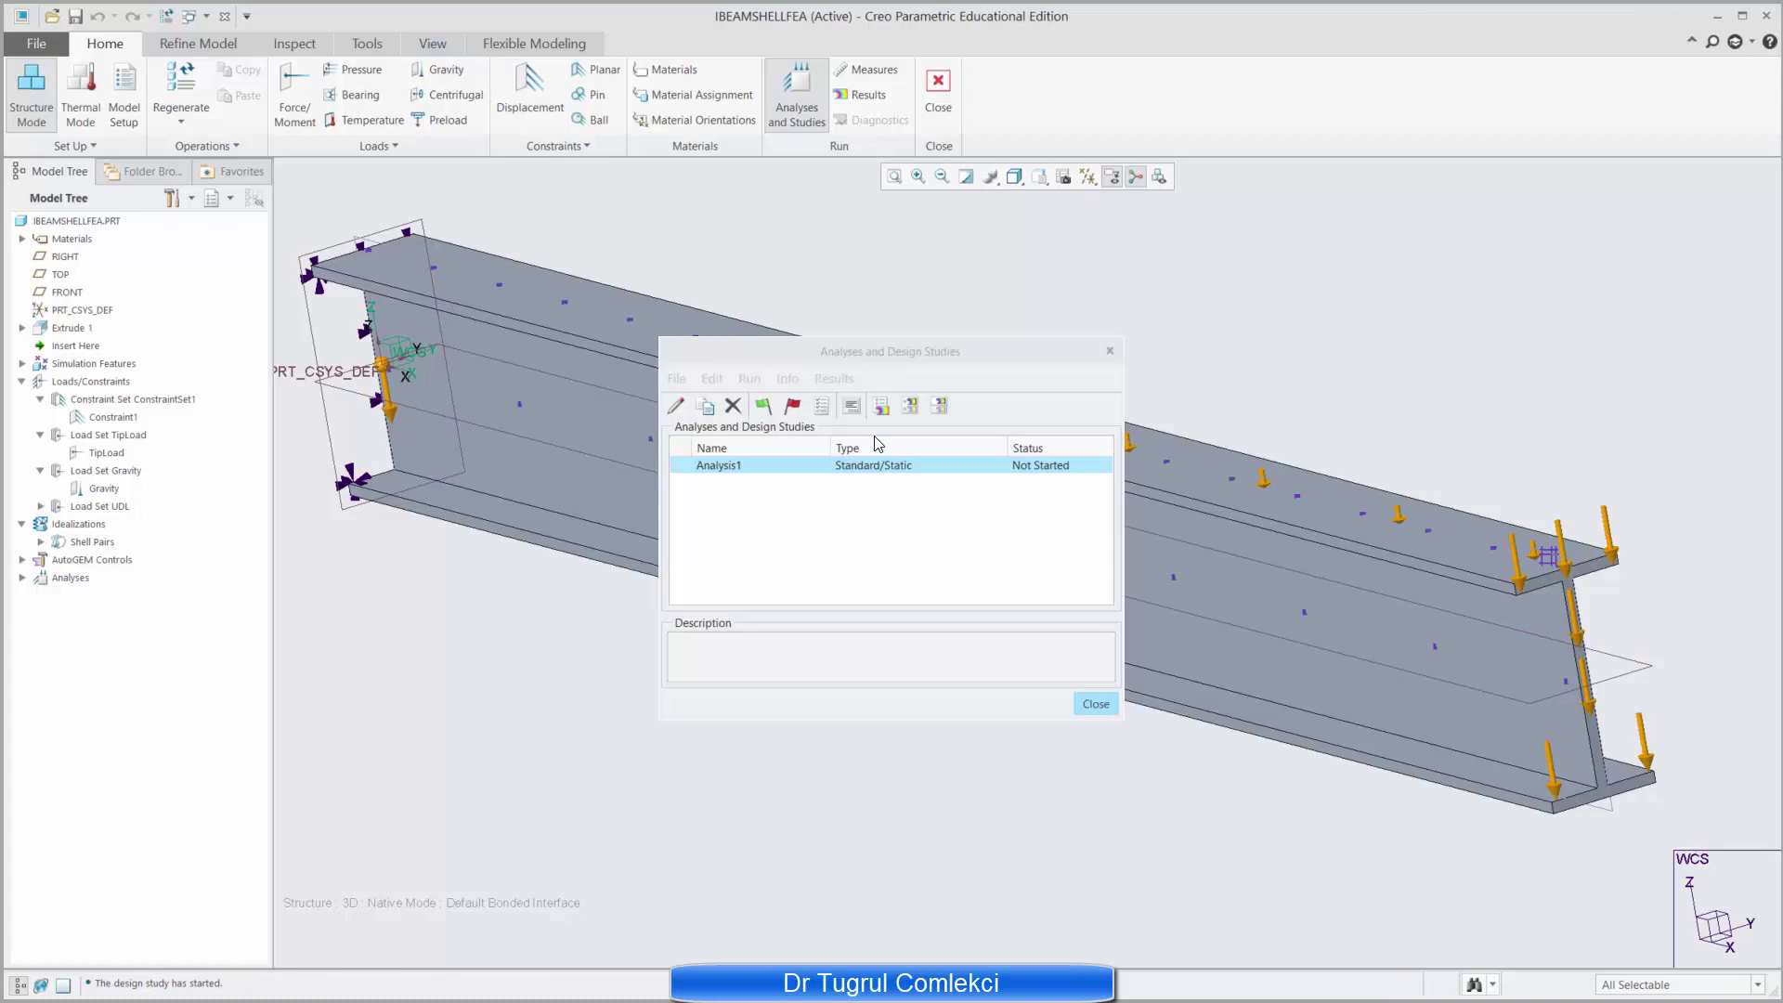
Step: Watch Analysis1's run status until it completes, then close the status report
click(850, 408)
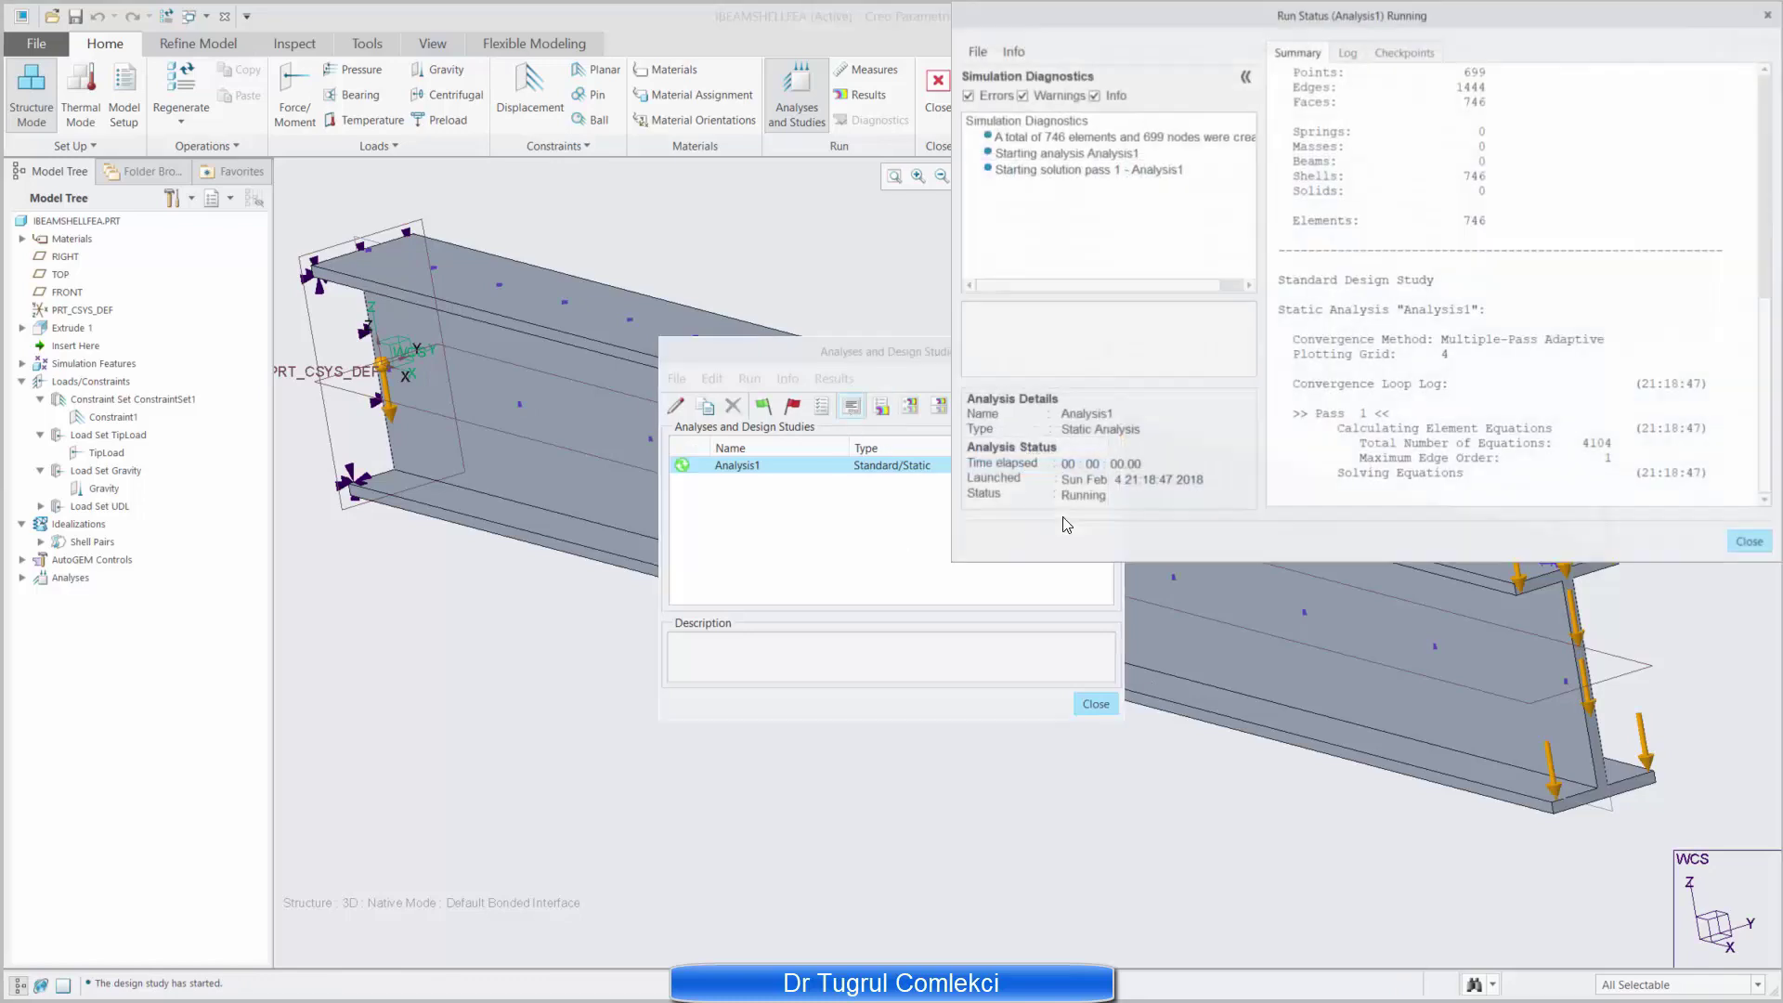
drag(853, 355, 646, 381)
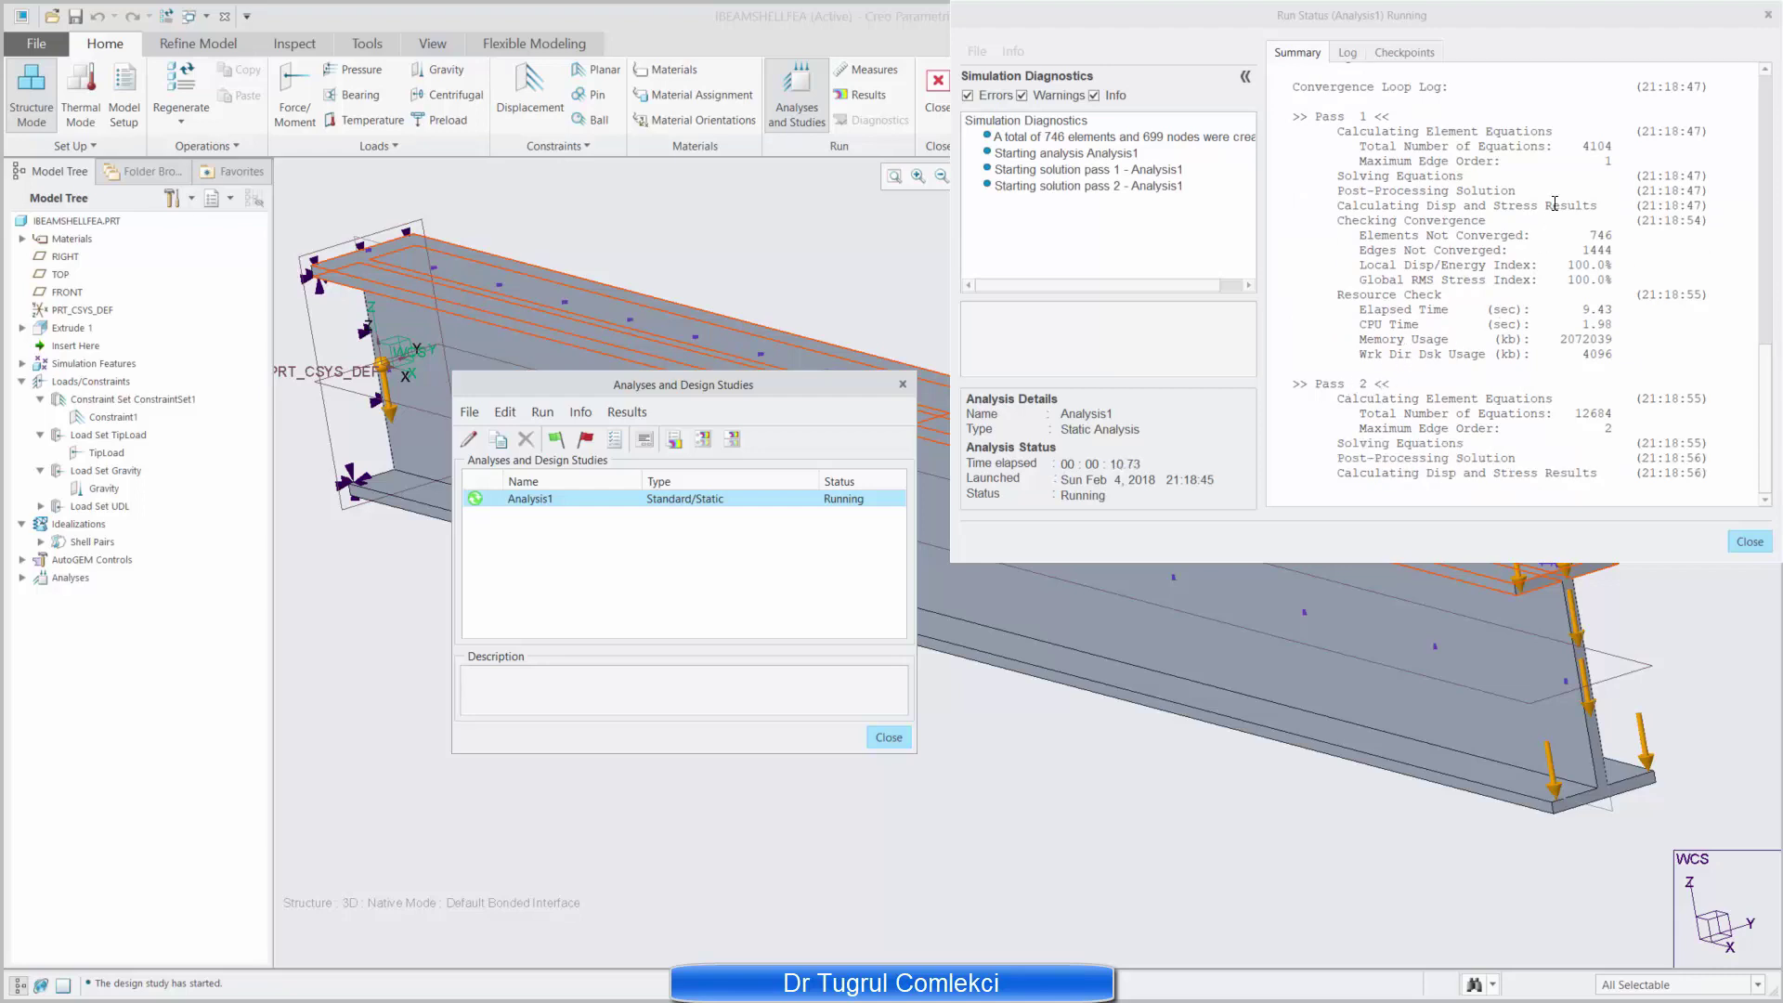
click(1581, 146)
drag(1583, 131, 1611, 174)
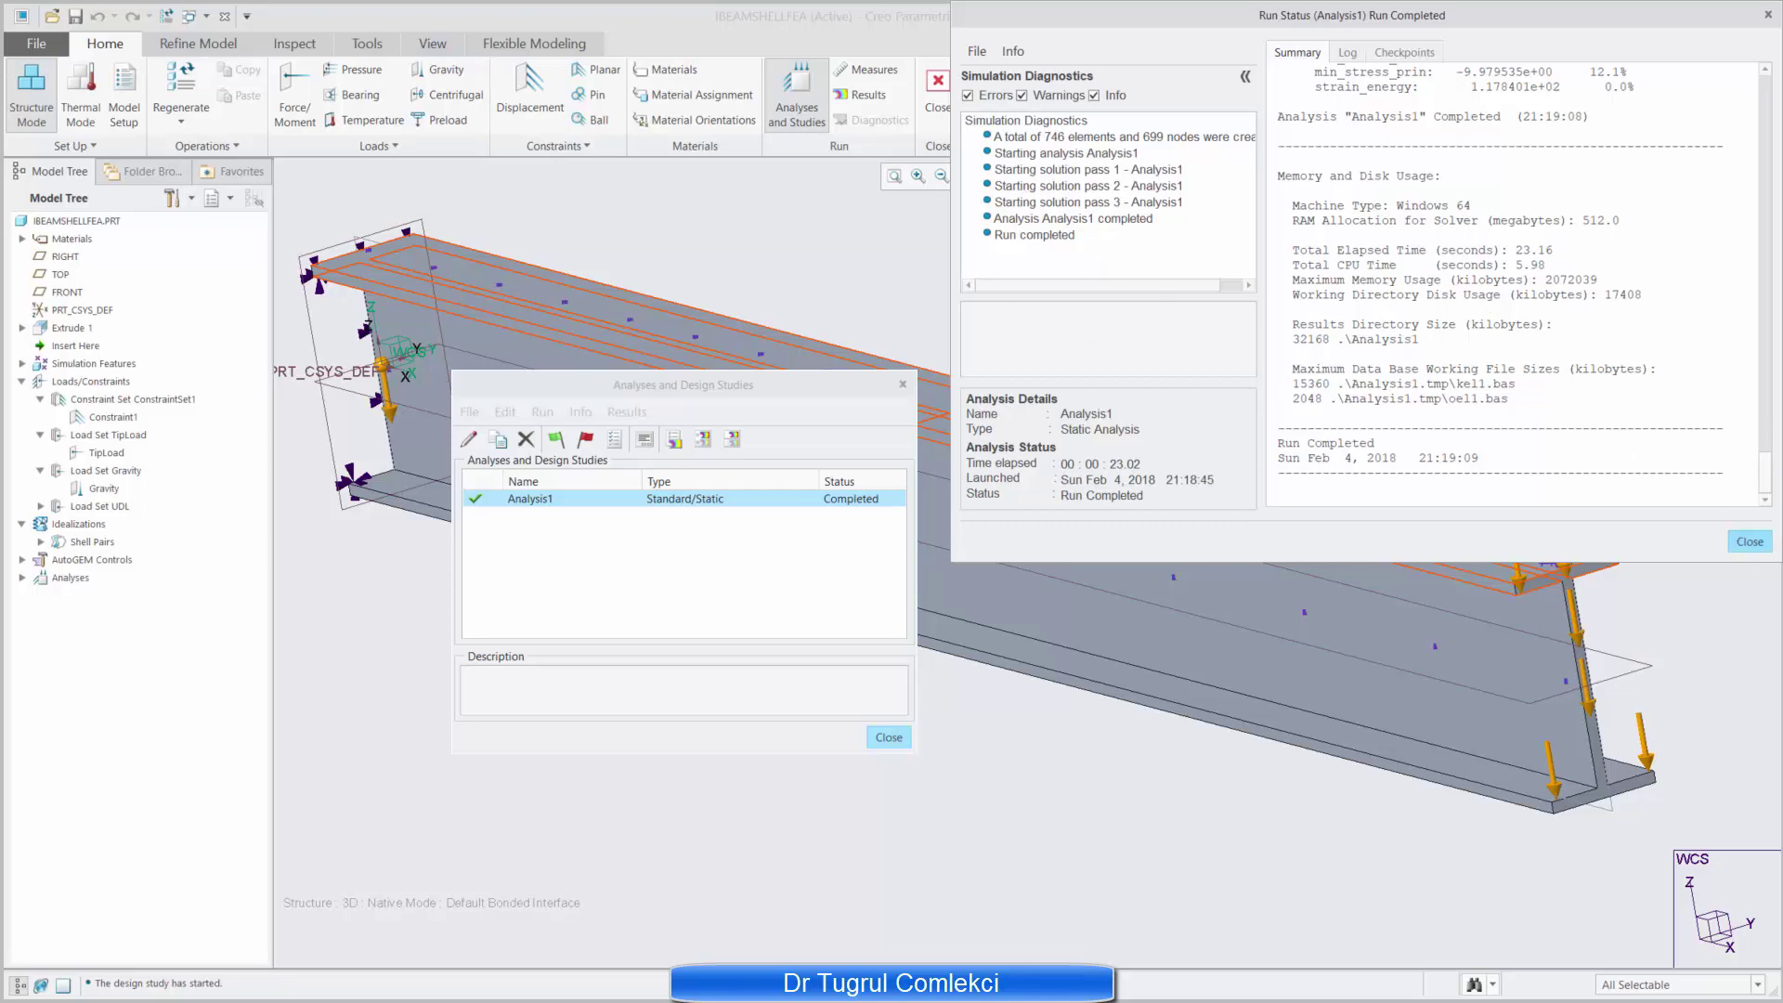
click(1749, 541)
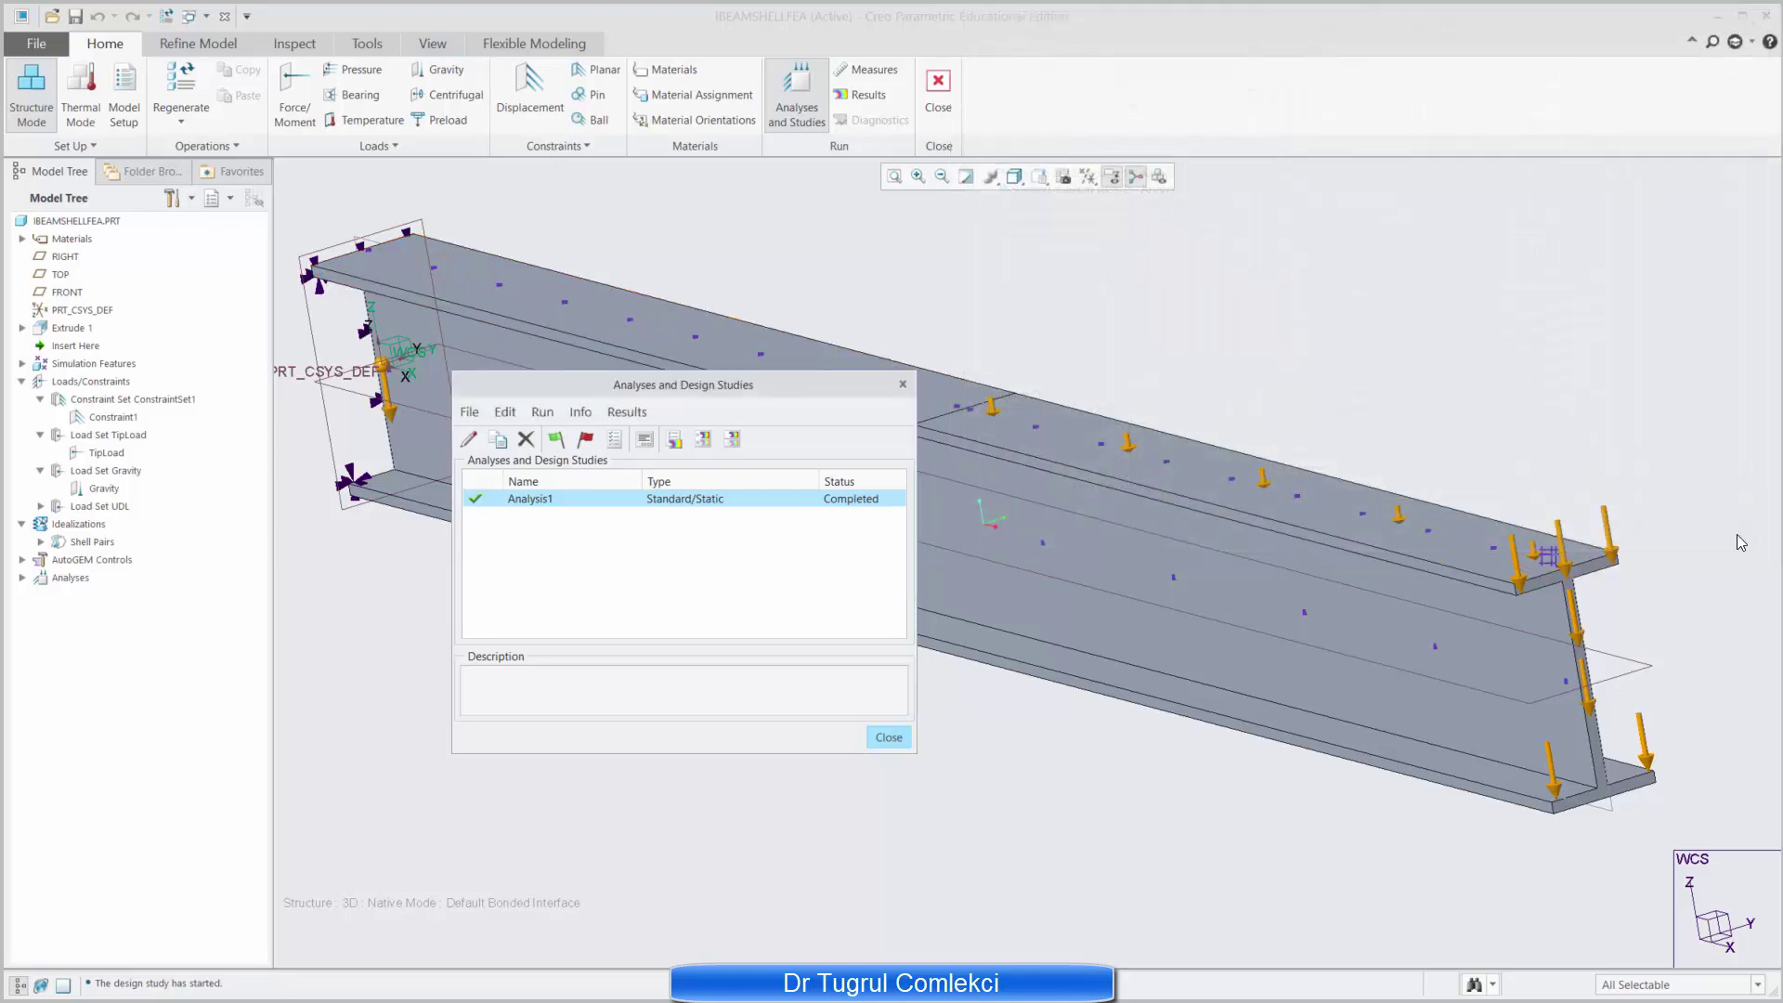
Step: Plot Analysis1's von Mises stress deformed, with element edges and undeformed overlay
click(675, 440)
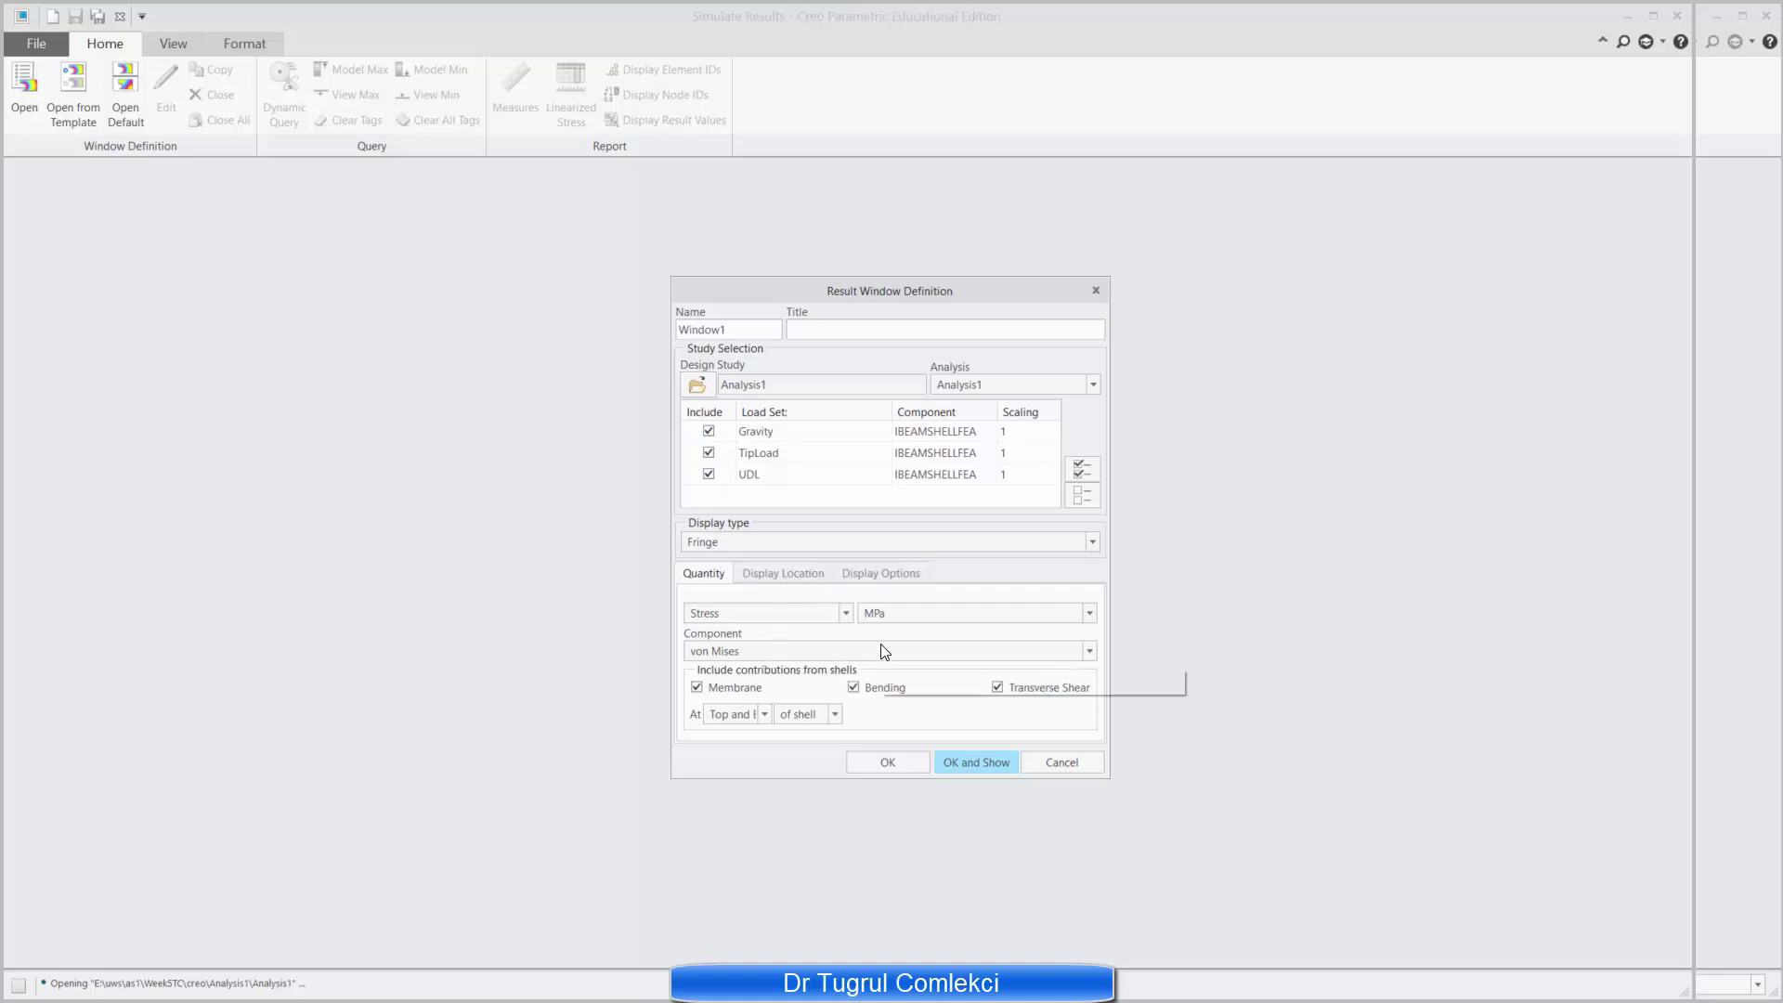
click(859, 571)
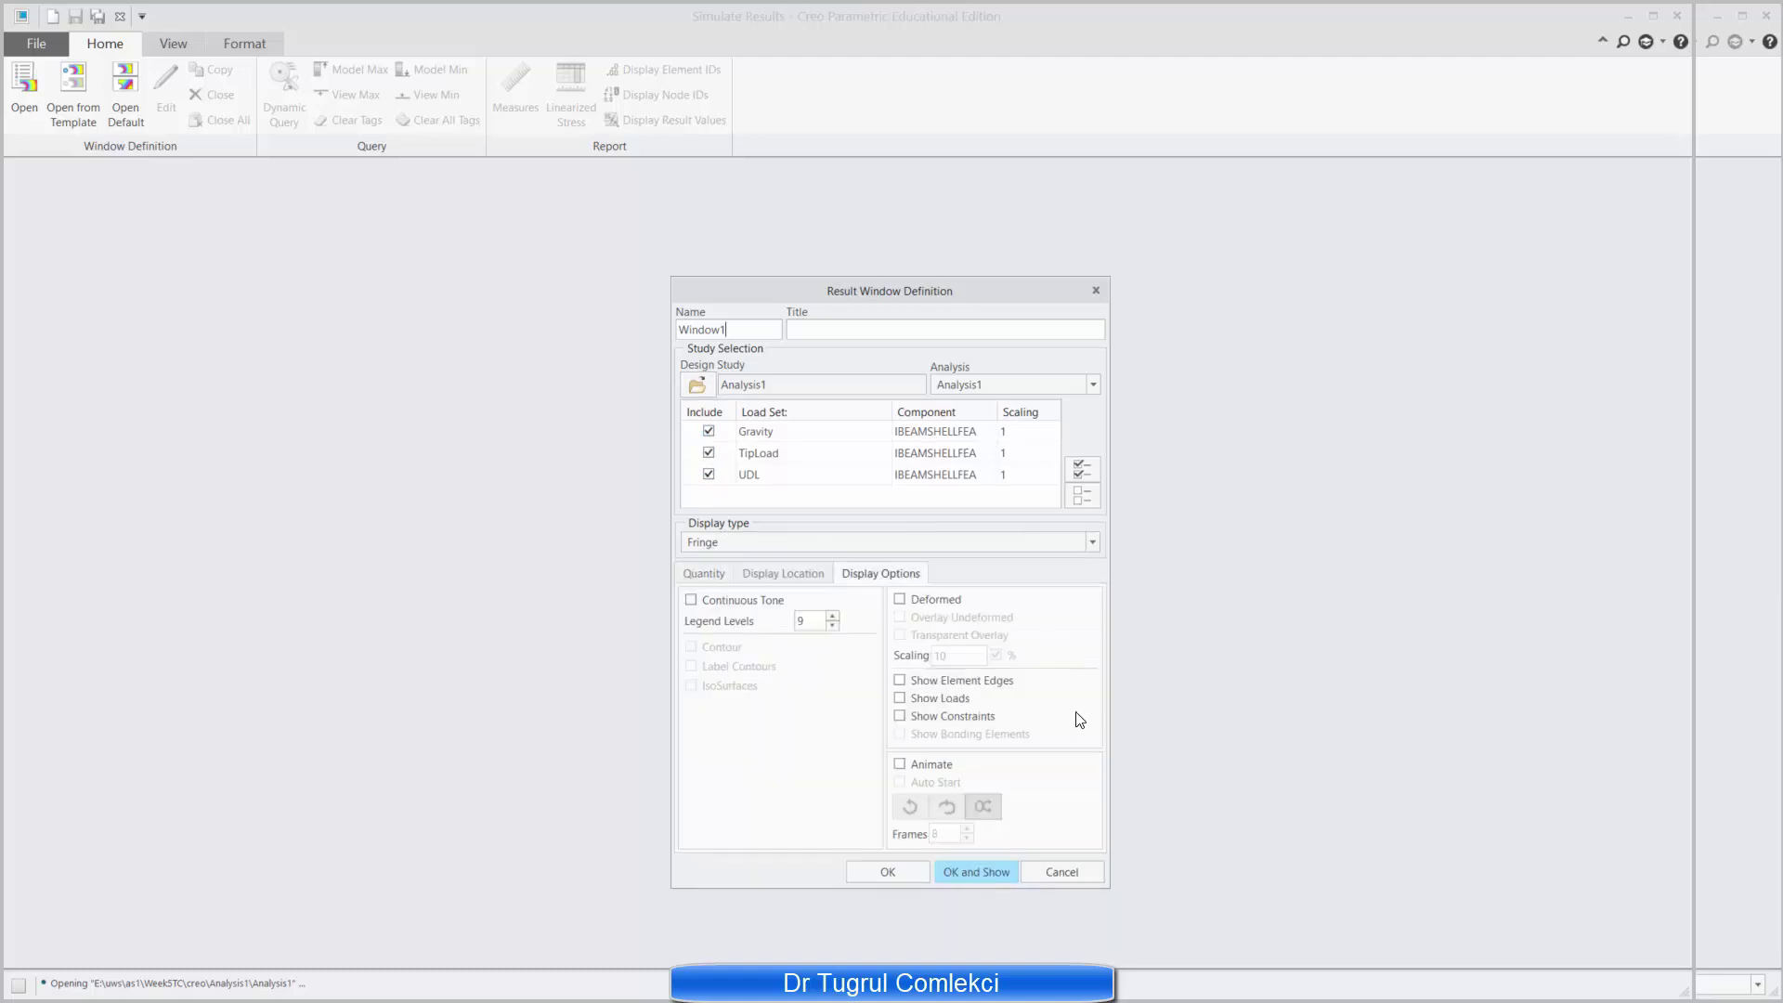
click(898, 599)
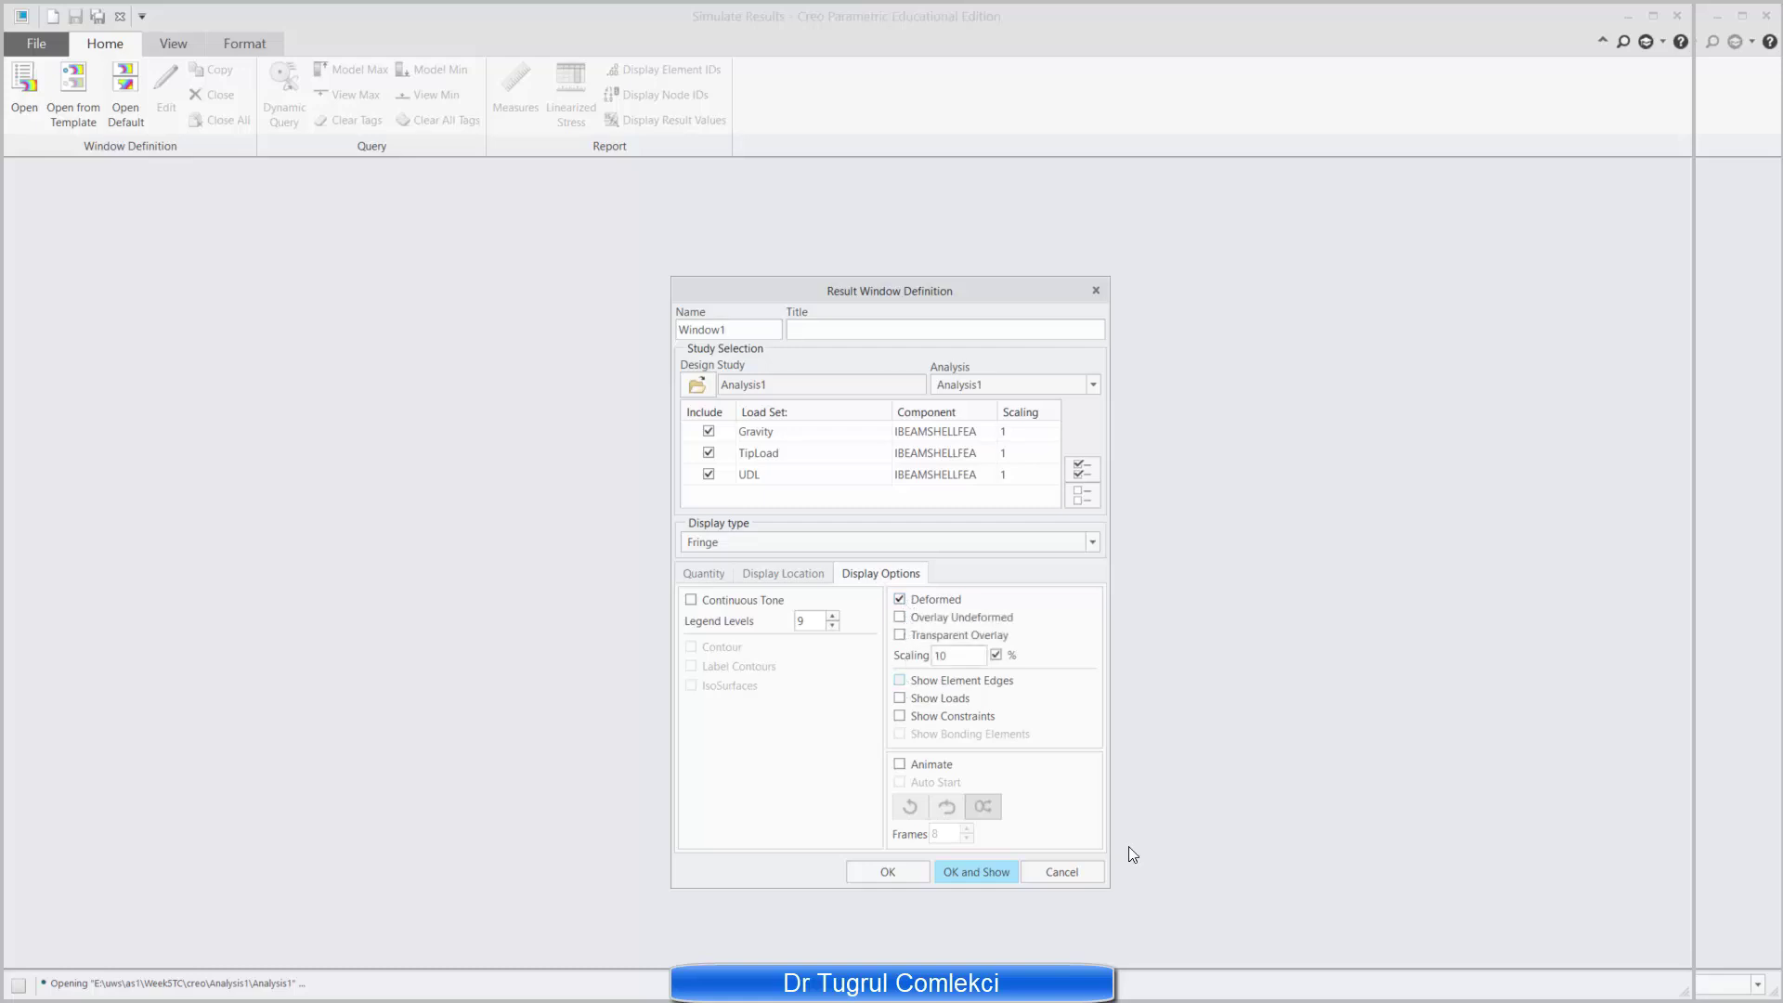
click(900, 681)
click(900, 618)
click(966, 871)
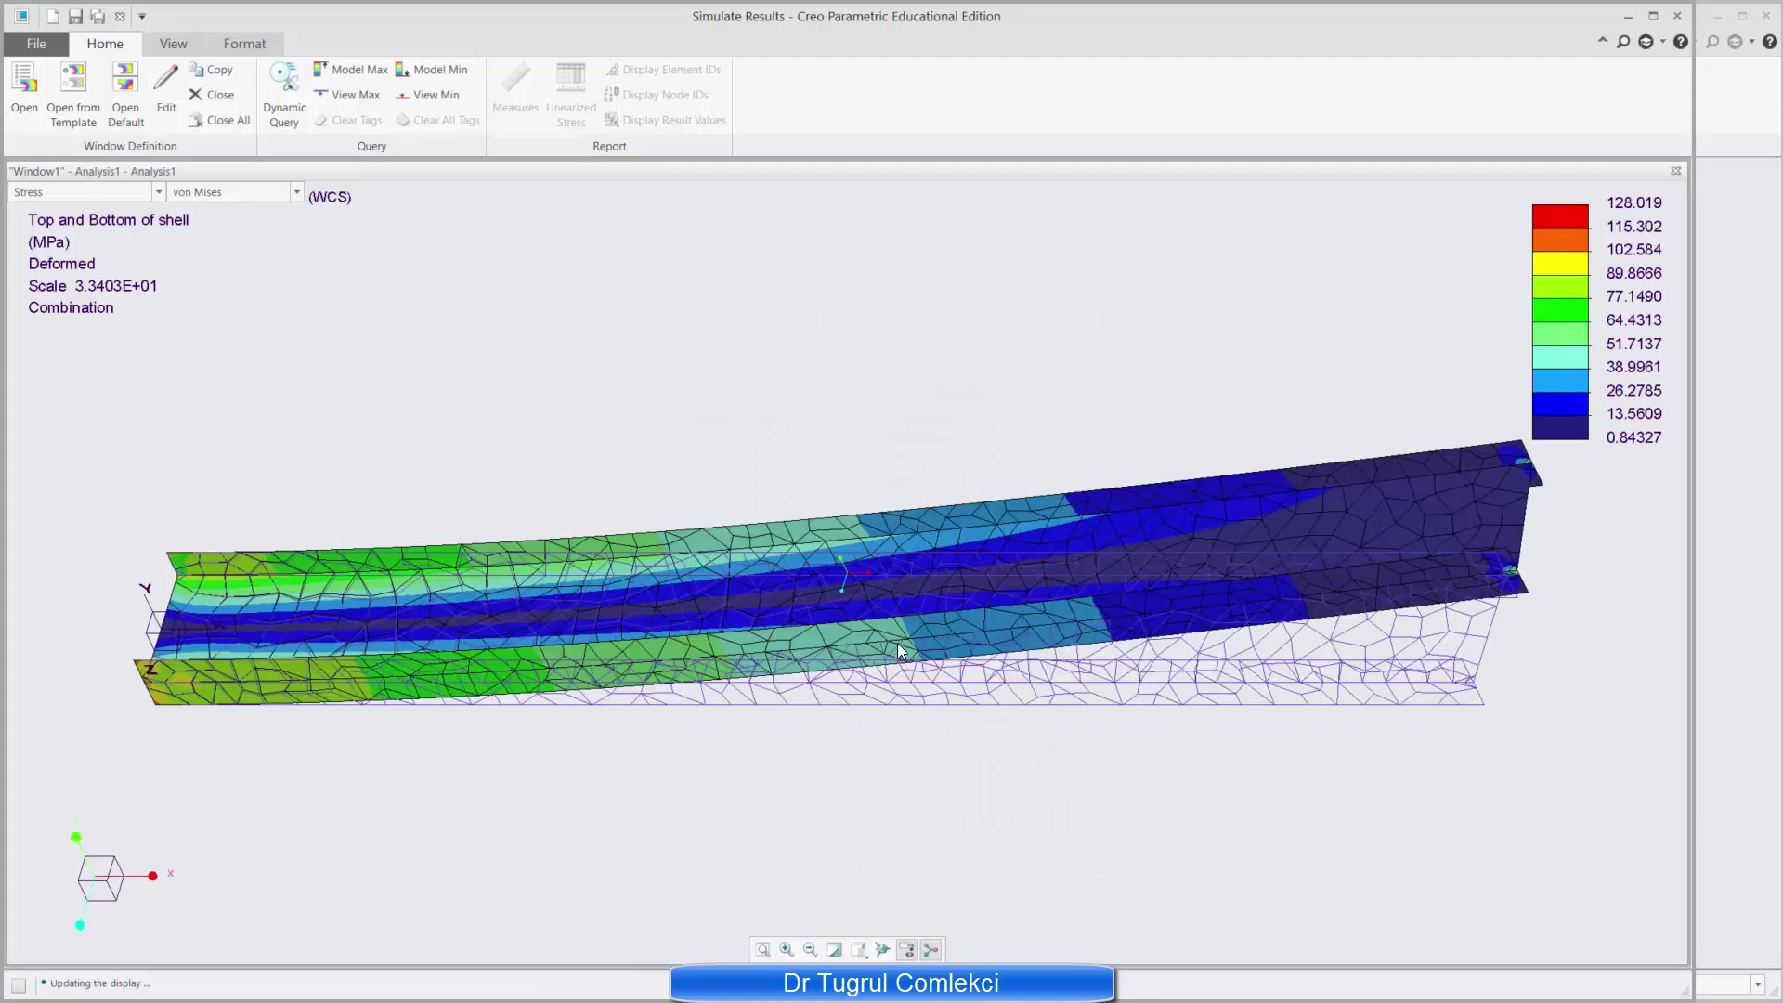
mouse_move(360, 705)
middle_down()
mouse_move(356, 393)
mouse_move(427, 349)
mouse_move(453, 290)
mouse_move(402, 248)
middle_up()
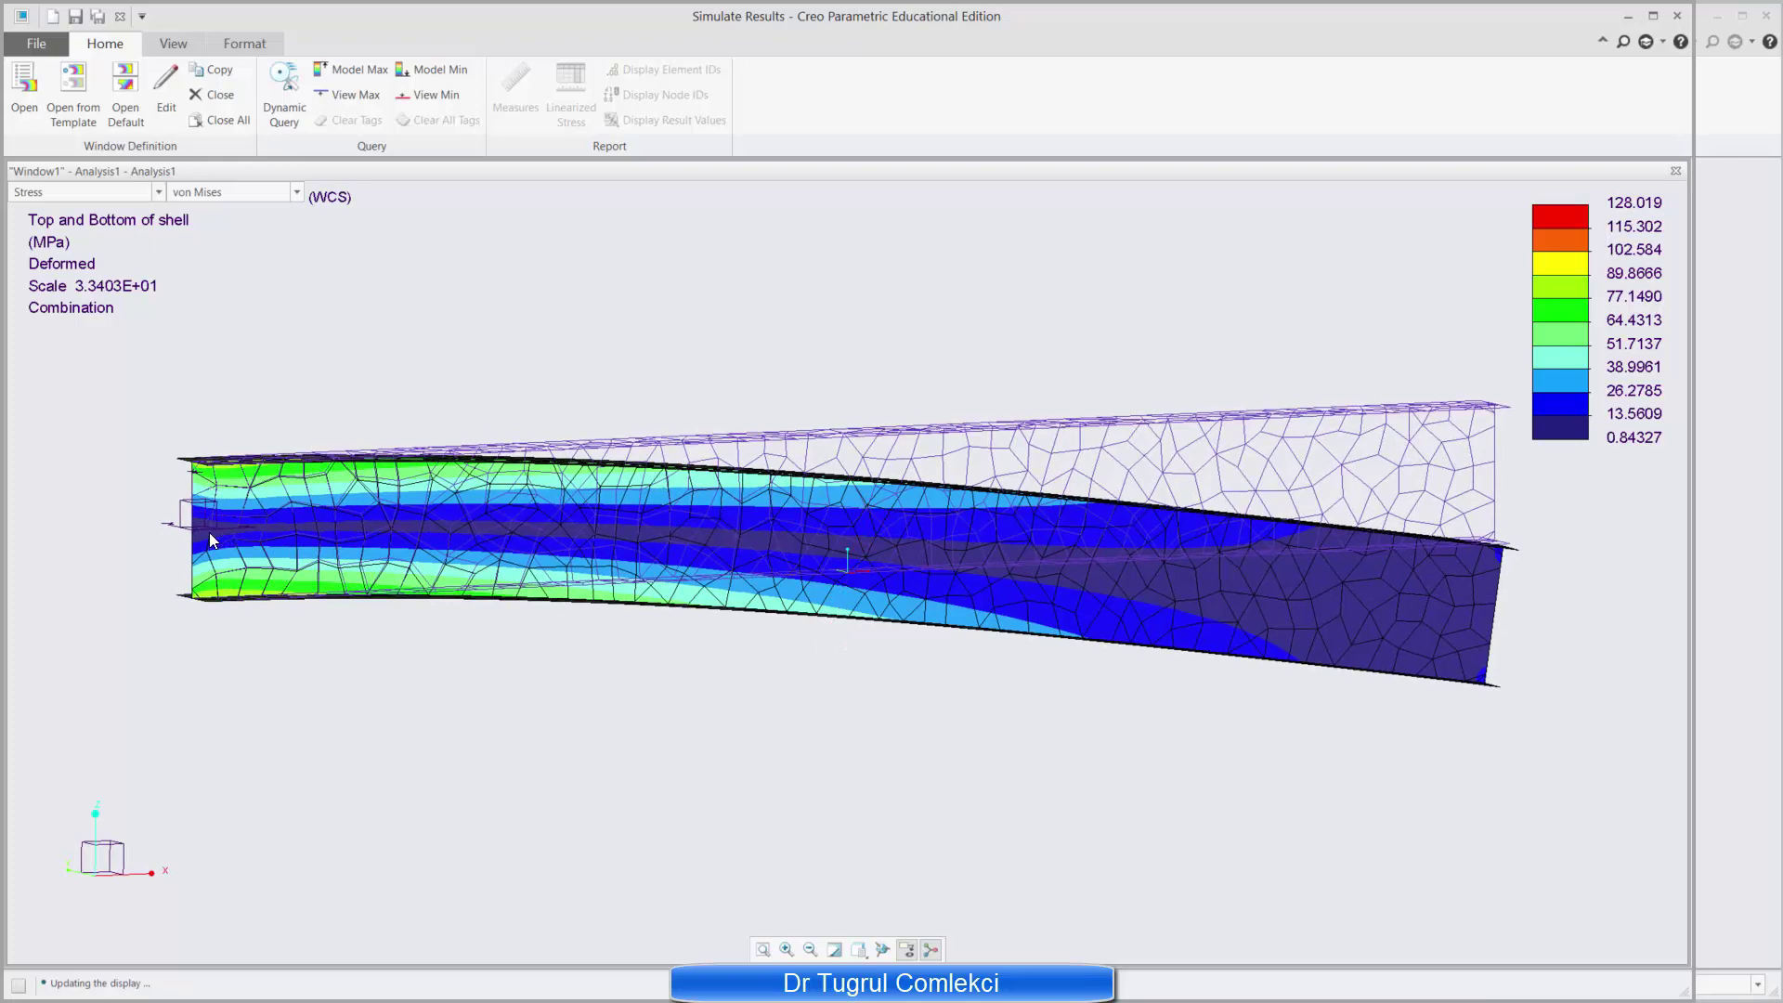
mouse_move(674, 643)
middle_down()
mouse_move(643, 615)
mouse_move(538, 624)
mouse_move(481, 694)
middle_up()
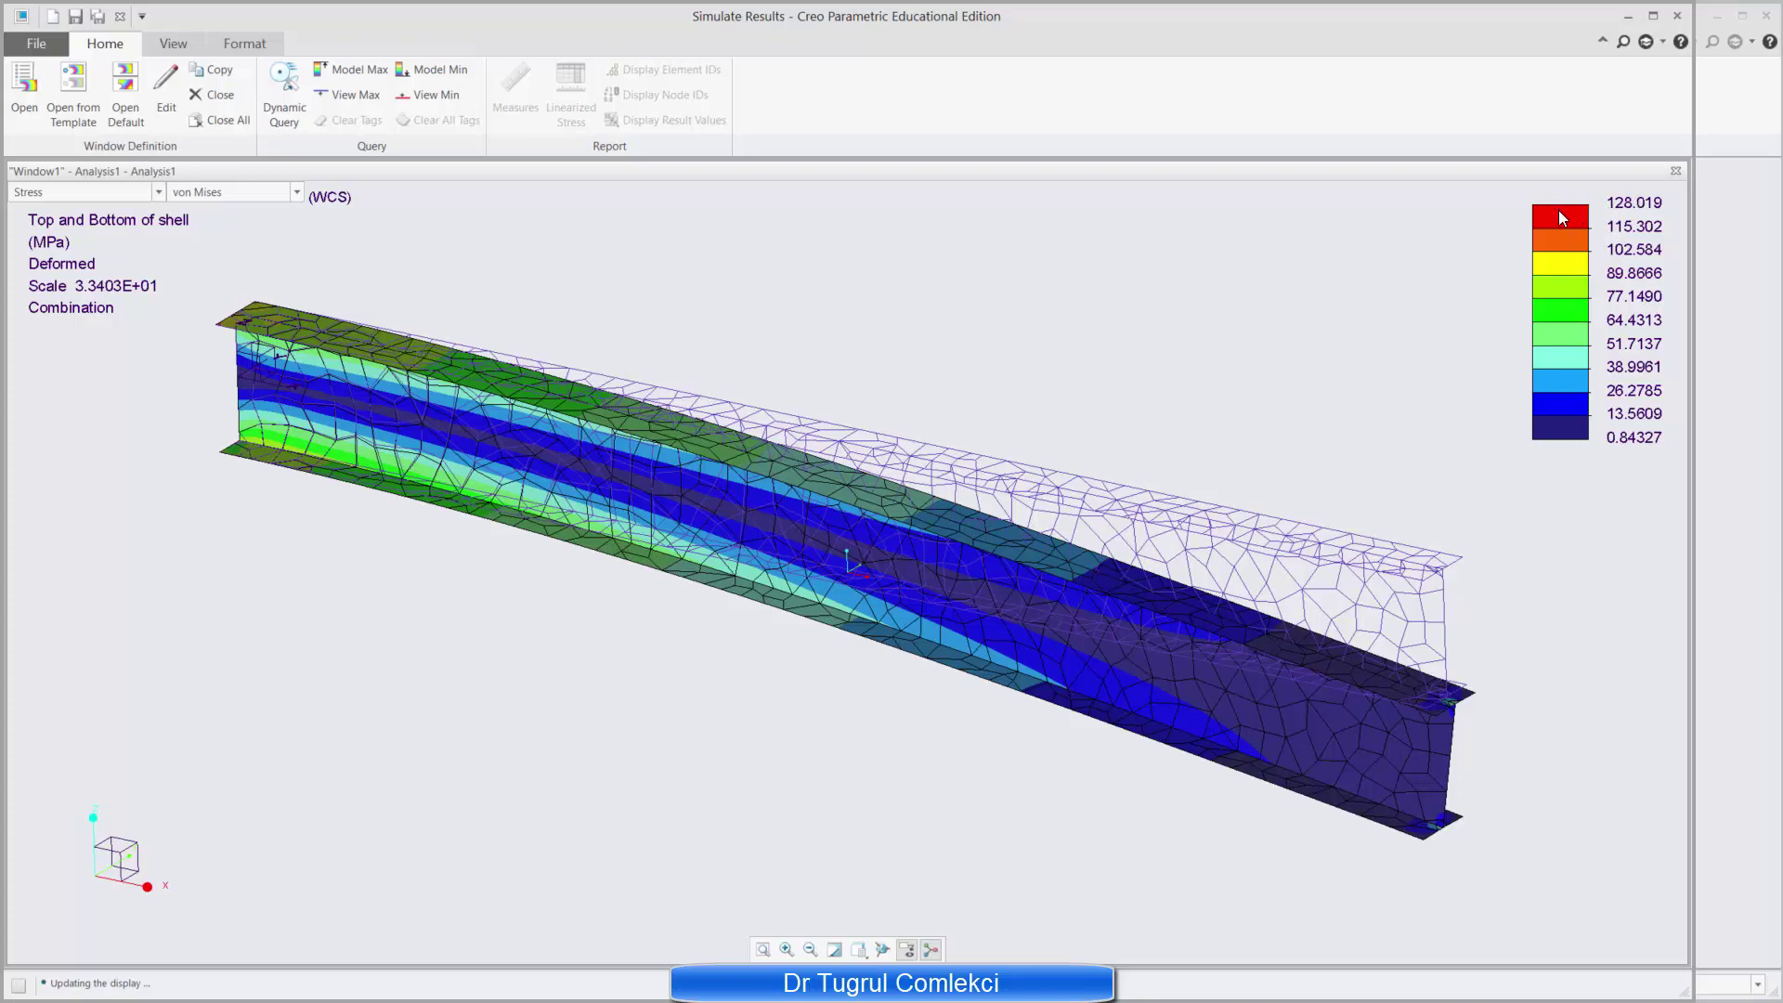
scroll(204, 305, up, 6)
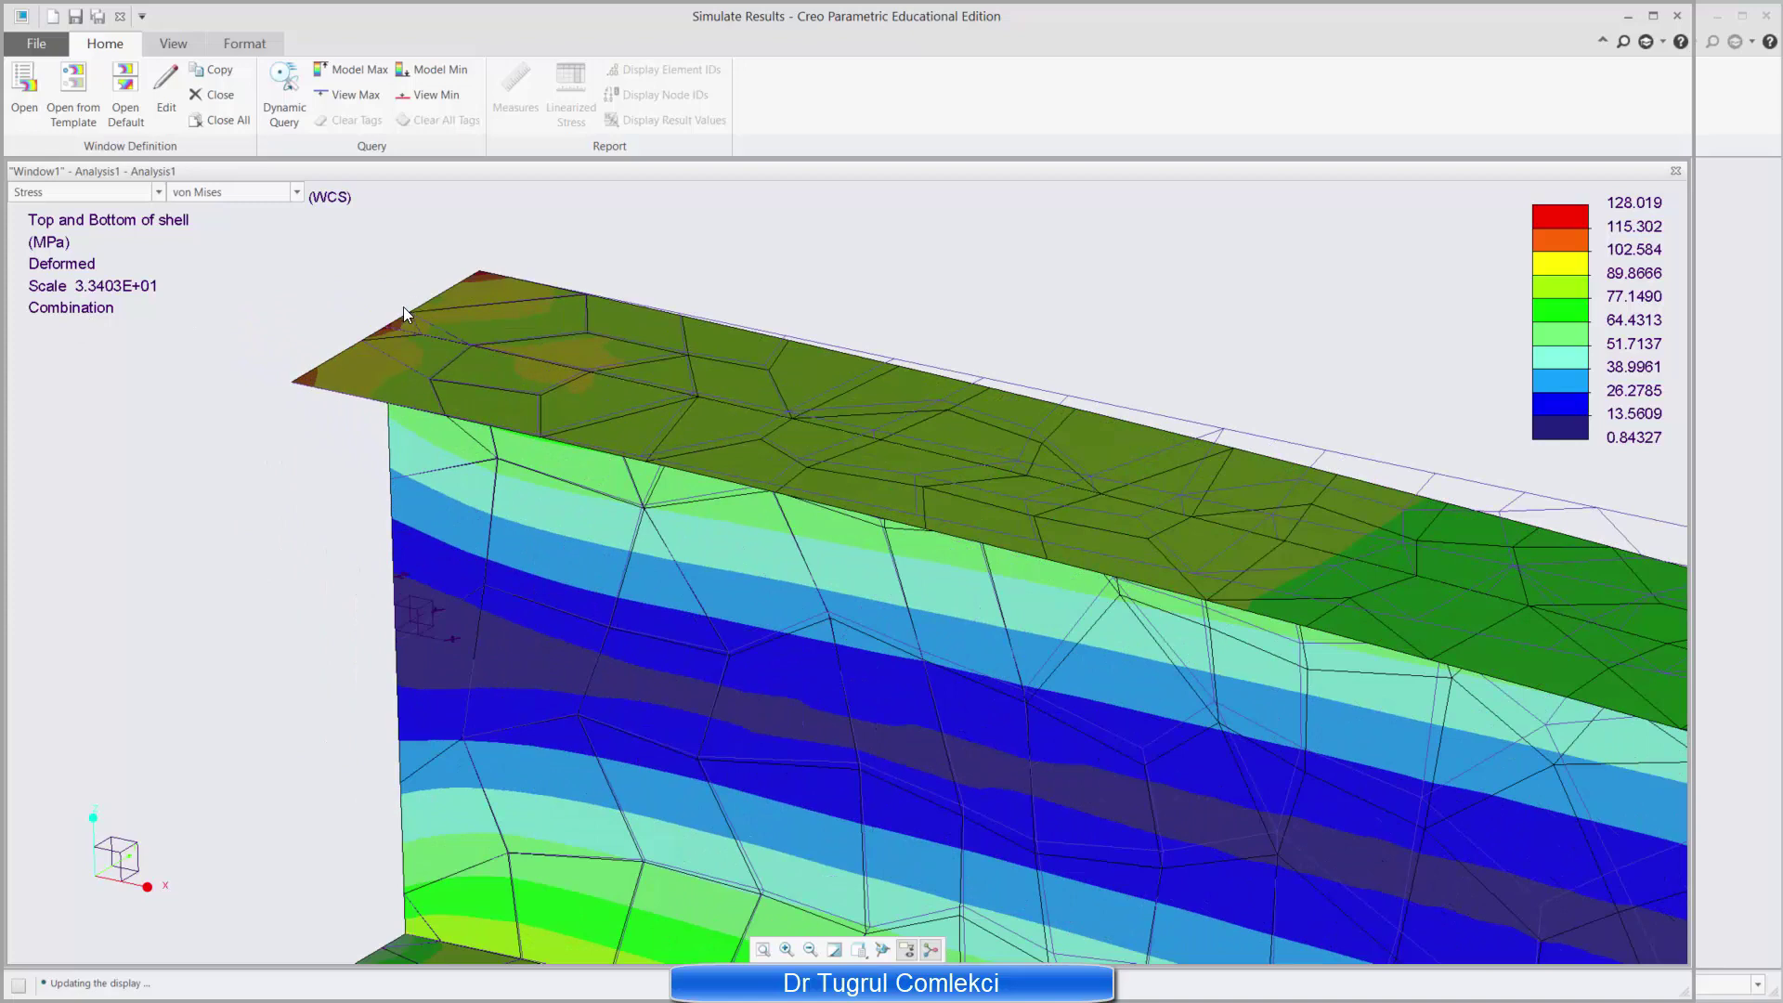
scroll(414, 448, down, 2)
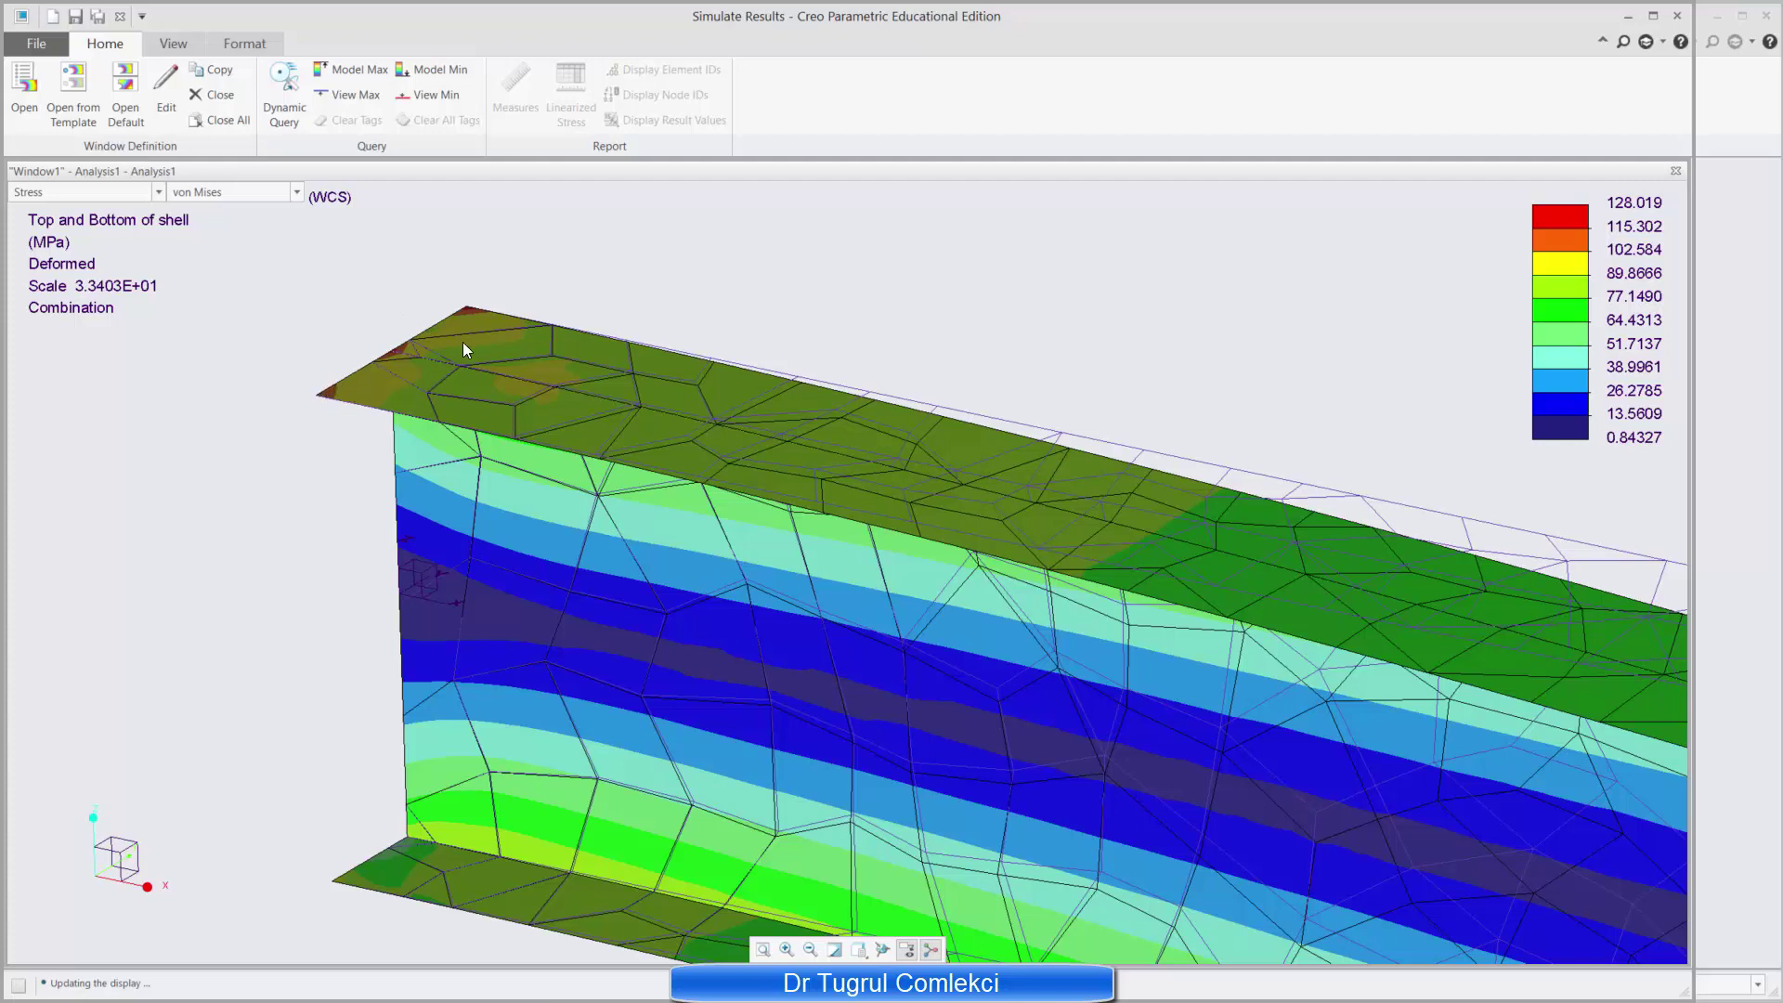
scroll(500, 415, down, 2)
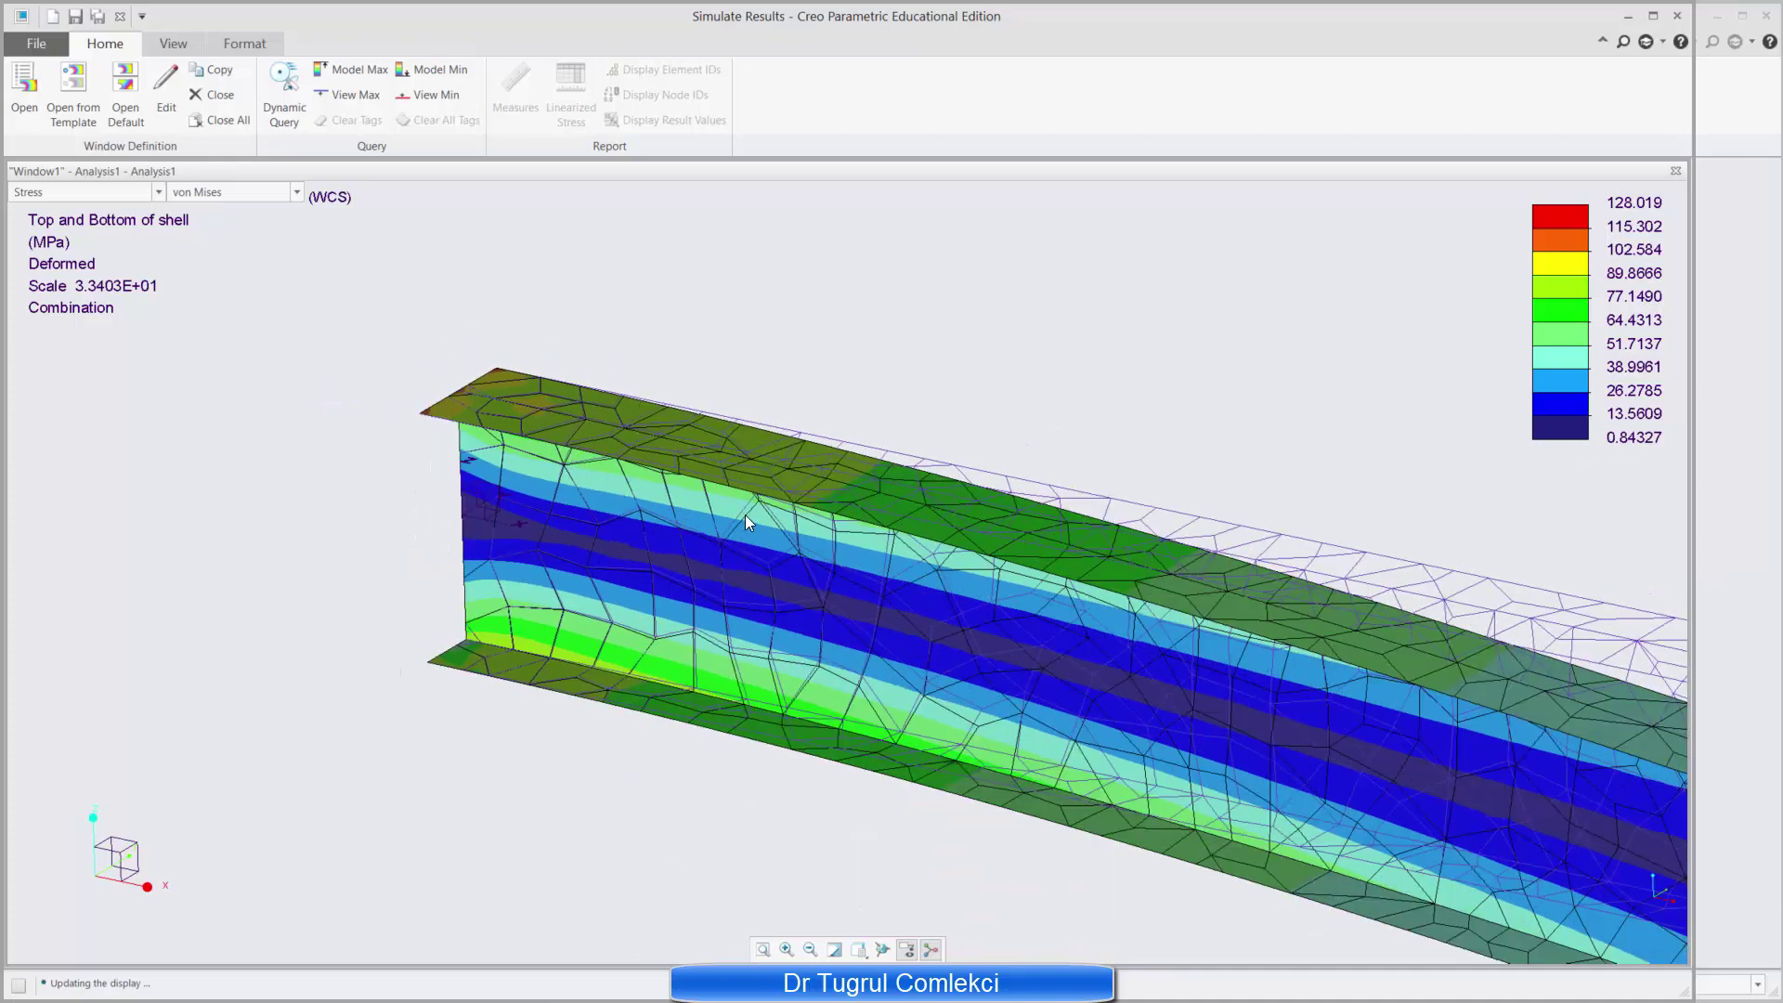
scroll(782, 570, down, 2)
shift+middle_drag(1095, 678, 754, 625)
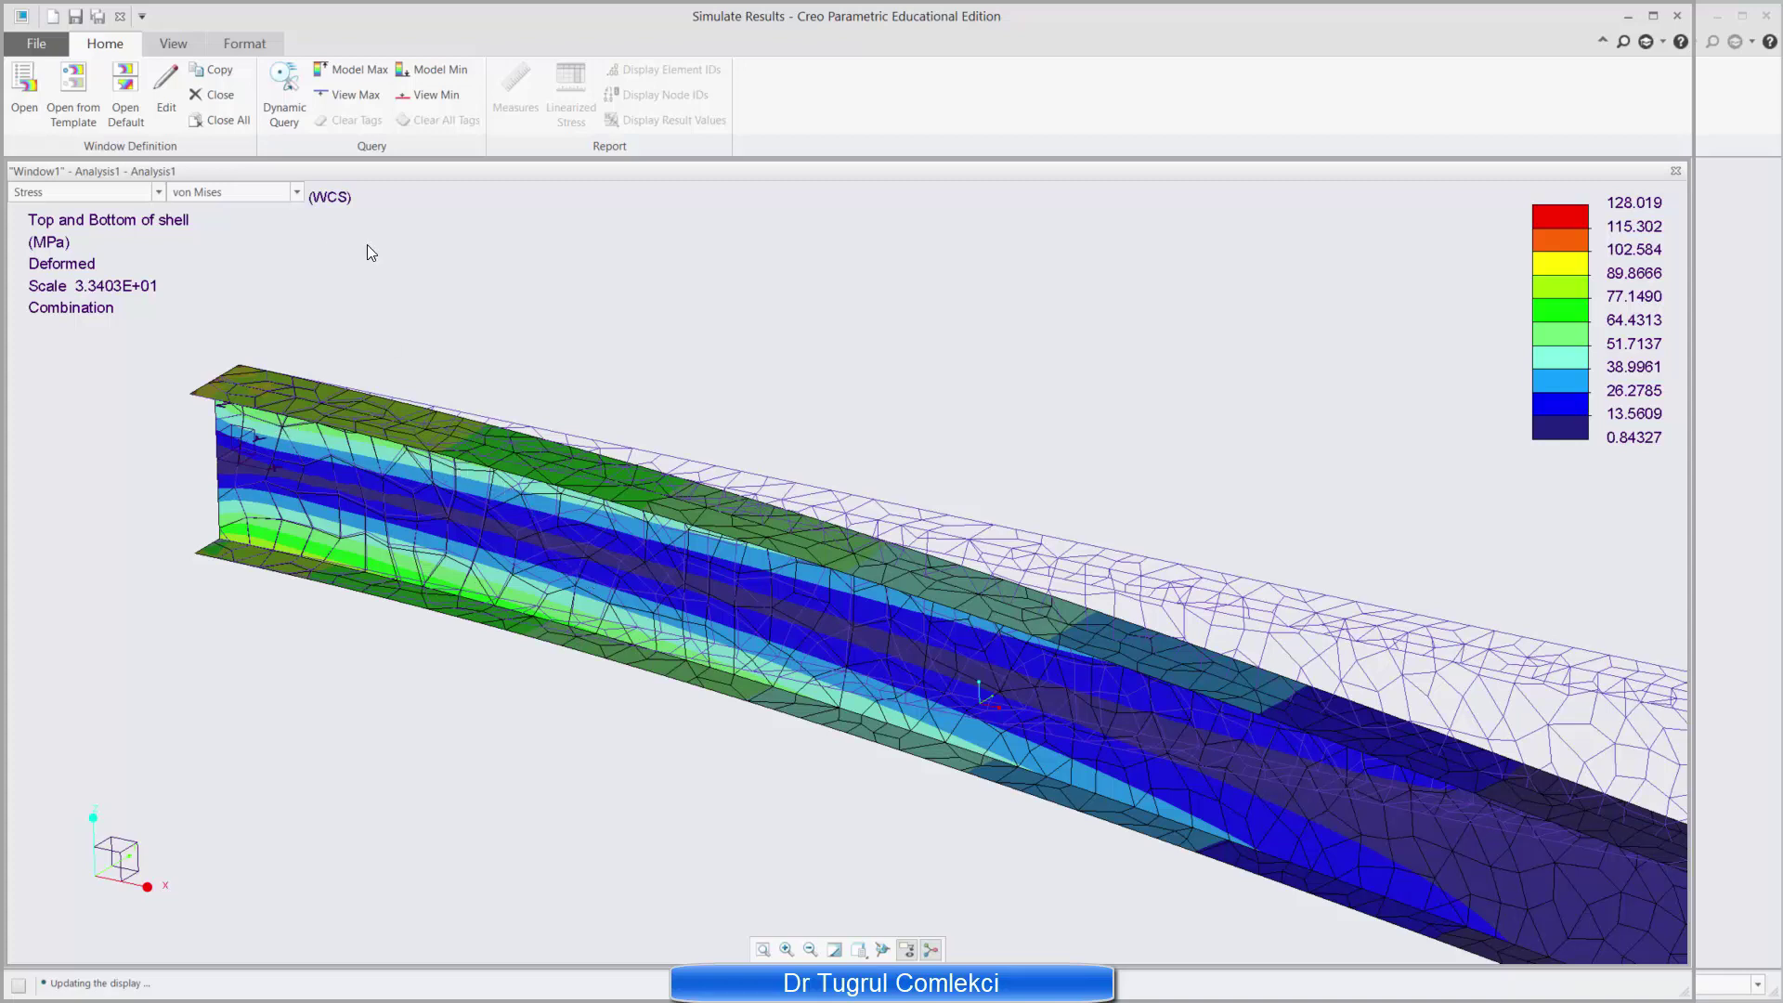
Step: Switch the fringe plot to Stress XX and probe values with Dynamic Query
click(296, 191)
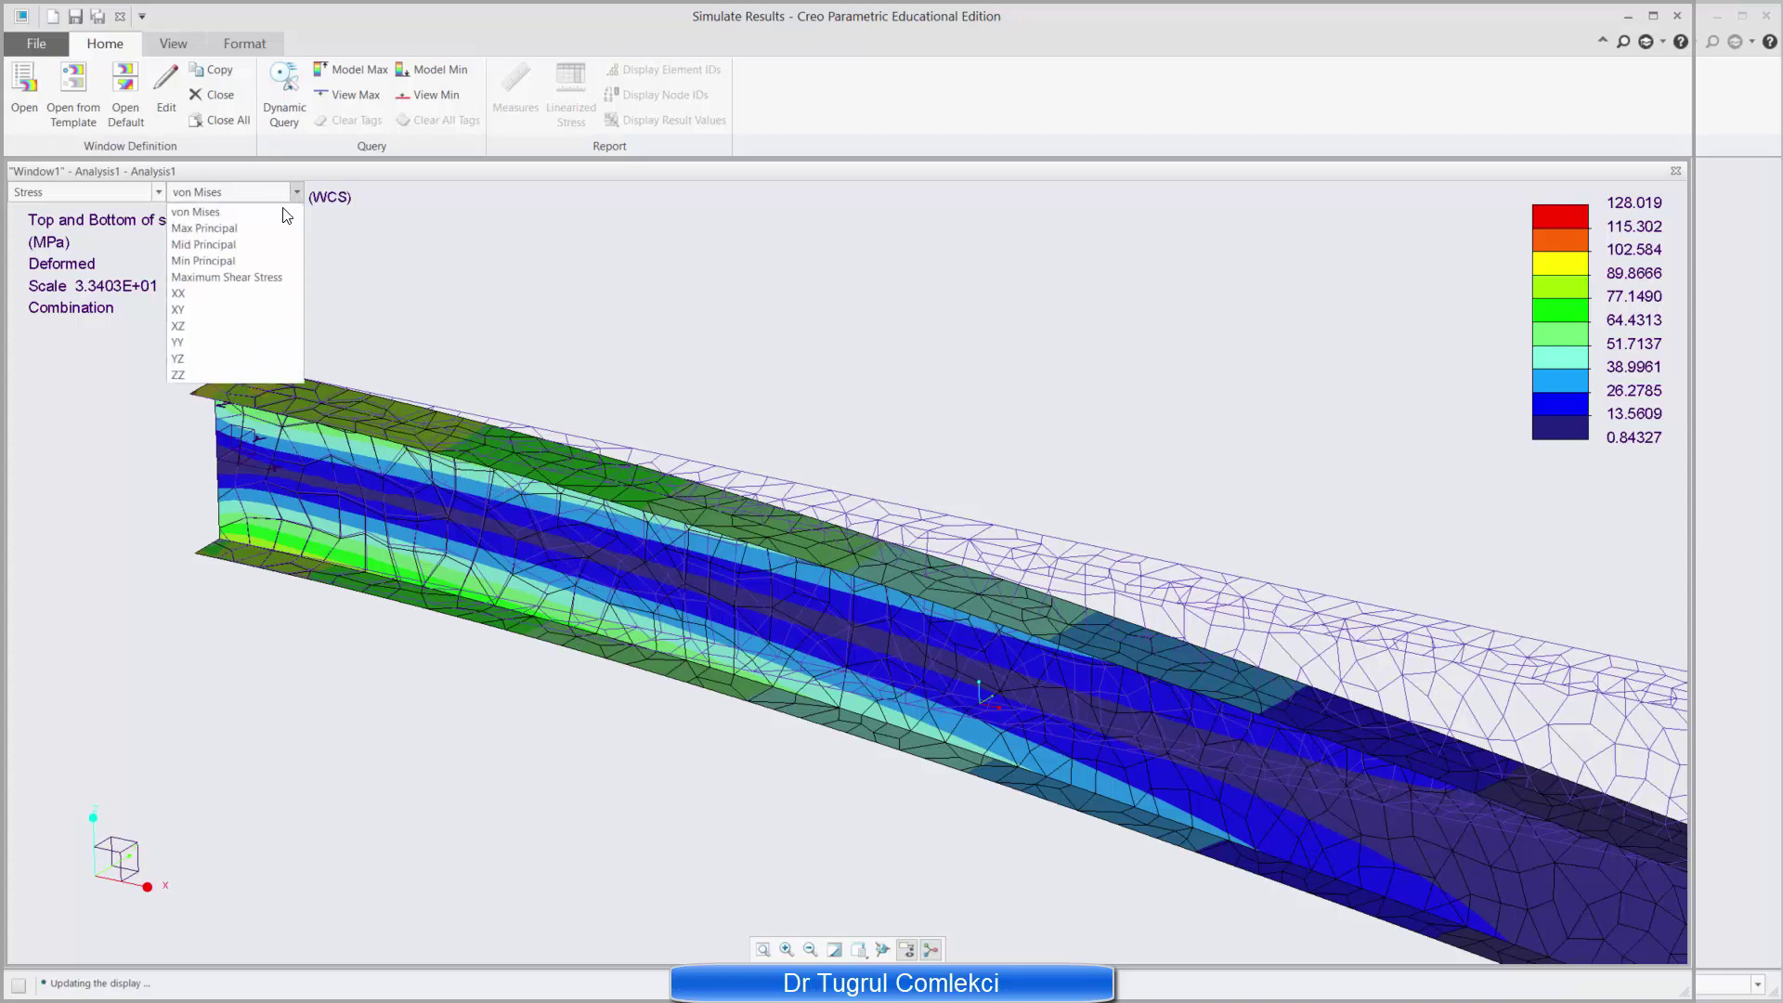
click(202, 292)
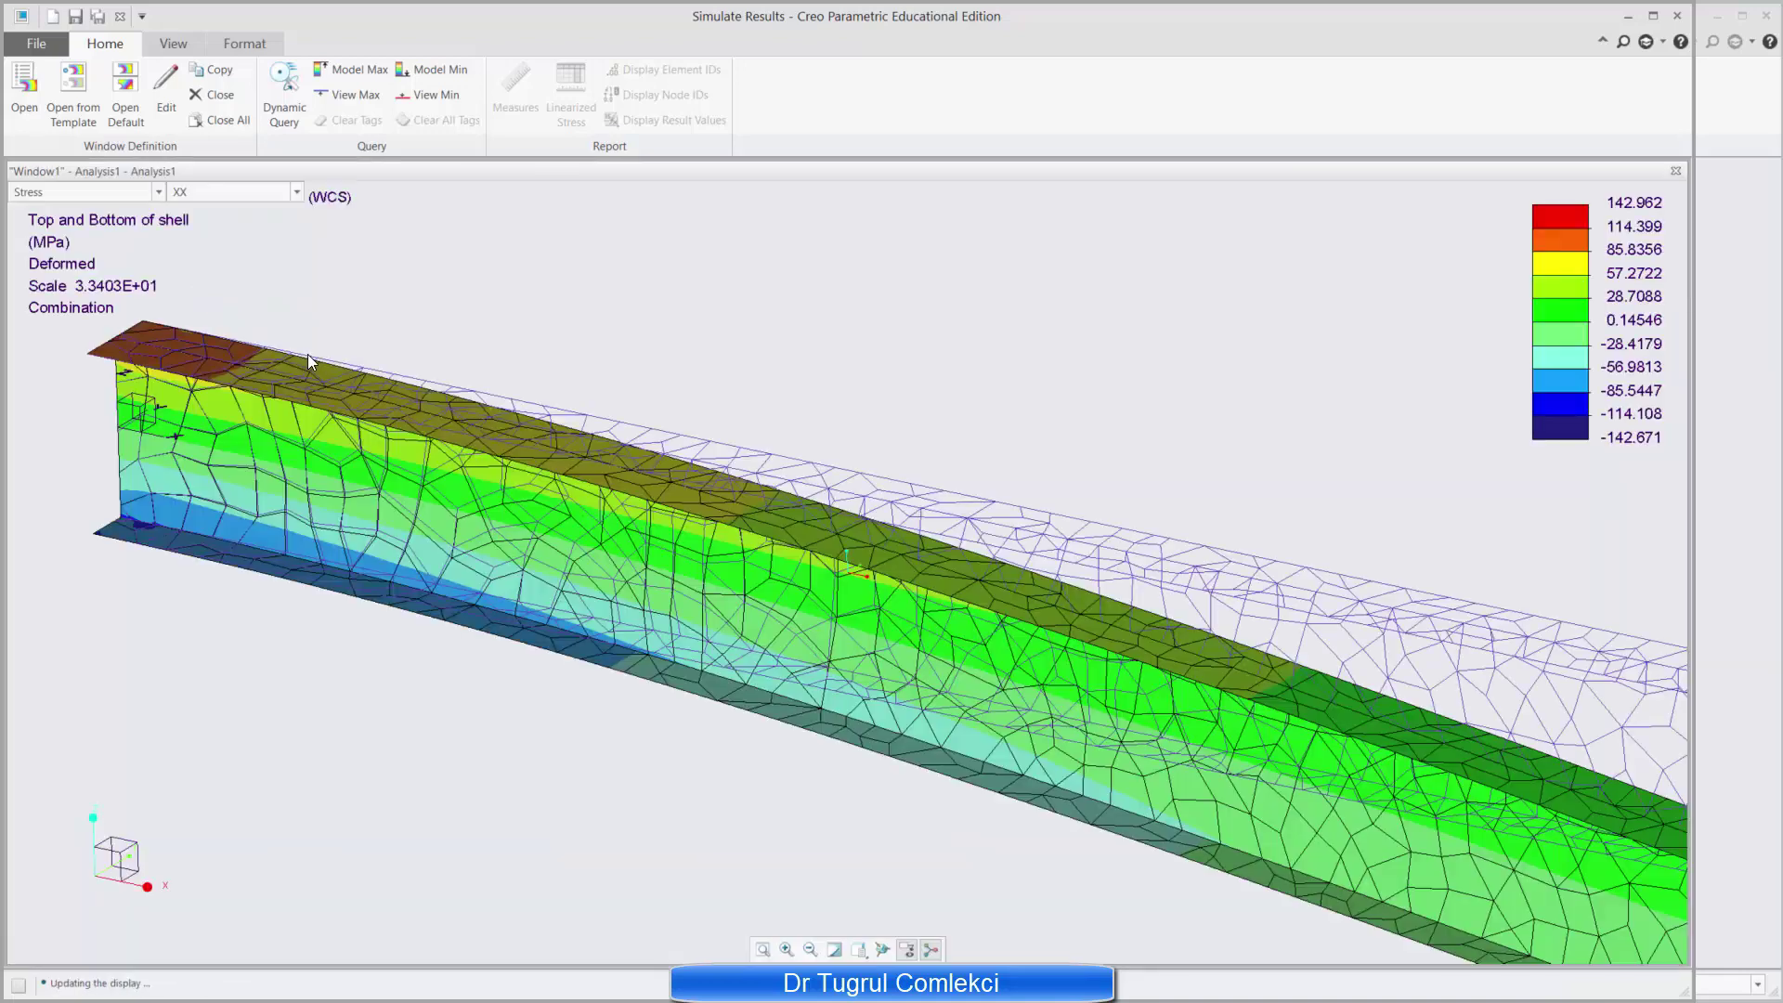
click(284, 89)
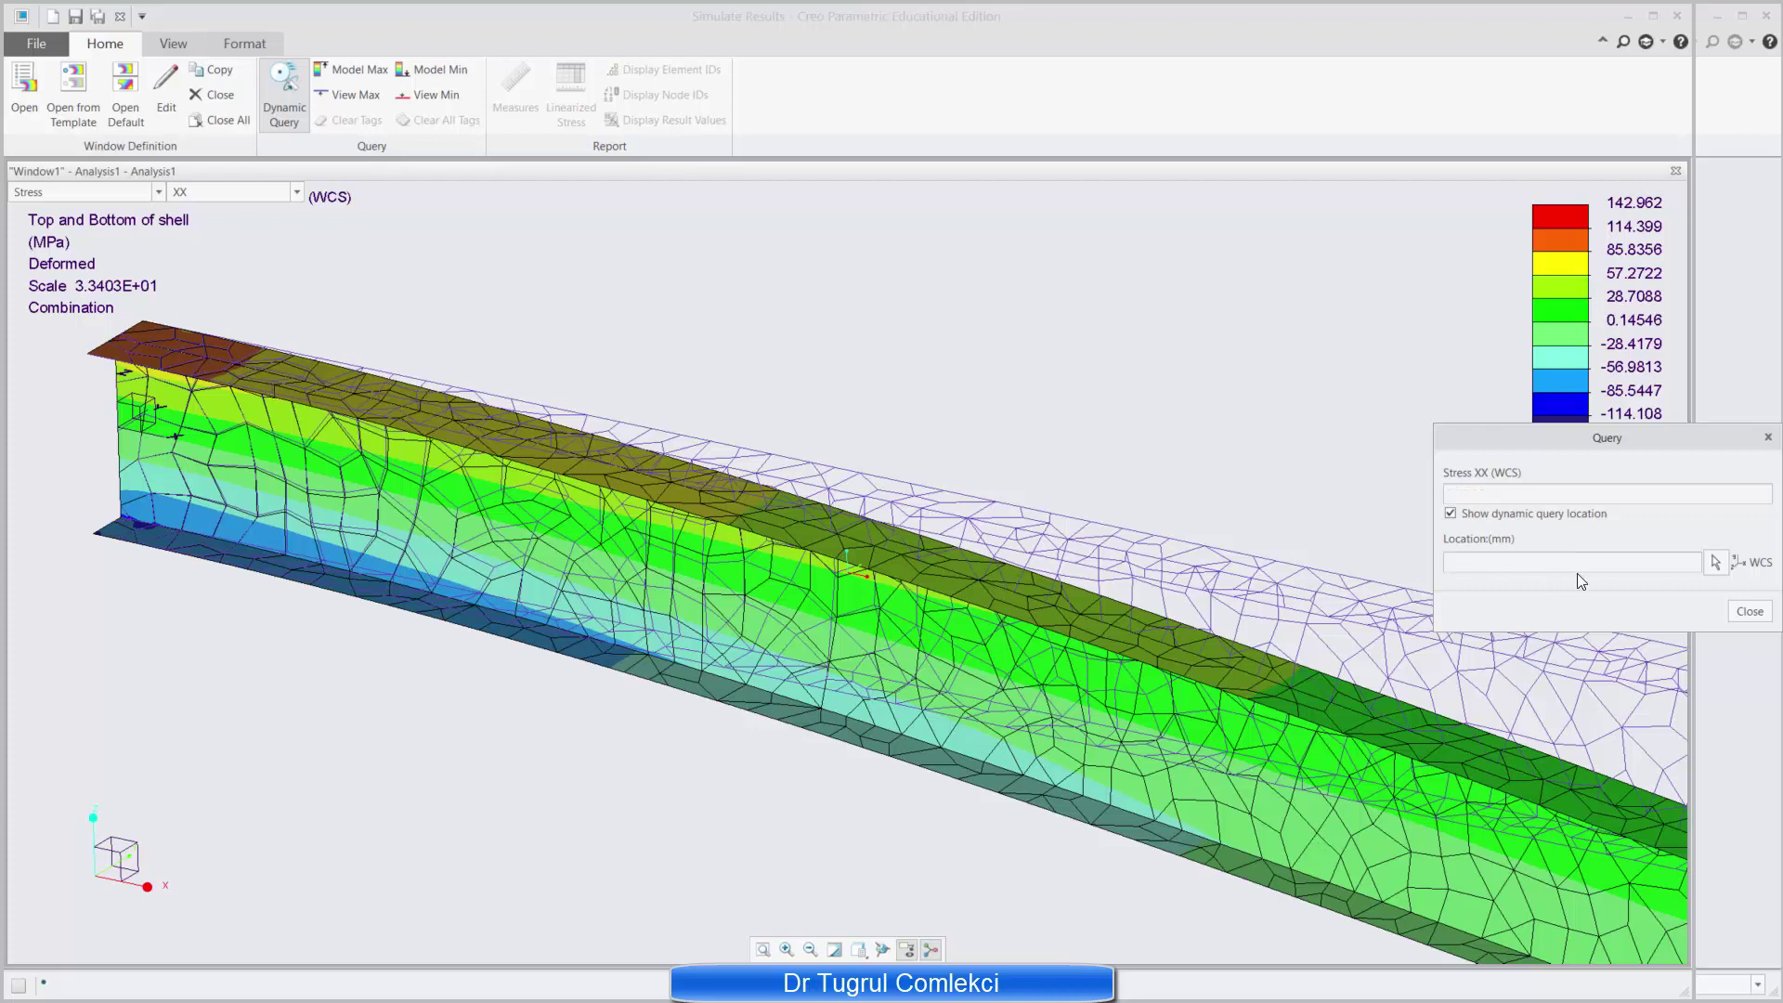
click(1749, 610)
Step: Zoom and pan to shift the beam left and up in the view
scroll(1151, 612, down, 2)
scroll(1141, 611, up, 3)
shift+middle_drag(1161, 621, 880, 556)
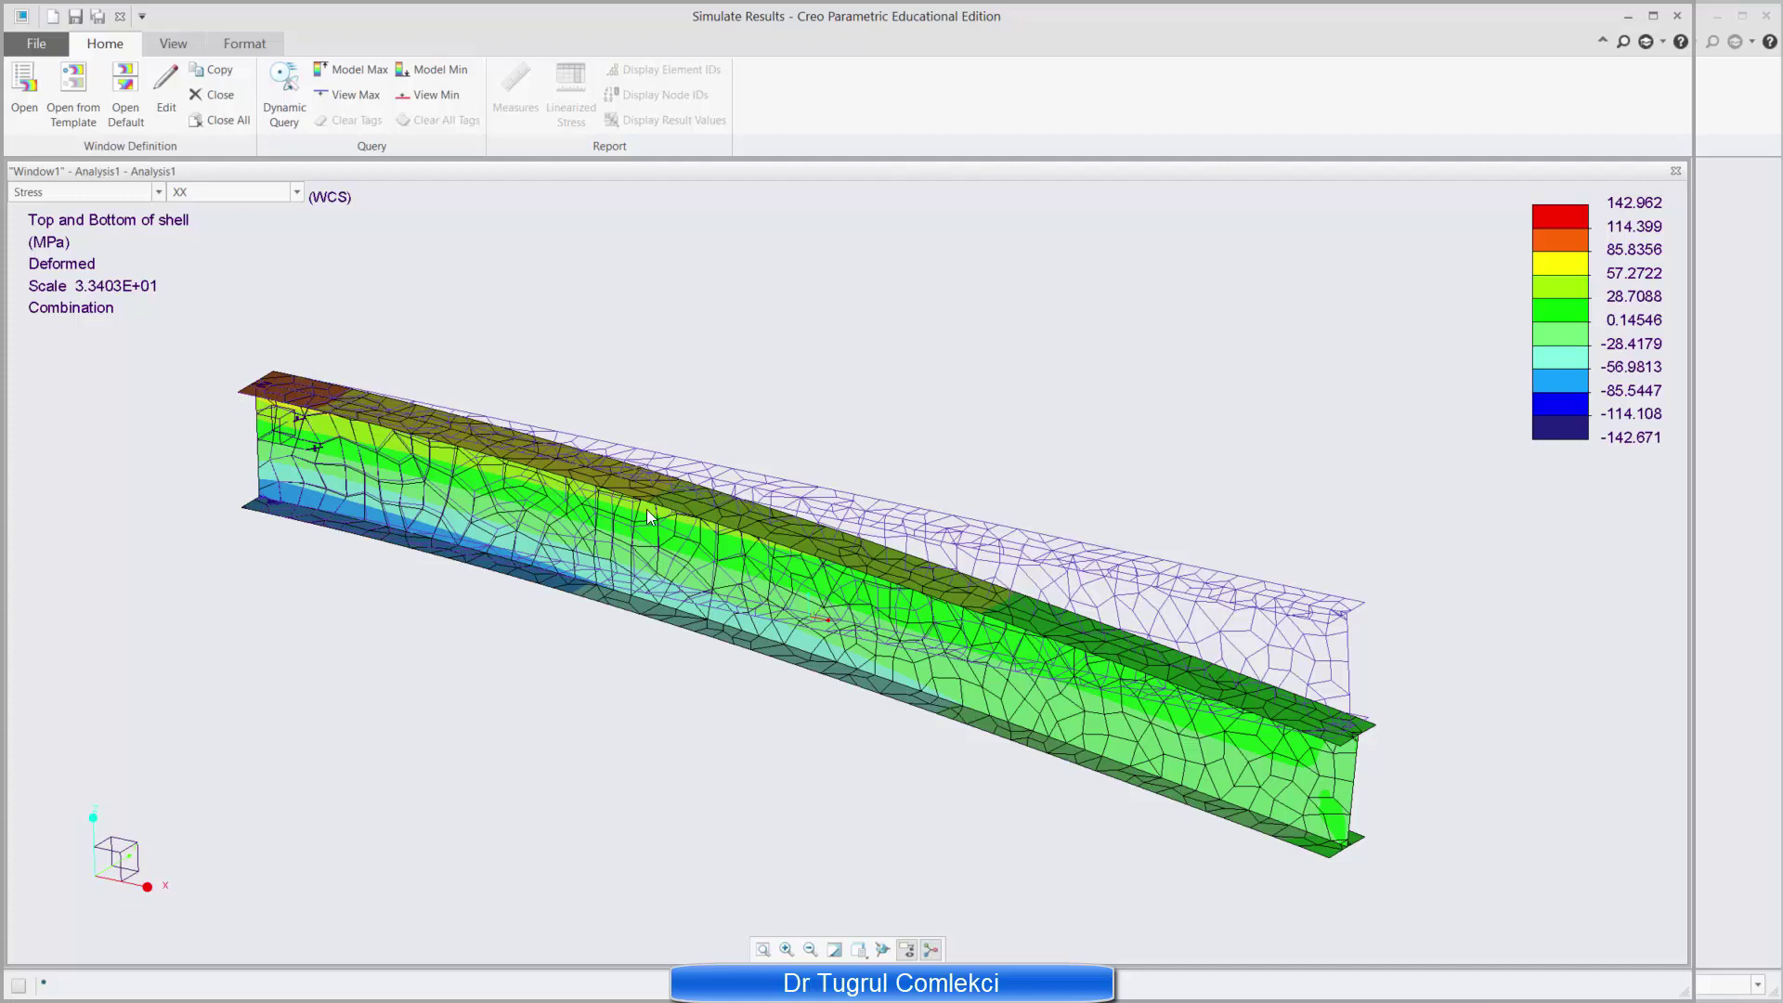
Step: In the legend editor, set the maximum to 80 and the minimum to -80
click(244, 44)
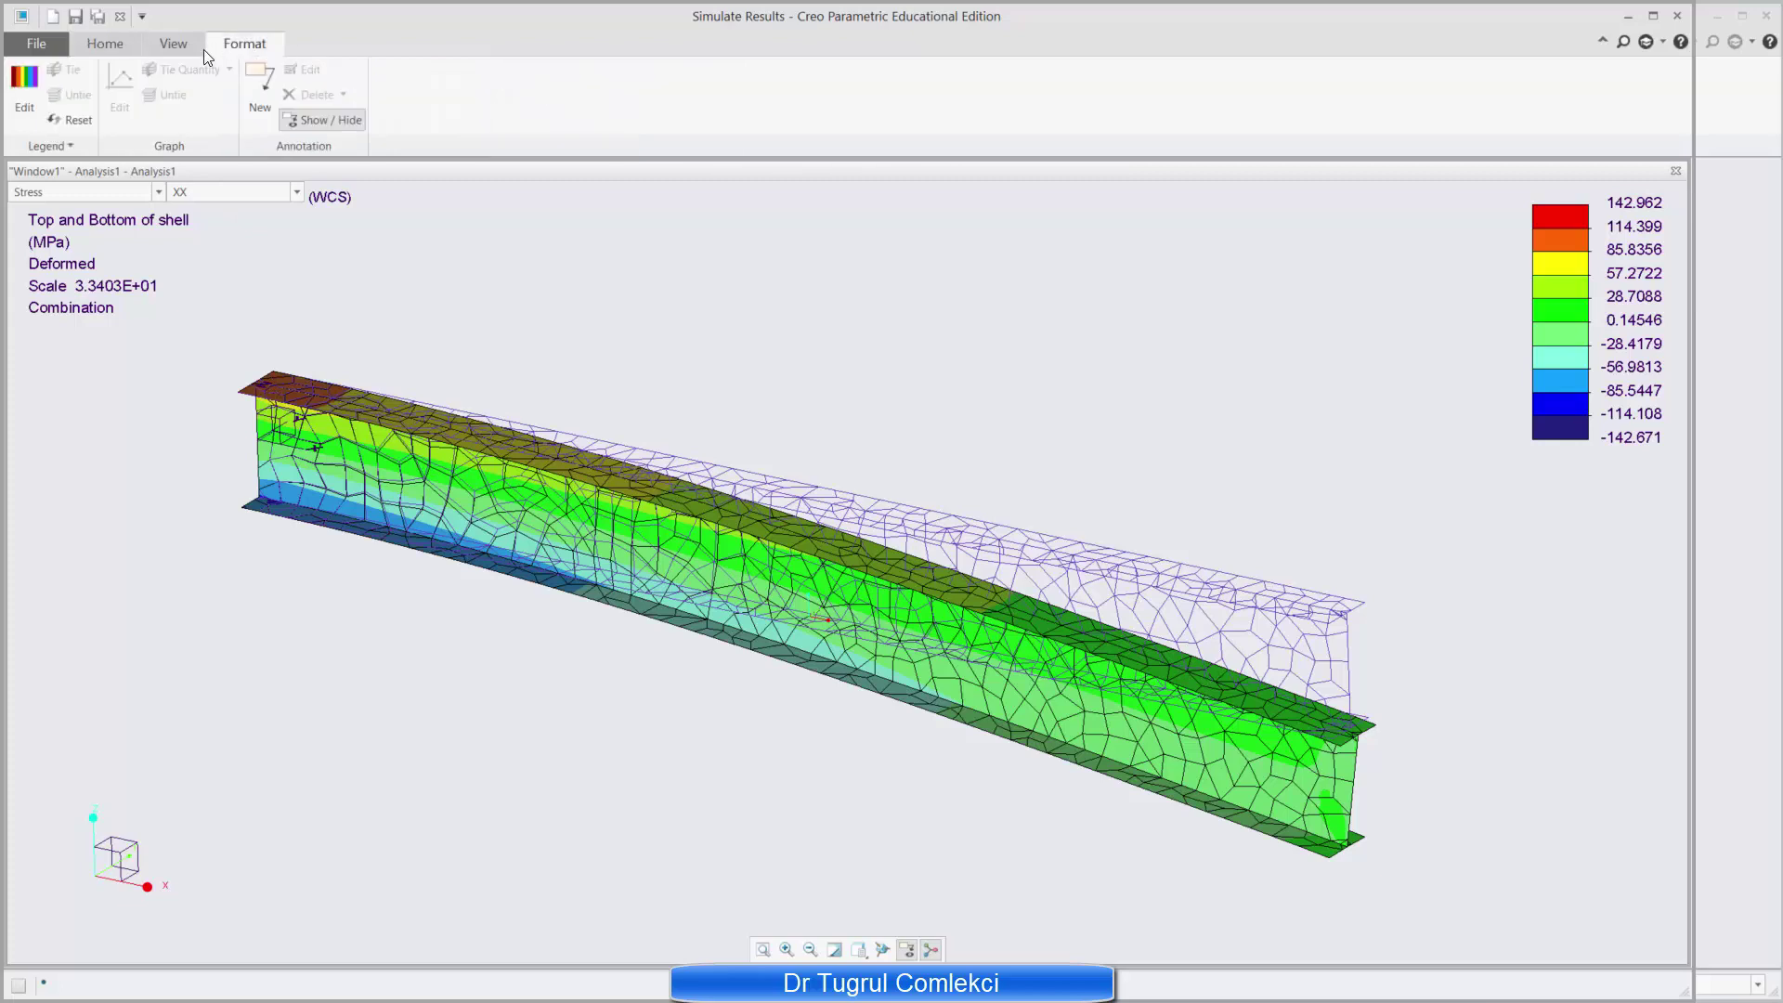
click(25, 101)
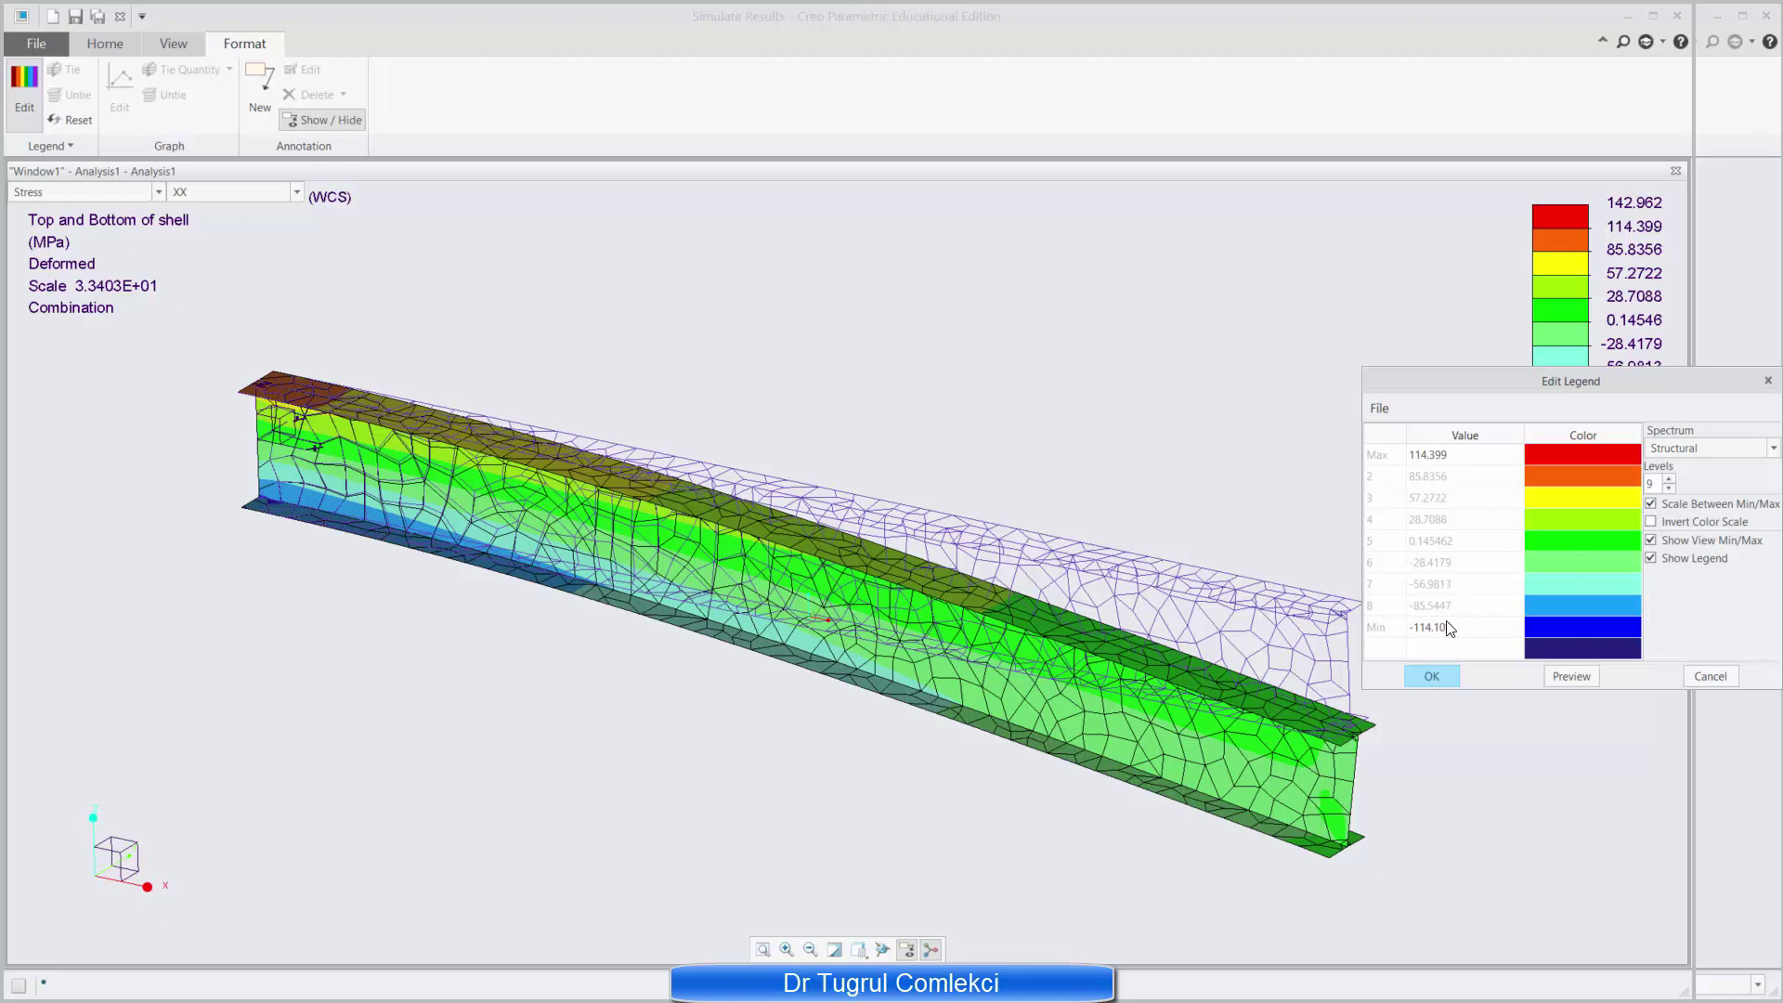
click(1444, 454)
drag(1466, 456, 1405, 455)
text(80)
click(1461, 624)
drag(1452, 627, 1408, 626)
text(-80)
key(Return)
click(1435, 454)
double_click(1455, 458)
text(80)
key(Return)
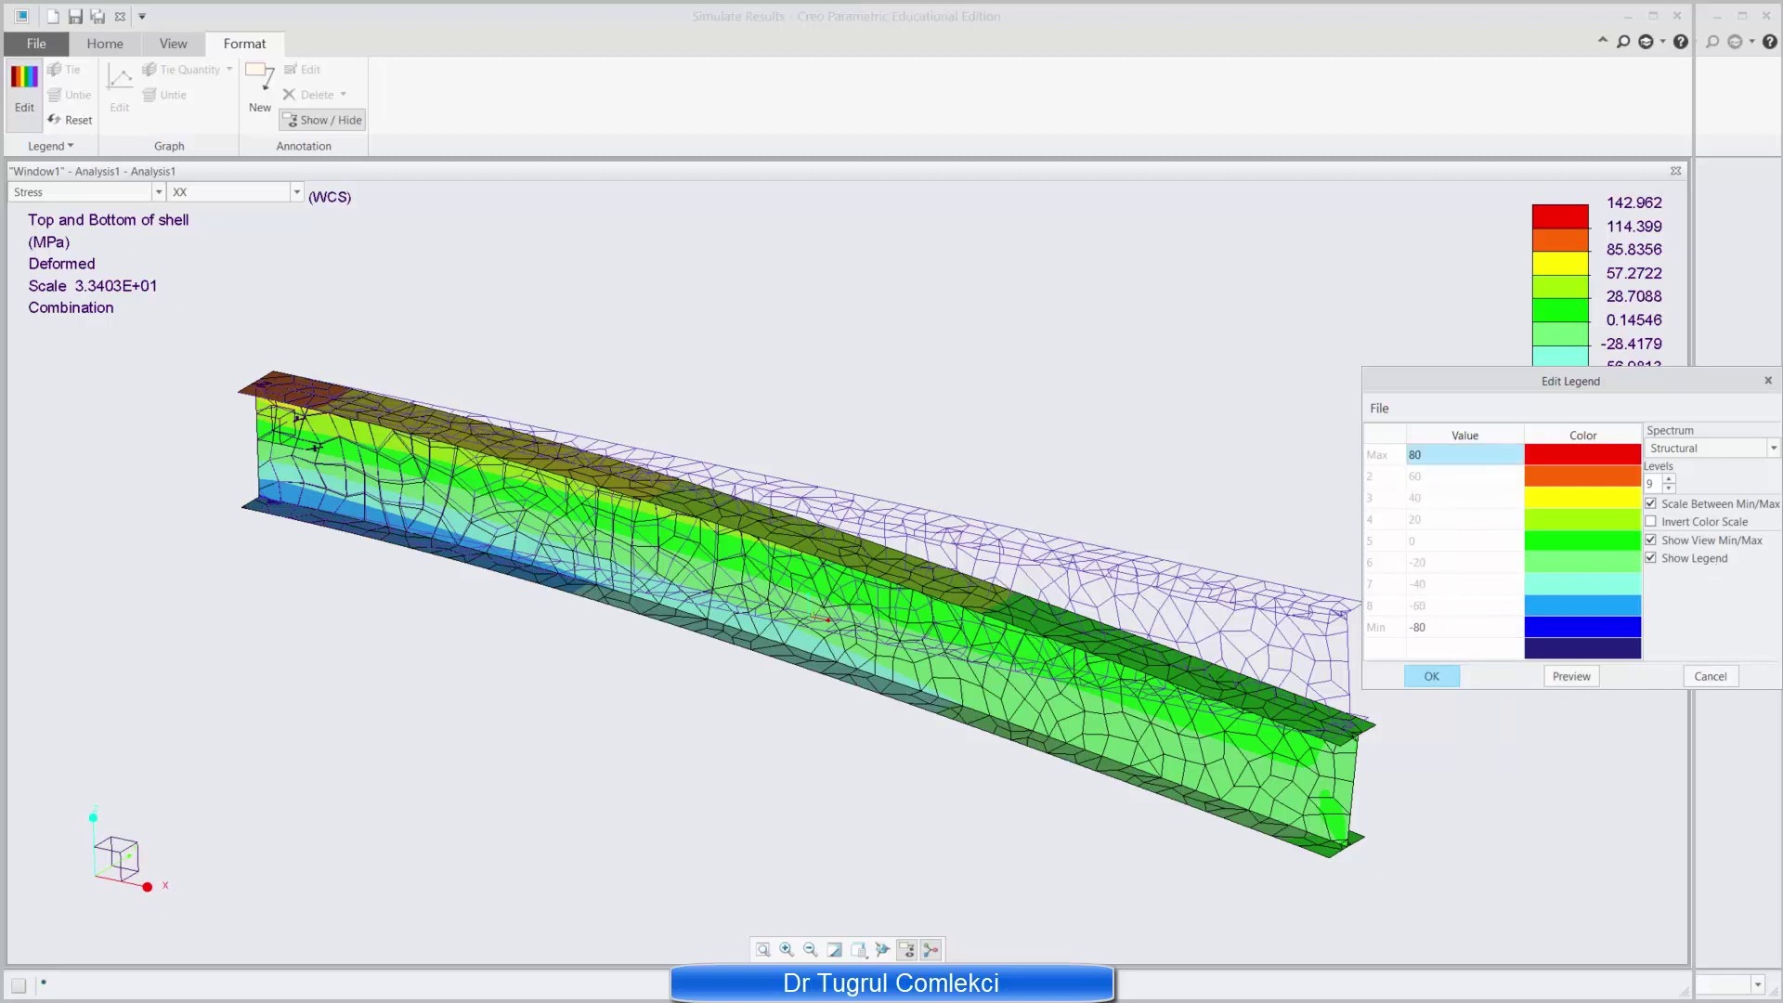
Step: Preview the 80 to -80 scale, keep the Structural spectrum, and apply the legend
click(1571, 676)
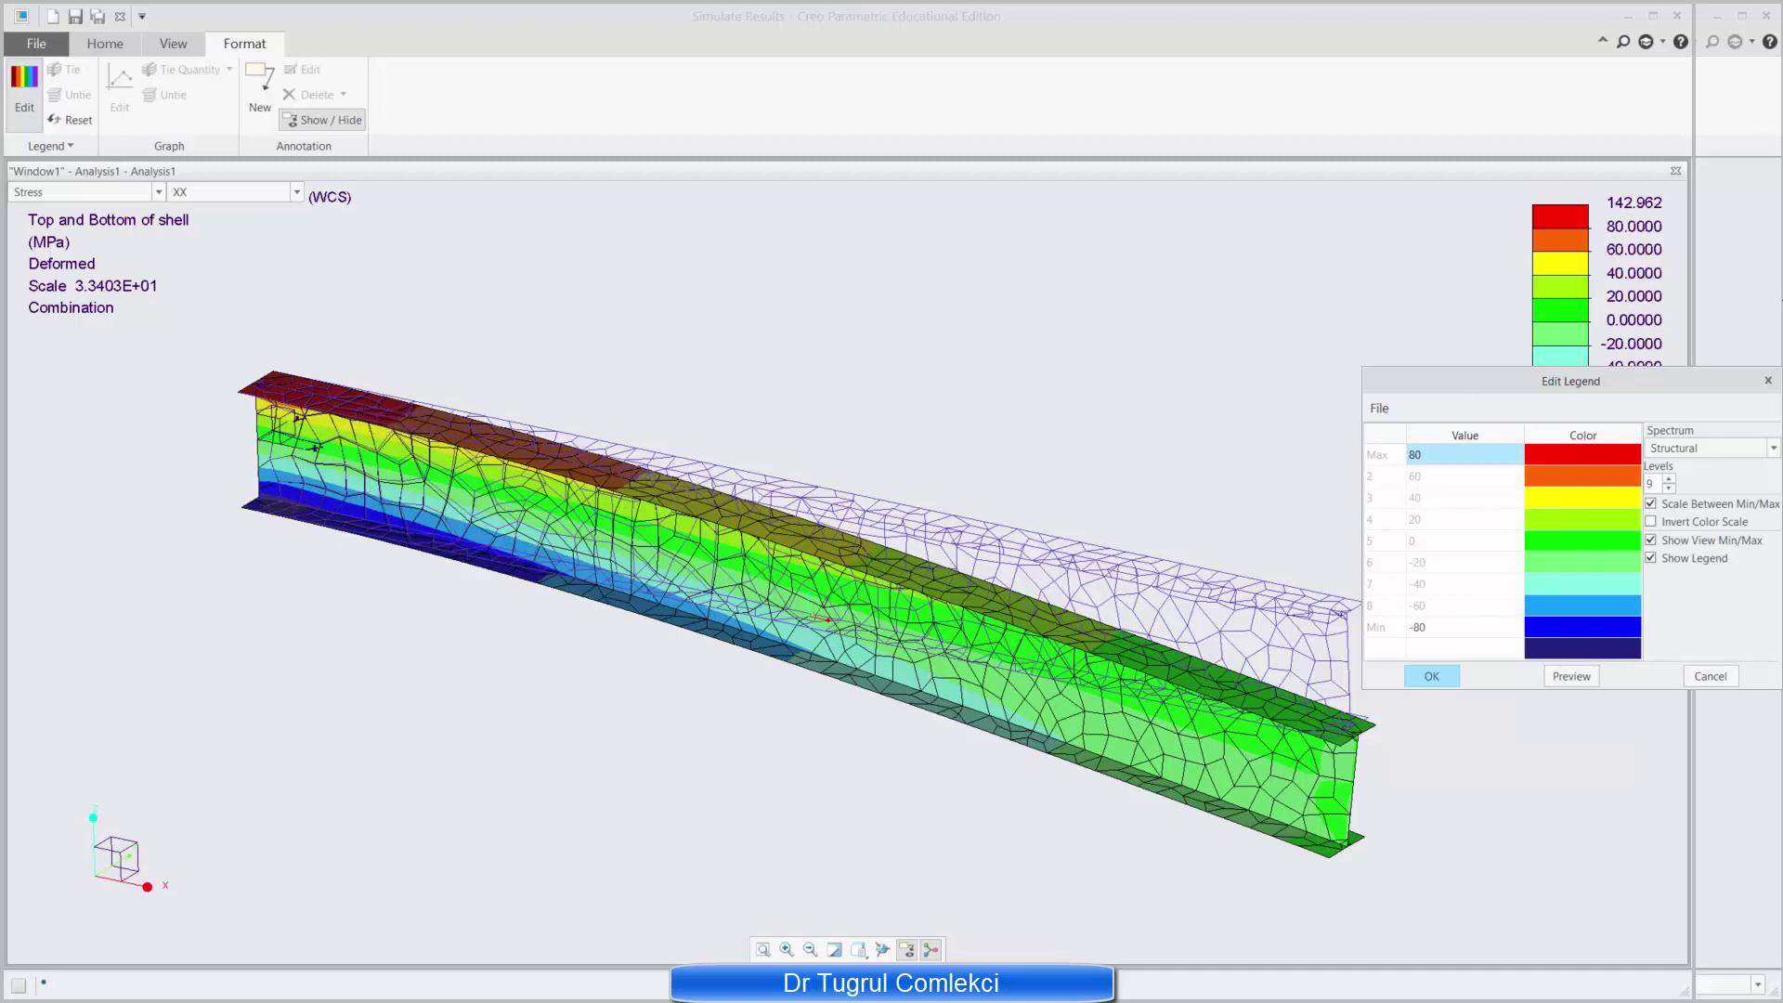
drag(1730, 380, 1705, 414)
click(1747, 481)
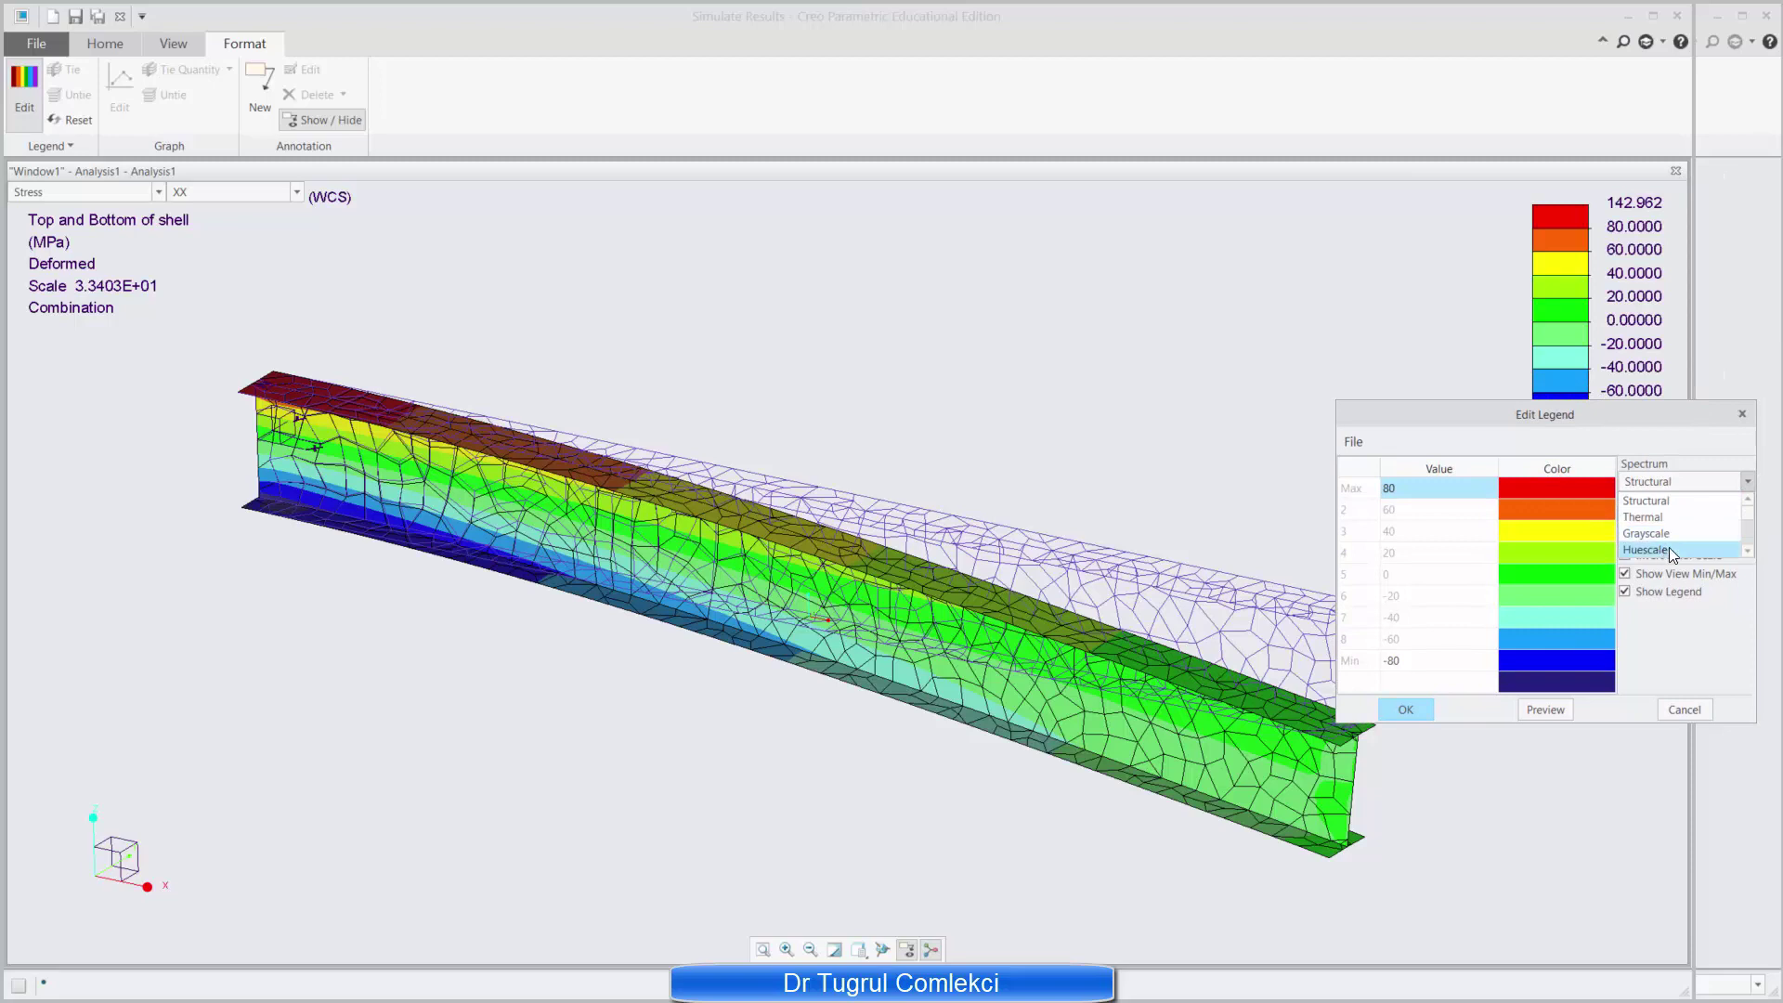
scroll(1729, 534, down, 2)
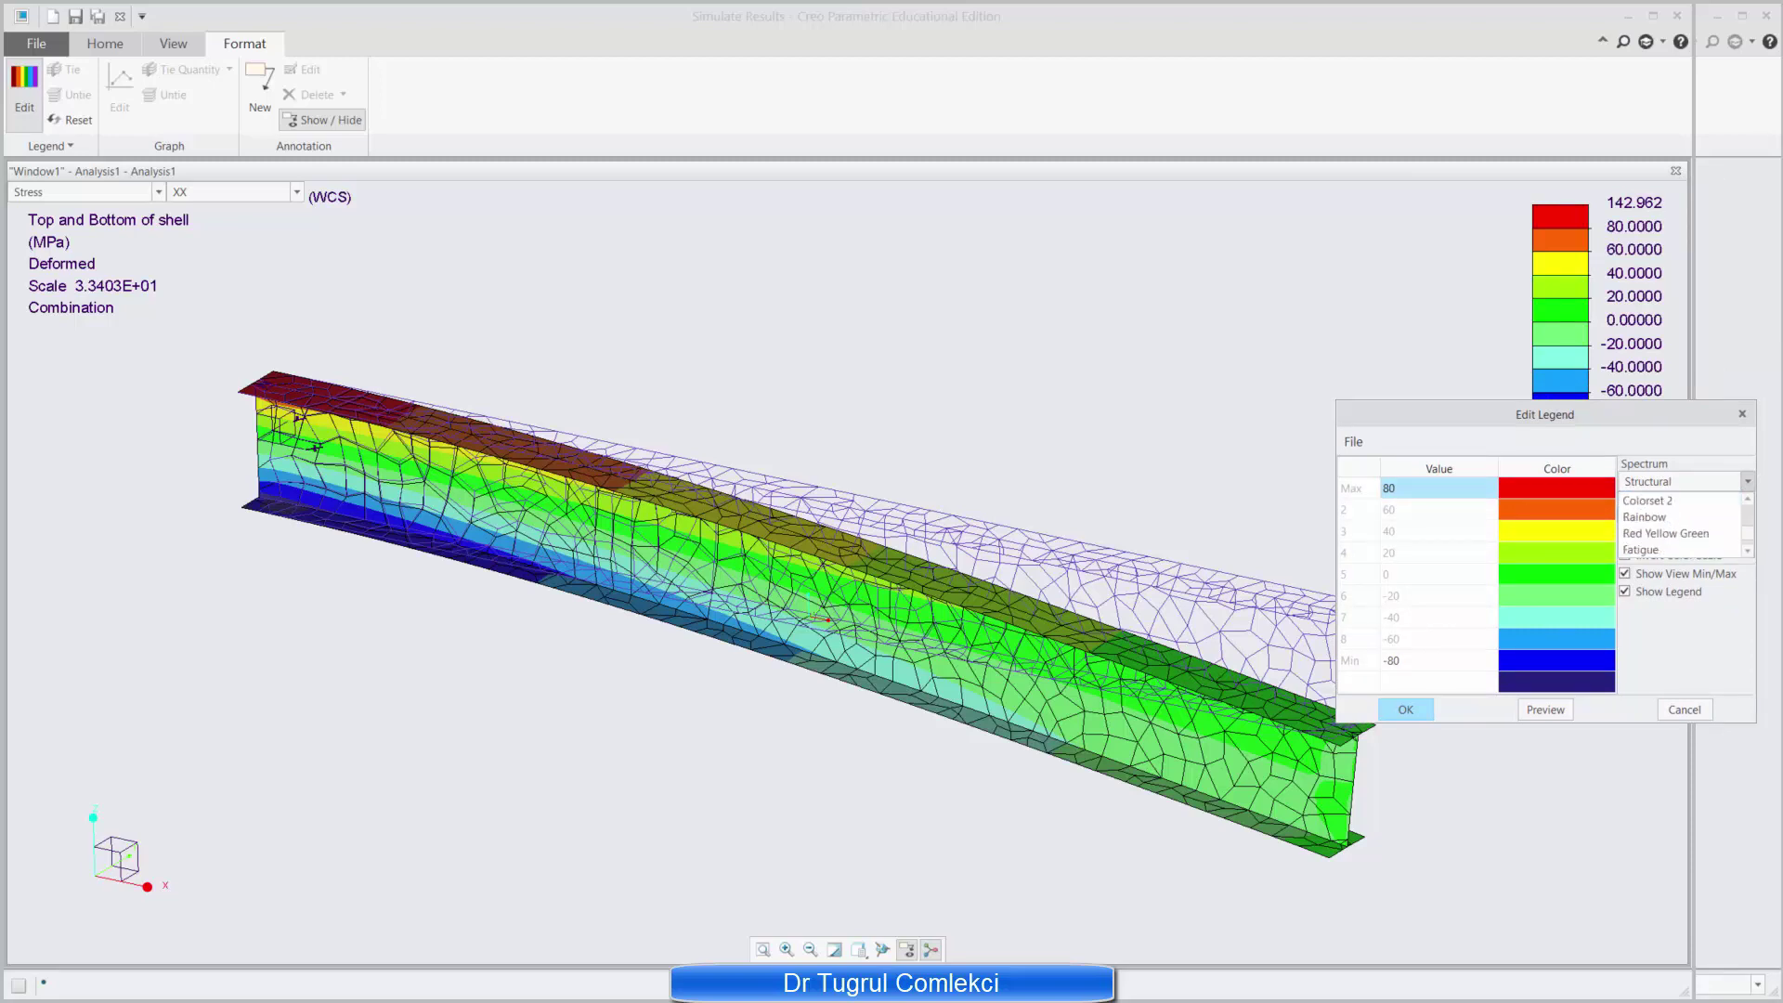
scroll(1728, 534, down, 1)
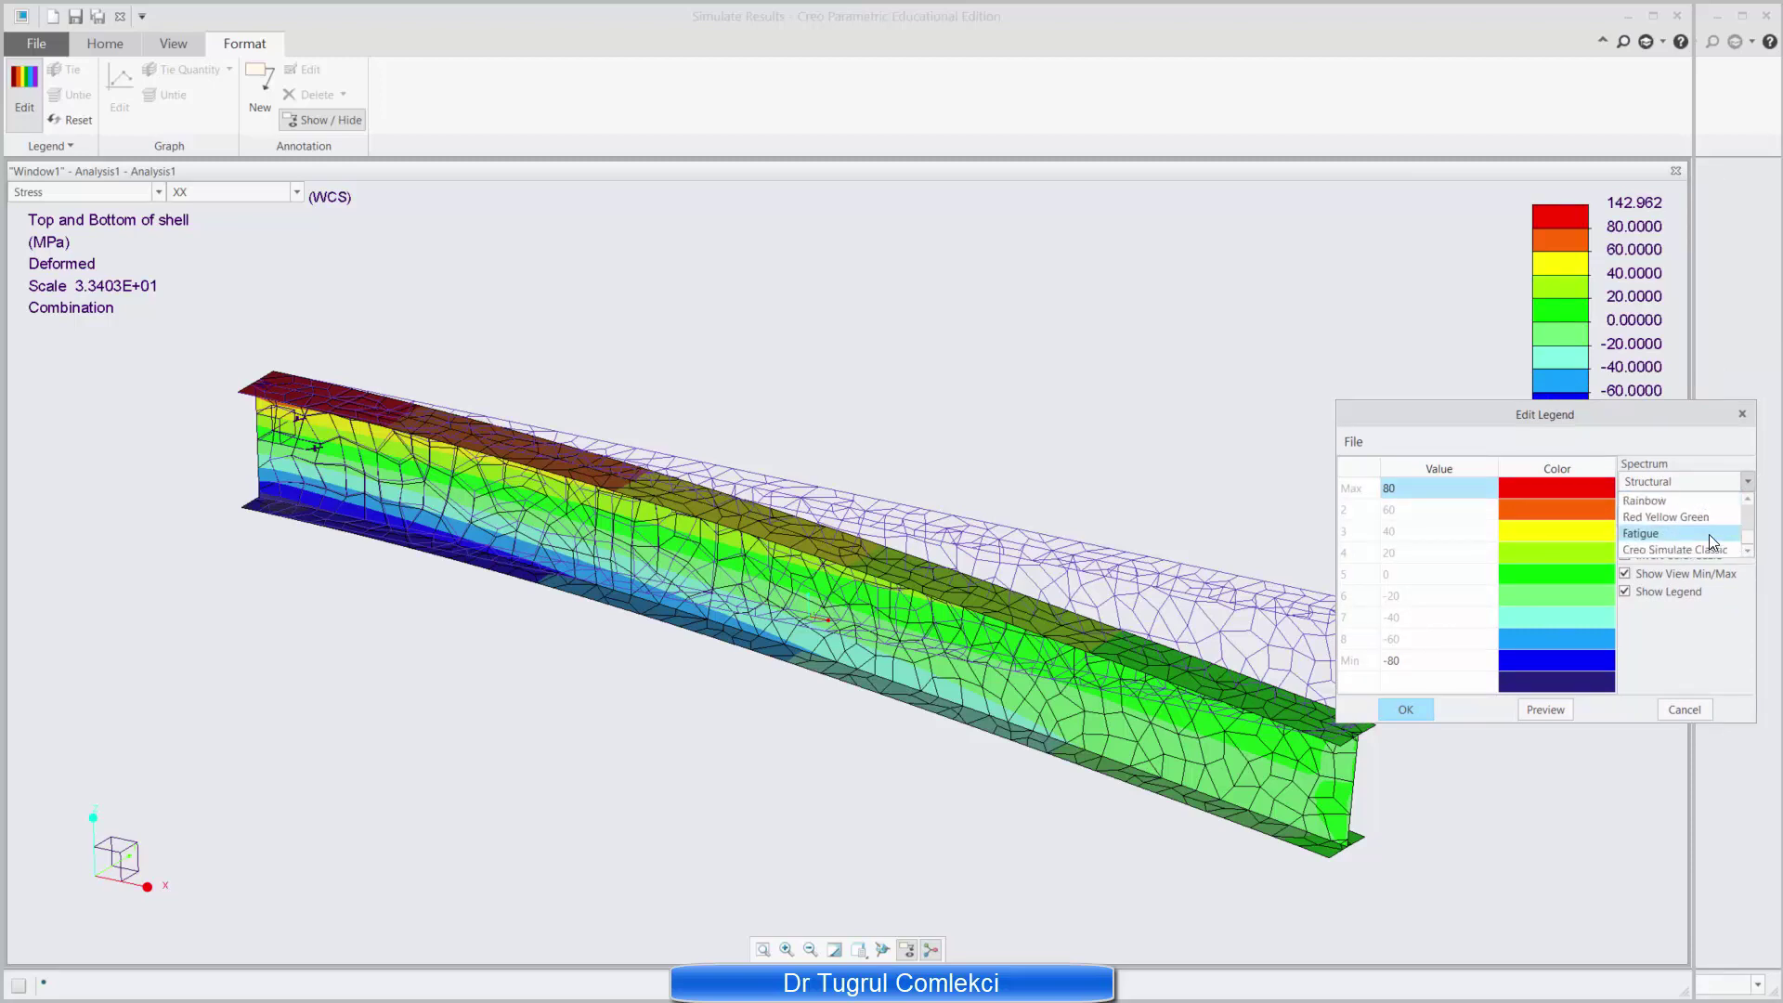
scroll(1733, 535, up, 3)
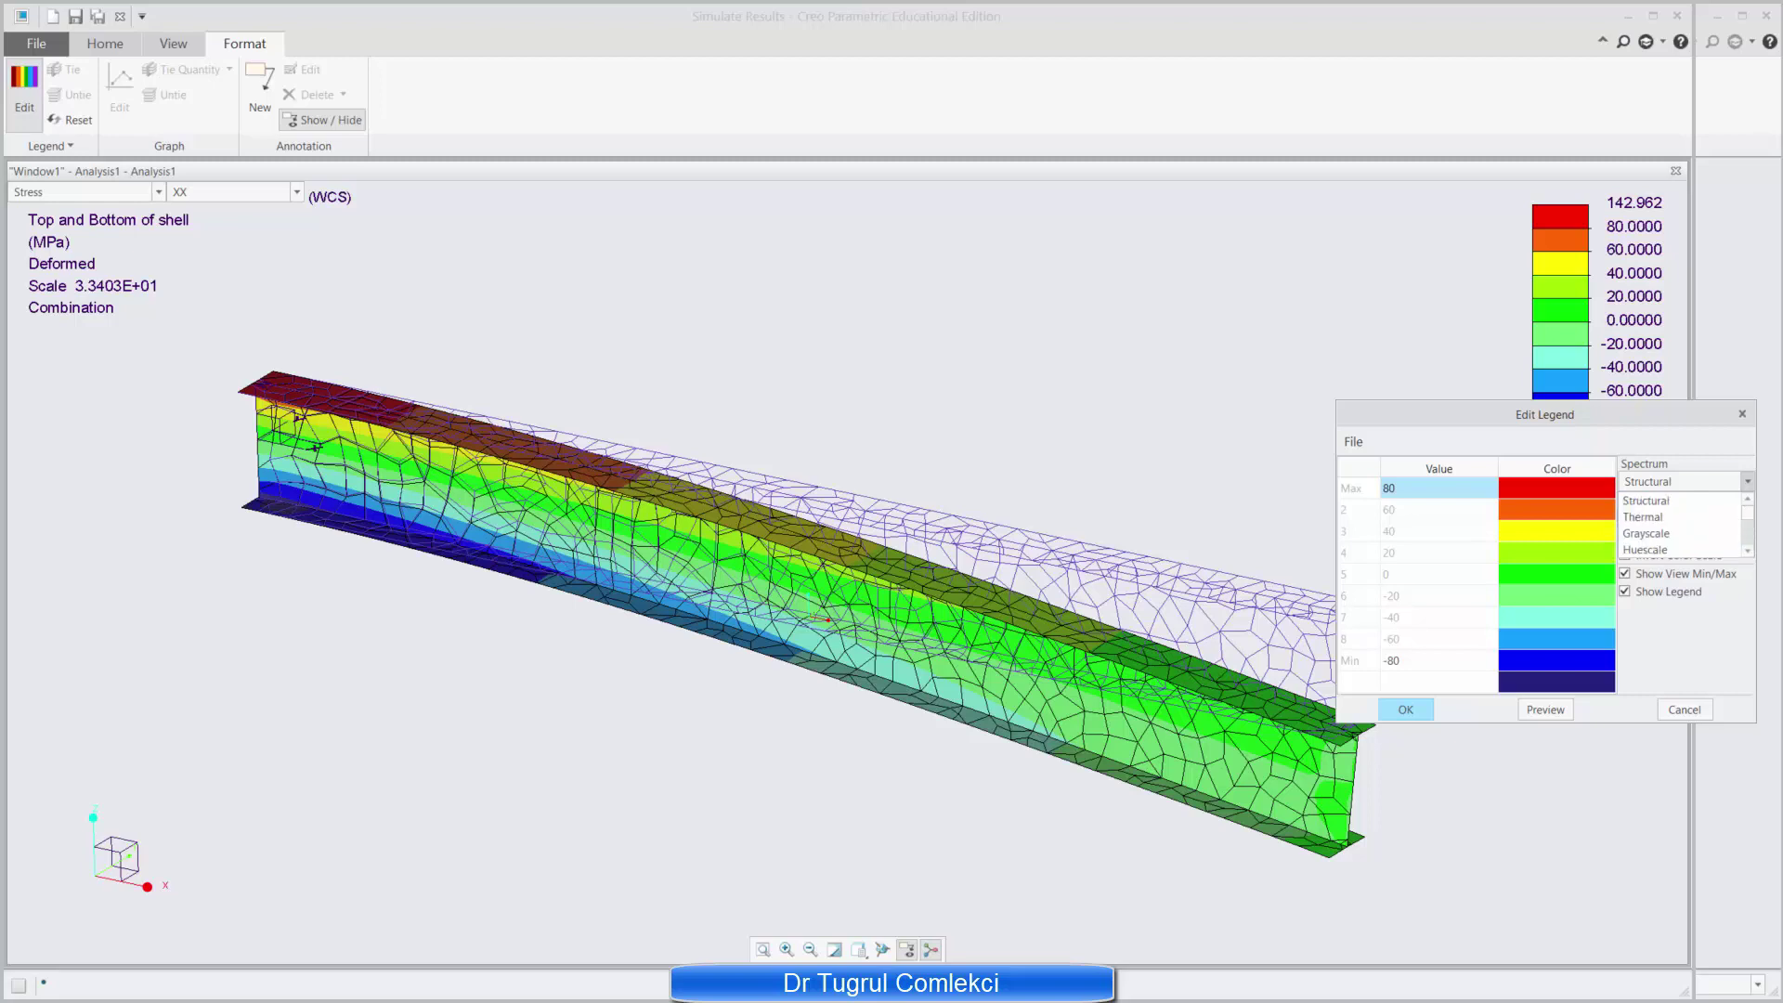
click(1628, 505)
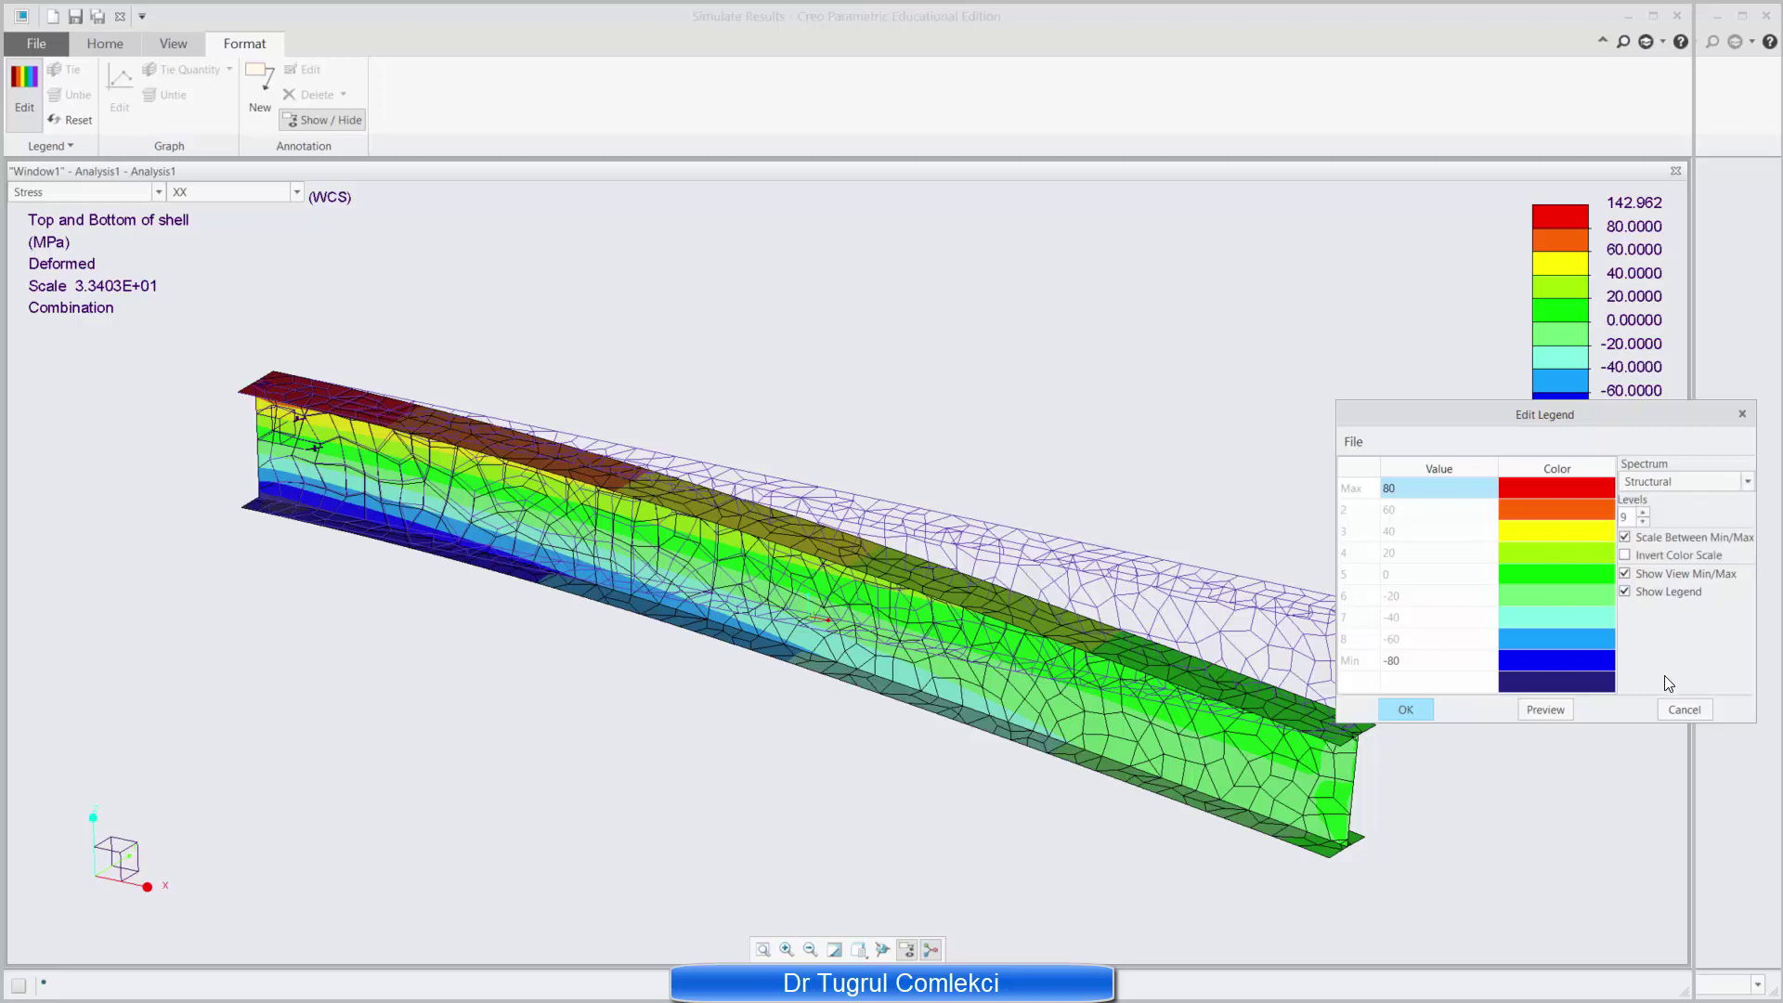
click(1397, 708)
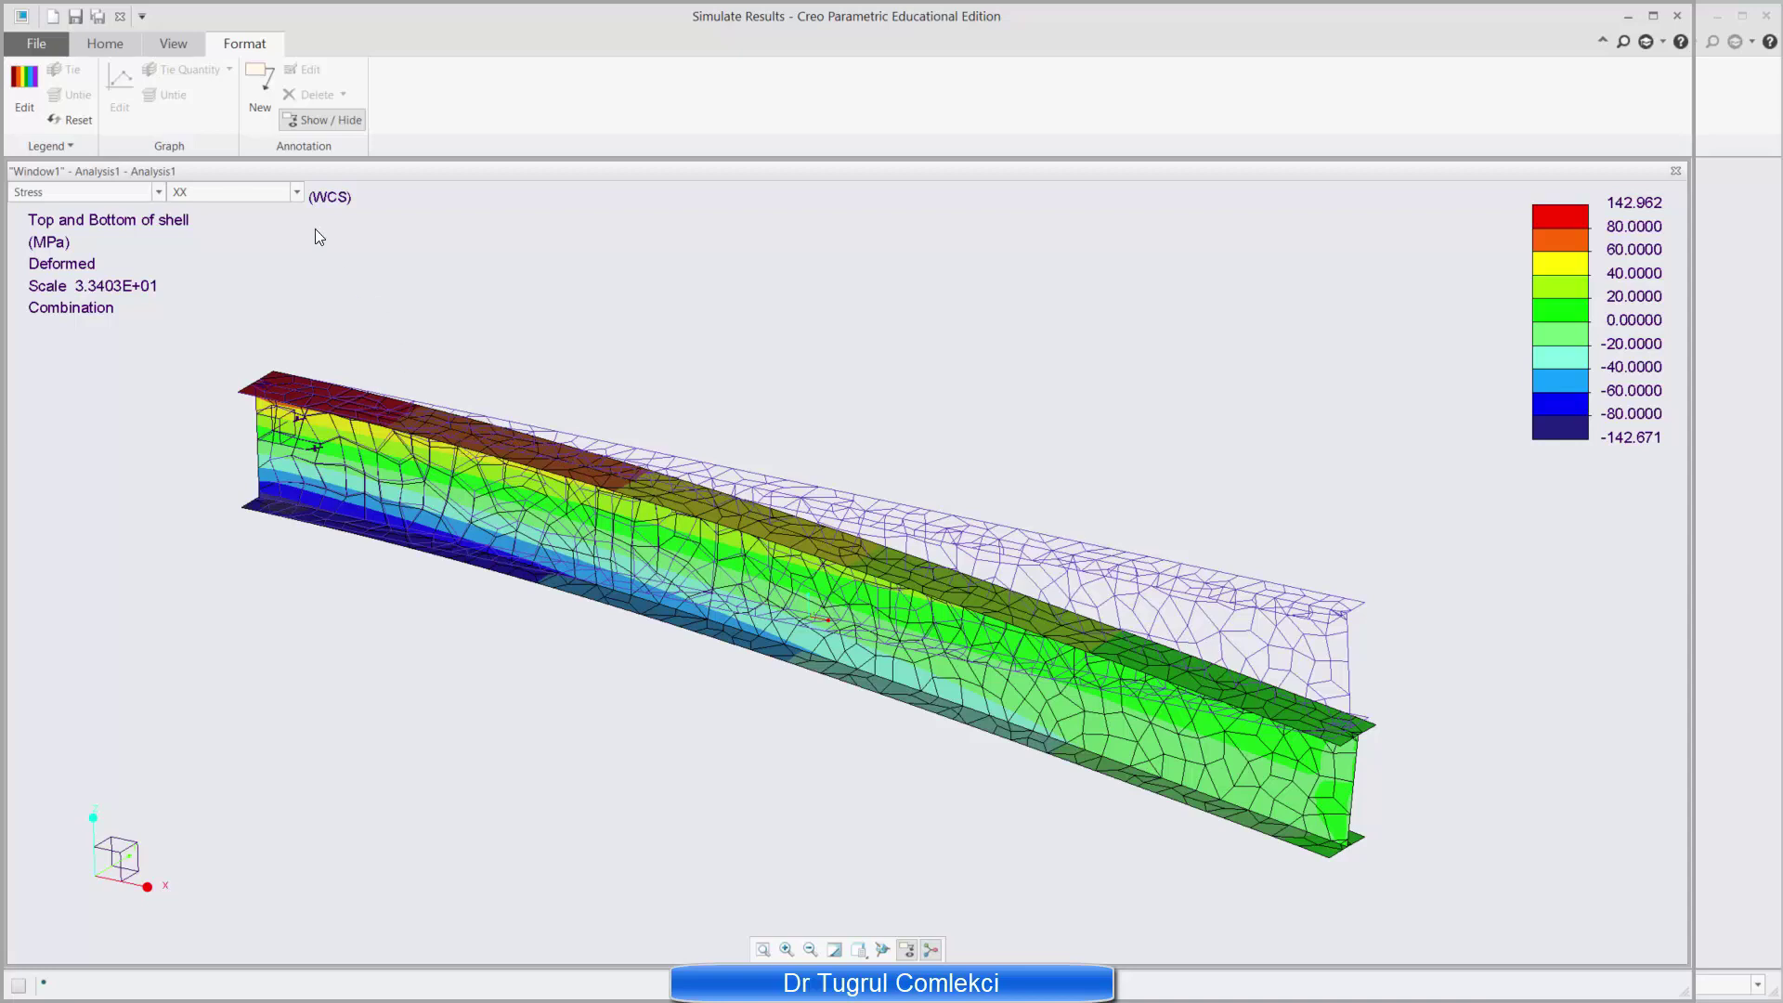
Step: Set the UDL load set's scaling factor to 2 and redisplay the Stress XX plot
click(104, 43)
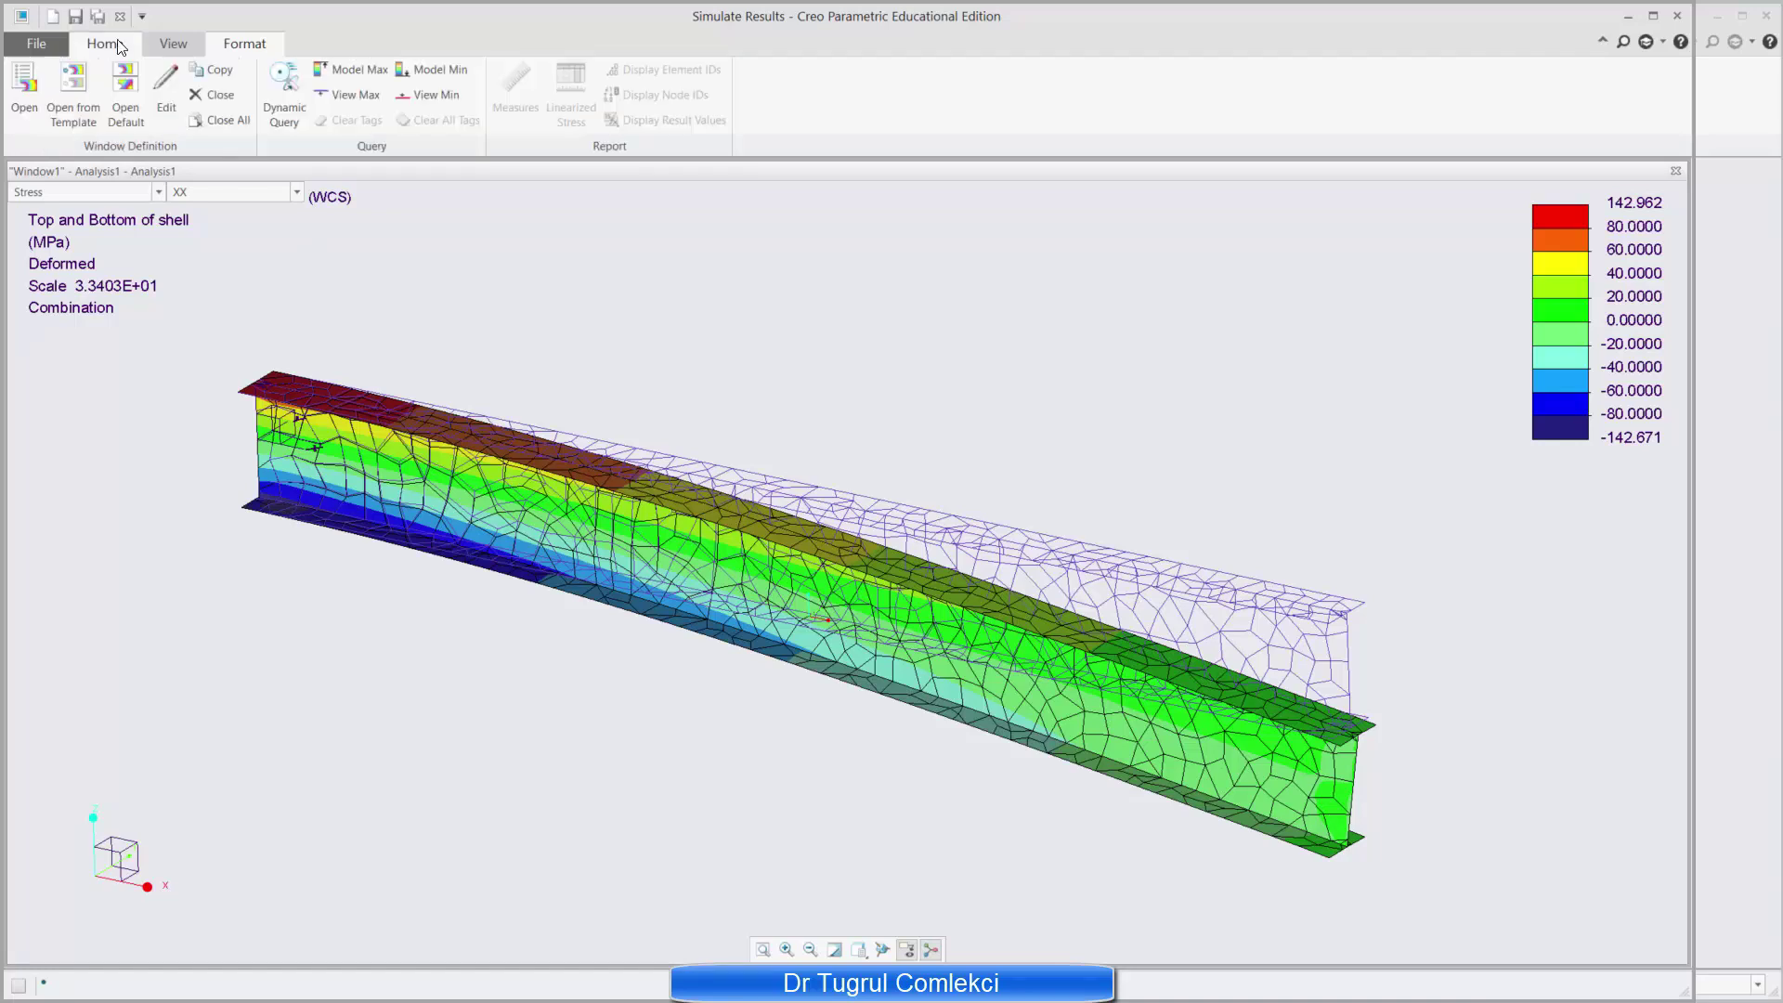
click(164, 90)
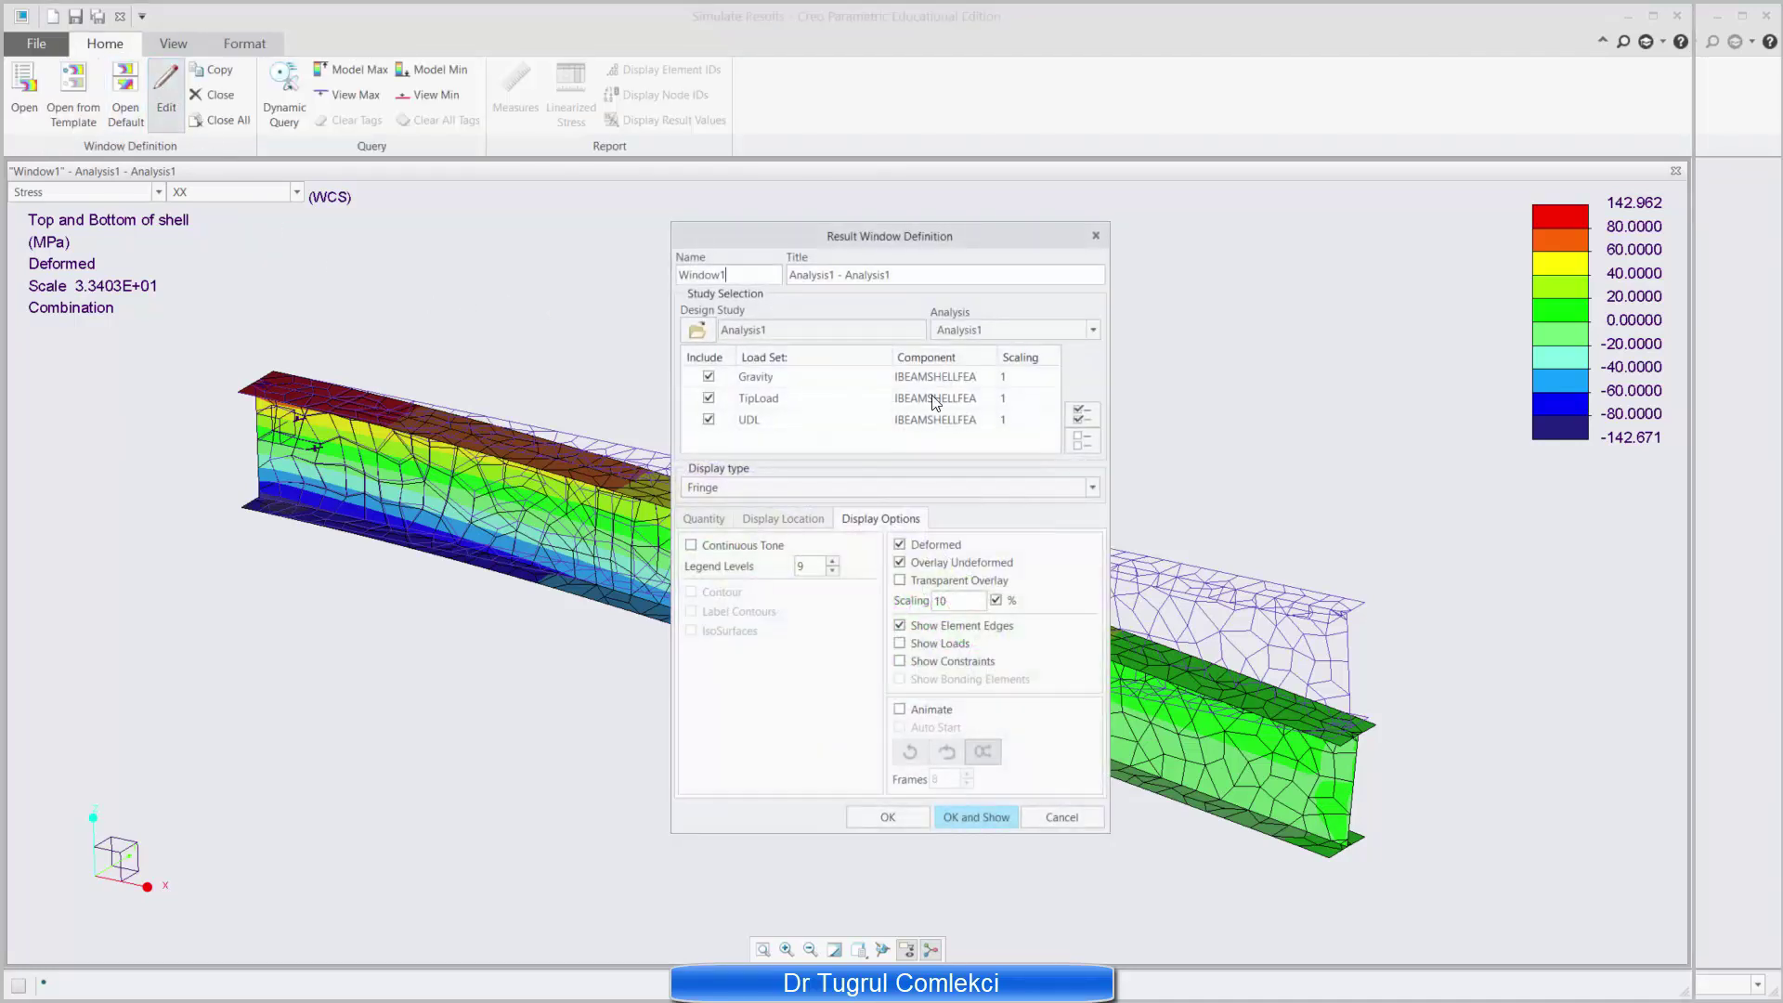
double_click(1019, 419)
text(2)
click(858, 450)
click(945, 819)
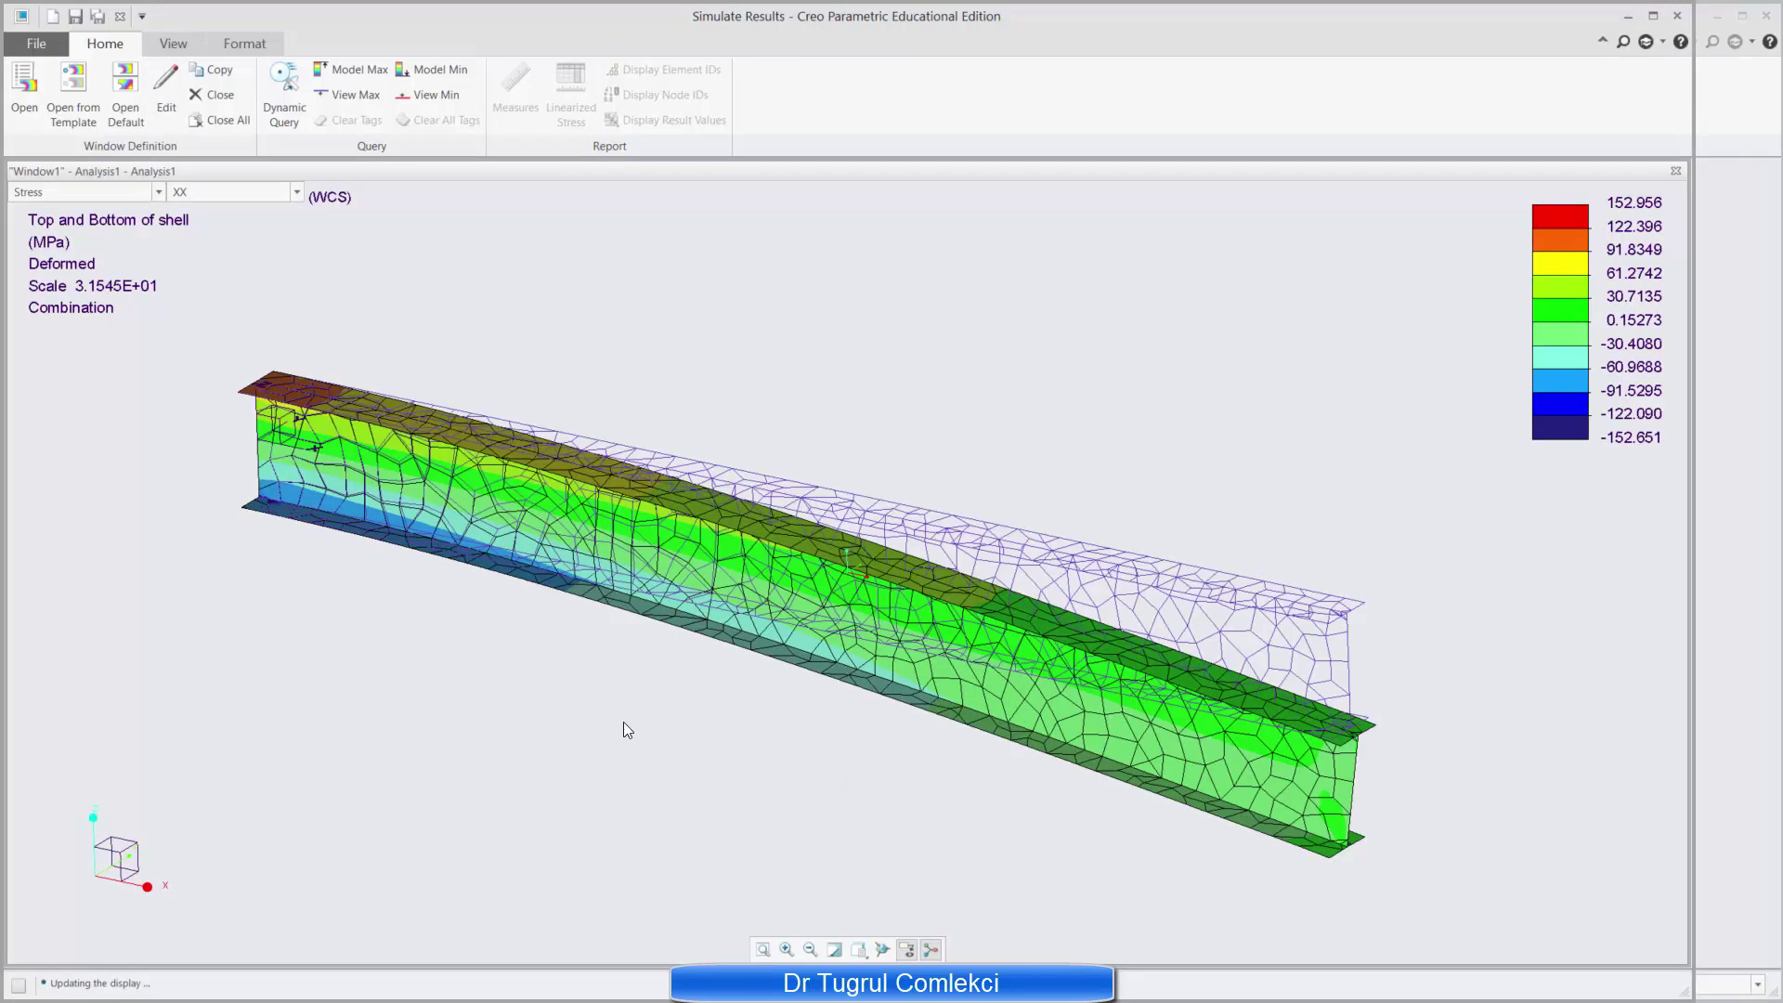